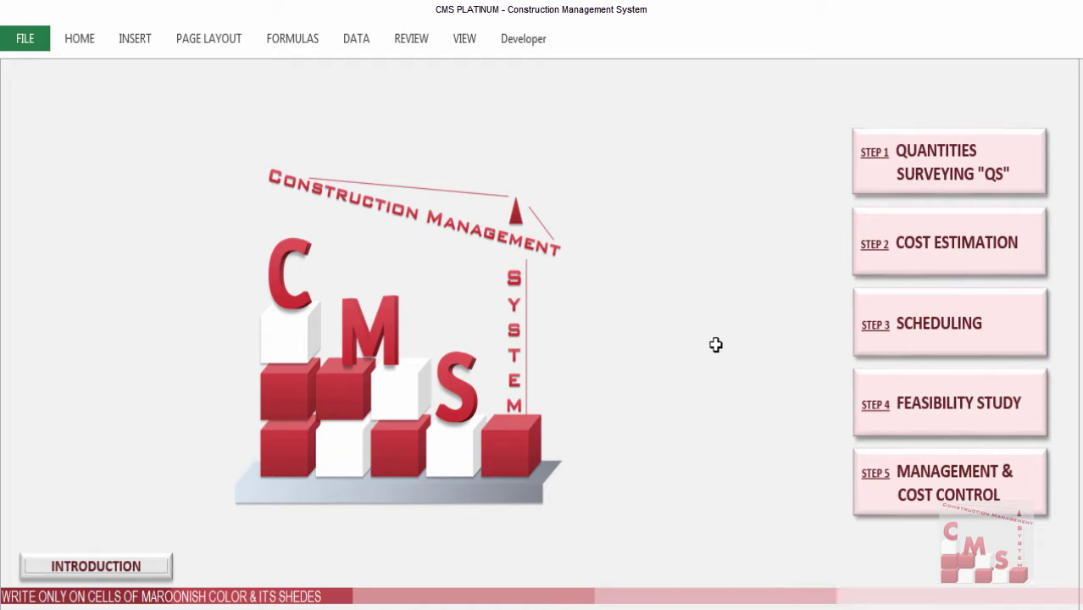
Step: Open the Internal Finishing sheet from the Finishings Works section of Quantities Surveying
left_click(942, 174)
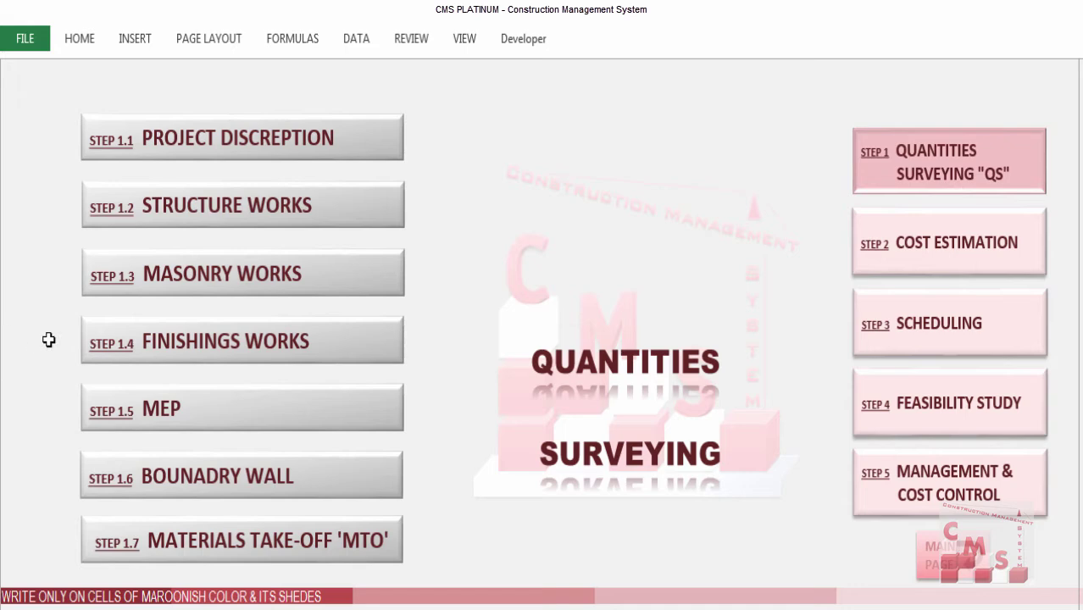
left_click(188, 355)
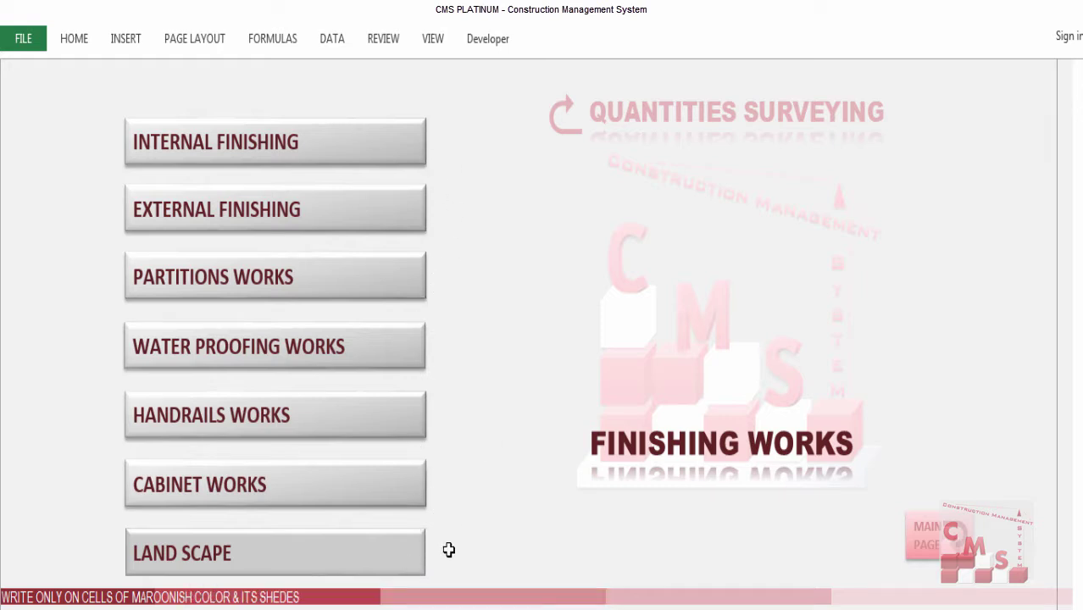
left_click(417, 153)
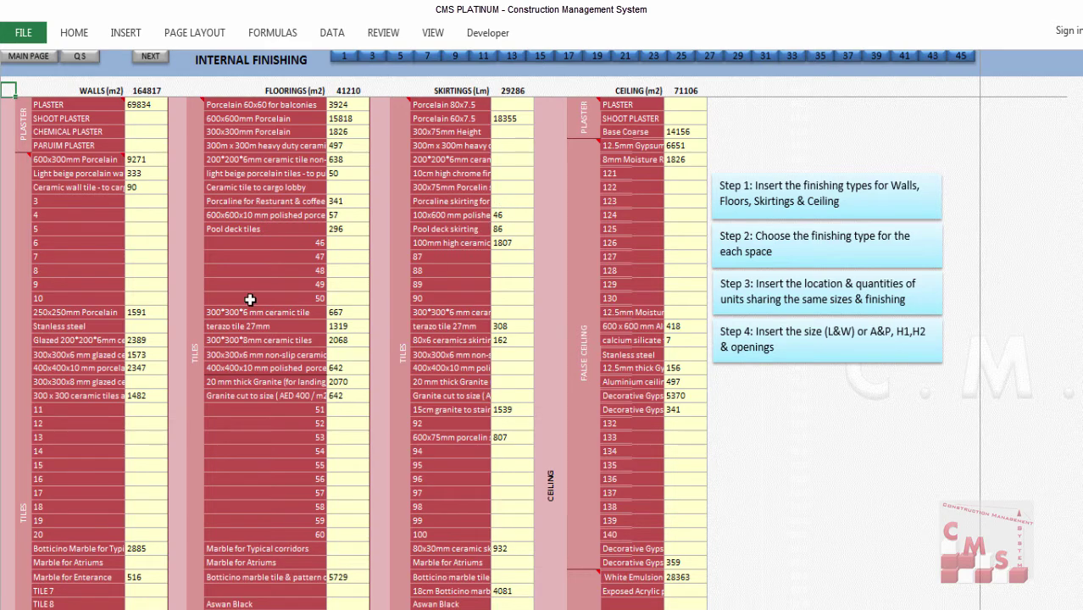
Step: Examine the four finishing categories by selecting the Walls, Flooring, Skirtings & Borders and Ceiling headings in turn
scroll(217, 327, "down", 2)
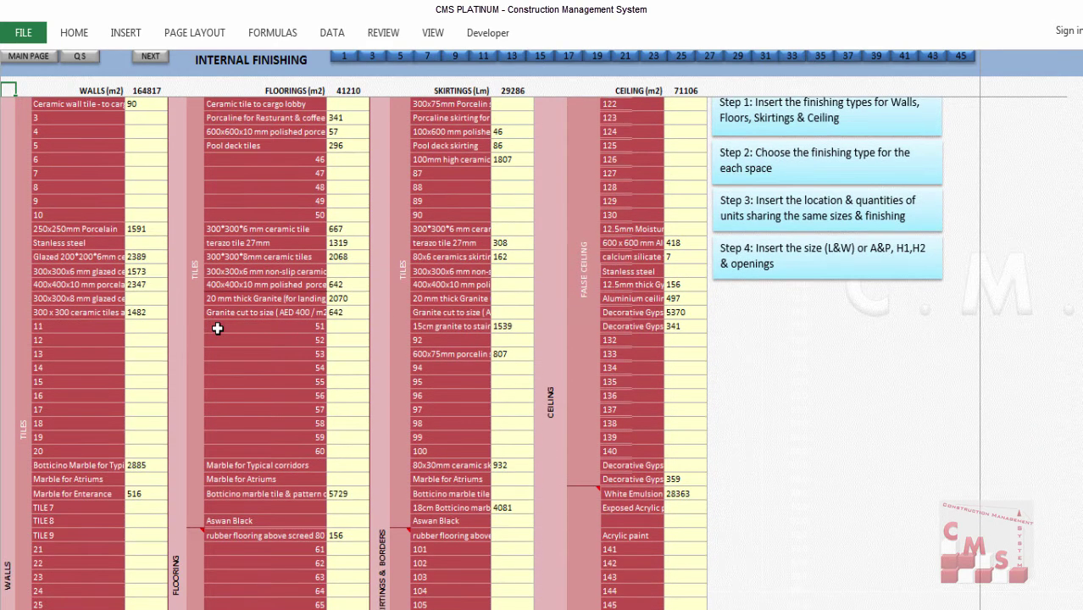
left_click(10, 551)
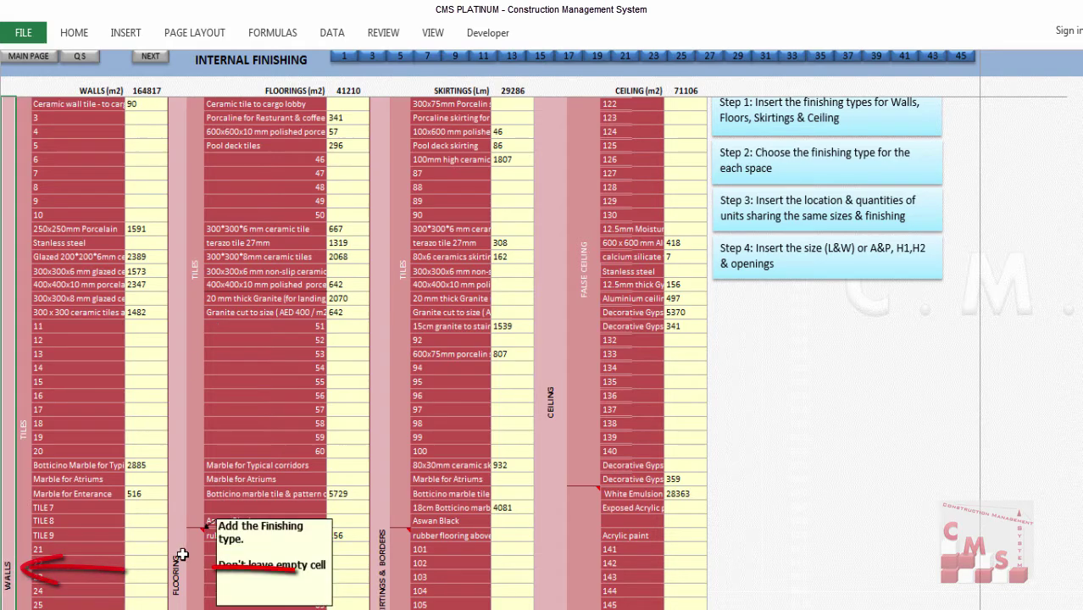
left_click(182, 526)
scroll(380, 527, "down", 2)
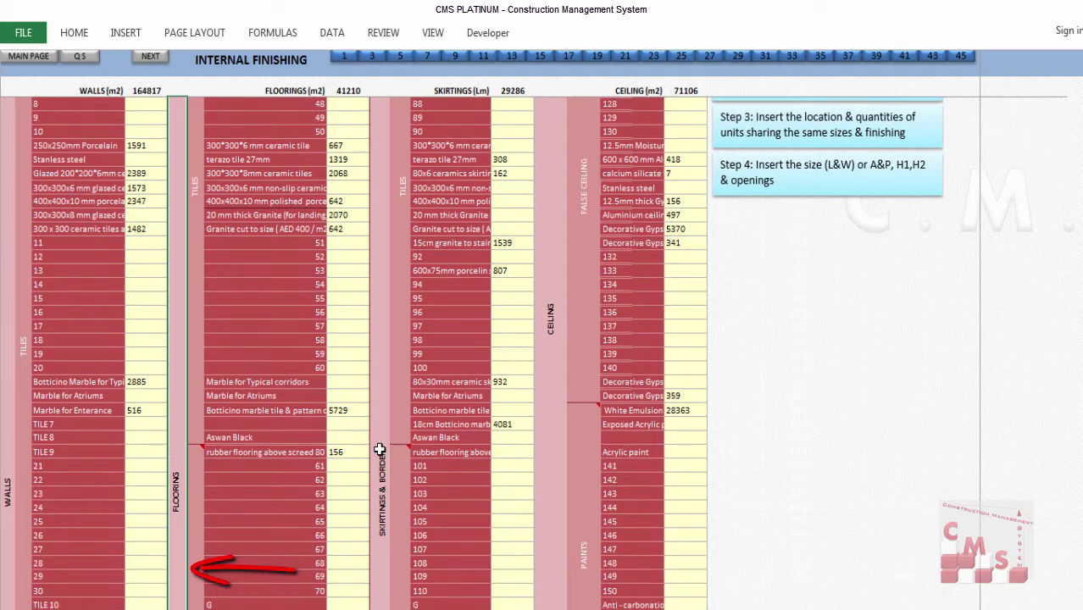
left_click(377, 413)
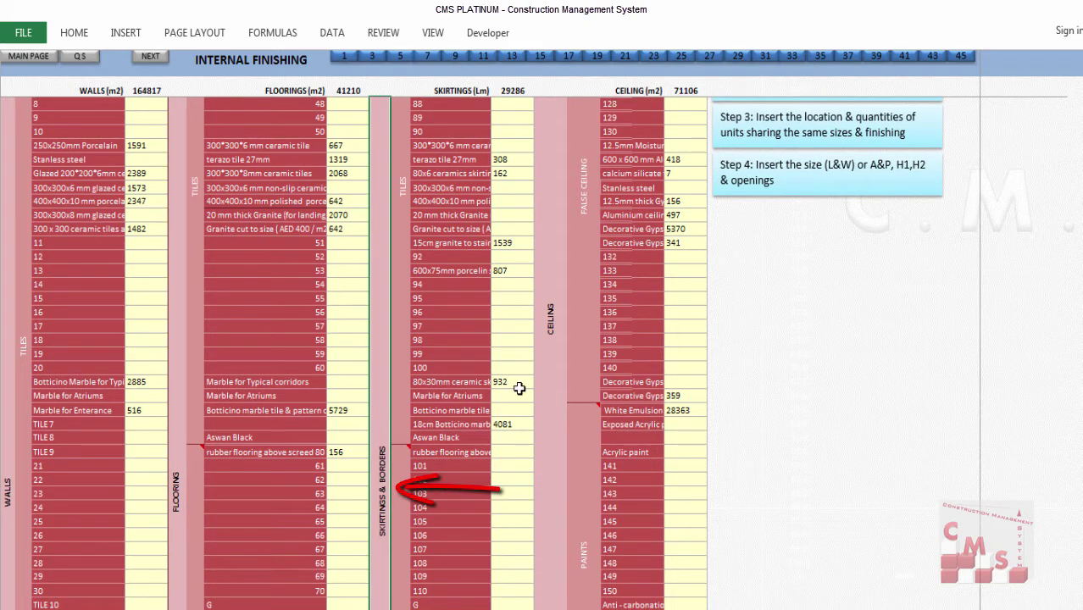
left_click(552, 338)
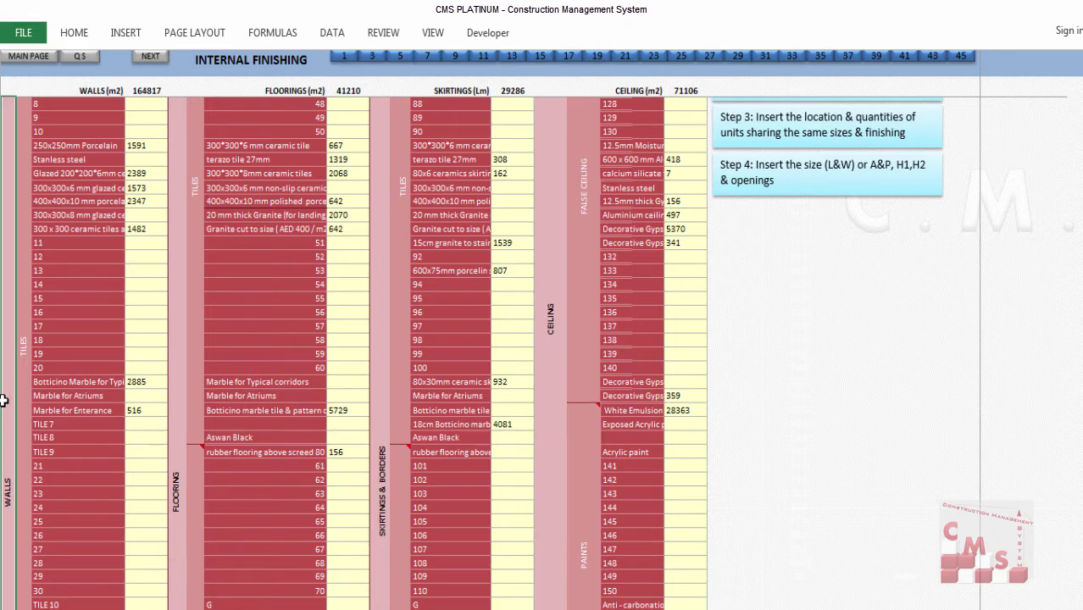
Step: Examine the plaster section for walls, selecting its finishing types from PLASTER to PARUIM PLASTER
scroll(8, 364, "up", 3)
scroll(8, 364, "up", 1)
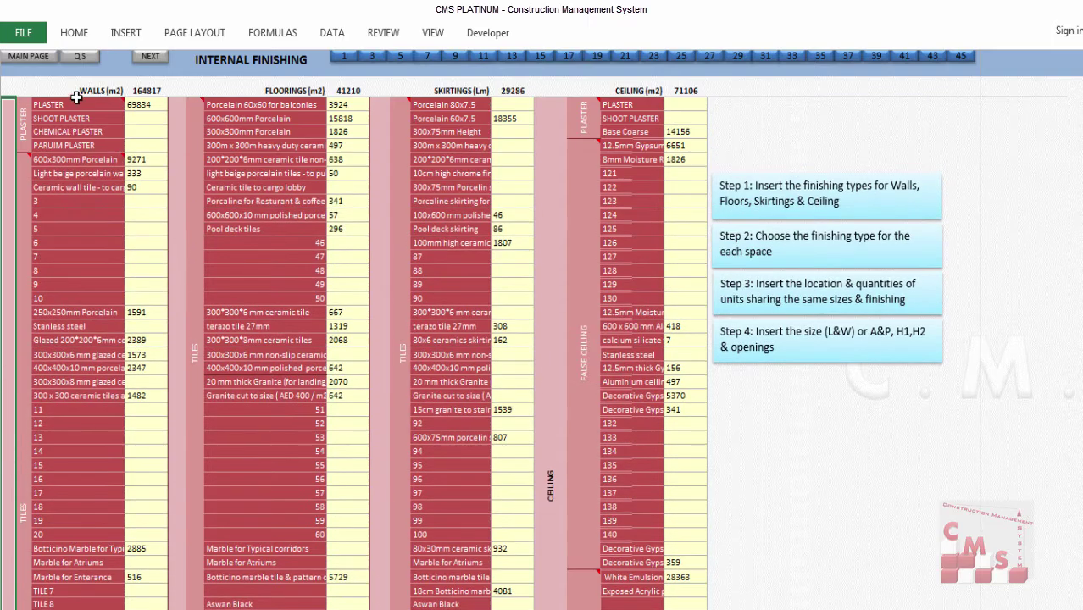
left_click(24, 127)
left_click(22, 158)
left_click(108, 110)
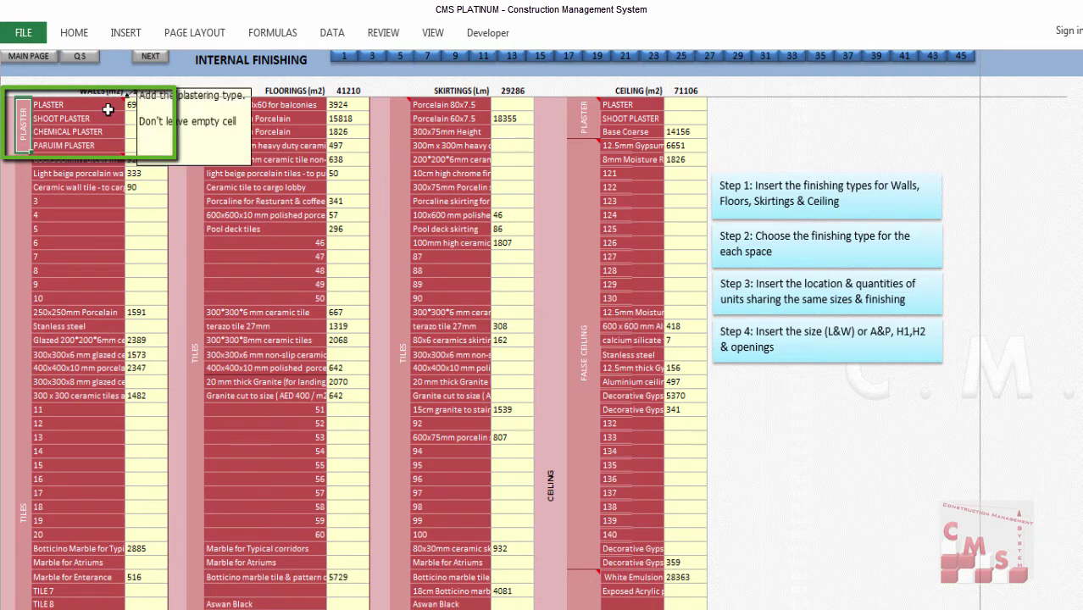
left_click(104, 120)
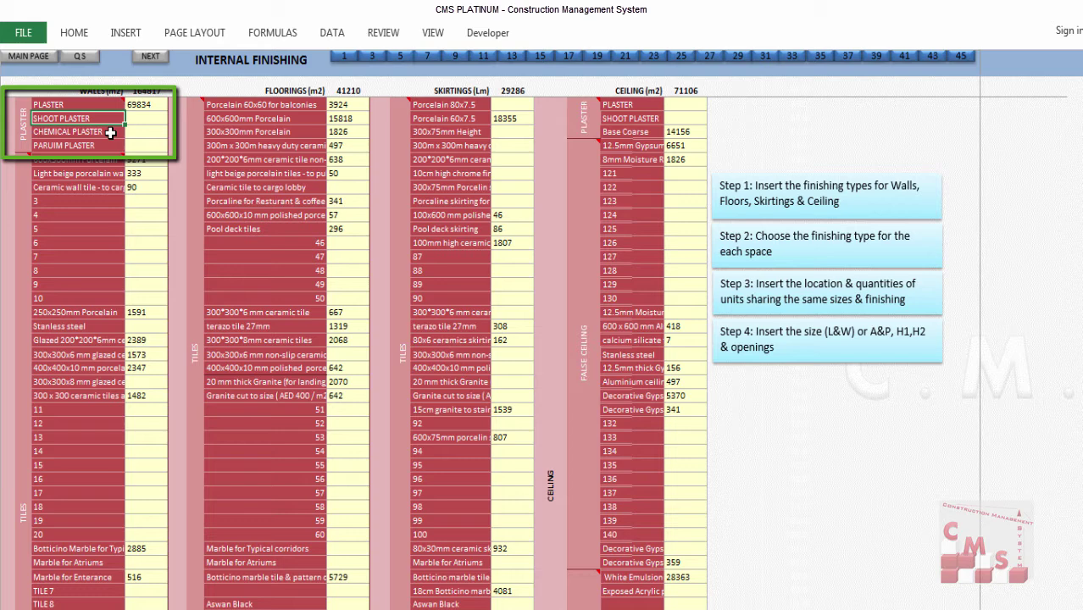
left_click(110, 133)
left_click(112, 142)
left_click_drag(112, 134, 115, 143)
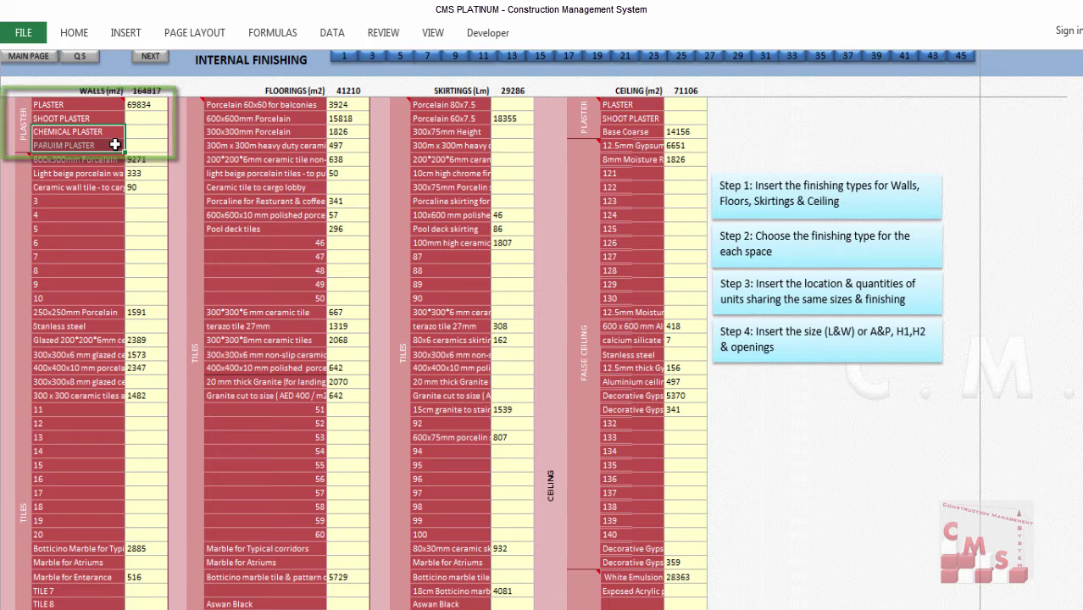
mouse_move(109, 134)
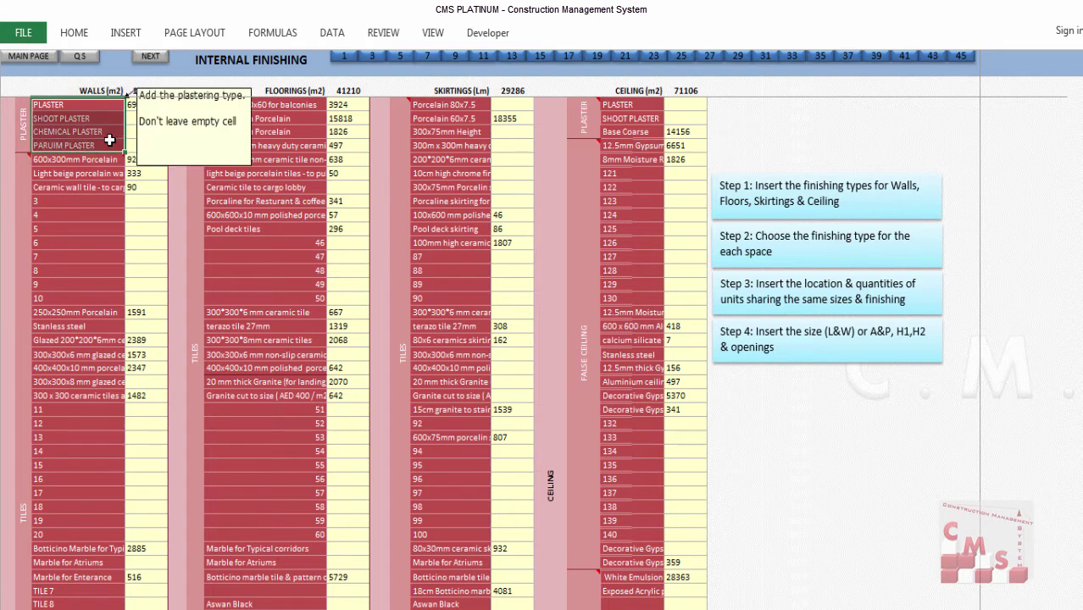
Step: Examine the wall tile types, selecting the entries from 600x300mm Porcelain to 20 and from Botticino Marble to TILE 12
mouse_move(100, 155)
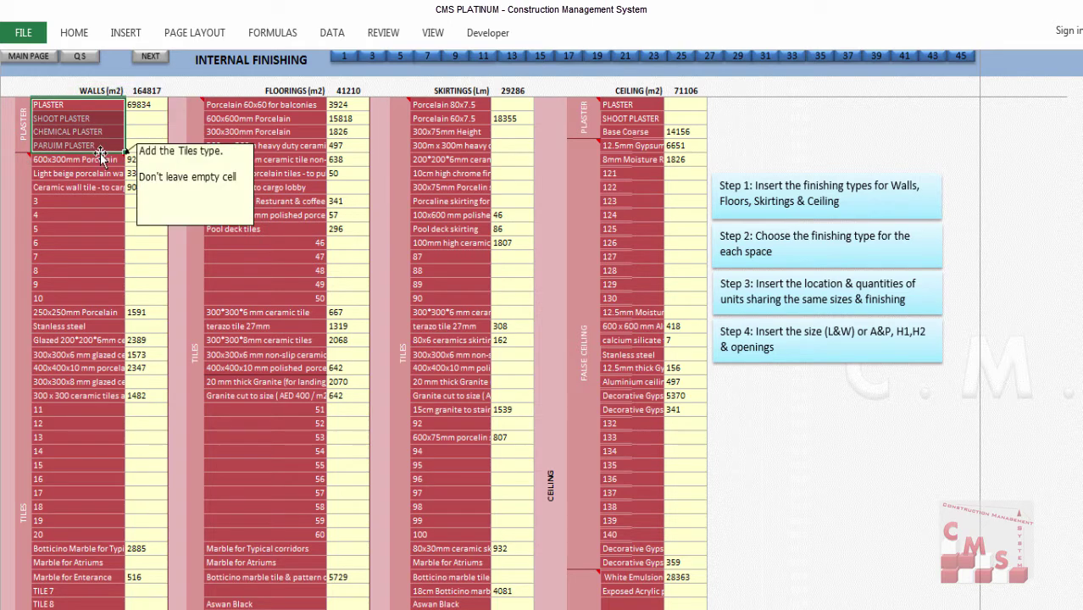
scroll(97, 238, "down", 2)
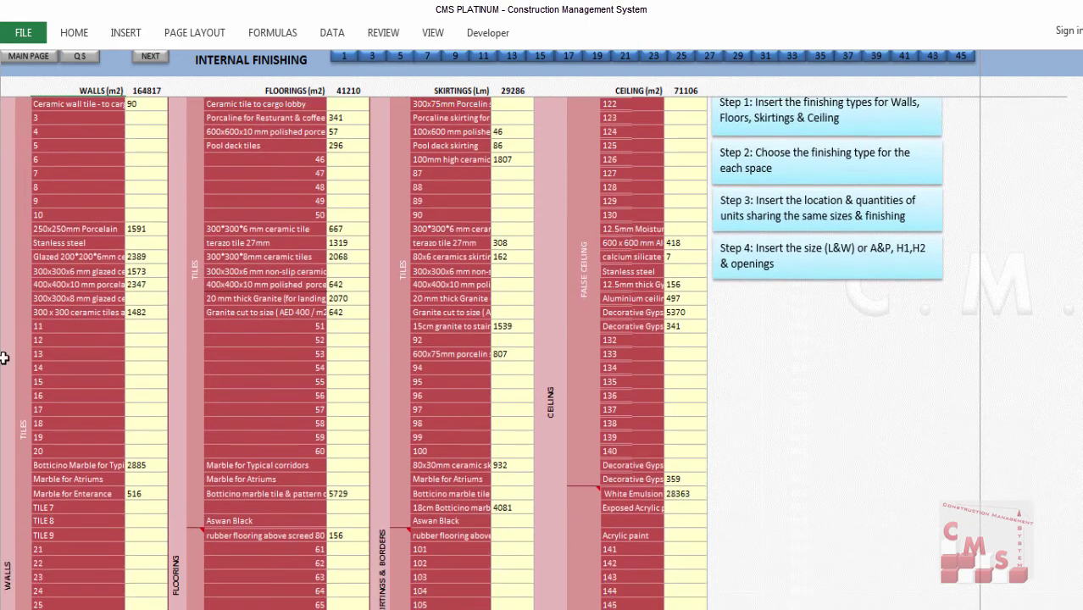
mouse_move(24, 363)
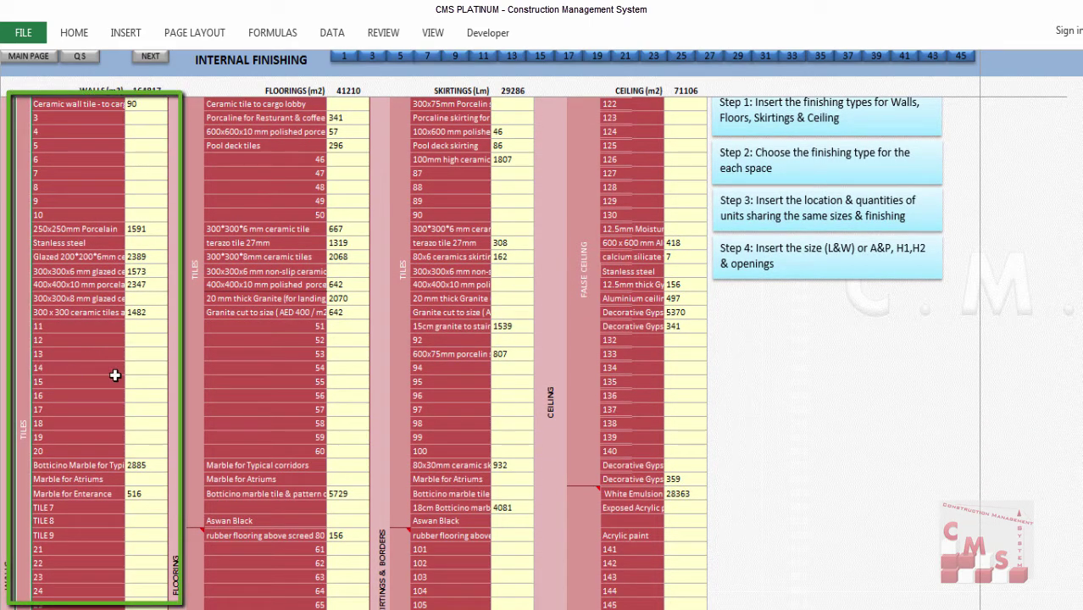
scroll(63, 386, "down", 1)
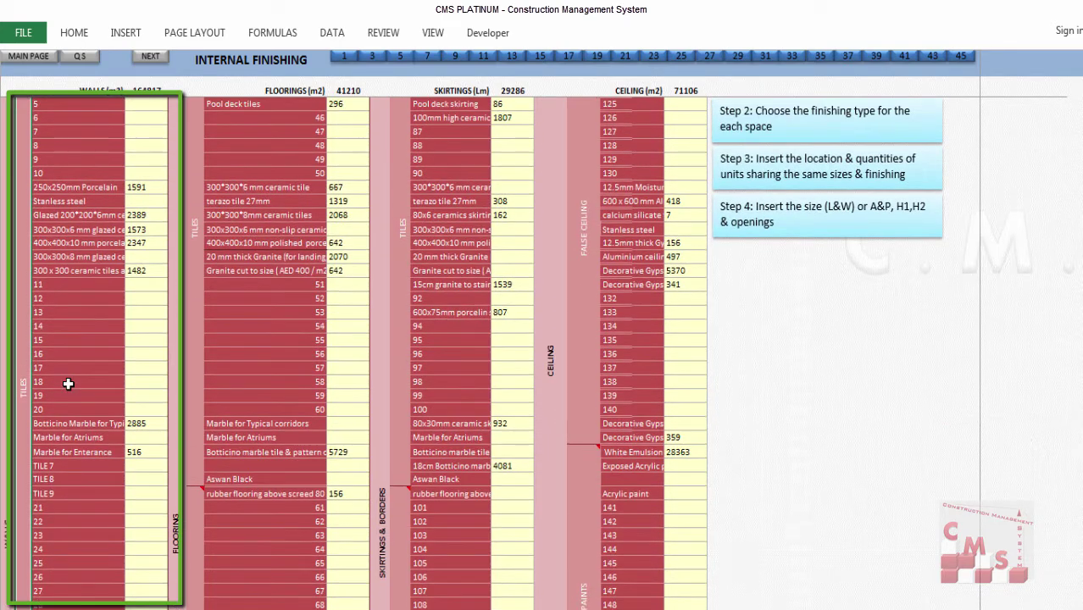
scroll(68, 384, "up", 3)
left_click_drag(92, 159, 98, 229)
left_click_drag(97, 182, 75, 534)
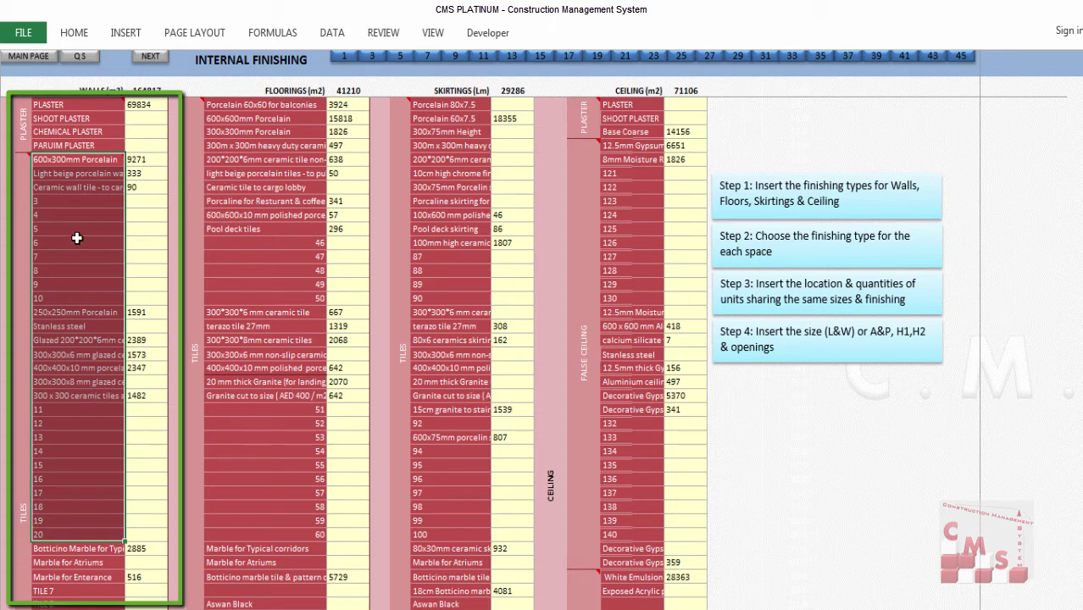
scroll(76, 238, "down", 7)
left_click_drag(73, 256, 67, 574)
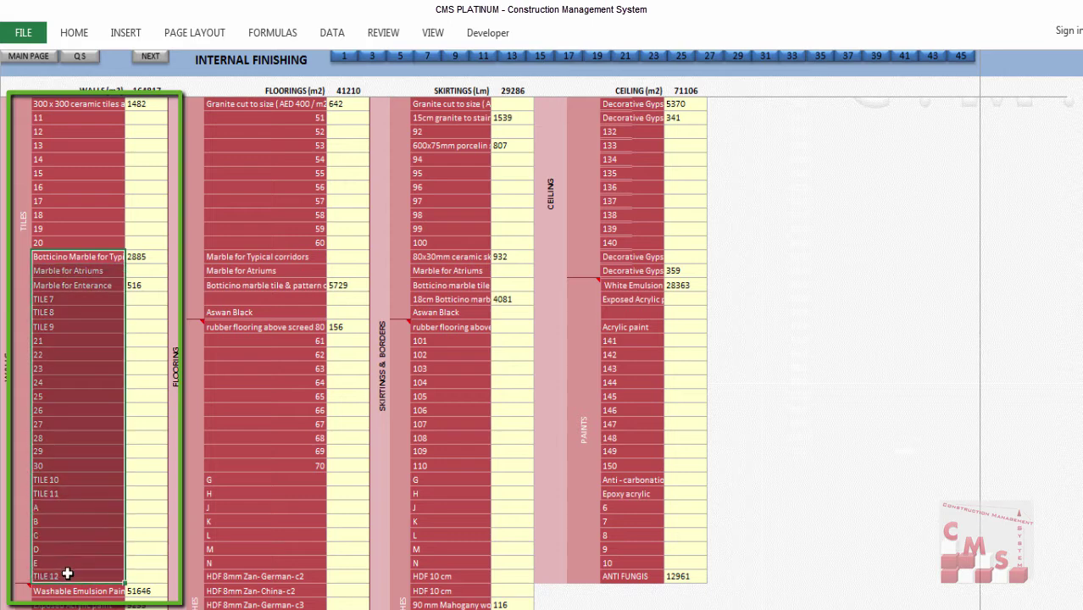
left_click_drag(97, 259, 75, 314)
left_click_drag(62, 550, 67, 580)
Step: Examine the wall fine finishes, selecting the entries from Washable Emulsion Paint to Metallic Paint
scroll(78, 437, "down", 6)
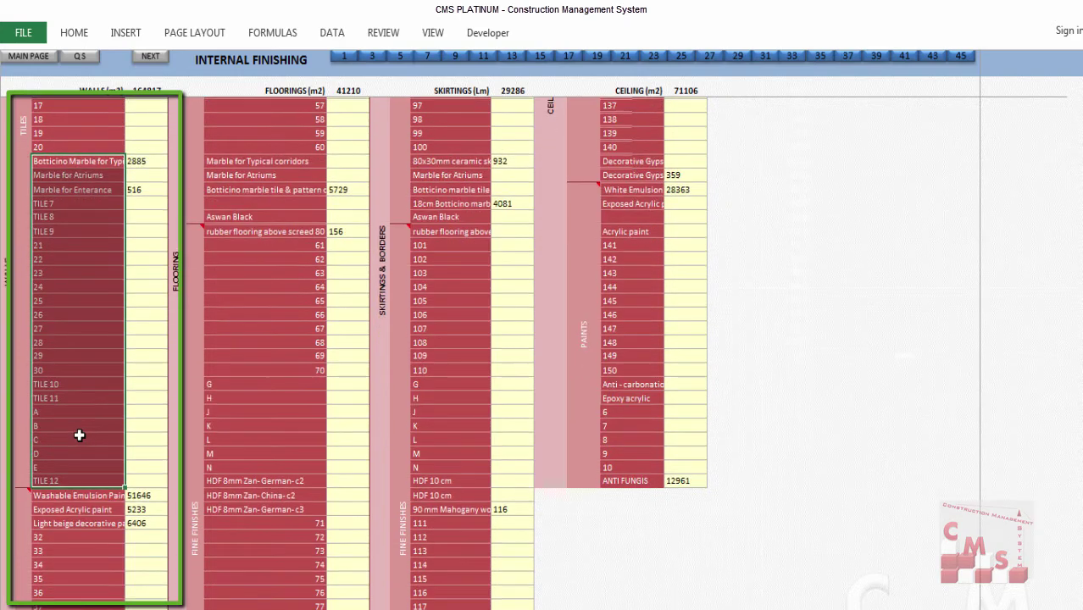
scroll(79, 435, "down", 1)
mouse_move(106, 299)
left_mouse_down()
mouse_move(74, 502)
mouse_move(91, 576)
left_mouse_up()
left_click_drag(91, 243, 90, 573)
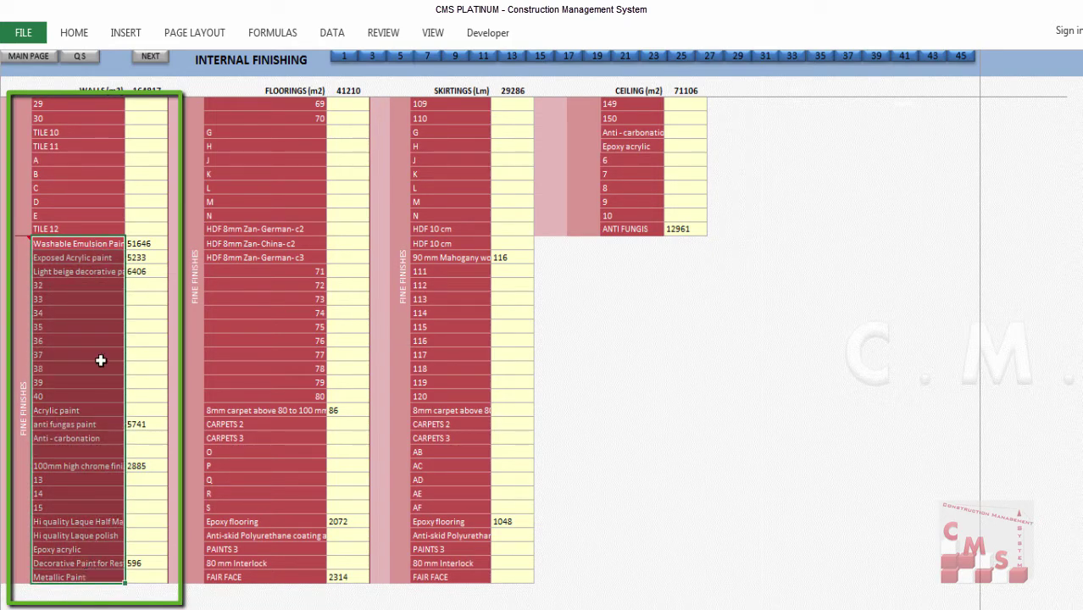
scroll(100, 361, "up", 7)
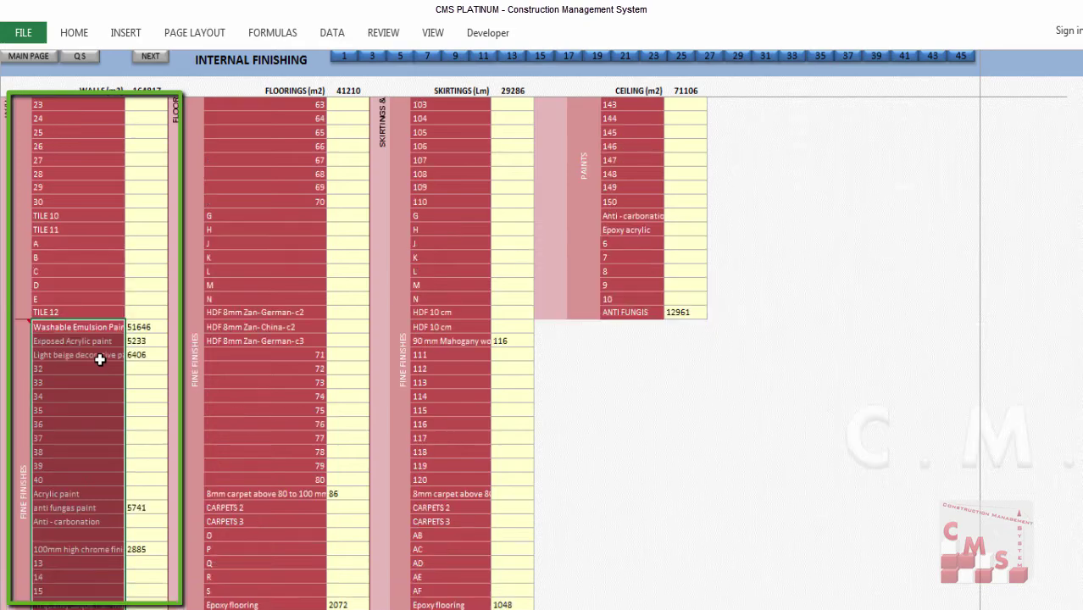
scroll(100, 360, "up", 9)
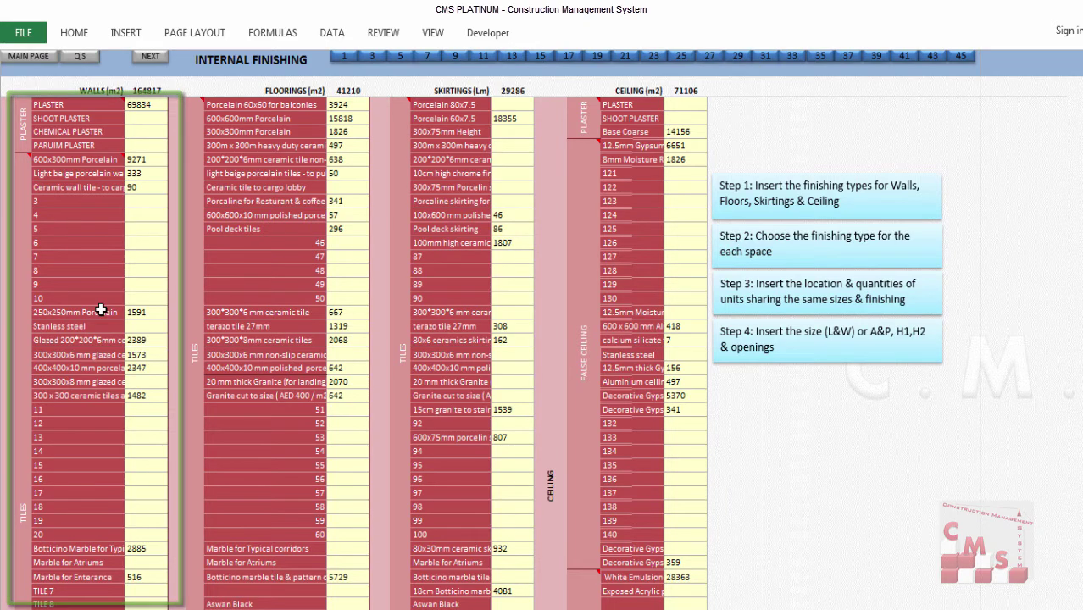
Step: Examine the flooring tile types, selecting the entries from Porcelain 60x60 for balconies down to Aswan Black
scroll(10, 435, "down", 3)
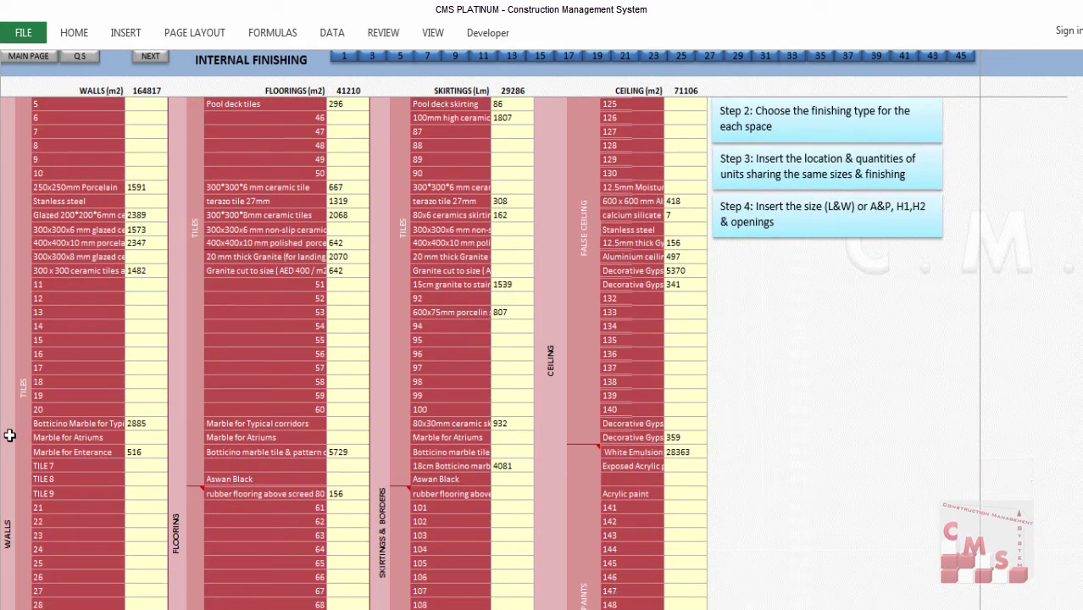
left_click(174, 402)
scroll(216, 389, "up", 2)
scroll(217, 390, "up", 1)
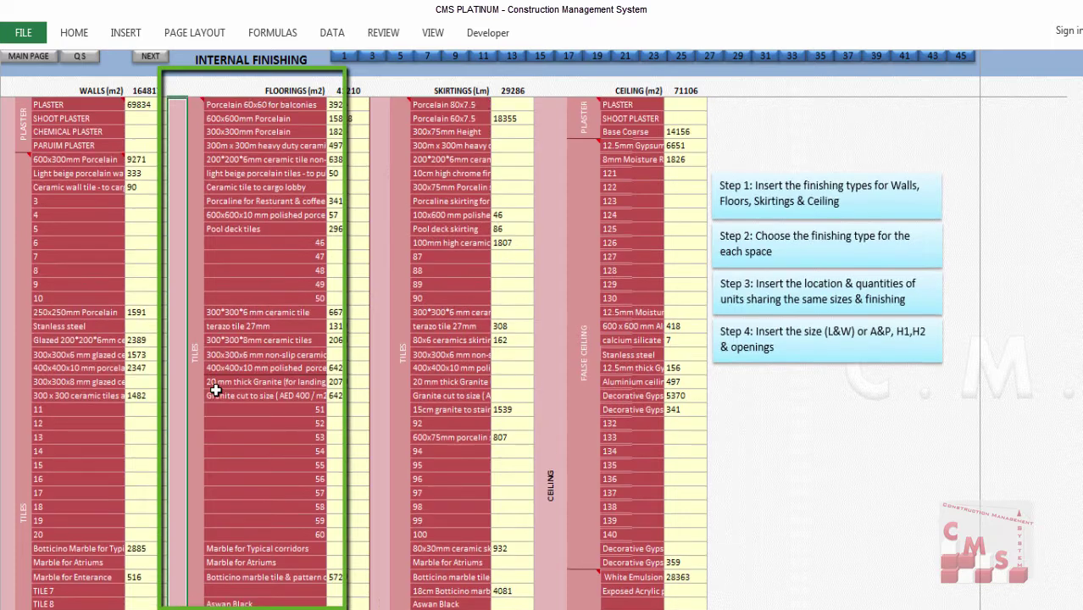
scroll(216, 388, "down", 2)
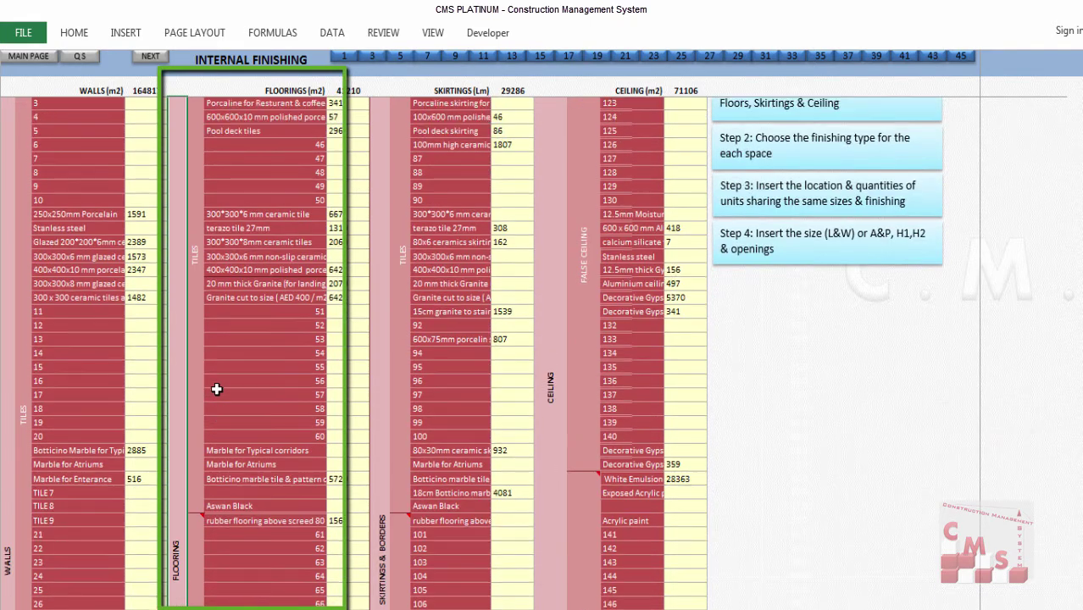
scroll(216, 388, "up", 2)
left_click_drag(261, 106, 256, 369)
scroll(257, 267, "down", 3)
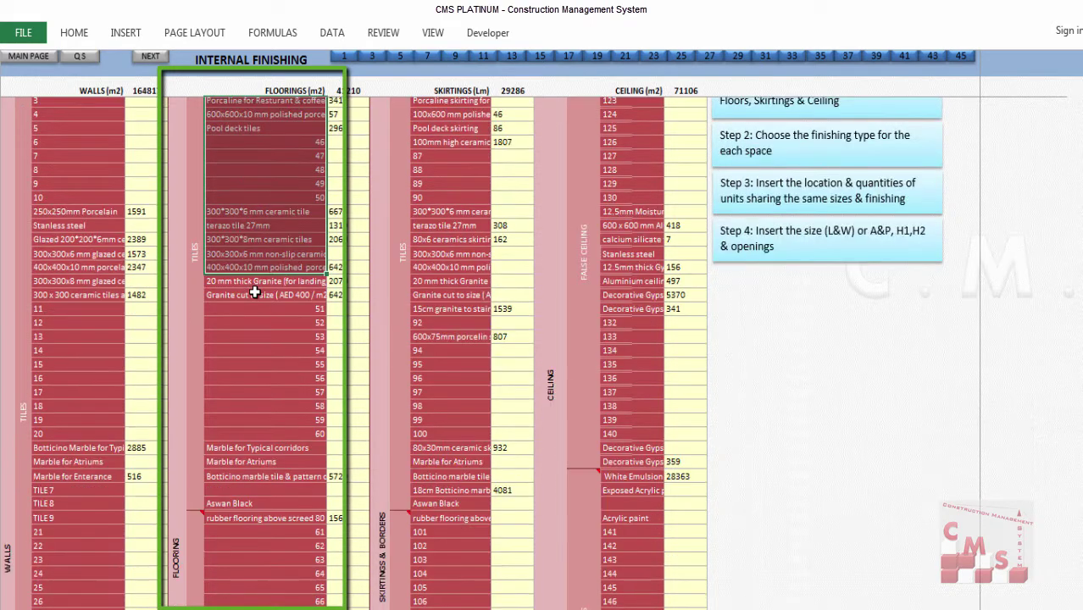
left_click_drag(251, 259, 243, 479)
Step: Examine the flooring fine finishes, selecting the entries from rubber flooring down to O, below CARPETS 3
scroll(248, 389, "down", 8)
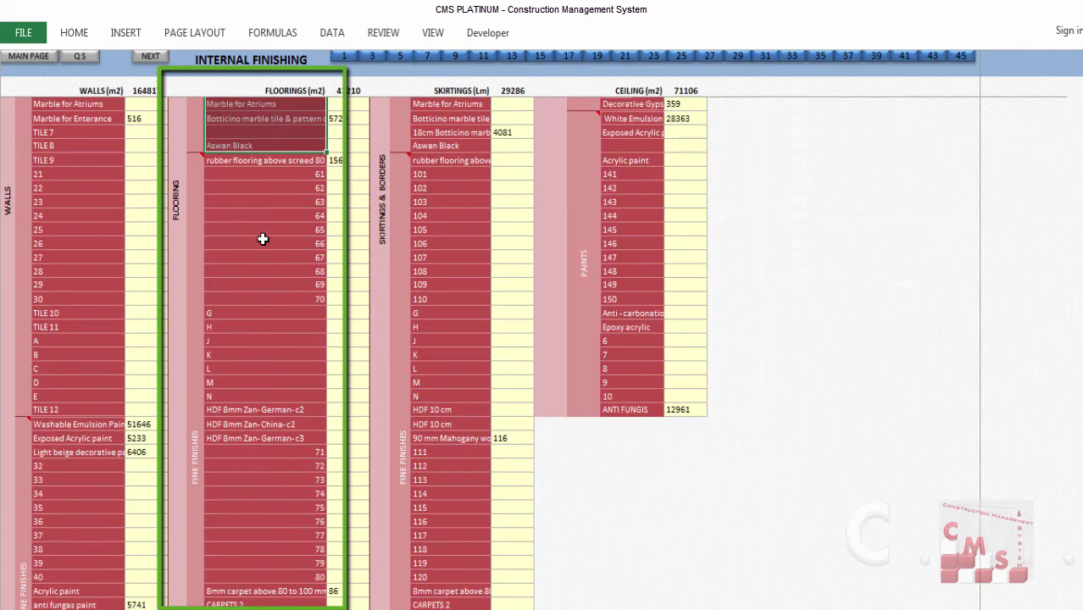
left_click_drag(254, 166, 242, 601)
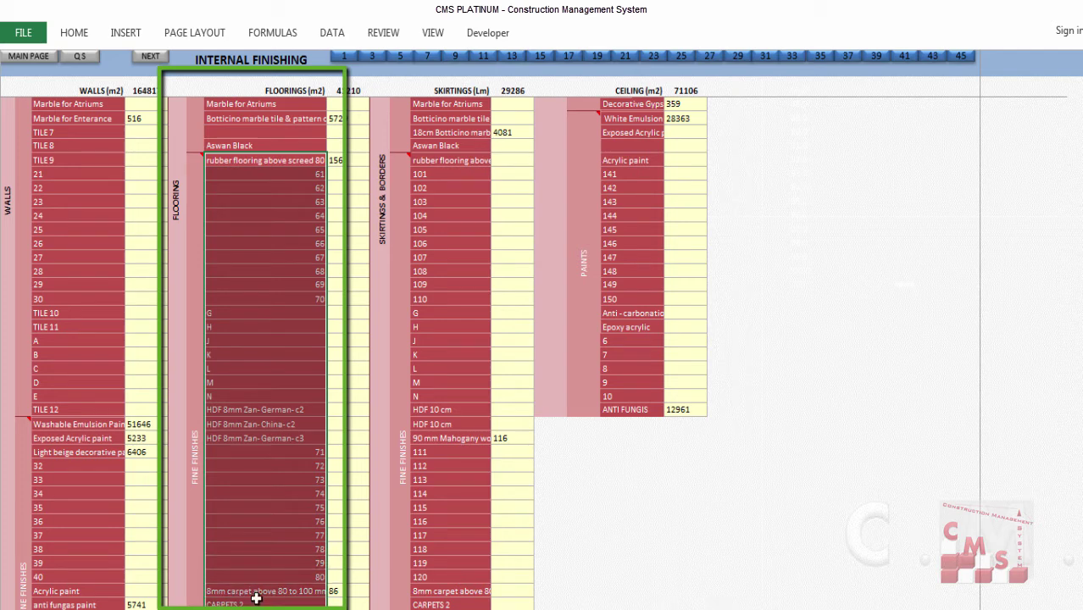
left_click_drag(256, 603, 259, 605)
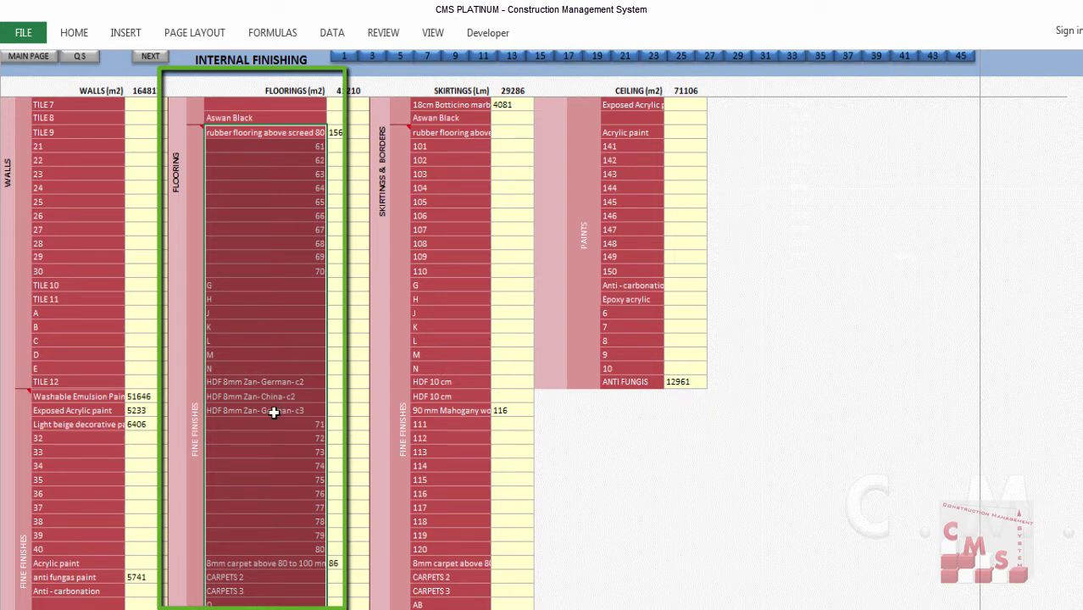
scroll(274, 441, "down", 1)
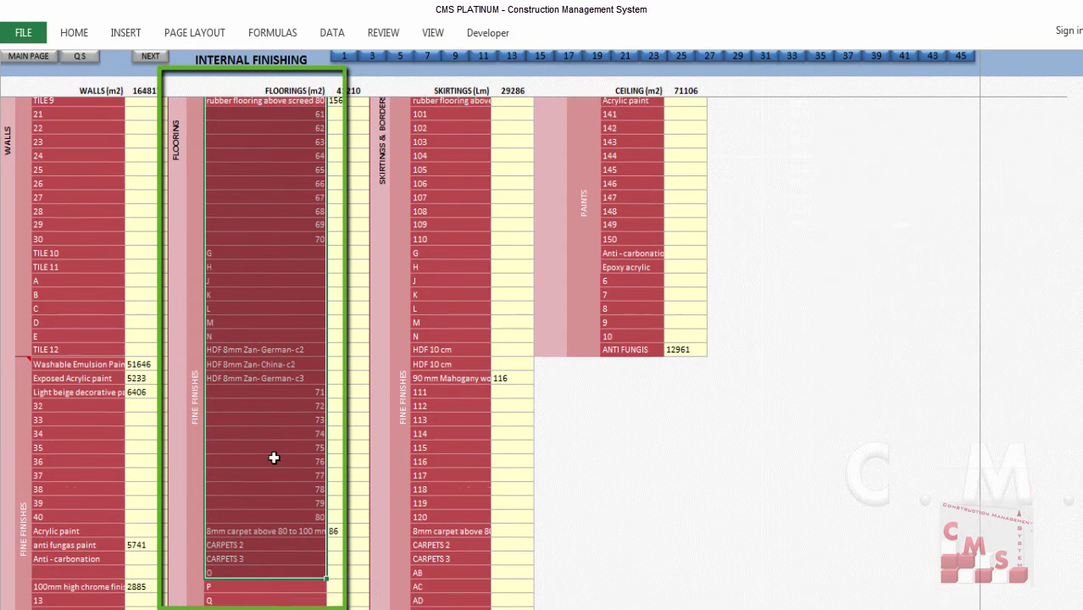
Step: Examine the Skirtings & Borders types, selecting tile entries down to Aswan Black and the fine finishes from rubber flooring to M
scroll(289, 385, "up", 9)
scroll(307, 387, "up", 4)
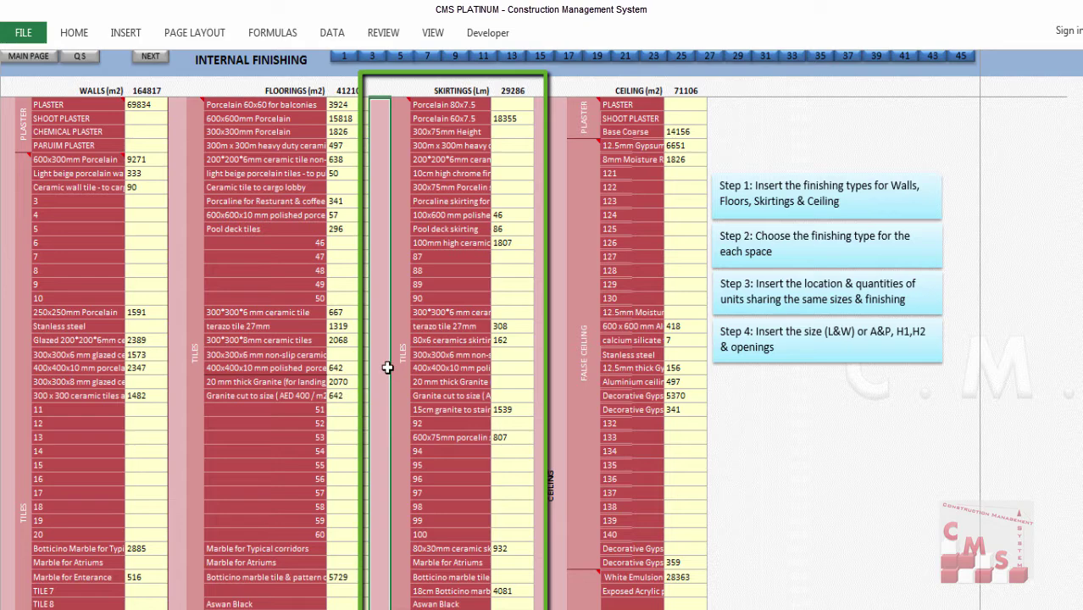
scroll(392, 364, "down", 3)
left_click_drag(450, 257, 459, 477)
scroll(453, 436, "down", 4)
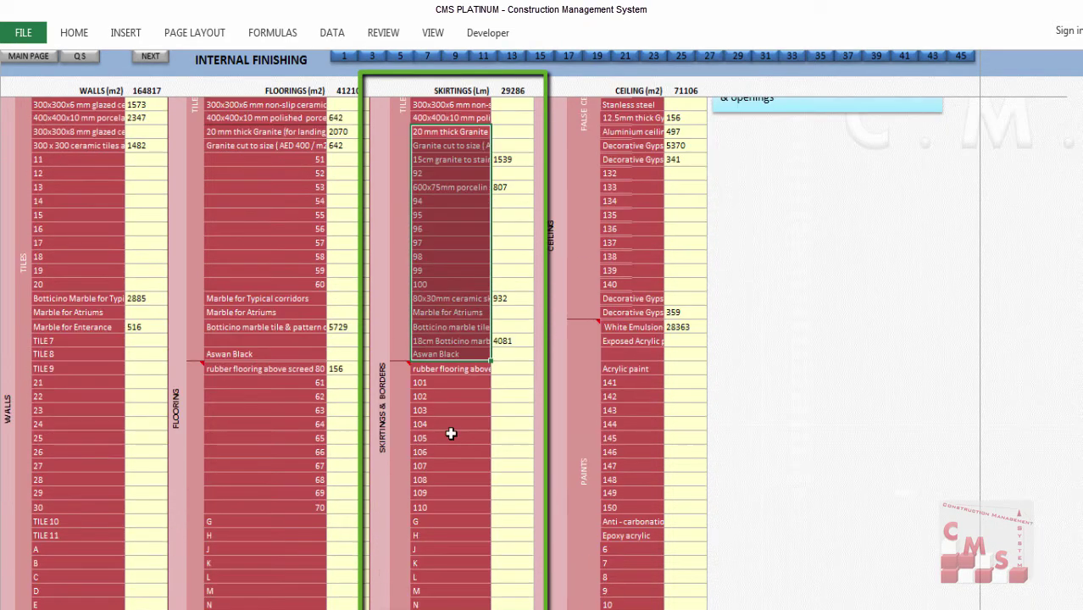
left_click_drag(433, 330, 432, 554)
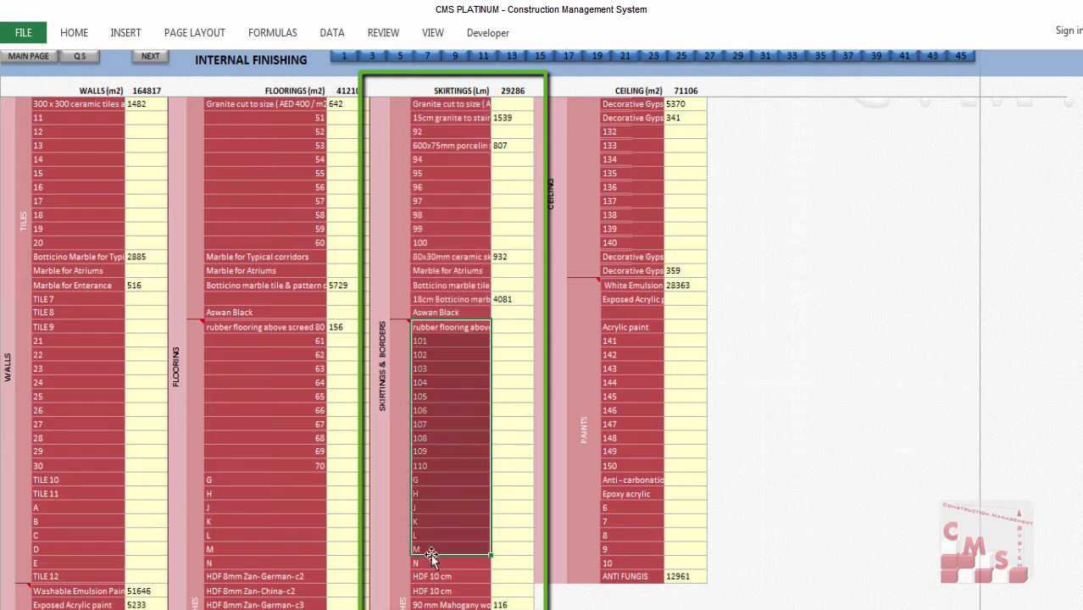
scroll(453, 507, "up", 6)
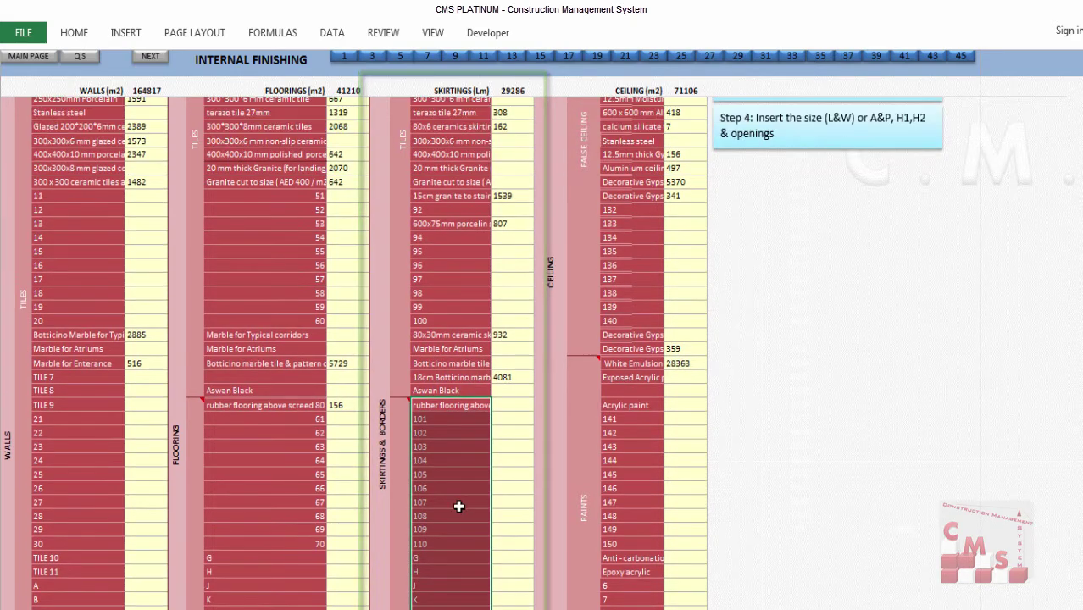
Step: Examine the ceiling plaster types, selecting PLASTER, SHOOT PLASTER and Base Coarse in turn
scroll(458, 506, "up", 2)
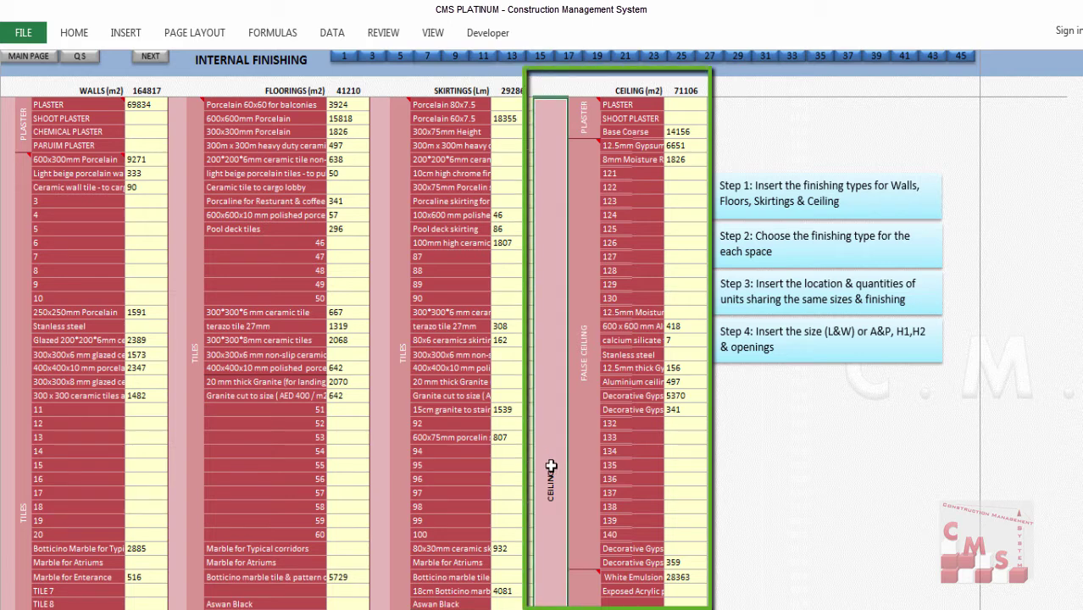
left_click(595, 106)
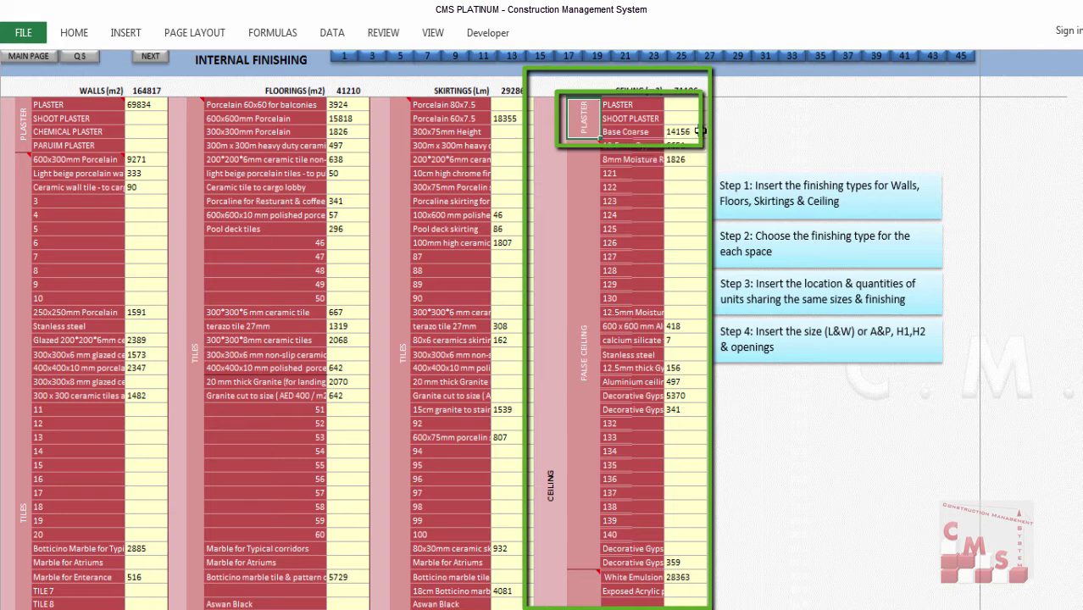
left_click(617, 103)
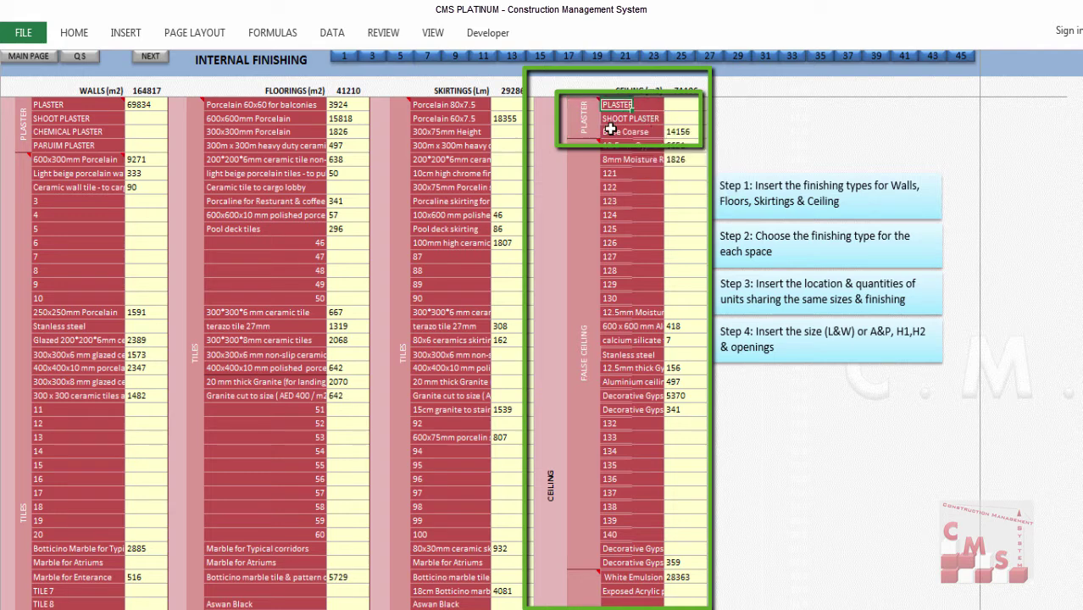
left_click(613, 122)
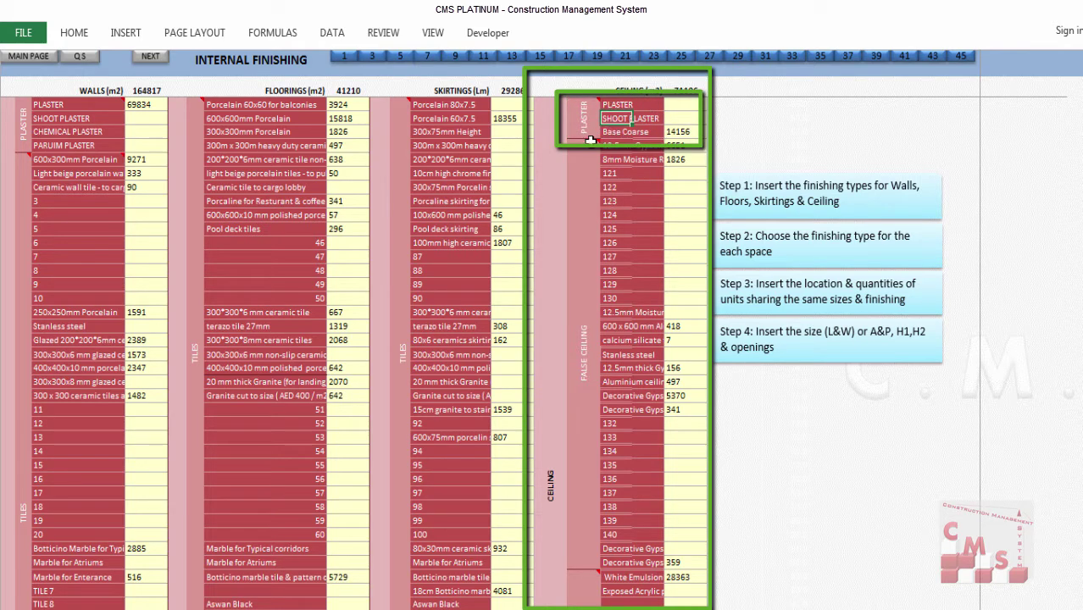
key("Down")
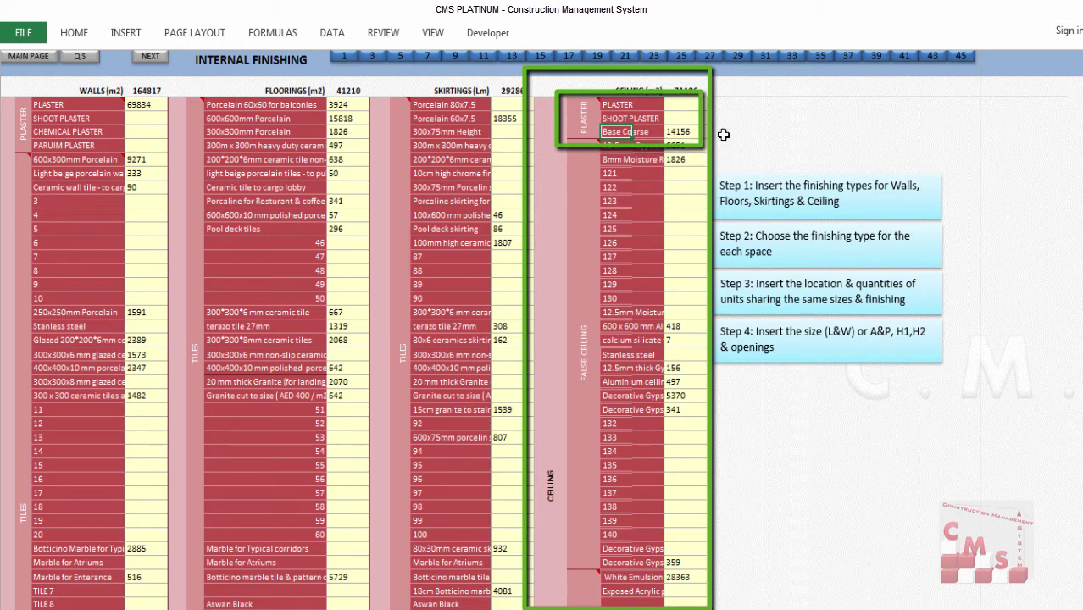
left_click(583, 116)
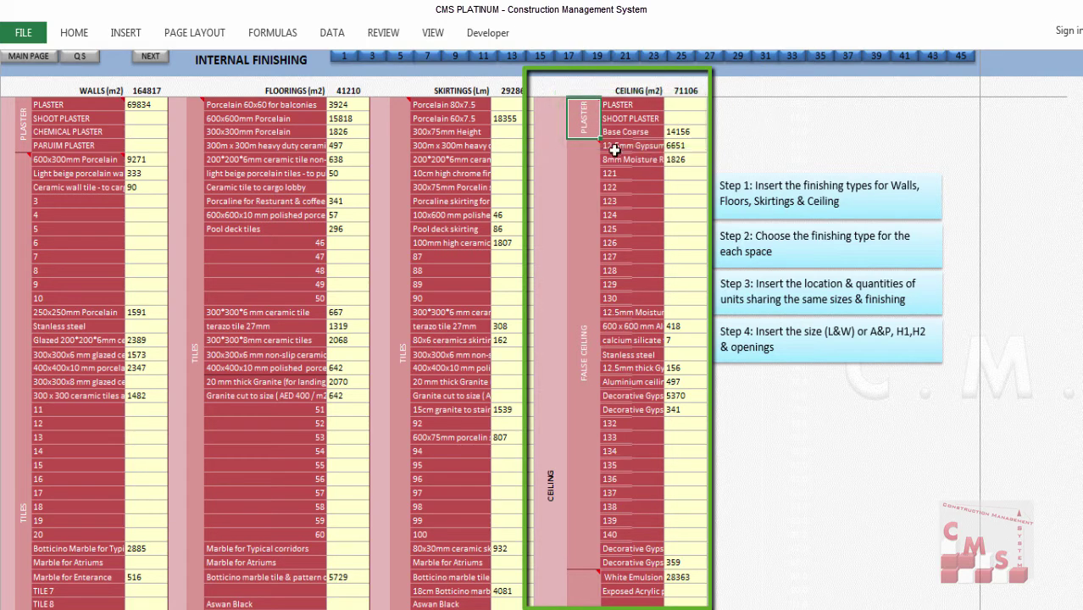
Step: Examine the FALSE CEILING group, selecting its entries from 12.5mm Gypsum down to the last Decorative Gypsum entry
left_click(586, 352)
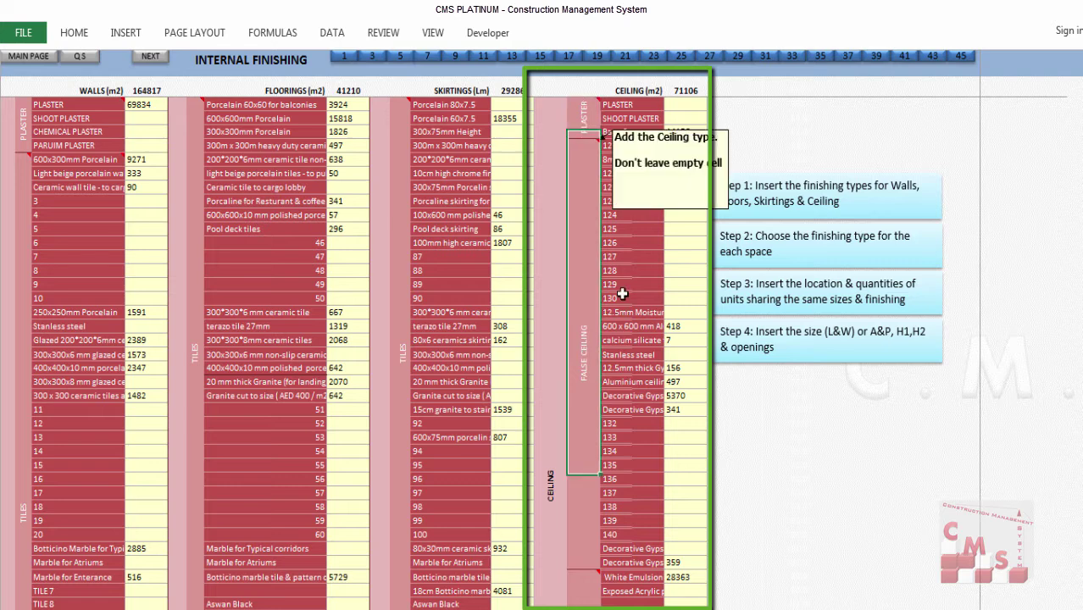
left_click_drag(616, 146, 610, 560)
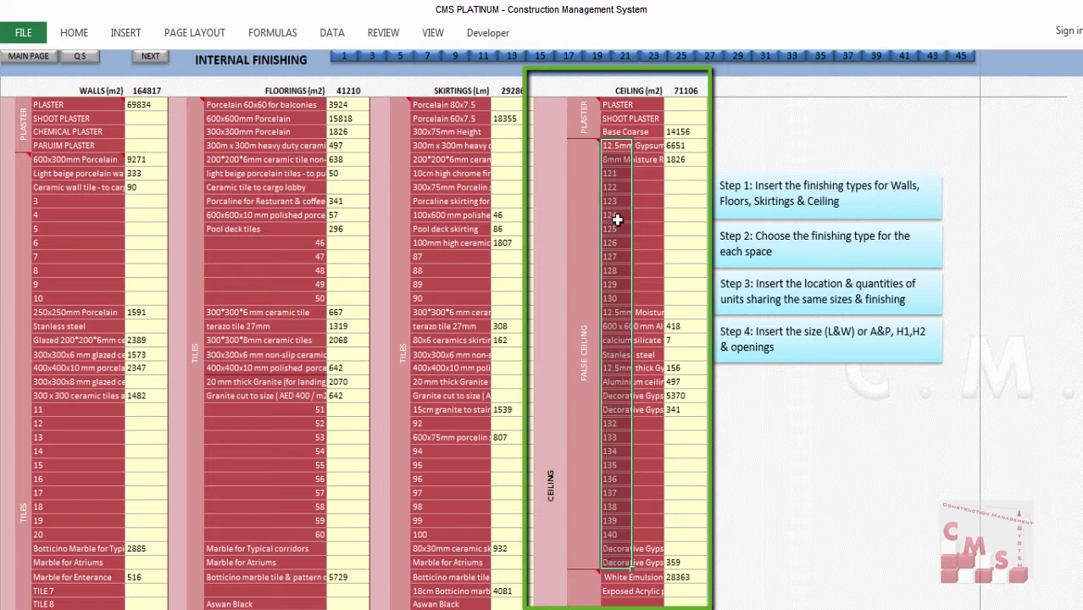
scroll(616, 217, "down", 6)
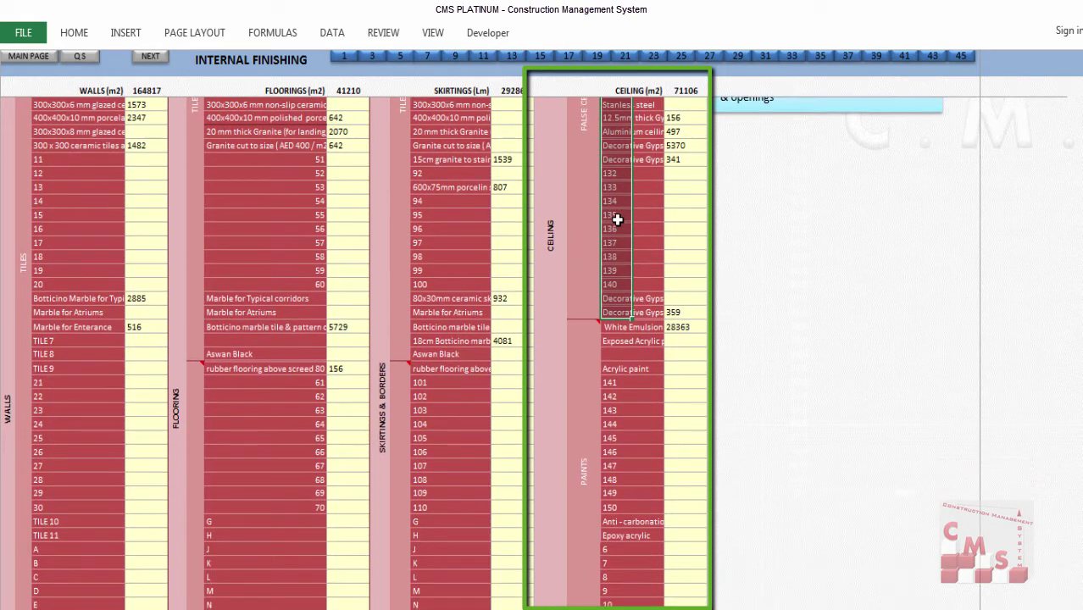
Step: Examine the ceiling PAINTS group, selecting the entries from White Emulsion down to 10, and ANTI FUNGIS on its own
scroll(618, 219, "down", 3)
left_click_drag(616, 202, 607, 475)
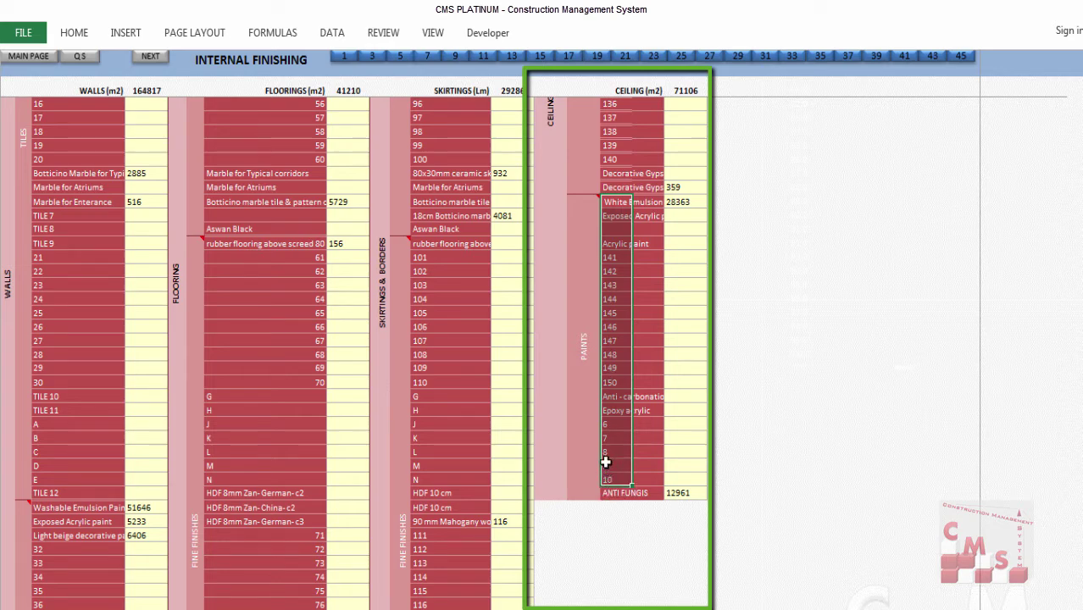
scroll(629, 287, "down", 4)
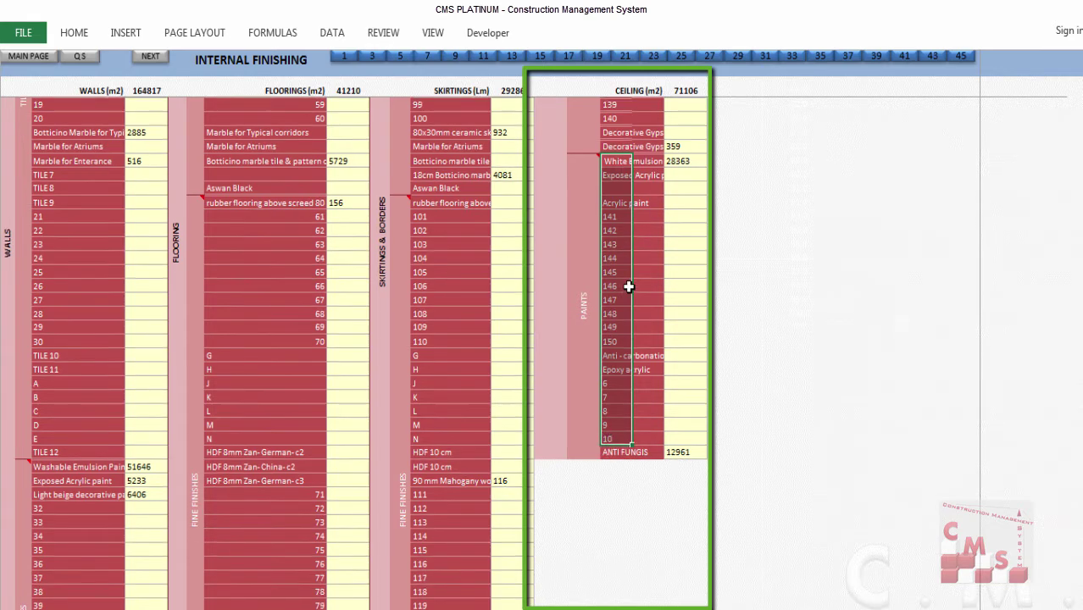
scroll(666, 356, "up", 1)
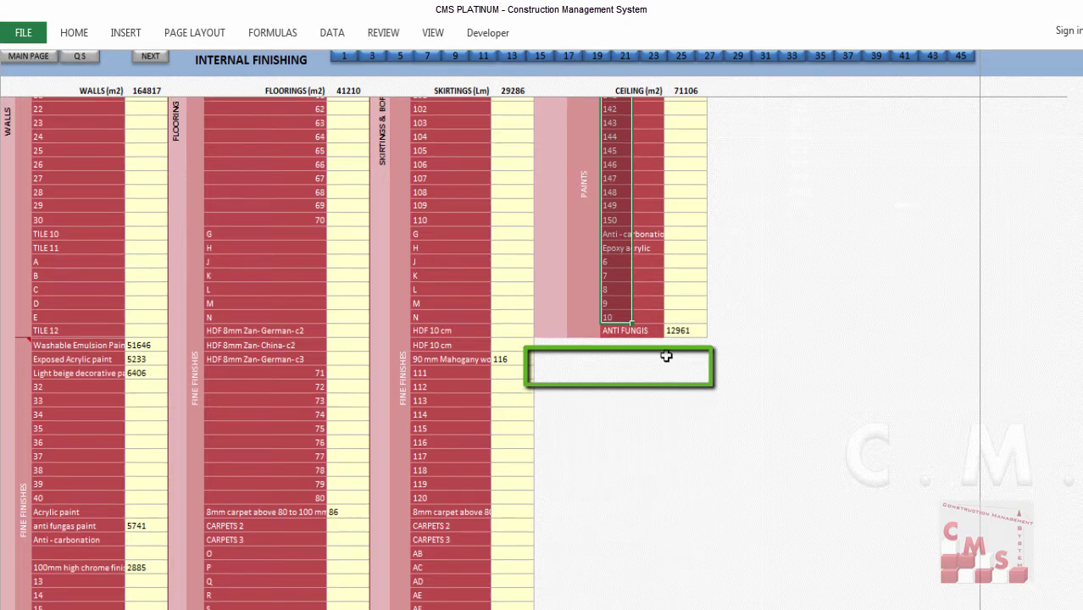
left_click(609, 368)
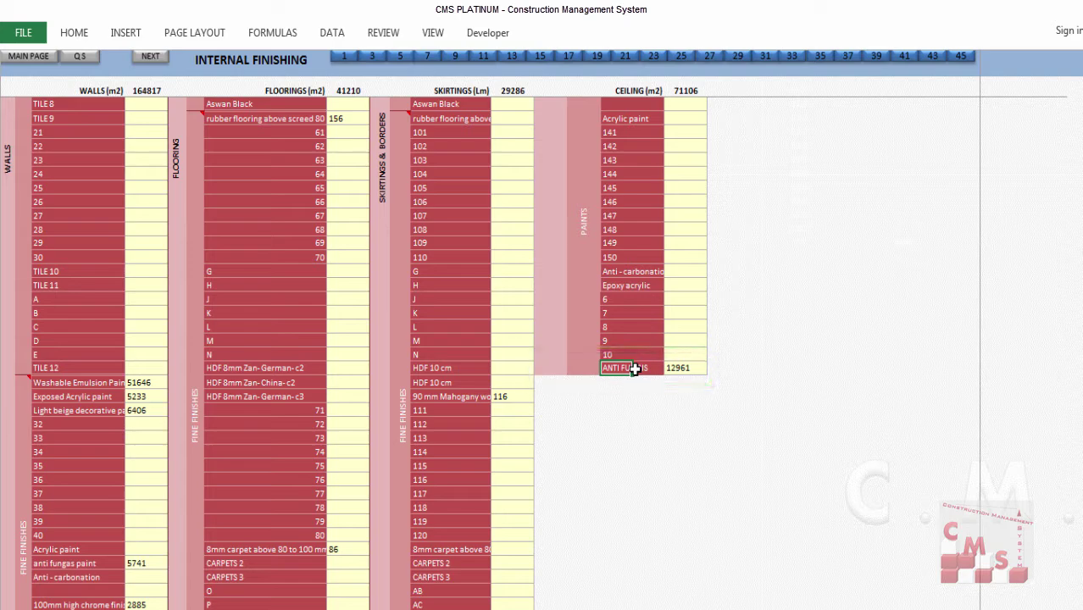
Step: Examine the FAIR FACE entry that ends the flooring list, and select a range of flooring fine finishes from R up to H
scroll(646, 368, "down", 5)
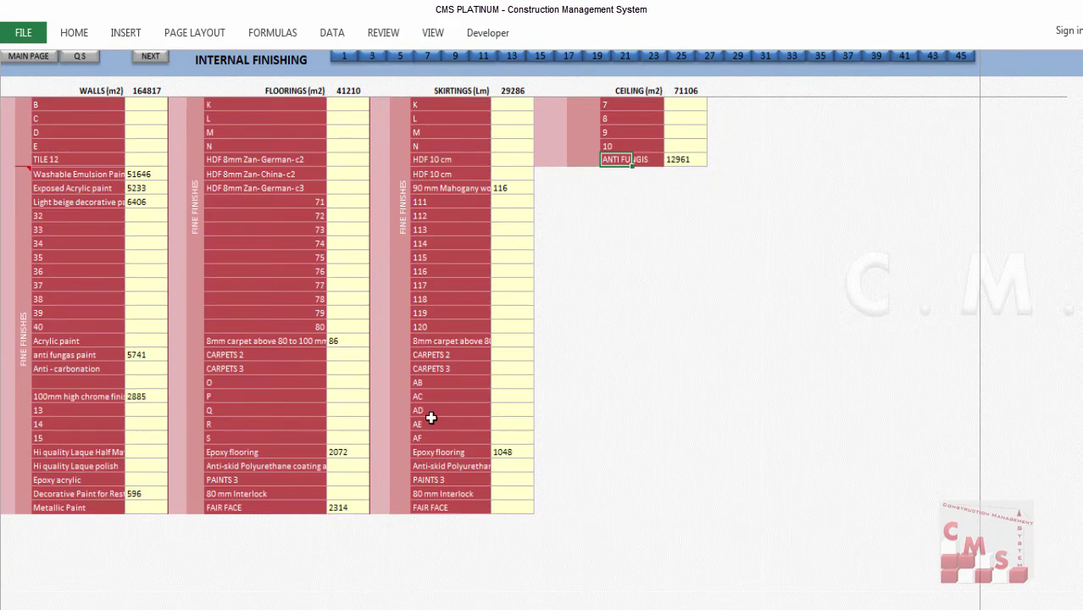
left_click(254, 506)
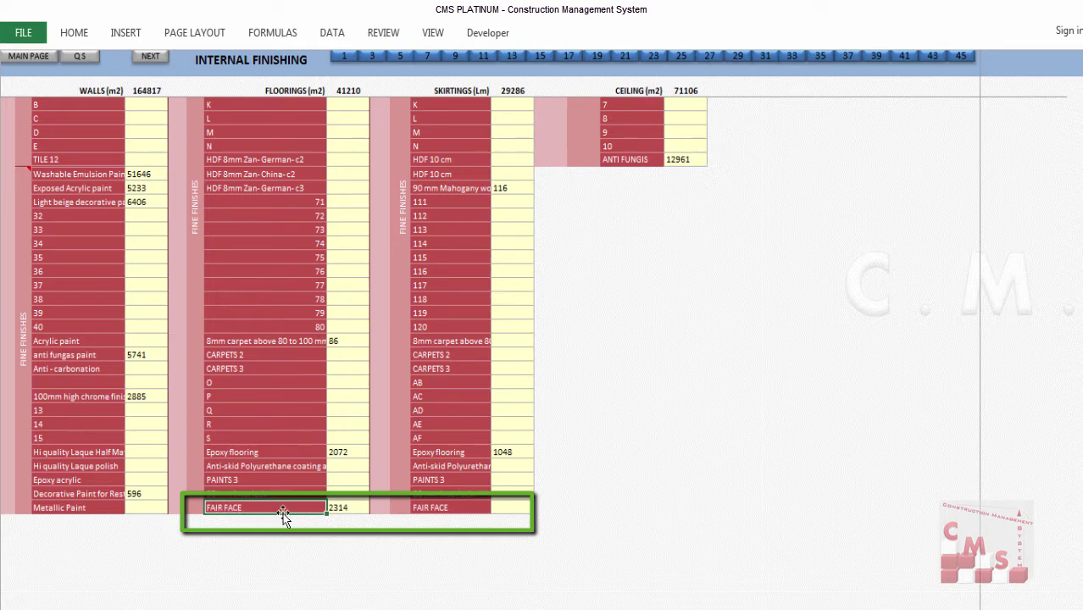
scroll(270, 512, "up", 2)
left_click_drag(269, 513, 273, 160)
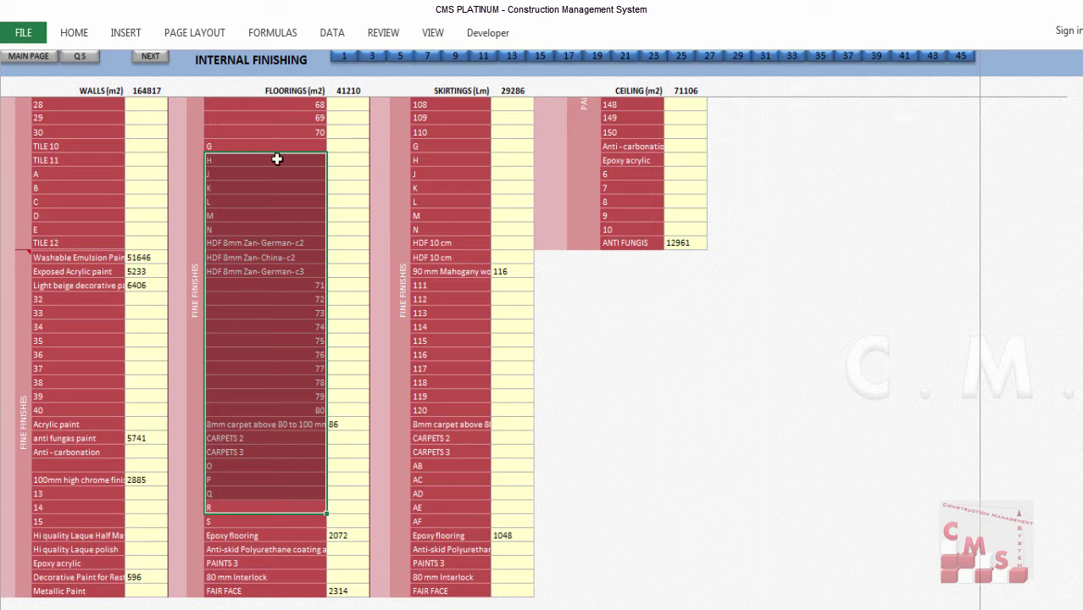
Step: Follow the Step 1 note to the finishing types and the Step 2 note to the Finishing Type 1 block
scroll(302, 212, "up", 15)
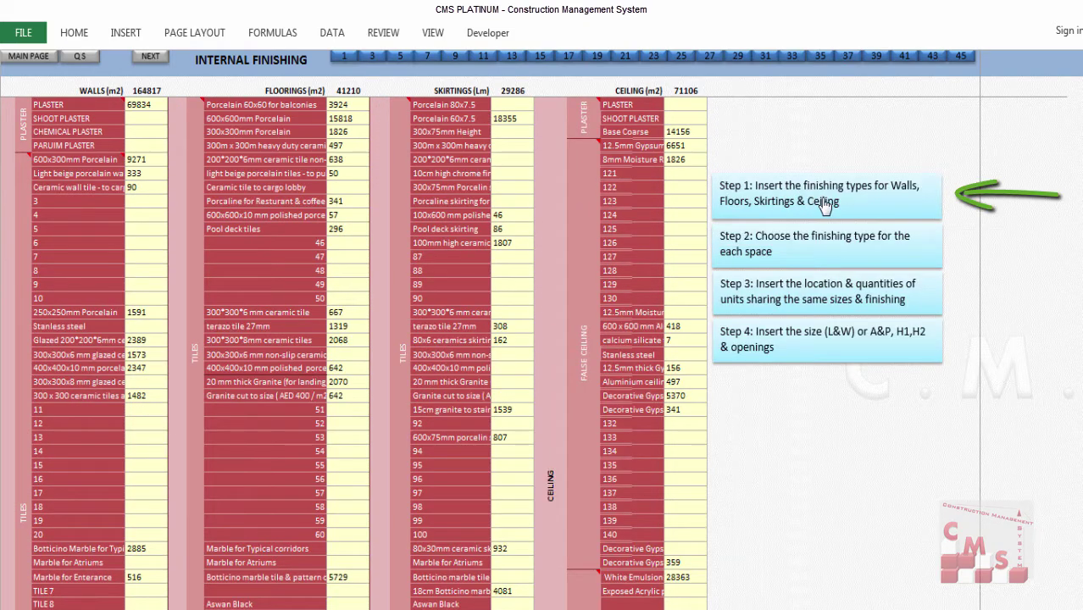
left_click(869, 203)
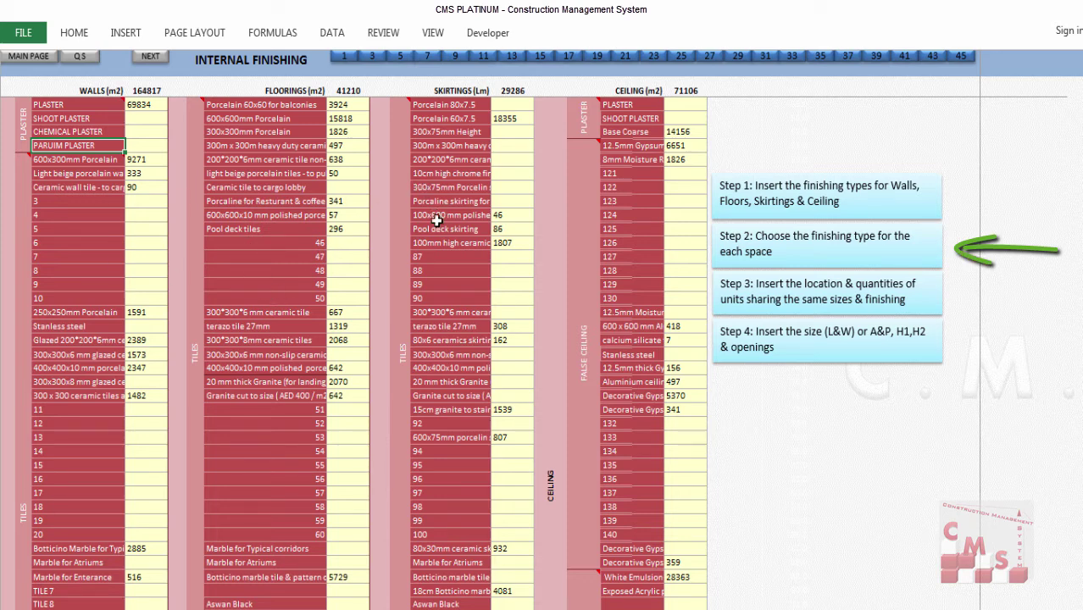
left_click(888, 267)
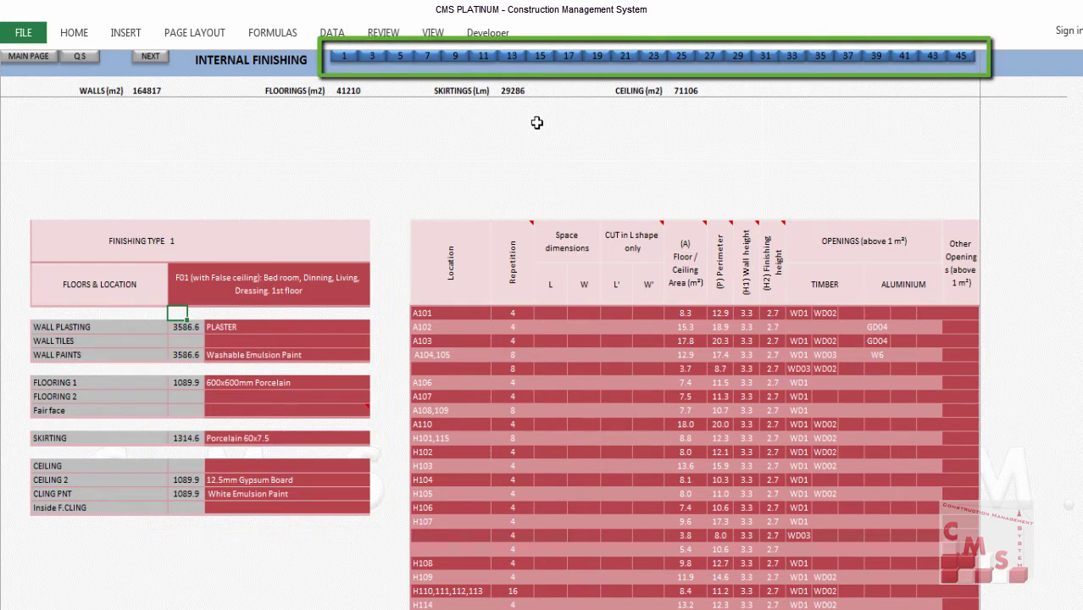
Step: Look through the numbered finishing type blocks, including 13, 17 and 23, and return to block 1
scroll(534, 169, "down", 4)
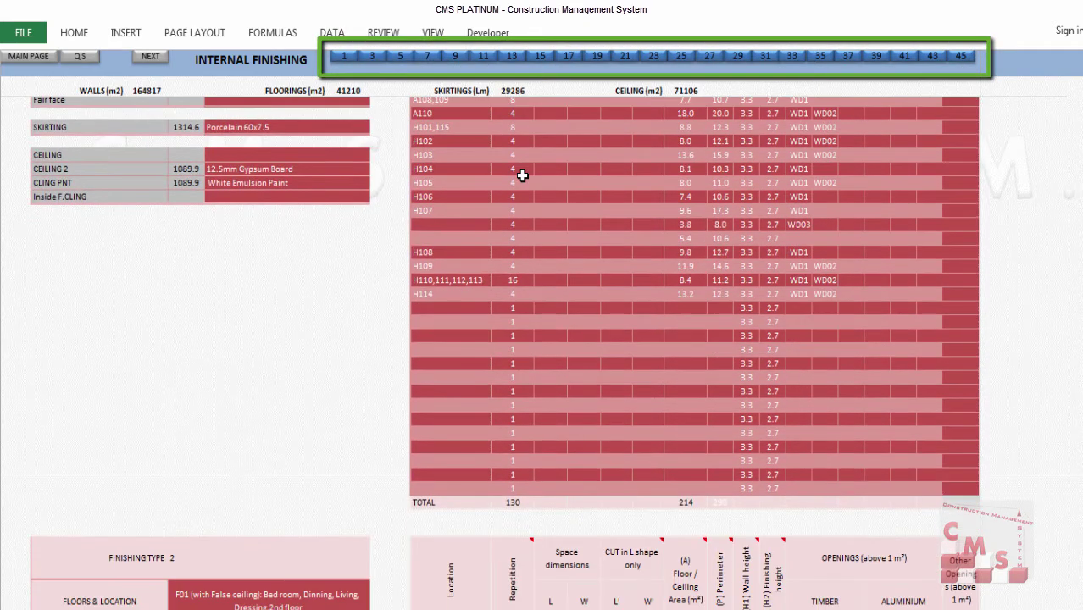
scroll(462, 386, "up", 5)
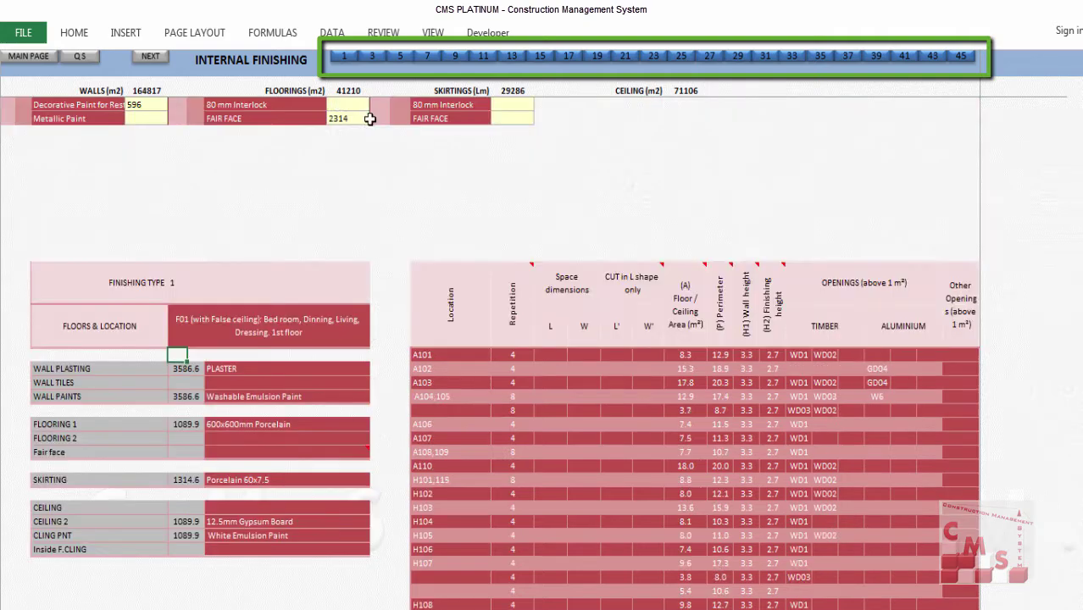
left_click(371, 57)
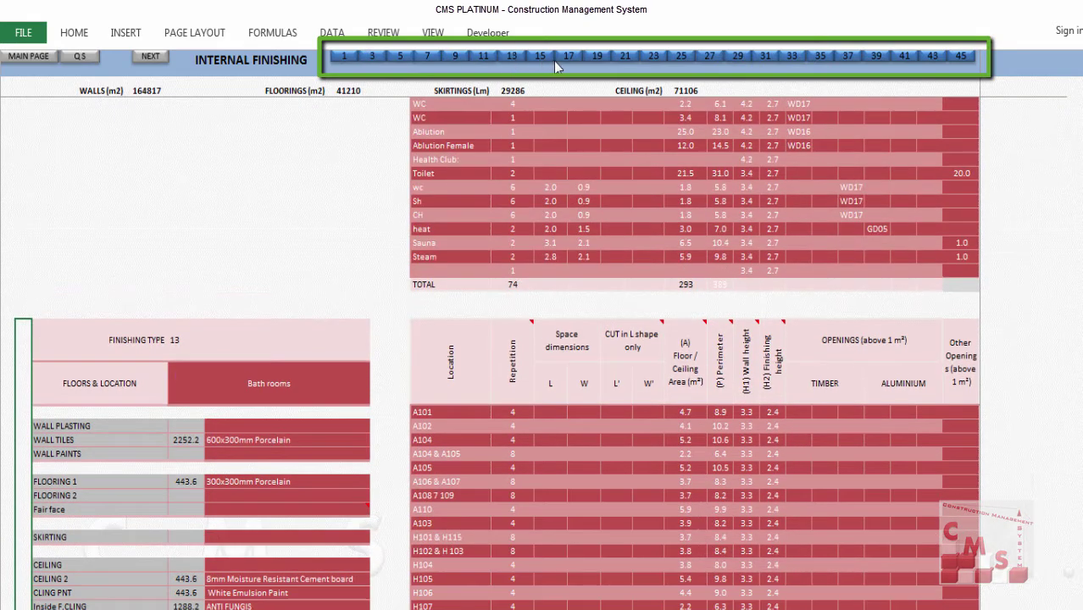
left_click(648, 58)
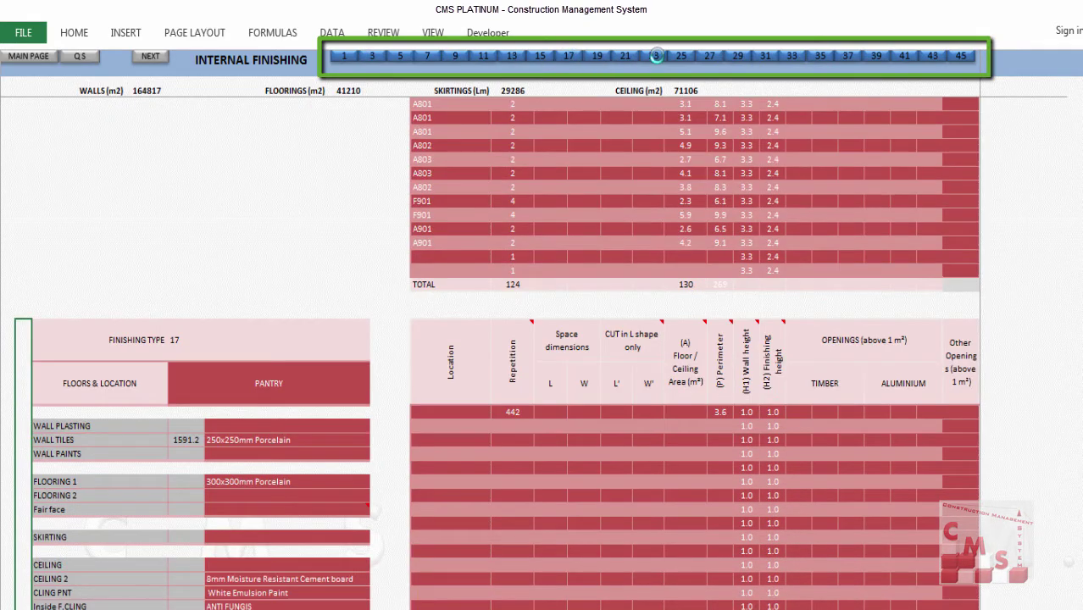
left_click(345, 57)
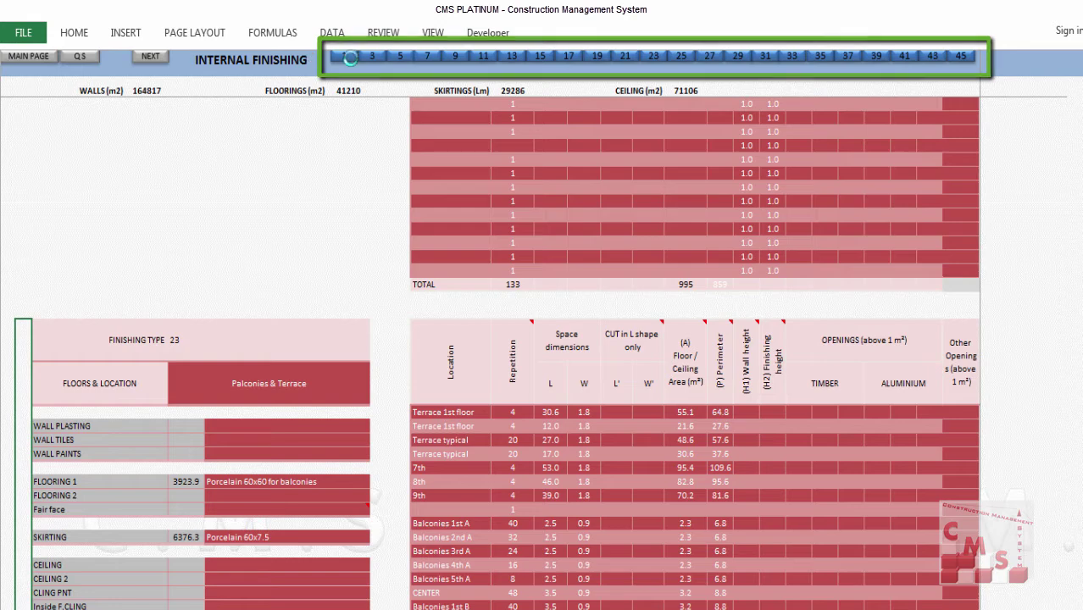
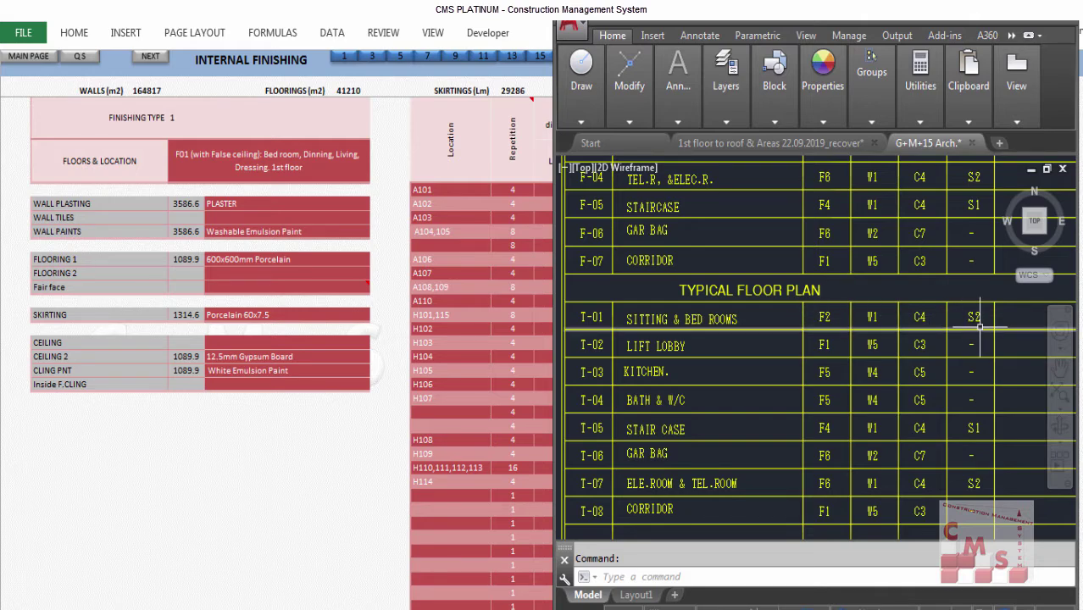
Step: Examine the floor, wall and ceiling codes in the G+M+15 Arch. drawing's External and Internal Finishes legend against its schedule of internal finishes
scroll(979, 325, "down", 6)
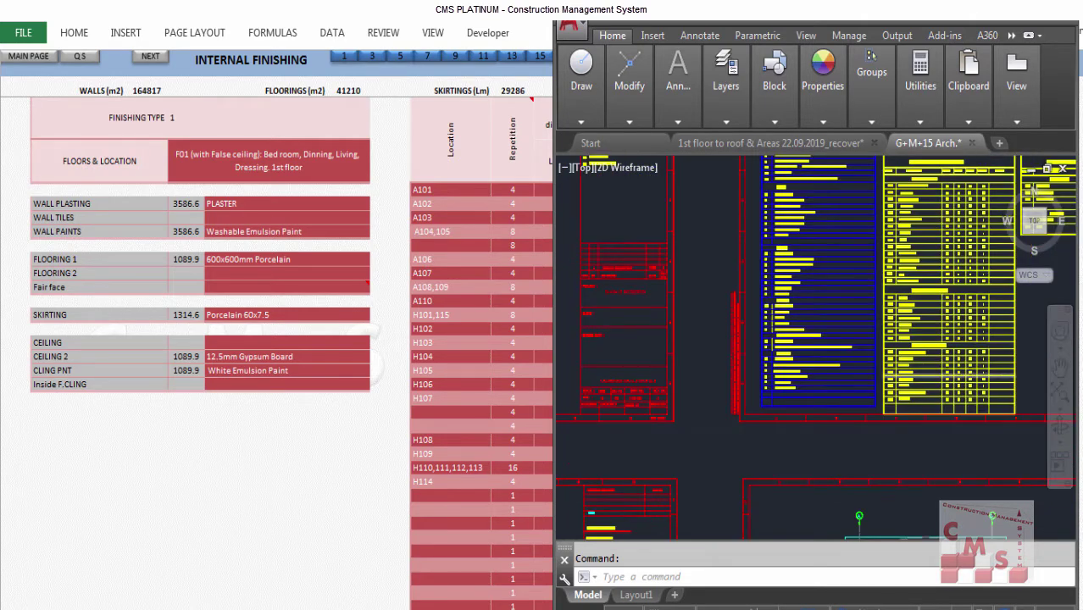
scroll(791, 174, "up", 10)
scroll(754, 364, "down", 5)
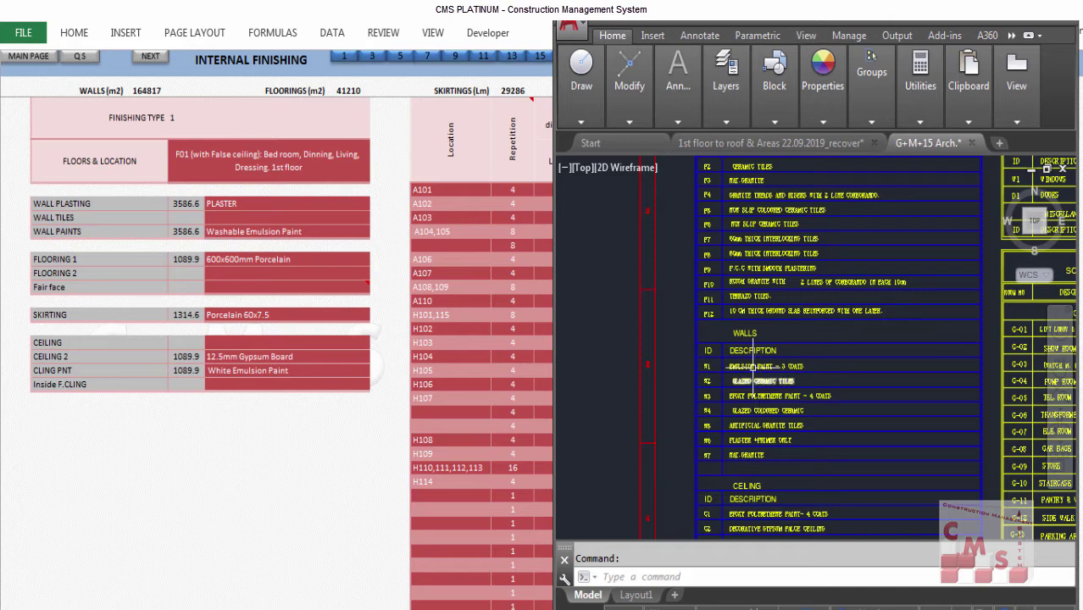
scroll(754, 366, "down", 3)
scroll(737, 223, "up", 5)
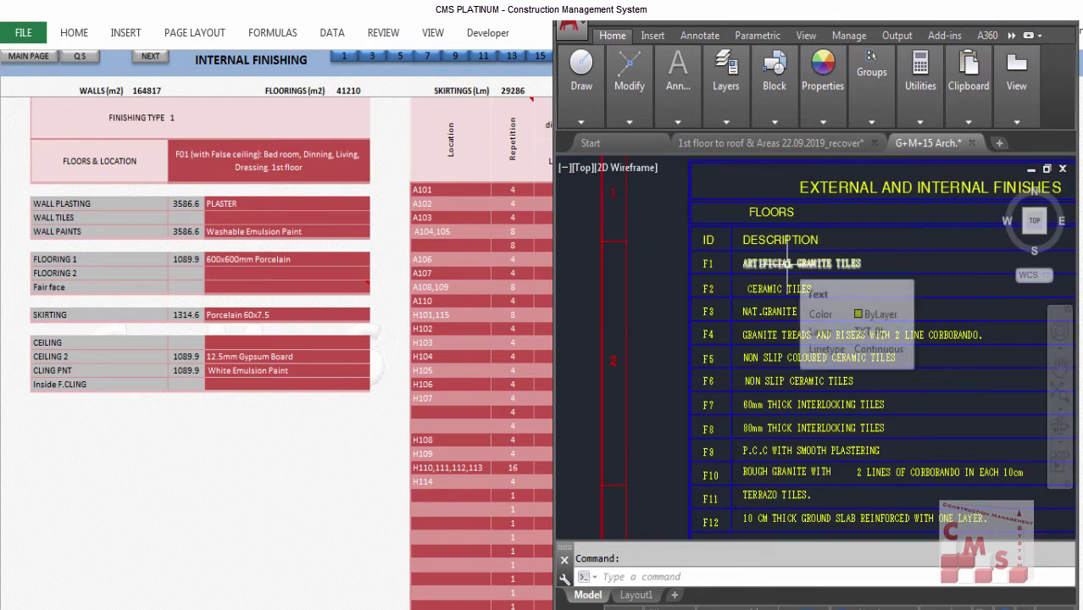
scroll(797, 293, "down", 4)
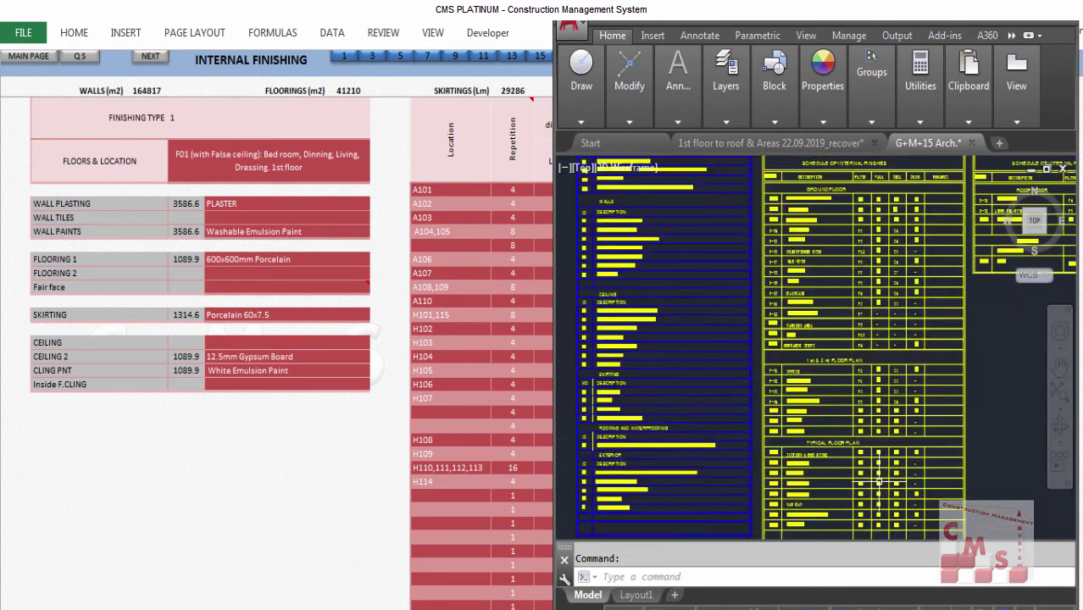
scroll(712, 233, "up", 5)
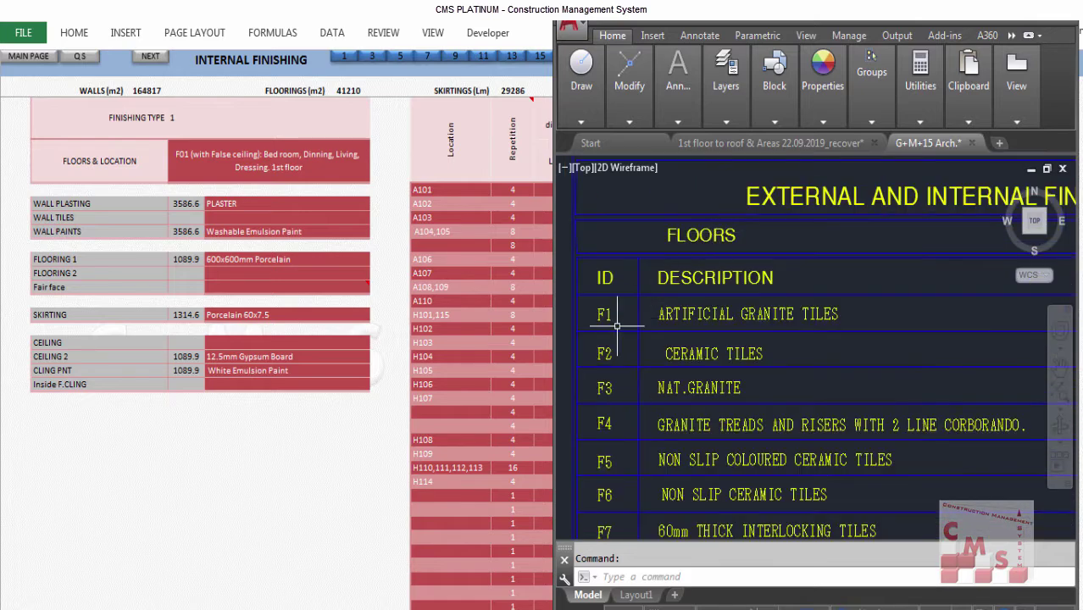
scroll(725, 351, "down", 2)
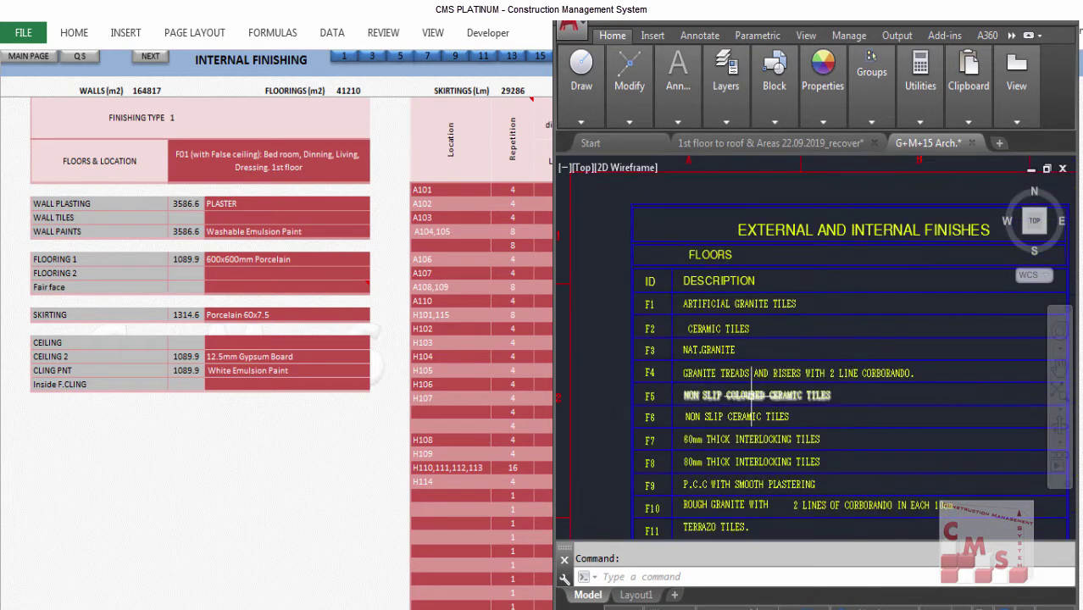
left_click_drag(749, 377, 734, 301)
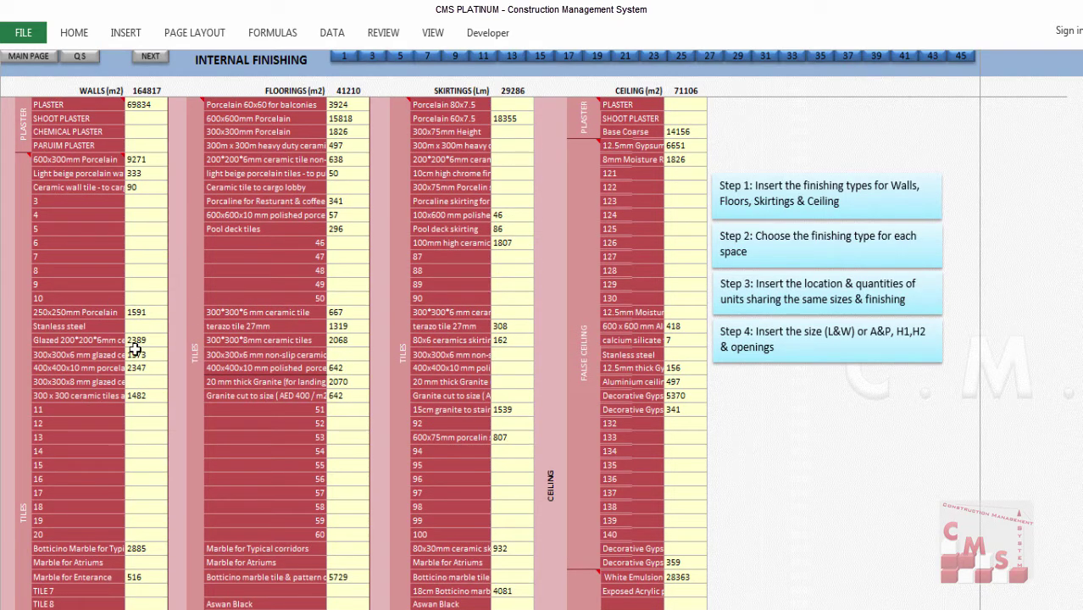
Step: Look through the finishing lists on the Internal Finishing sheet down to the Finishing Type 1 block
scroll(283, 383, "down", 13)
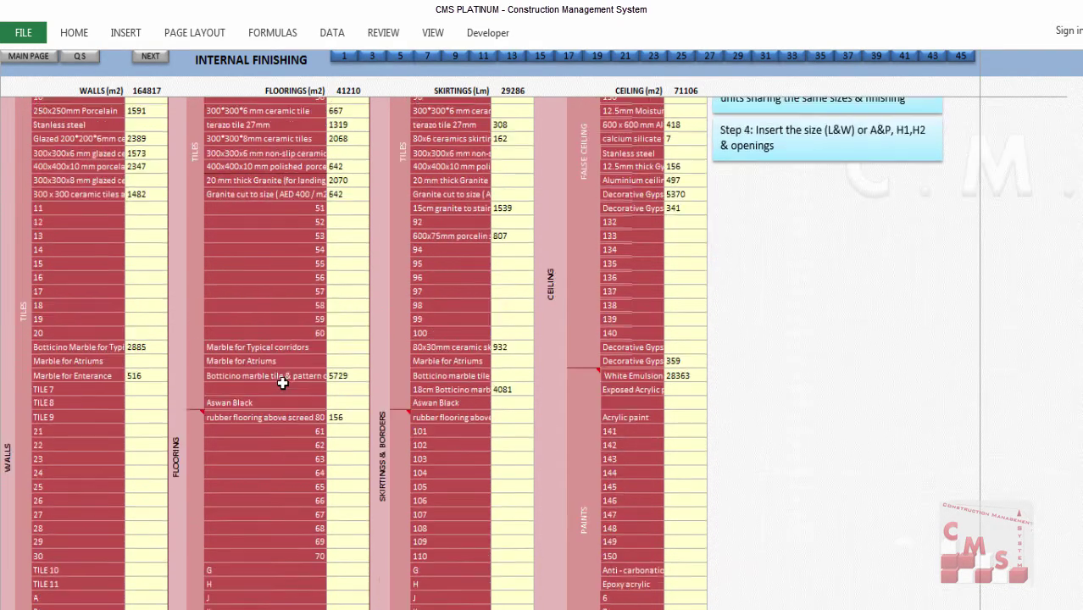
scroll(279, 397, "down", 16)
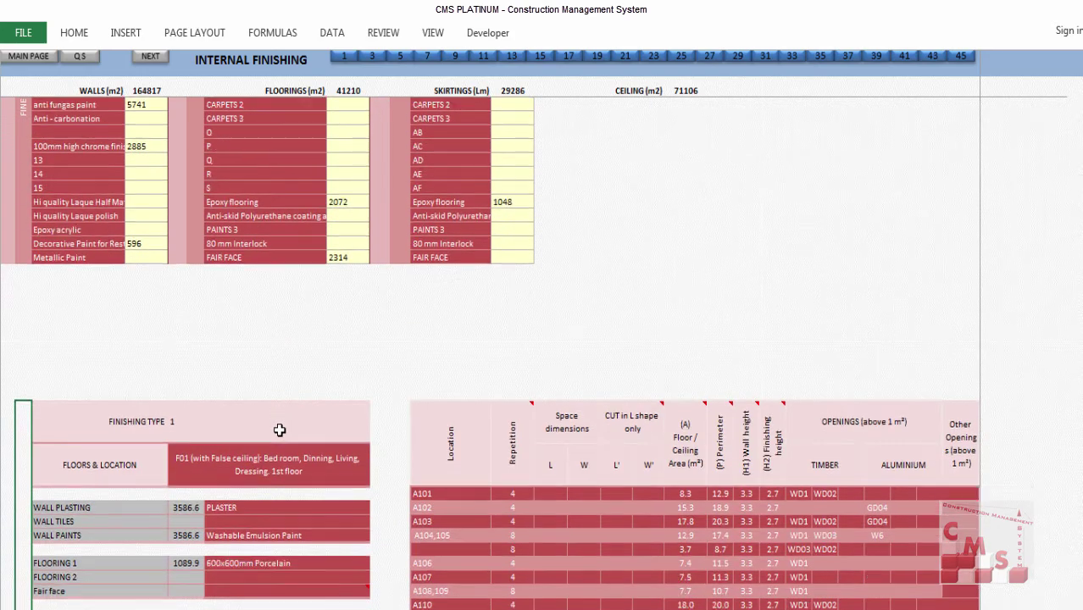
scroll(276, 262, "up", 2)
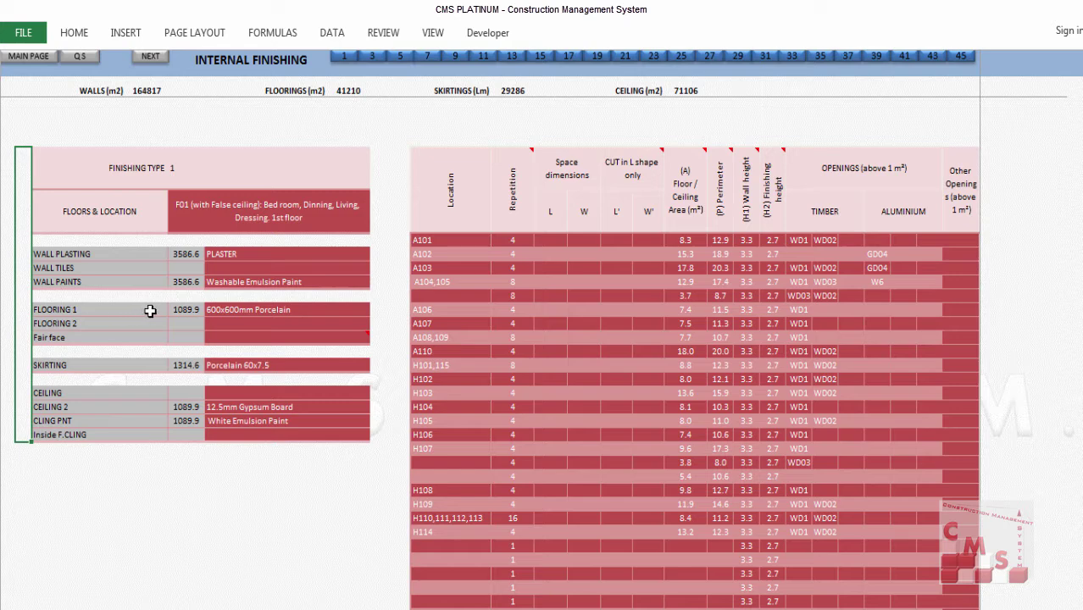
Step: Go through the Finishing Type 1 rows from Flooring 1, Flooring 2 and Fair face through Skirting to the ceiling items
left_click(307, 311)
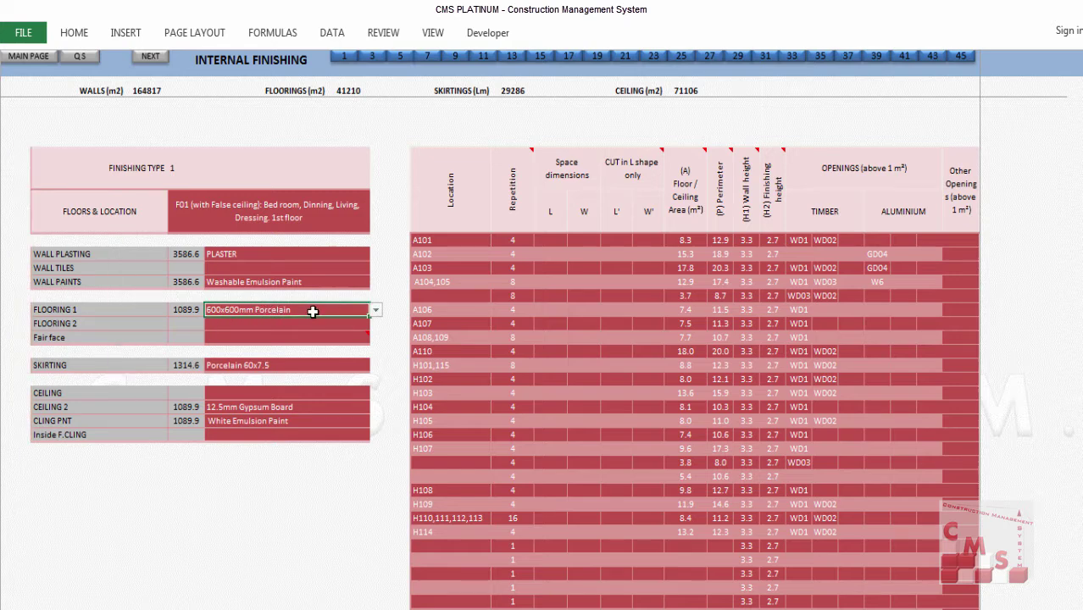
left_click(106, 323)
left_click(278, 326)
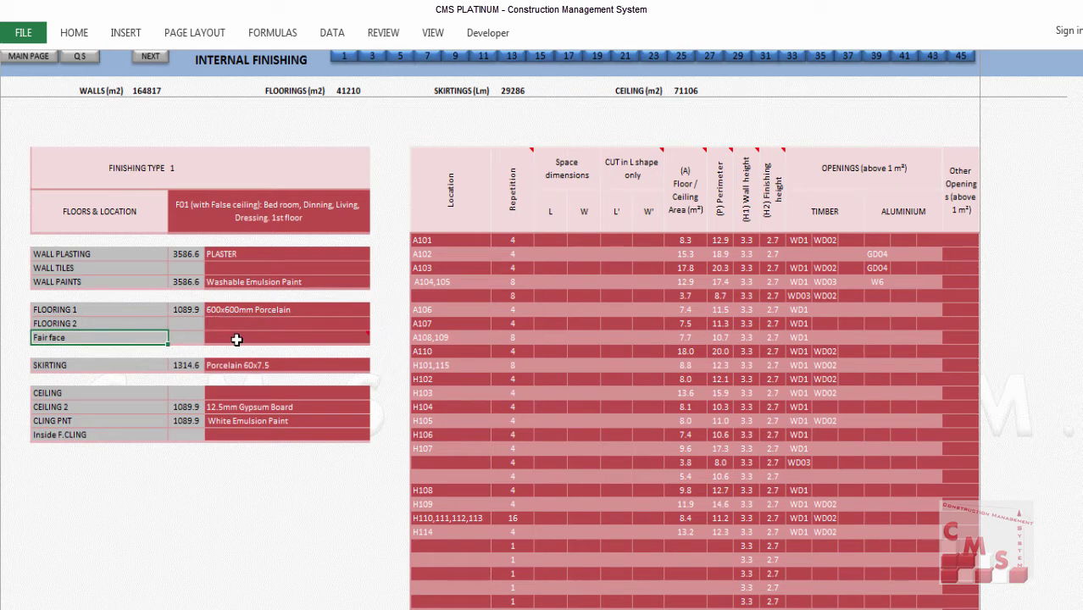
left_click(237, 339)
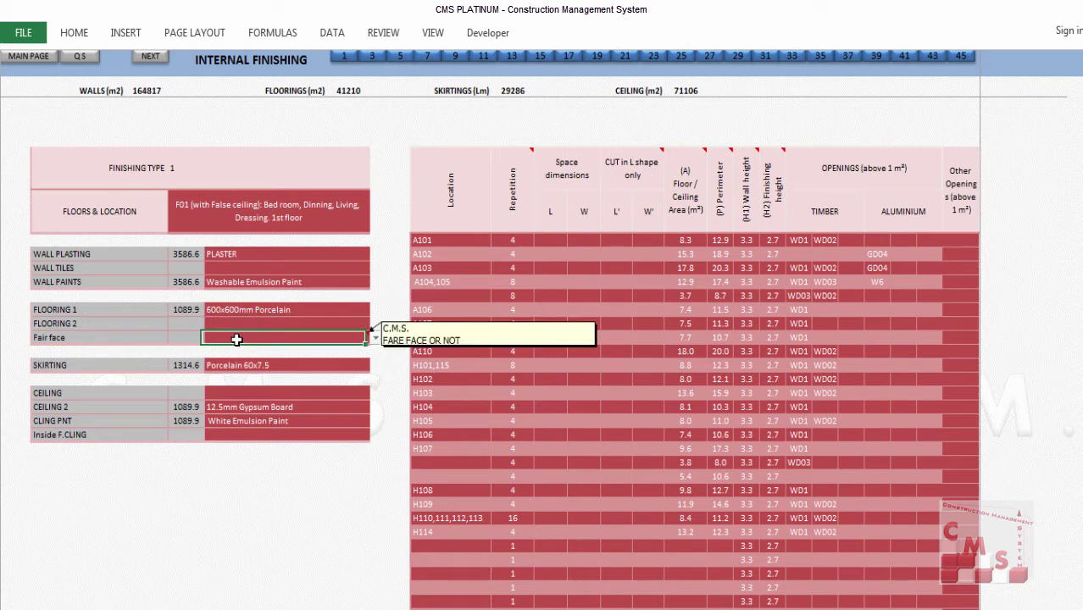
left_click(136, 365)
left_click(250, 366)
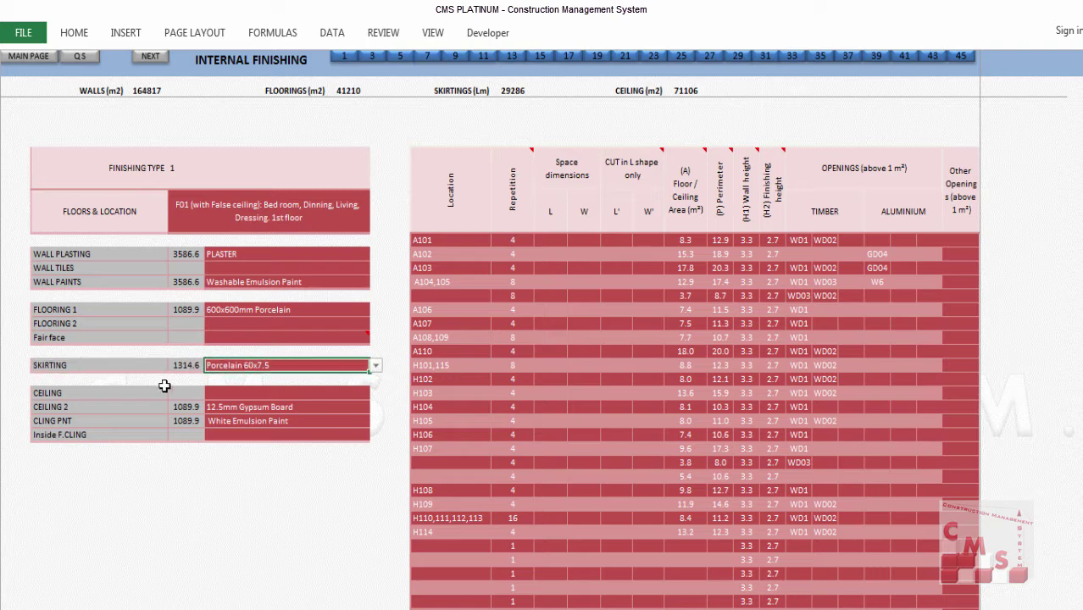
left_click(142, 395)
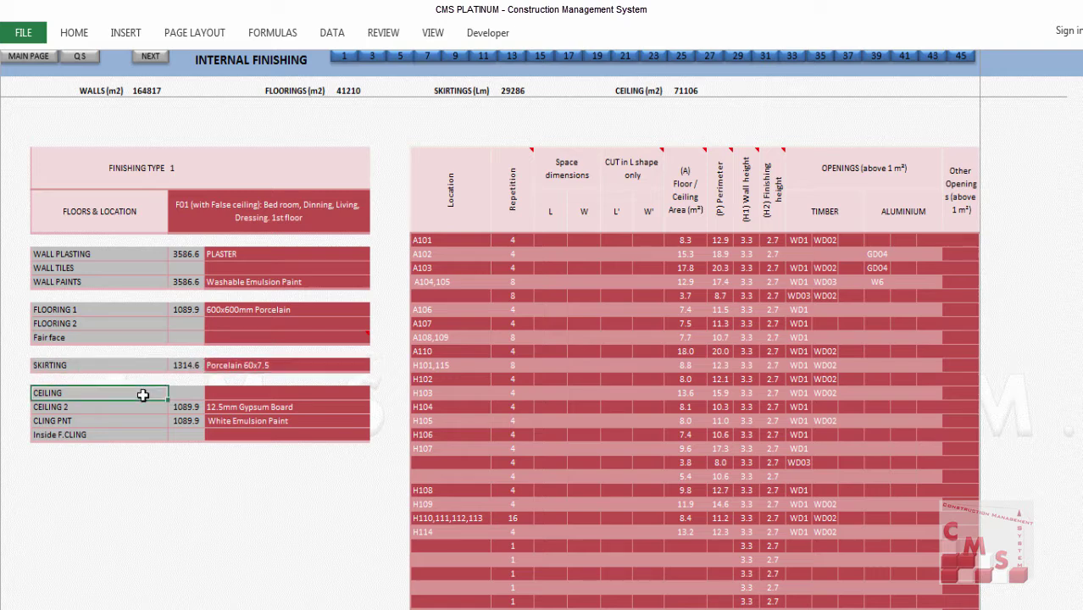
left_click(250, 395)
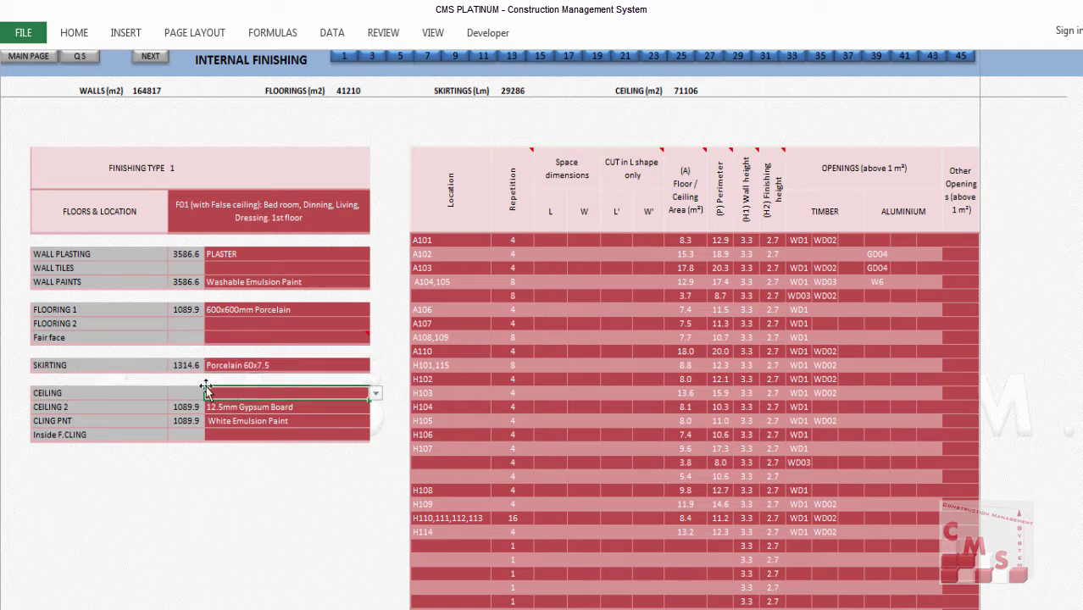
left_click(125, 407)
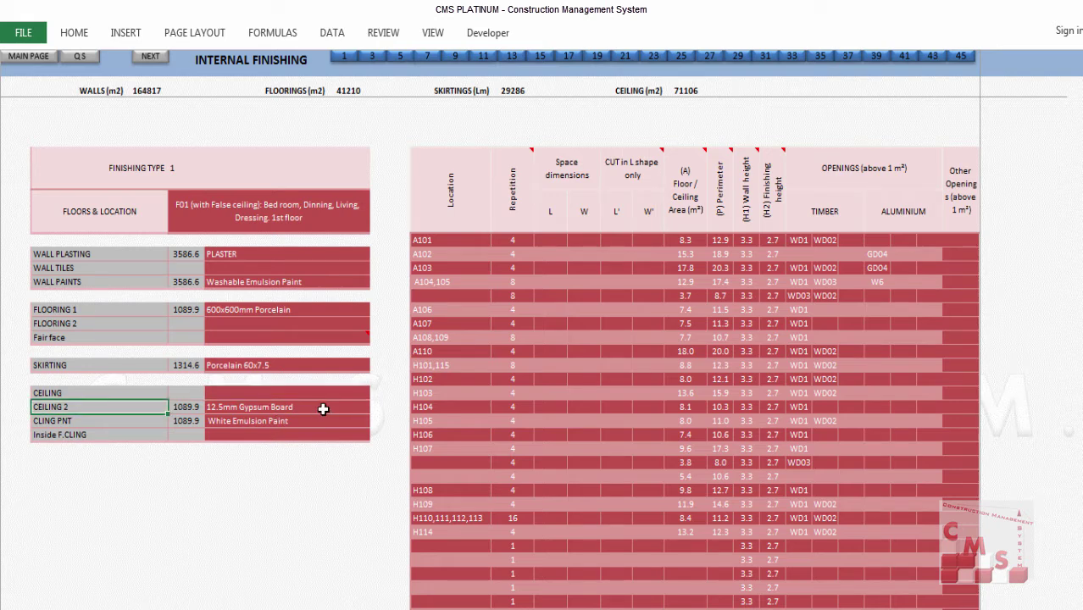
left_click(116, 422)
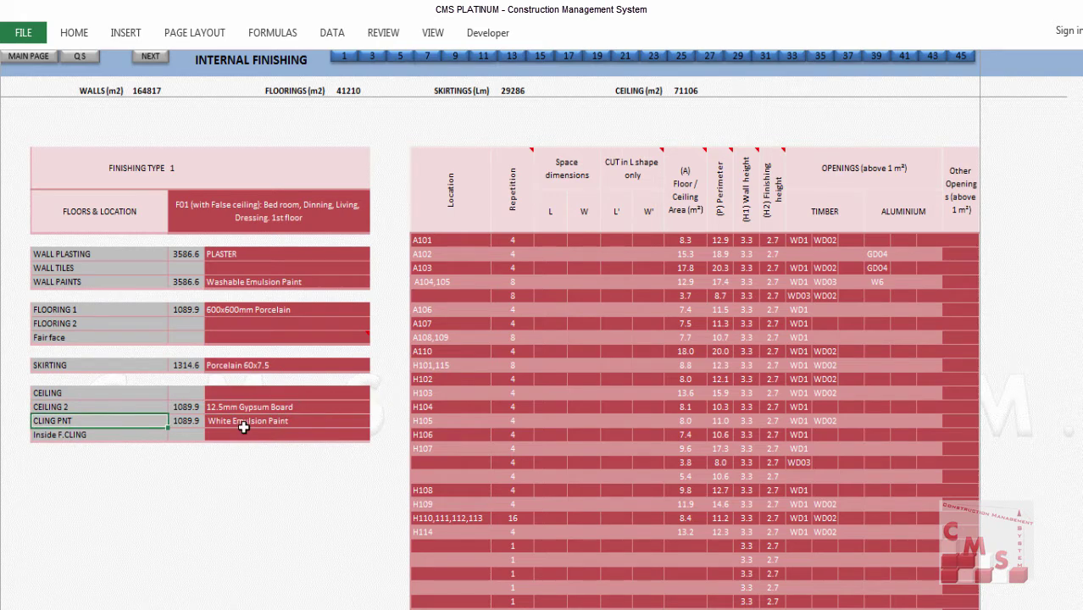
left_click(97, 436)
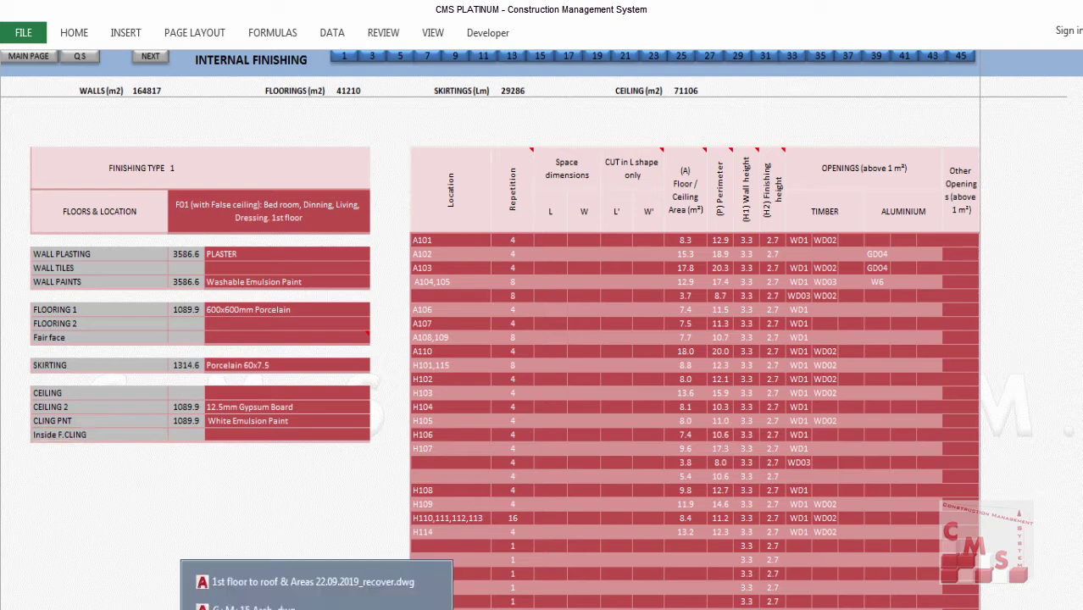
Step: Check the floor codes in the G+M+15 Arch. drawing in AutoCAD, and set Finishing Type 1's Flooring 1 to 300*300*8mm ceramic tiles
left_click(254, 583)
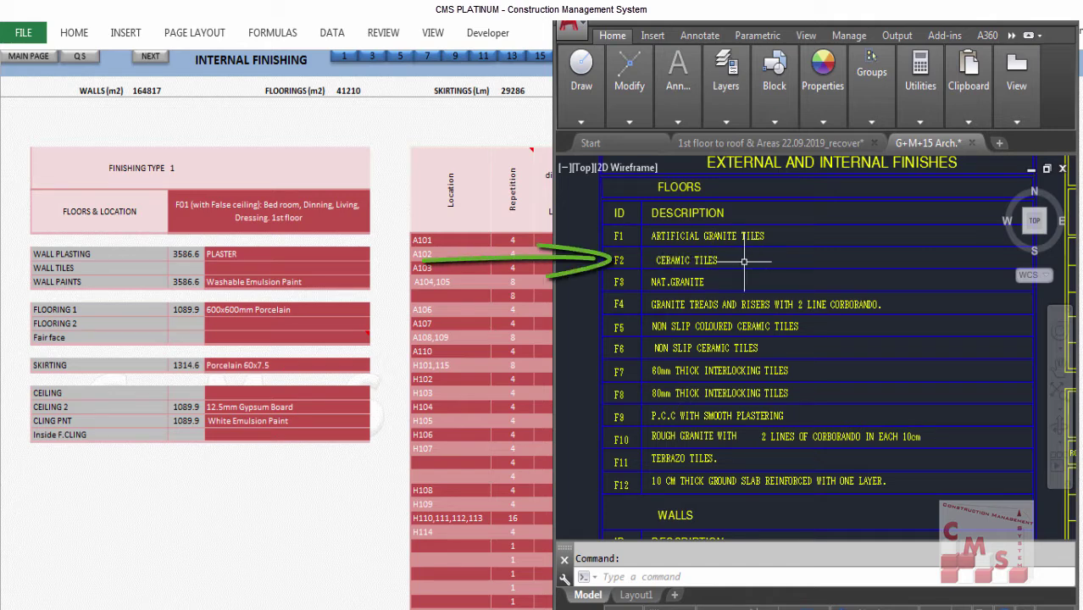
left_click(352, 314)
left_click(375, 311)
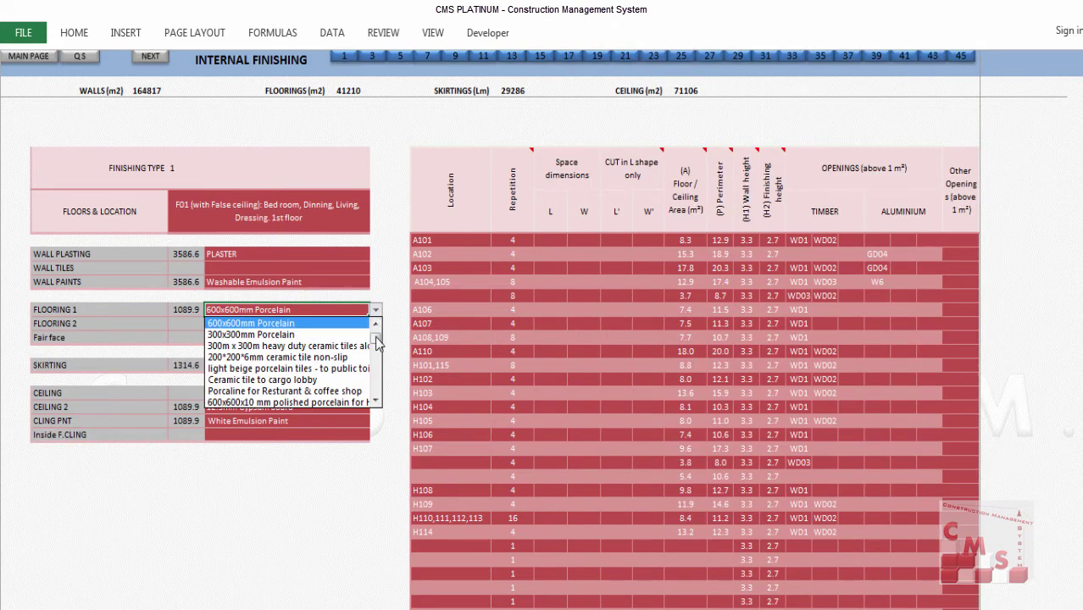
left_click_drag(376, 340, 377, 318)
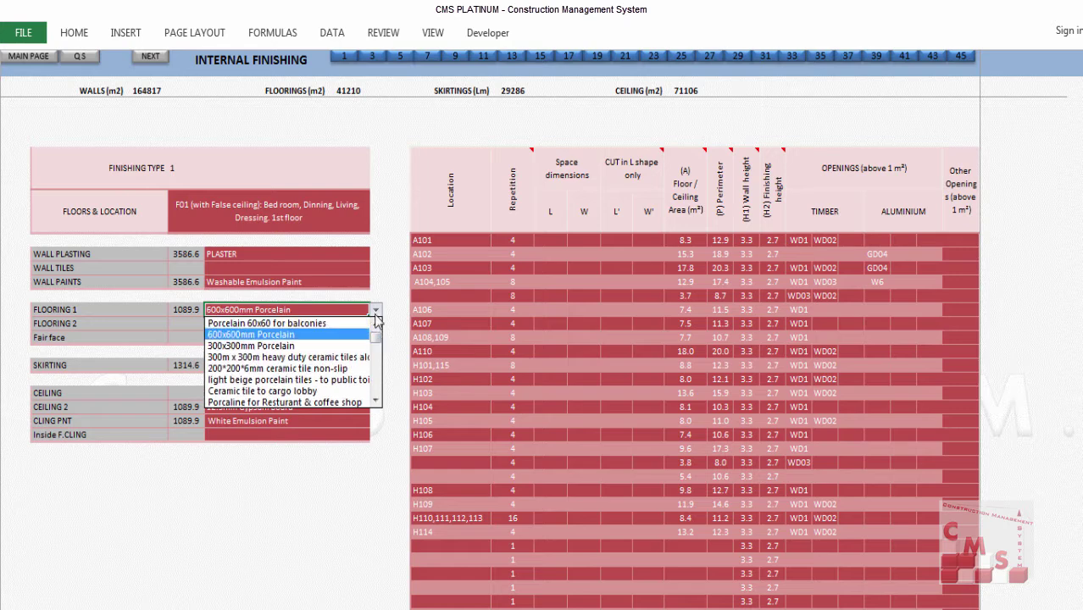
left_click(320, 337)
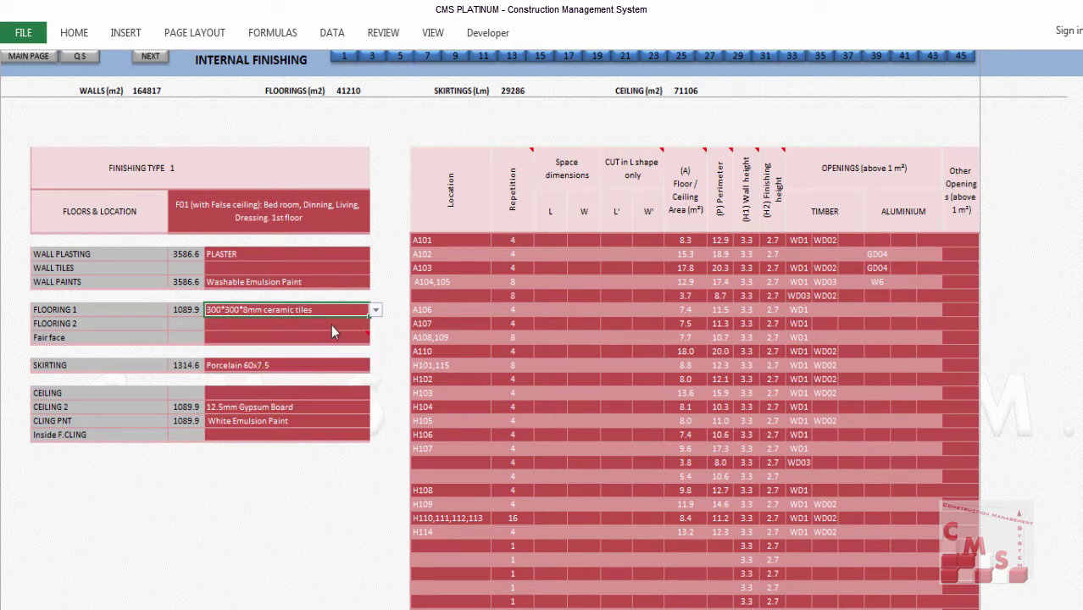
Step: Look through the available Flooring 2 materials for Finishing Type 1 without choosing one
left_click(345, 325)
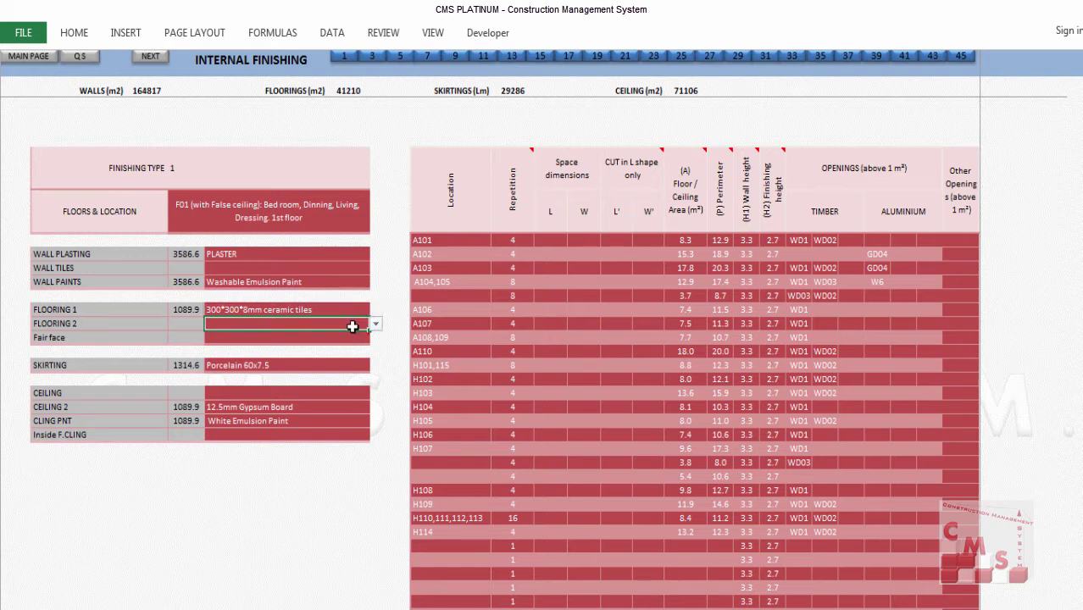
left_click(376, 324)
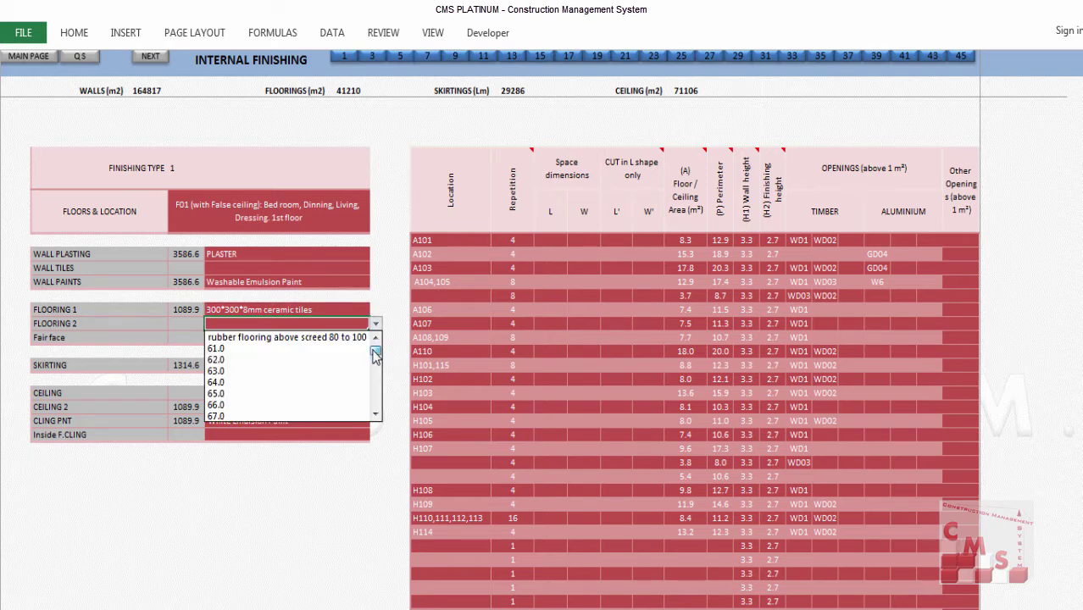
mouse_move(376, 357)
left_mouse_down()
mouse_move(374, 402)
mouse_move(374, 339)
left_mouse_up()
key("Escape")
Step: Set the Fair face entry of Finishing Type 1 to FAIR FACE
left_click(324, 338)
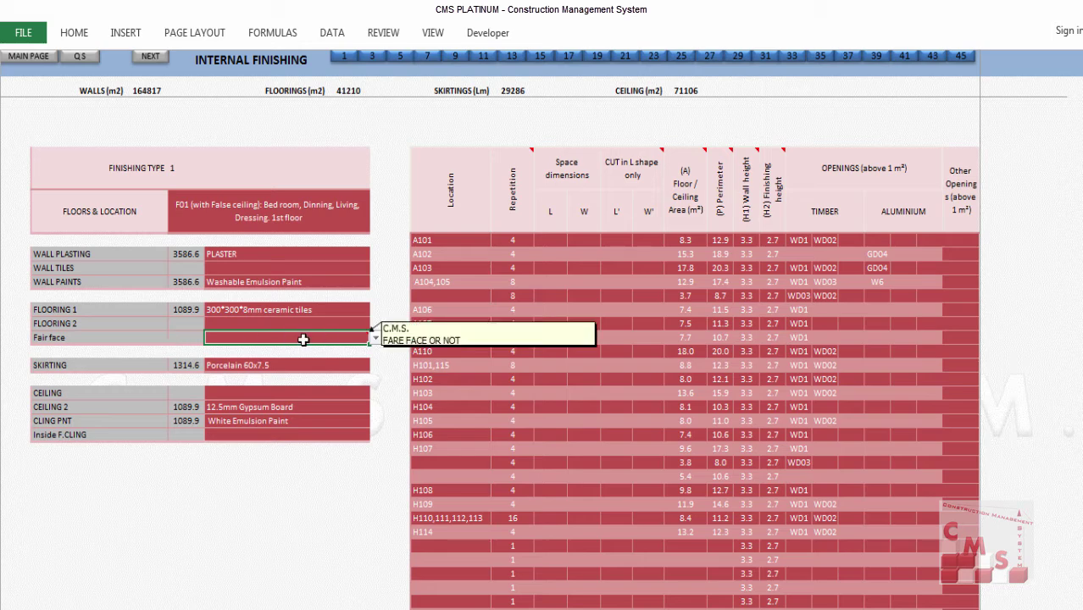
left_click(376, 338)
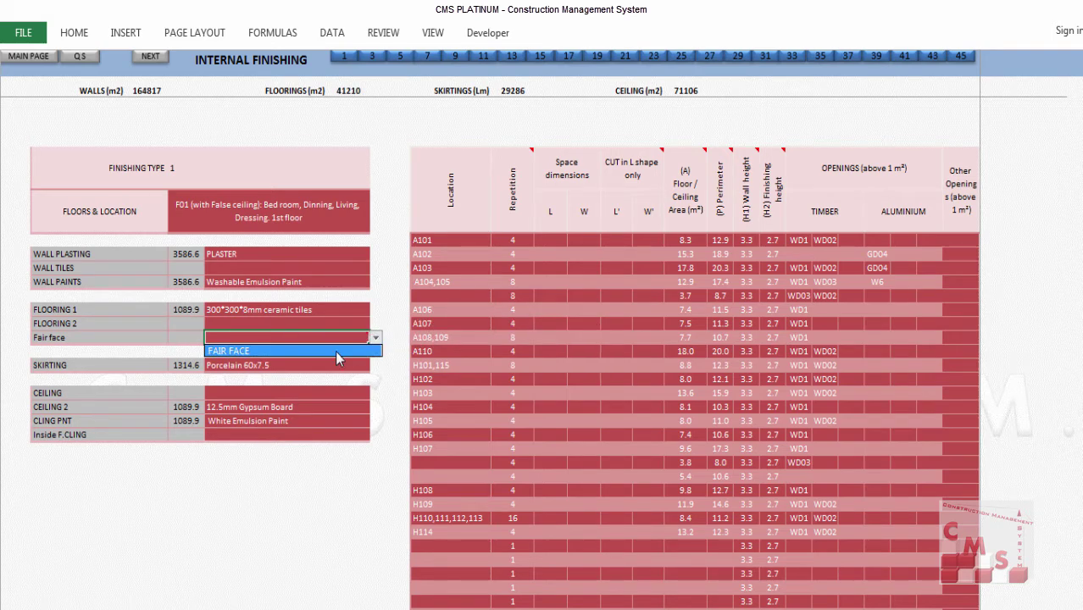
left_click(336, 352)
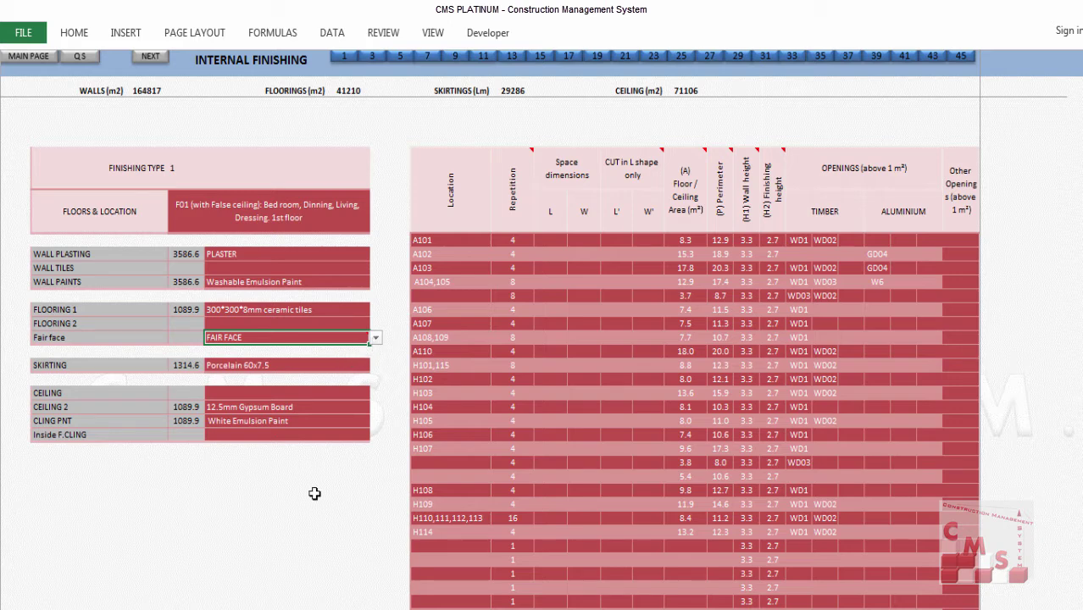
Step: Clear the Fair face entry of Finishing Type 1
left_click(375, 338)
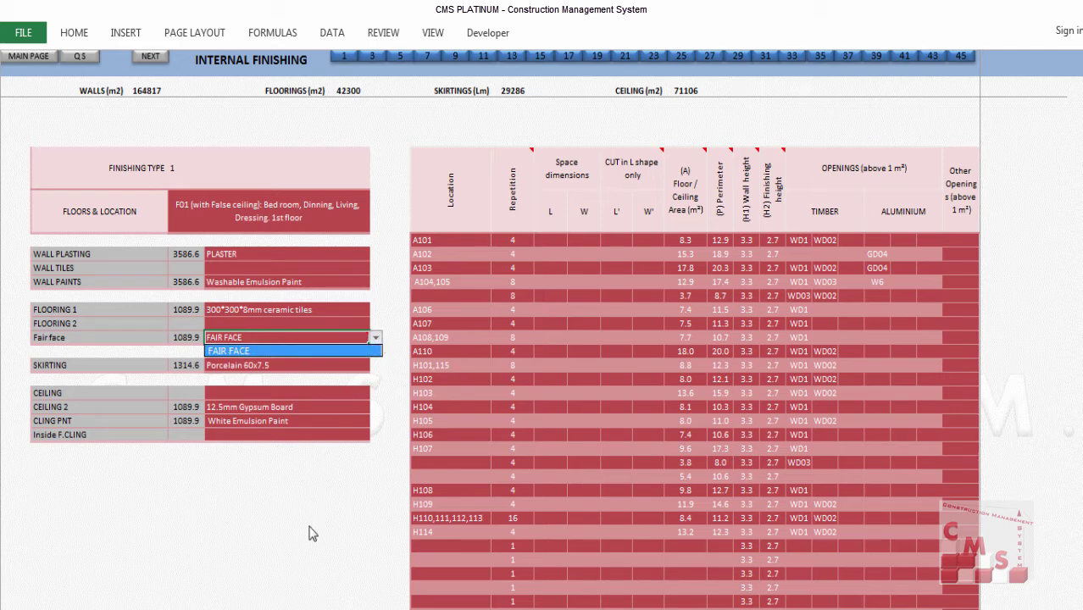
key("Escape")
mouse_move(336, 339)
key("Delete")
key("Return")
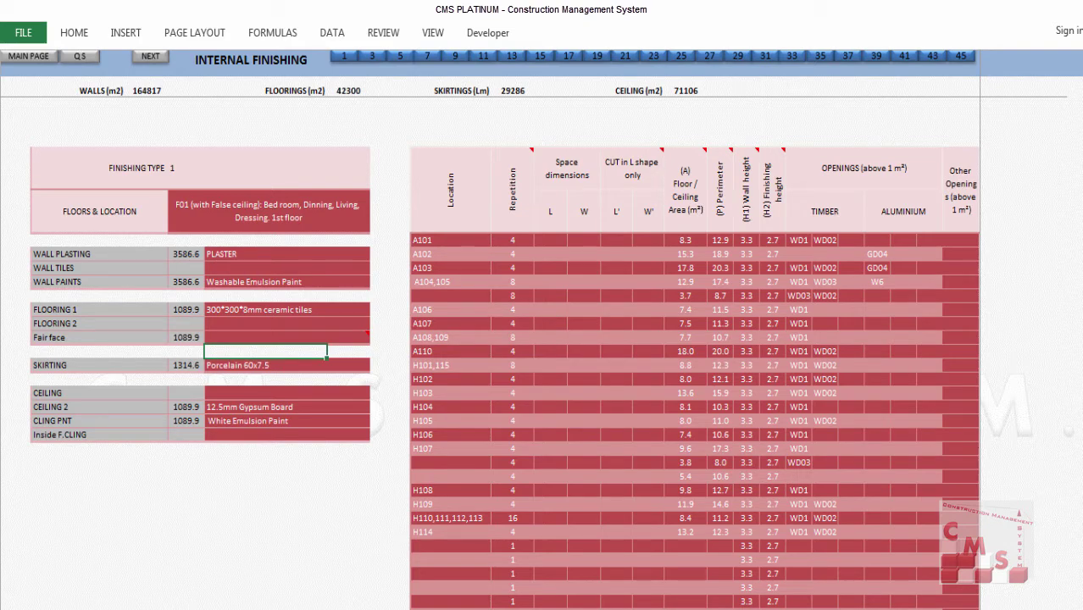
Step: Switch to AutoCAD and examine the wall finish codes in the G+M+15 Arch. drawing's External and Internal Finishes legend
left_click(428, 604)
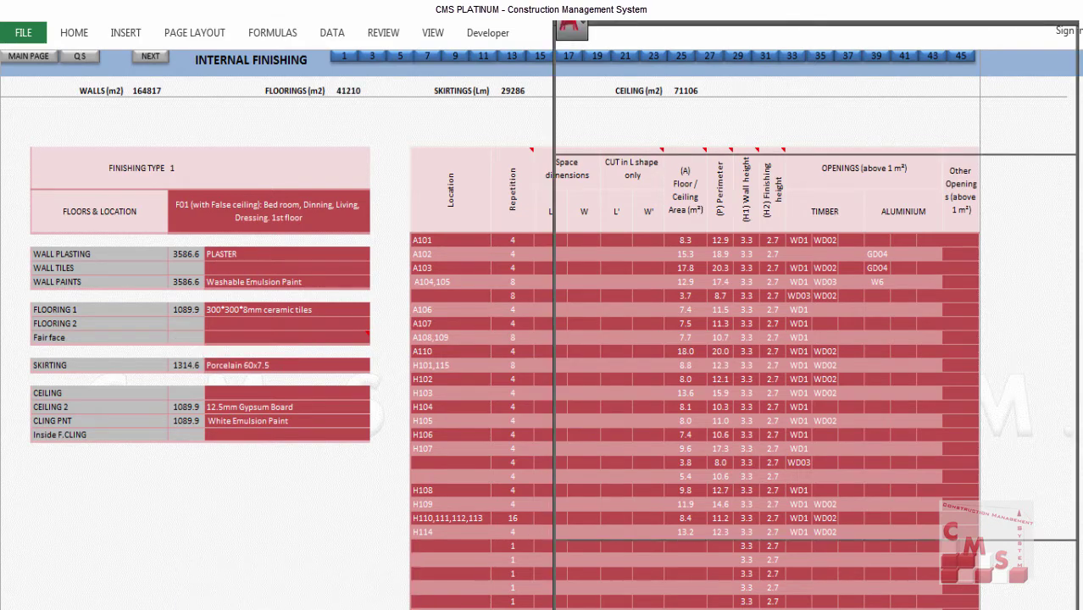
scroll(712, 247, "down", 3)
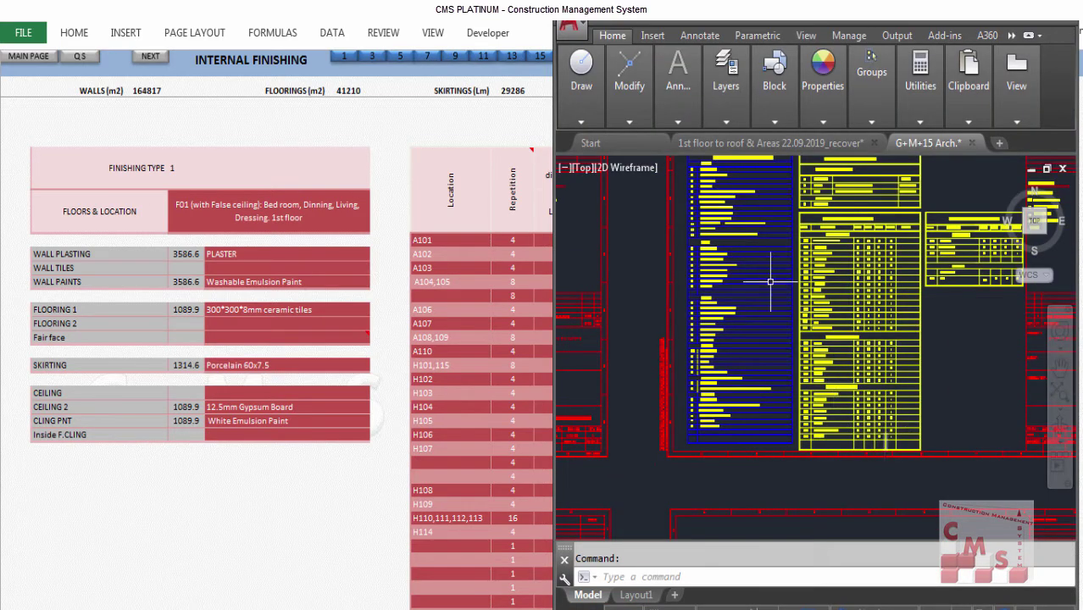
scroll(711, 246, "up", 2)
scroll(712, 247, "up", 3)
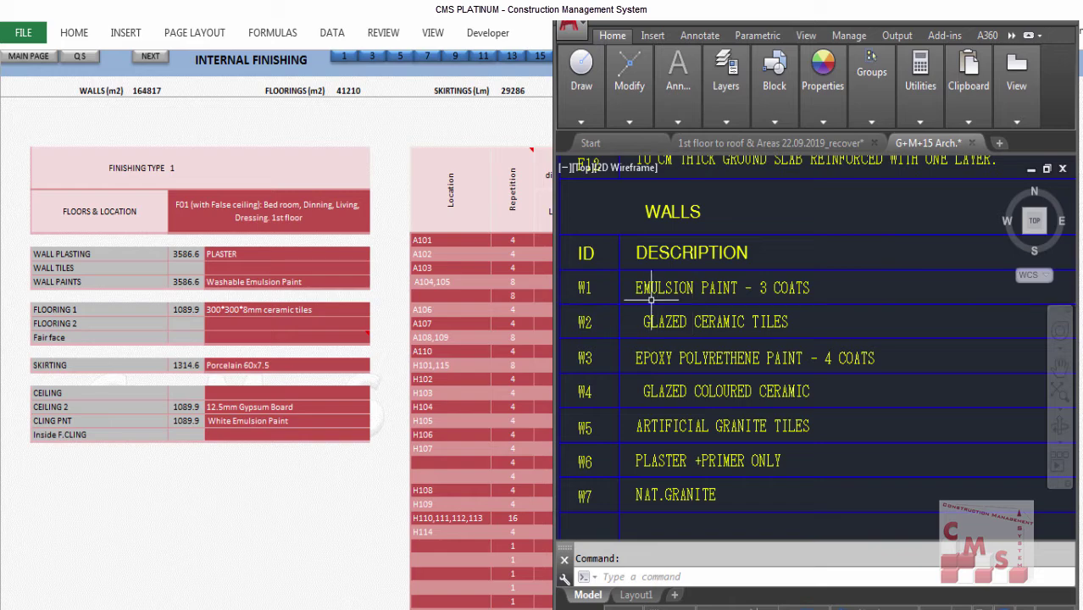
Step: Return to the Internal Finishing sheet and look through the wall paint options for Finishing Type 1 without changing the selection
left_click(336, 283)
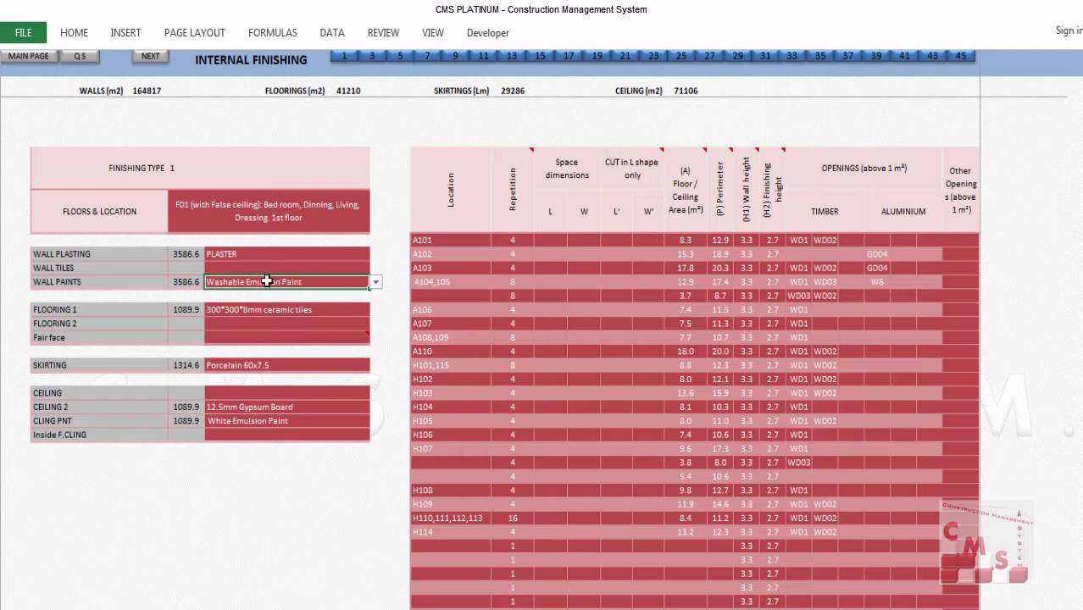
left_click(375, 284)
mouse_move(376, 312)
left_mouse_down()
mouse_move(377, 359)
mouse_move(376, 304)
left_mouse_up()
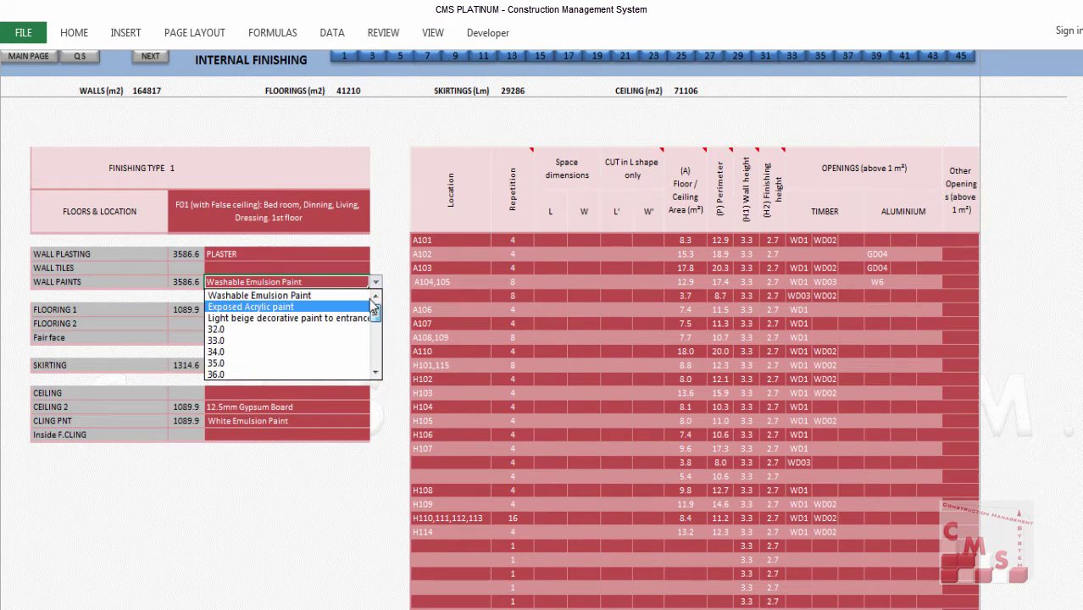
left_click(355, 451)
Step: Switch Finishing Type 1's Wall Plasting to SHOOT PLASTER and back to PLASTER
left_click(317, 254)
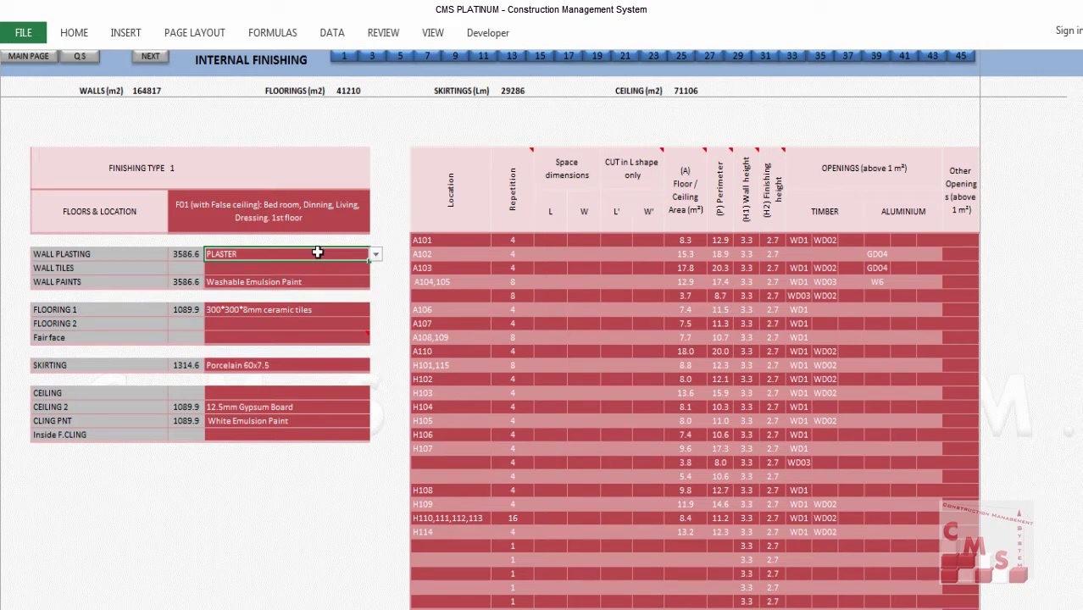
left_click(375, 256)
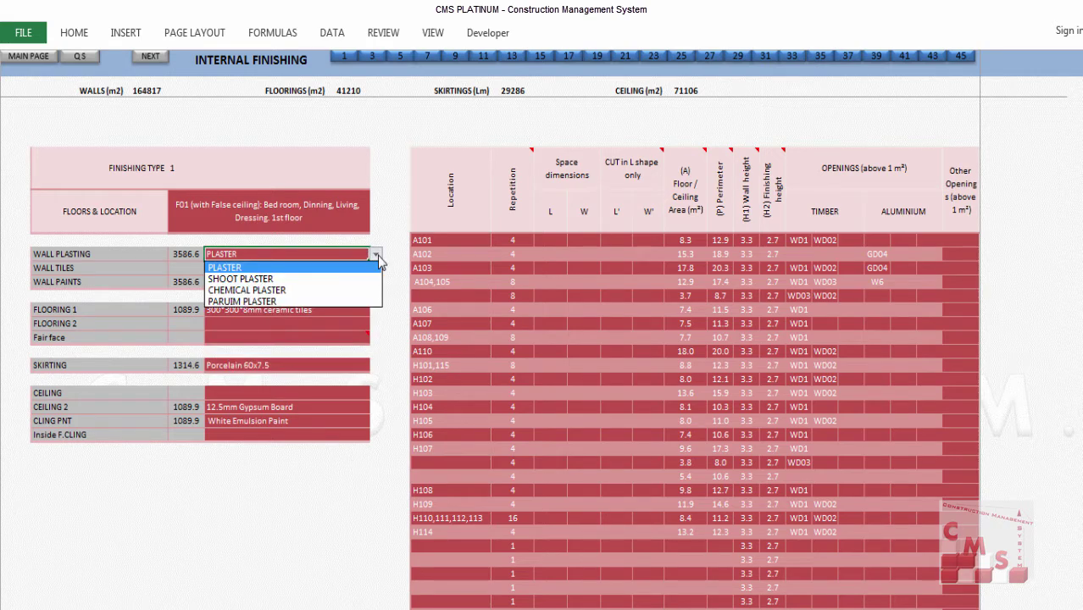
left_click(309, 279)
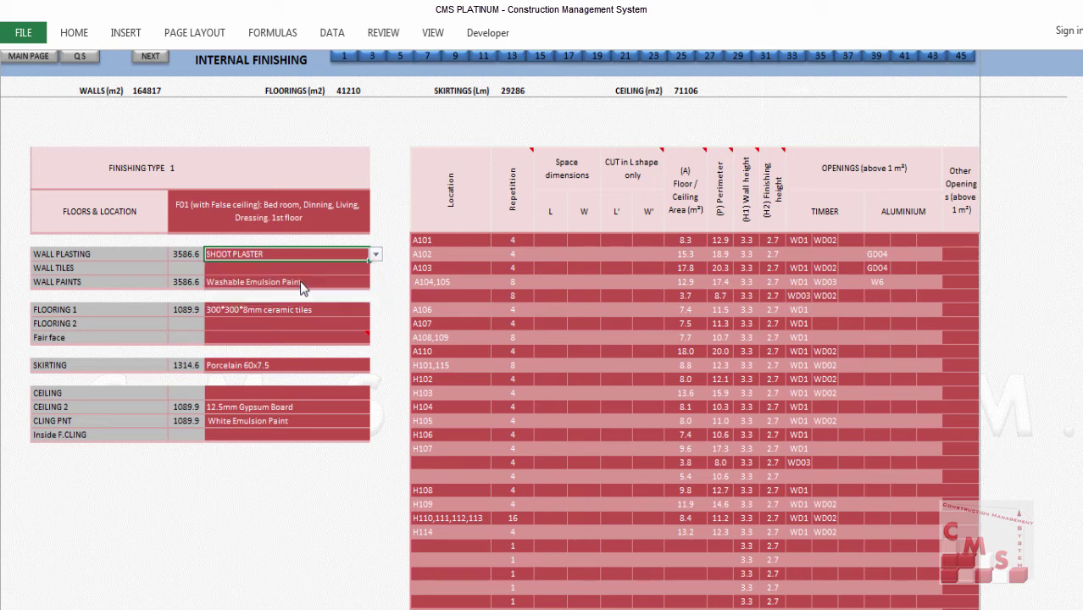
left_click(375, 255)
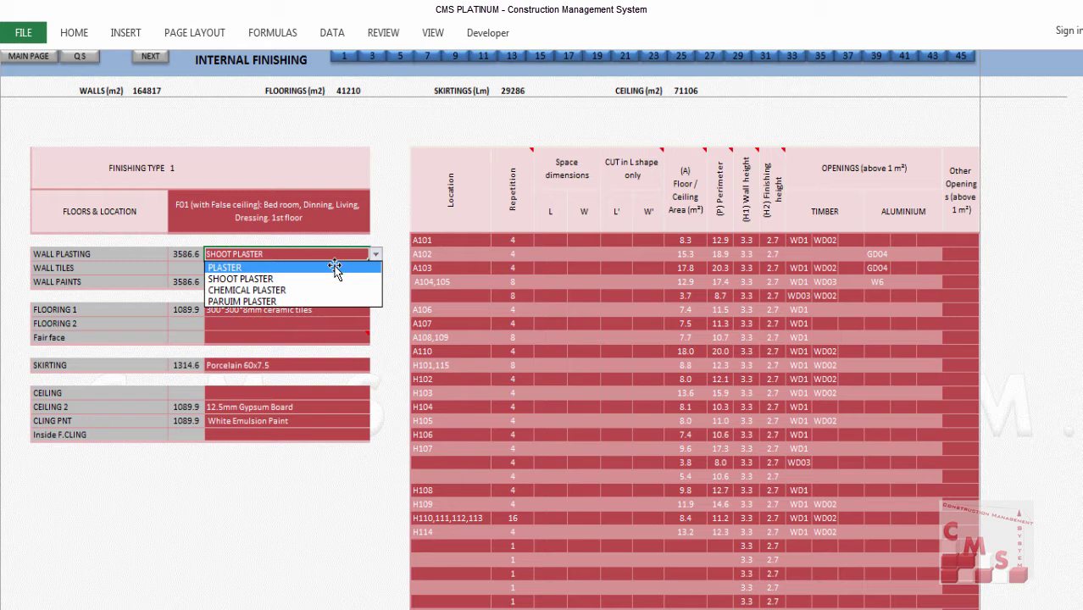
left_click(273, 268)
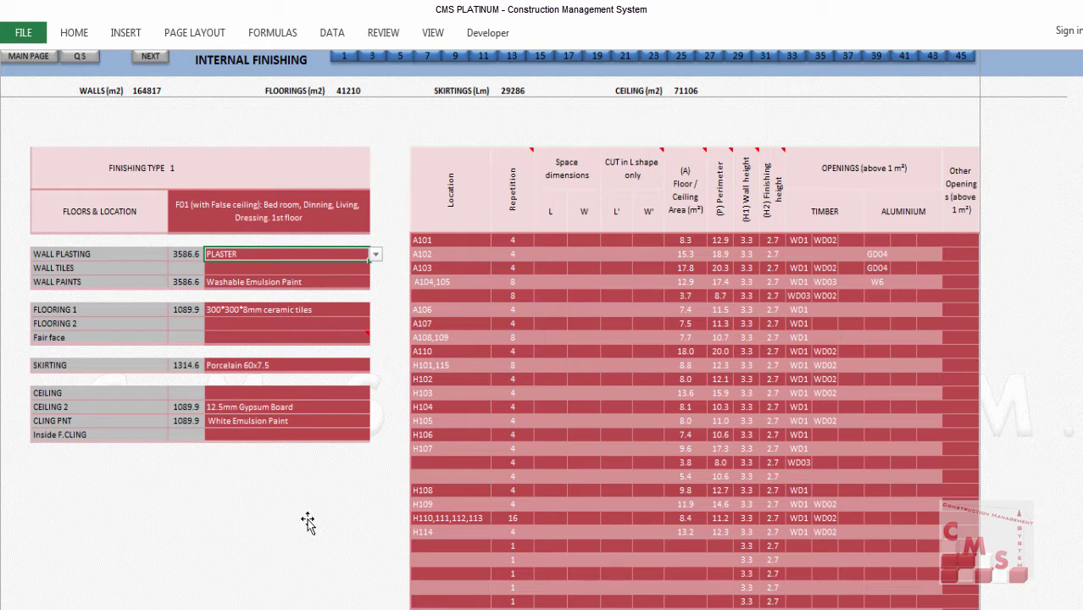
Step: Select Finishing Type 1's skirting material and examine the skirting codes in the G+M+15 Arch. drawing's finishes legend in AutoCAD
left_click(292, 366)
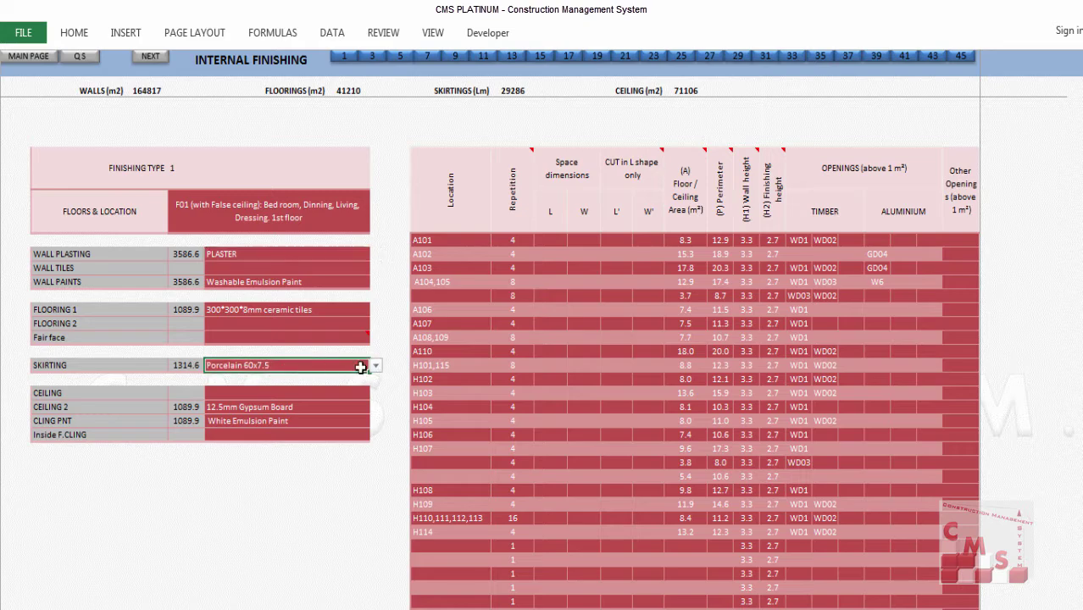
left_click(316, 609)
left_click(316, 608)
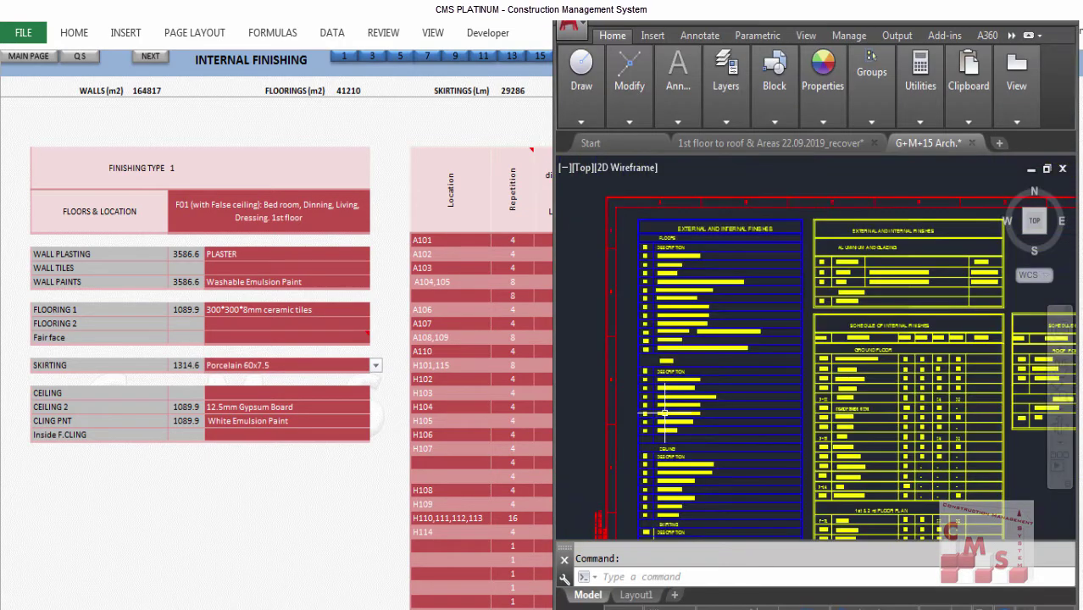
scroll(657, 500, "up", 4)
scroll(644, 509, "down", 6)
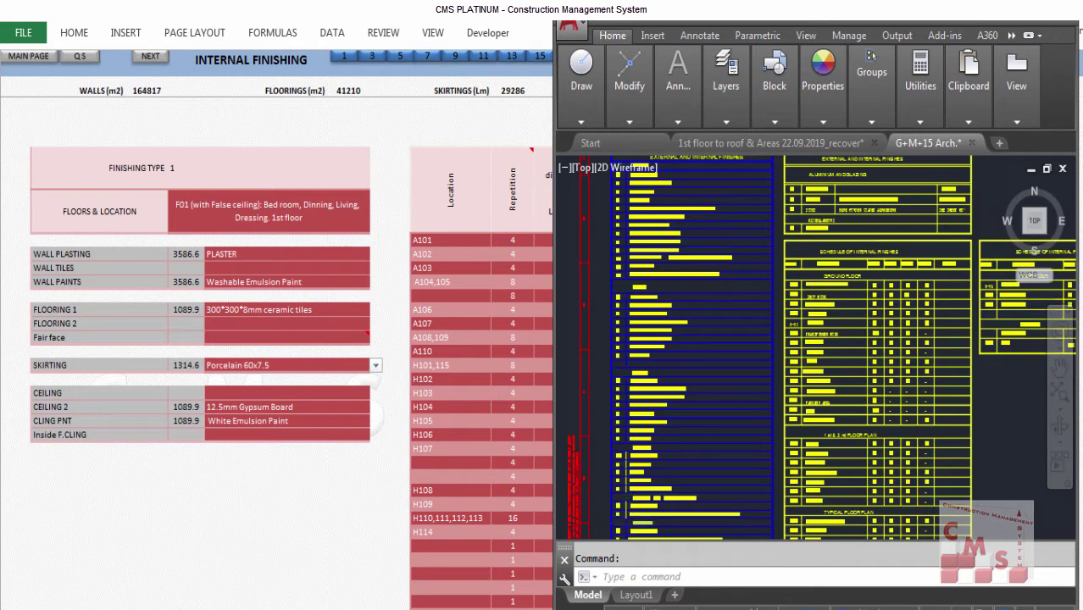
scroll(632, 523, "up", 5)
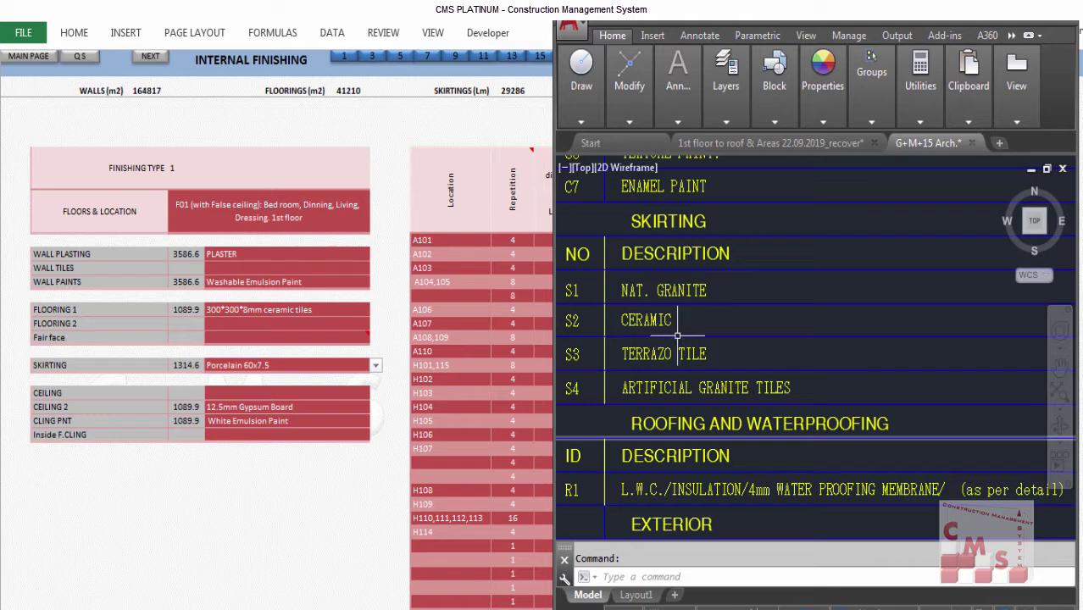
scroll(678, 447, "down", 2)
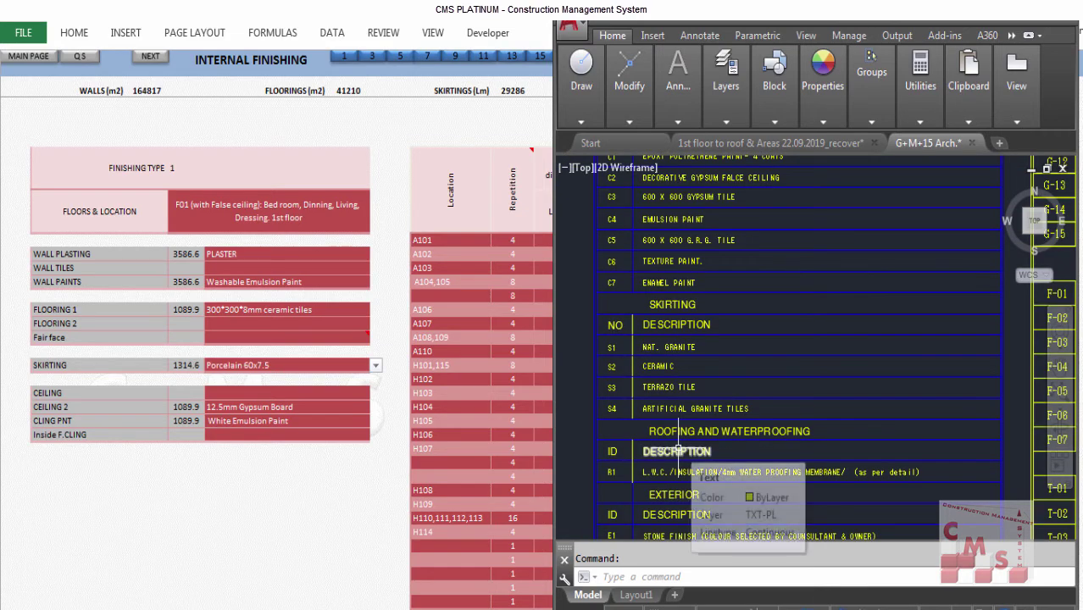
Step: Compare the typical floor plan's room finish codes with the ceiling and skirting descriptions in the G+M+15 Arch. drawing's finishes legend
scroll(685, 365, "down", 4)
scroll(953, 422, "up", 5)
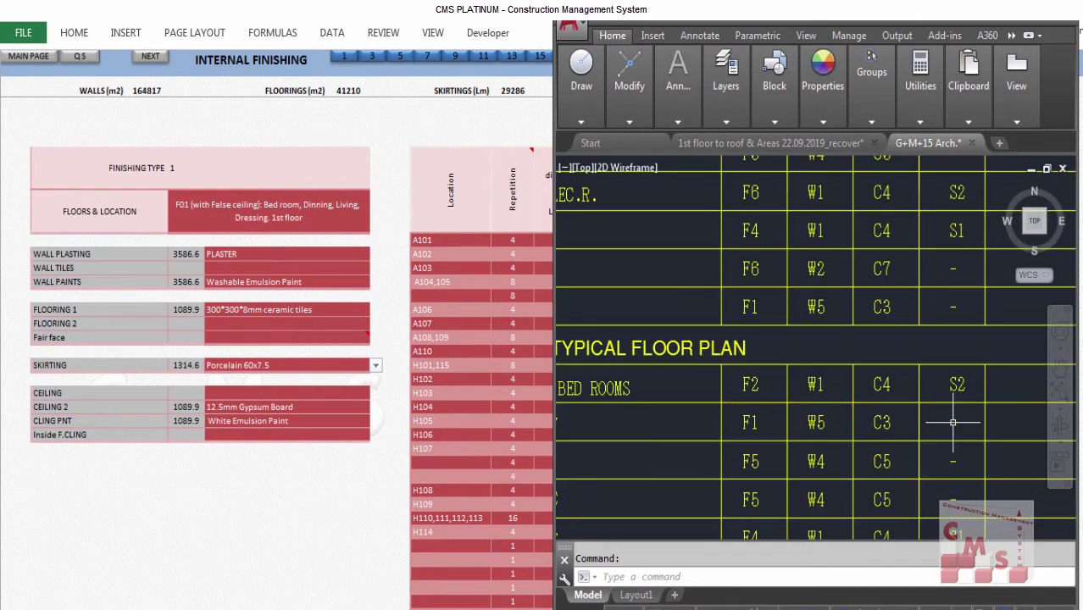
scroll(892, 414, "down", 5)
scroll(648, 335, "up", 5)
scroll(648, 335, "up", 3)
scroll(644, 326, "down", 1)
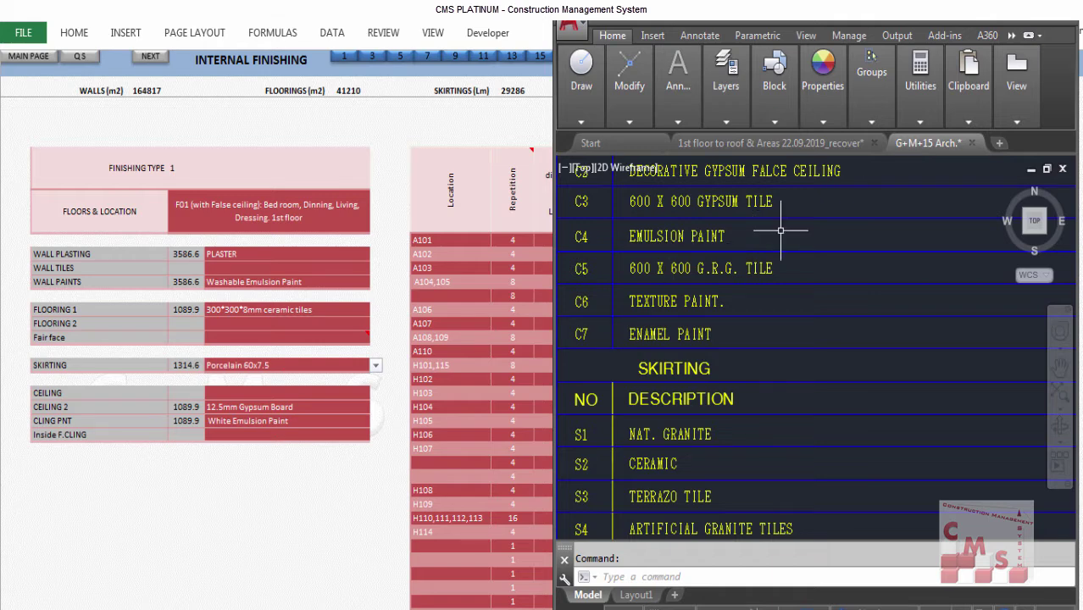
Step: Return to the Internal Finishing sheet, clear Finishing Type 1's Ceiling 2 material and set its Ceiling to PLASTER
key("alt+Tab")
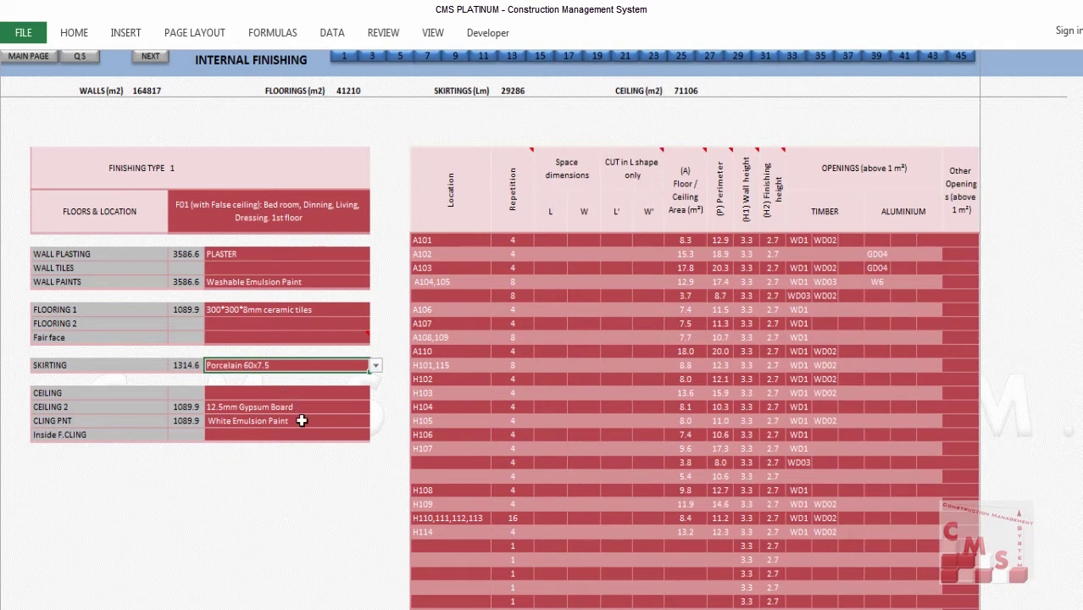
left_click(305, 408)
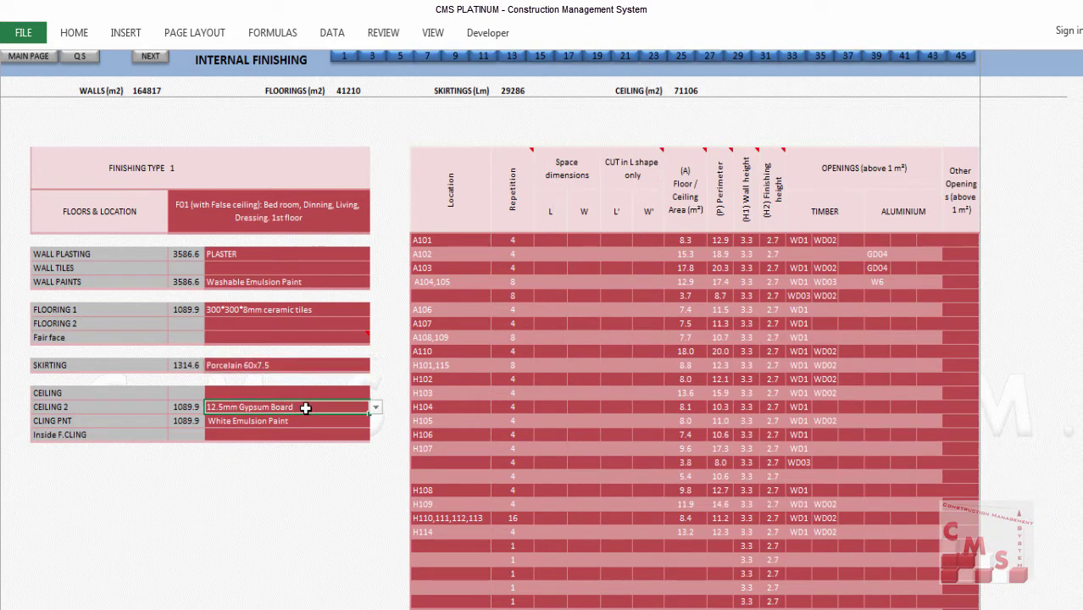
key("Delete")
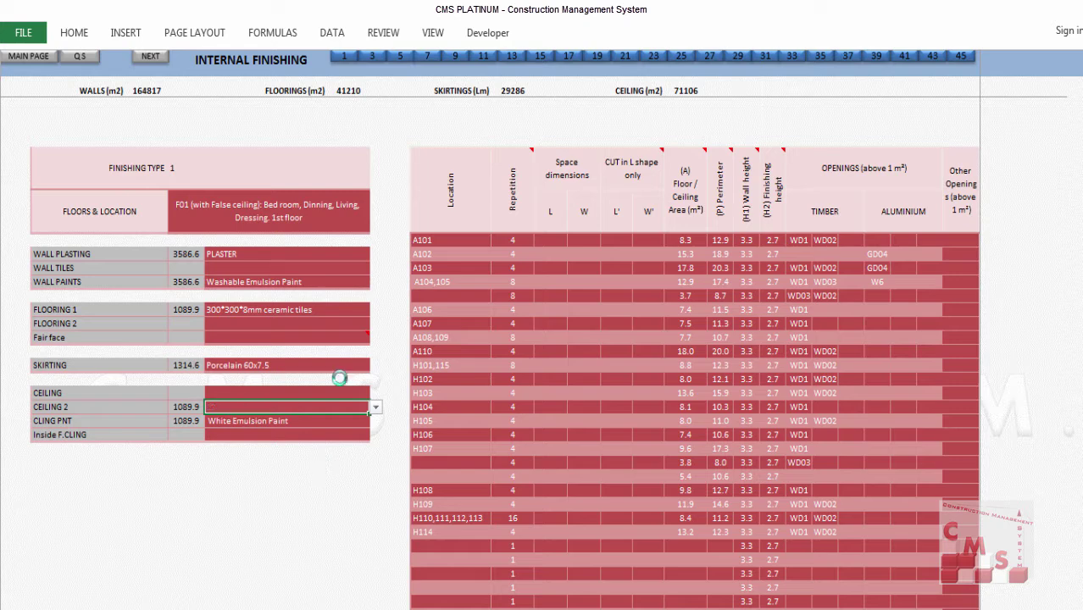
left_click(346, 392)
left_click(376, 393)
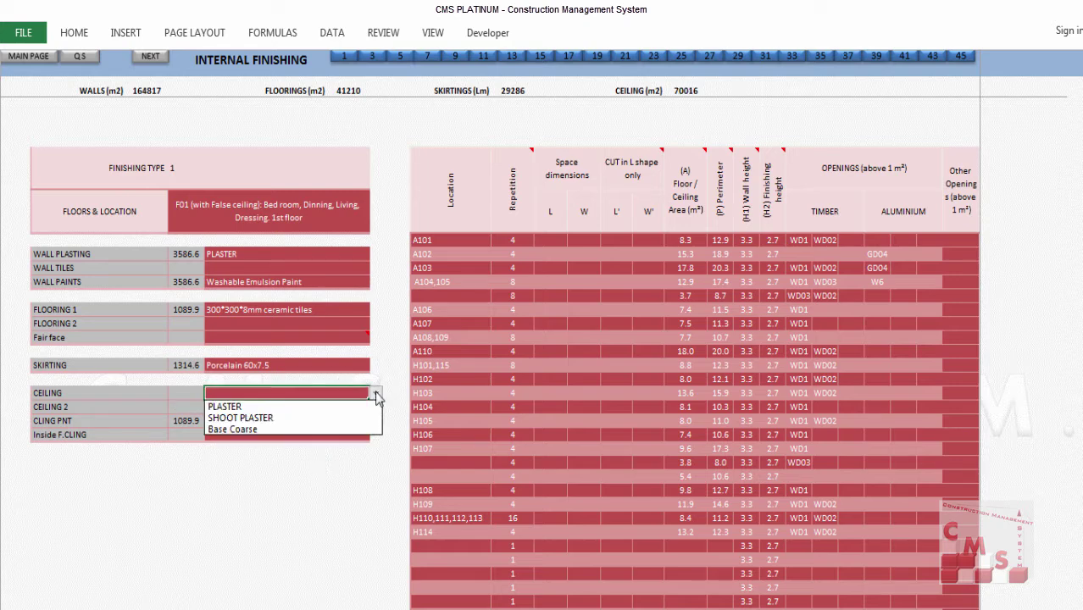
left_click(320, 408)
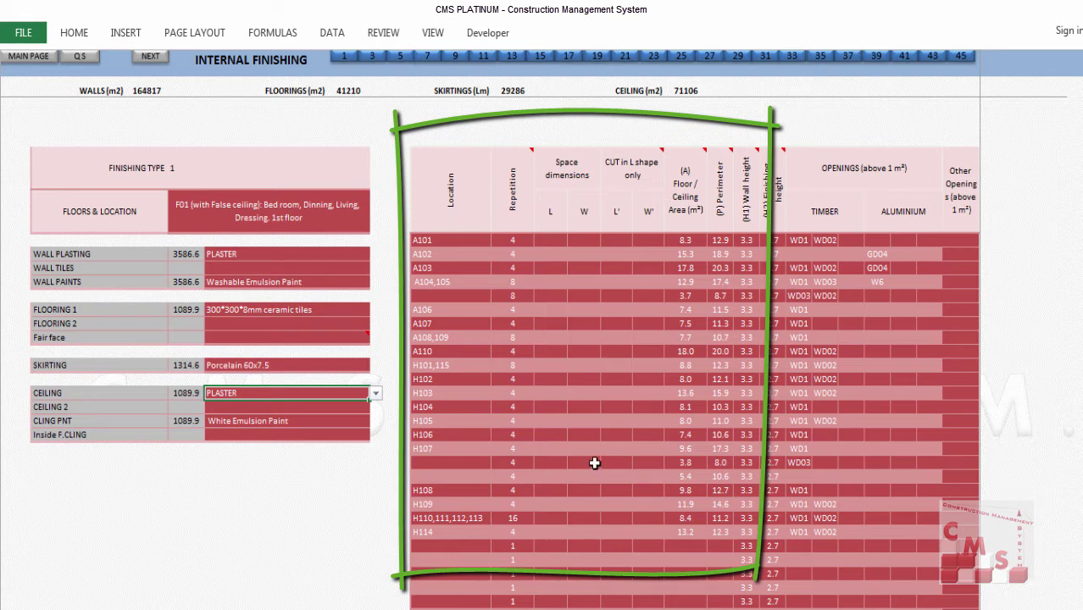
Step: Examine the apartment rooms on the G+M+15 Arch. floor plan in AutoCAD, and return to the Internal Finishing sheet's Space dimensions heading
left_click(255, 583)
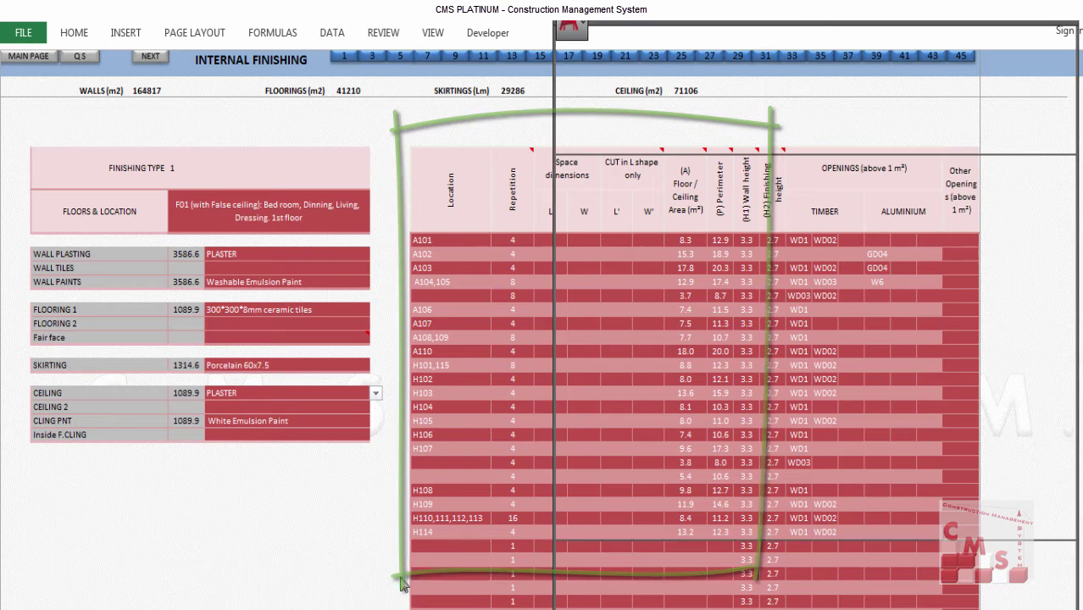
scroll(757, 374, "down", 5)
scroll(785, 343, "up", 2)
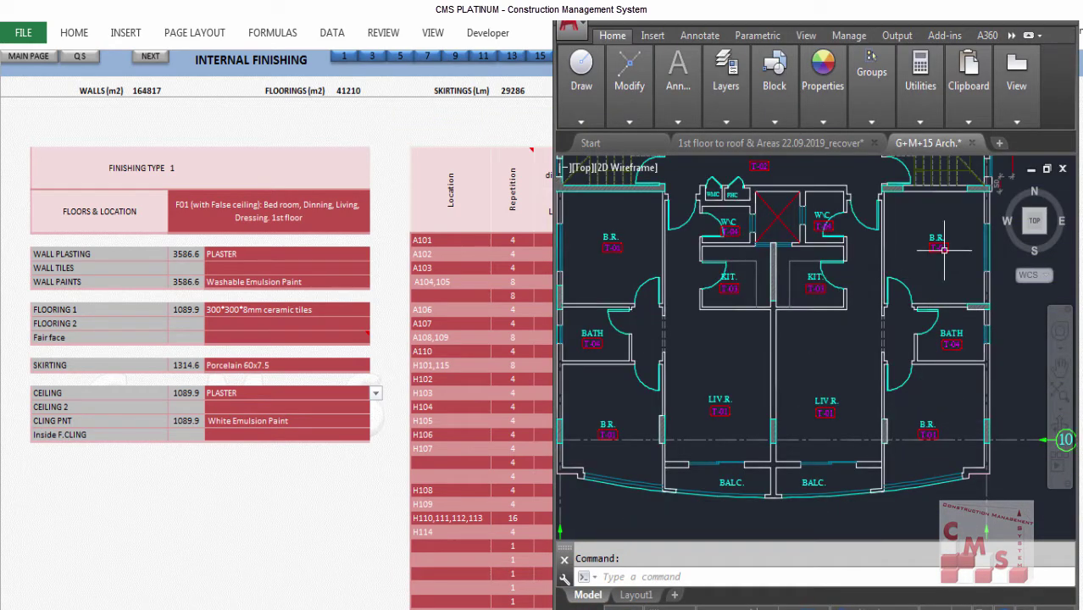
scroll(945, 244, "up", 2)
scroll(801, 379, "down", 2)
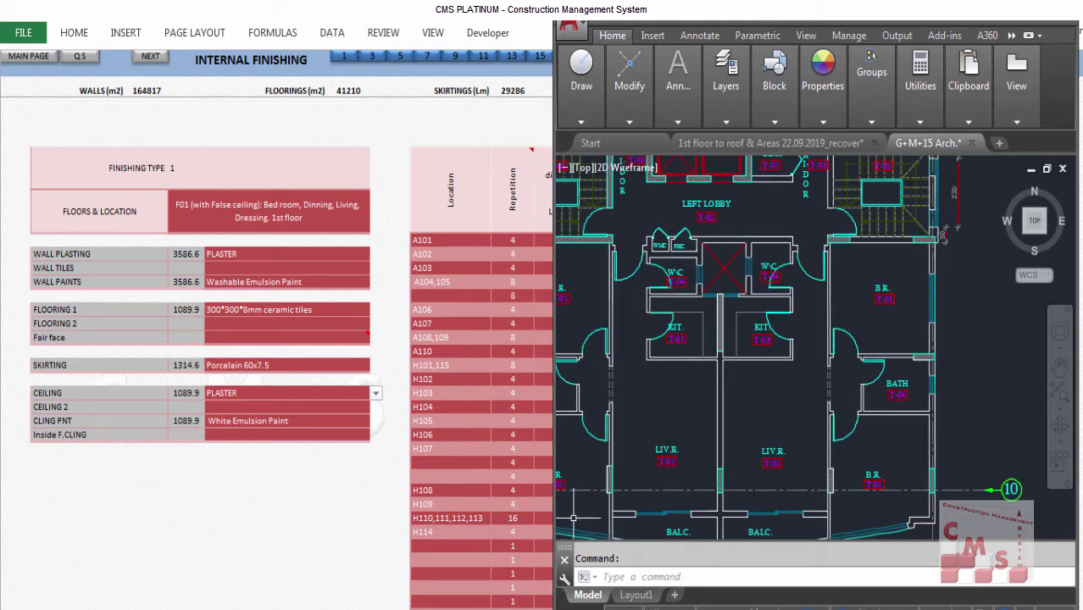
left_click_drag(760, 432, 748, 376)
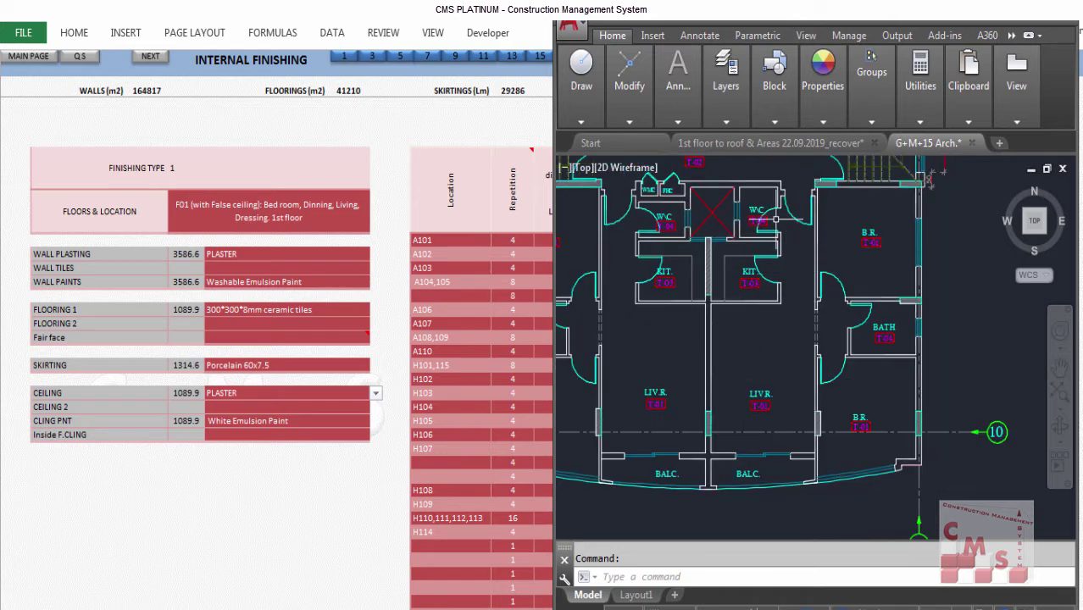
left_click(461, 382)
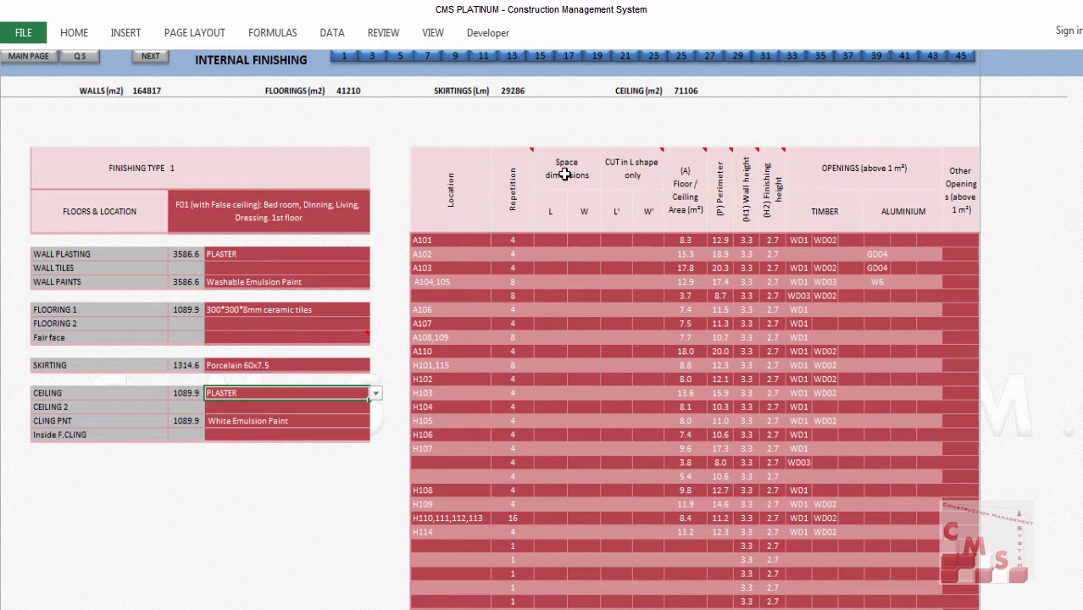
left_click(565, 174)
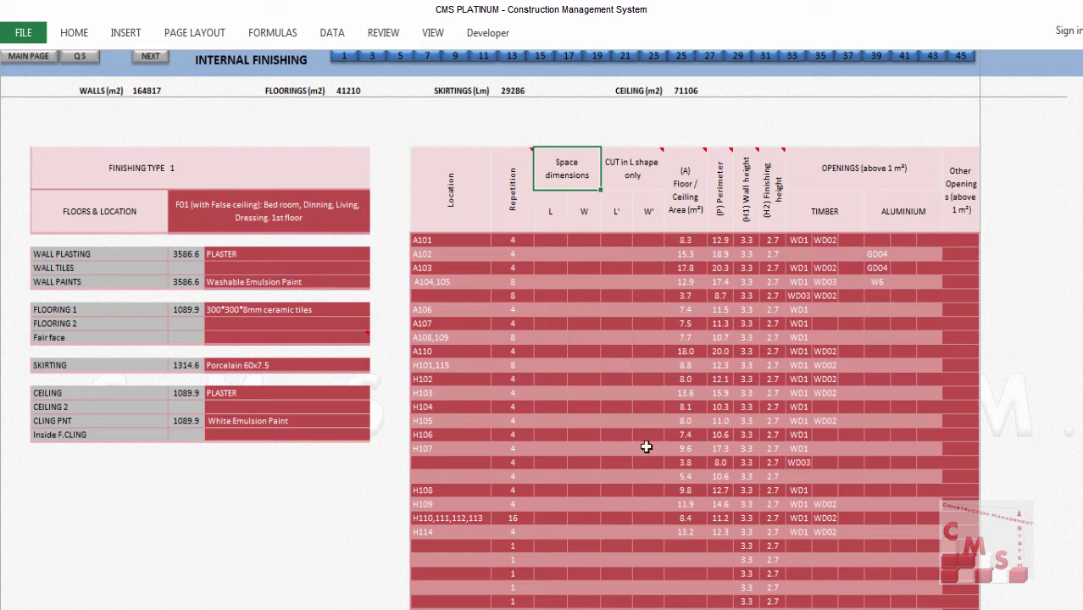
Step: Switch to AutoCAD and dimension the length and width of the T-01 bedroom above the bath
key("alt+Tab")
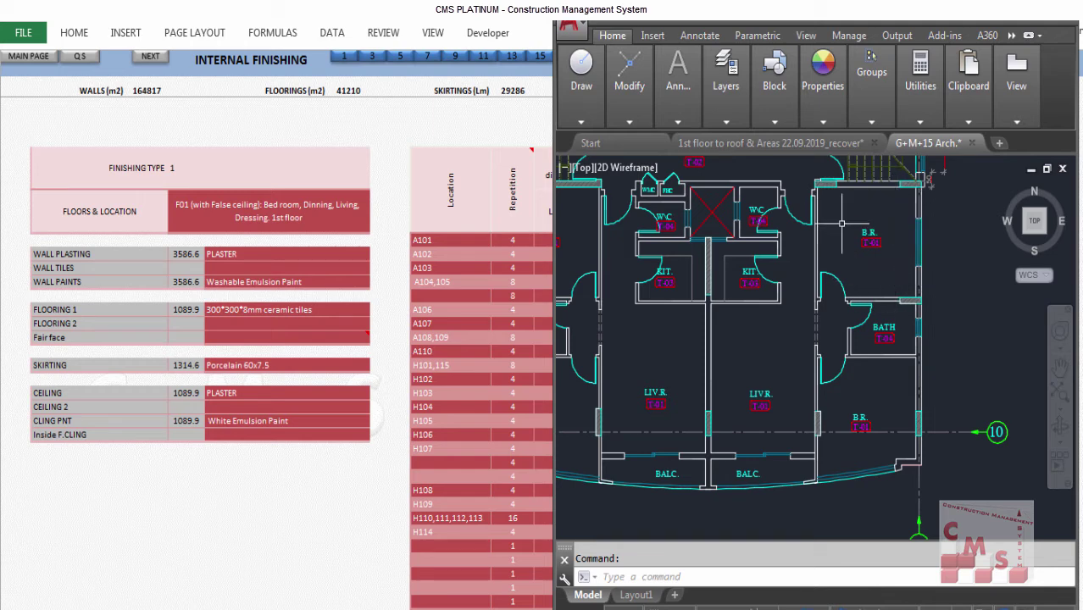
left_click(684, 118)
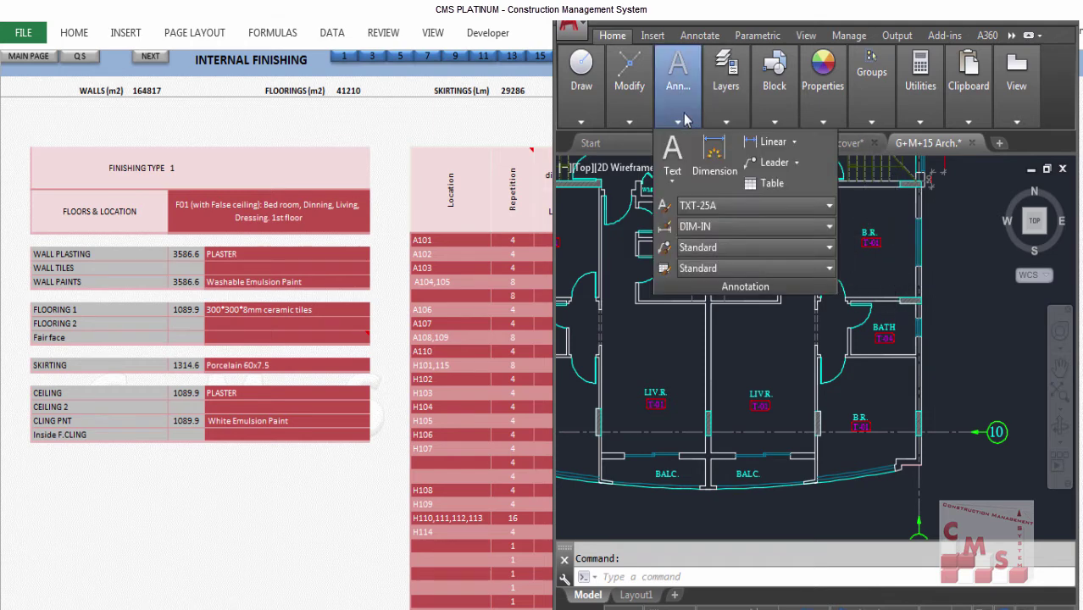
left_click(714, 154)
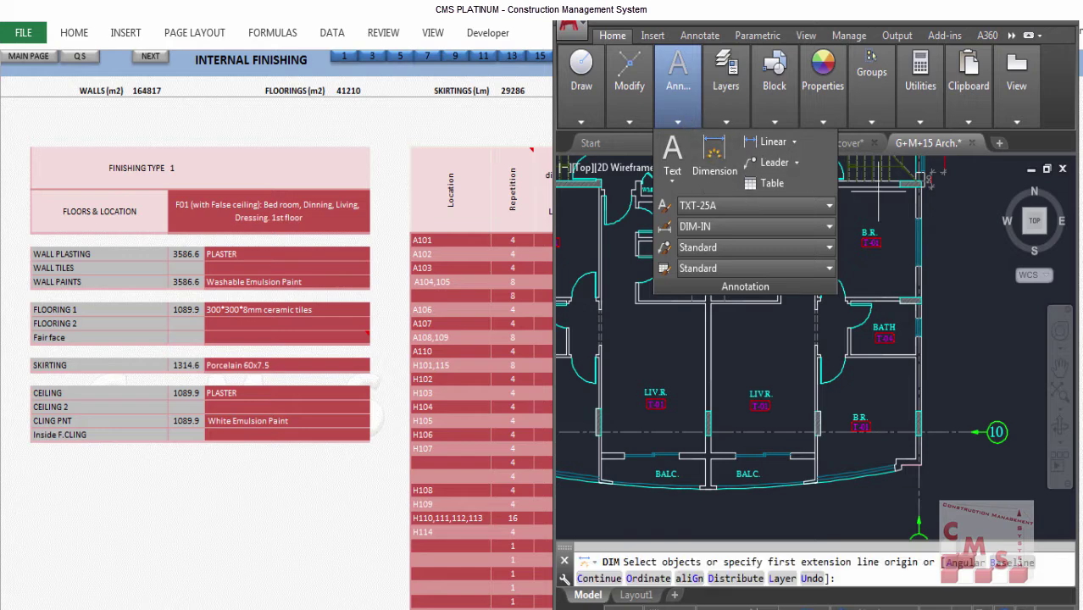
left_click(920, 180)
left_click(920, 300)
left_click(903, 246)
scroll(860, 174, "up", 2)
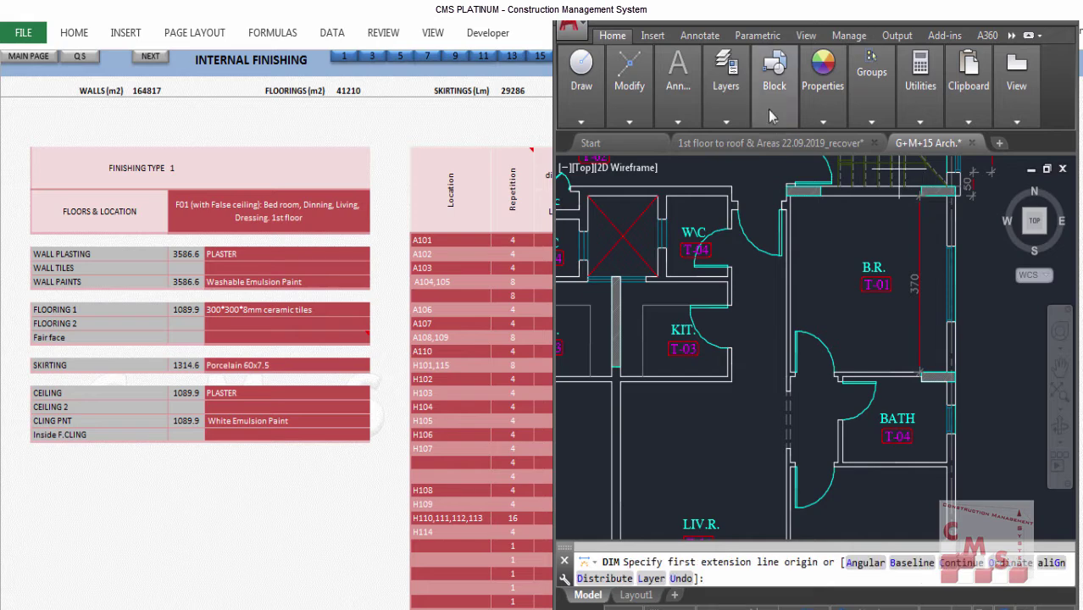
left_click(920, 195)
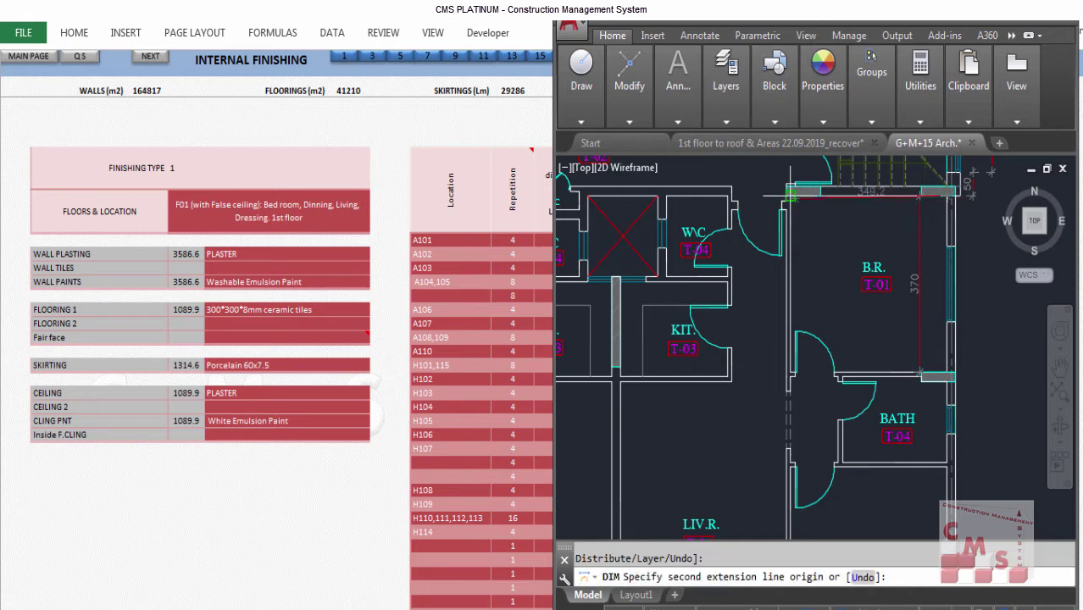
left_click(790, 194)
left_click(882, 225)
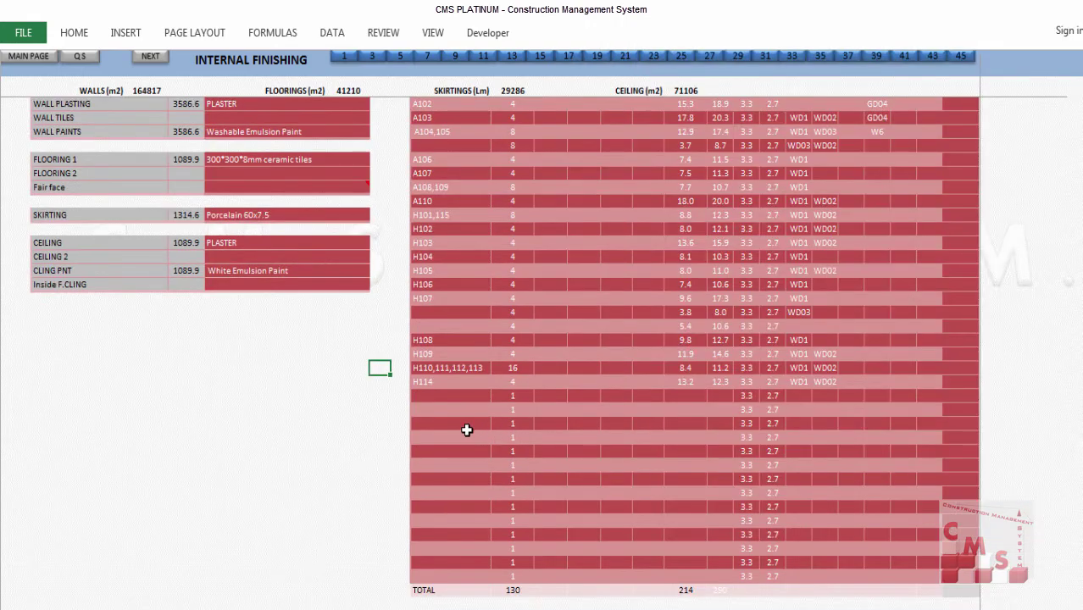
Step: Add a BR1 location in an empty row of the Internal Finishing sheet with space dimensions L 3.7 and W 3.6
left_click(458, 424)
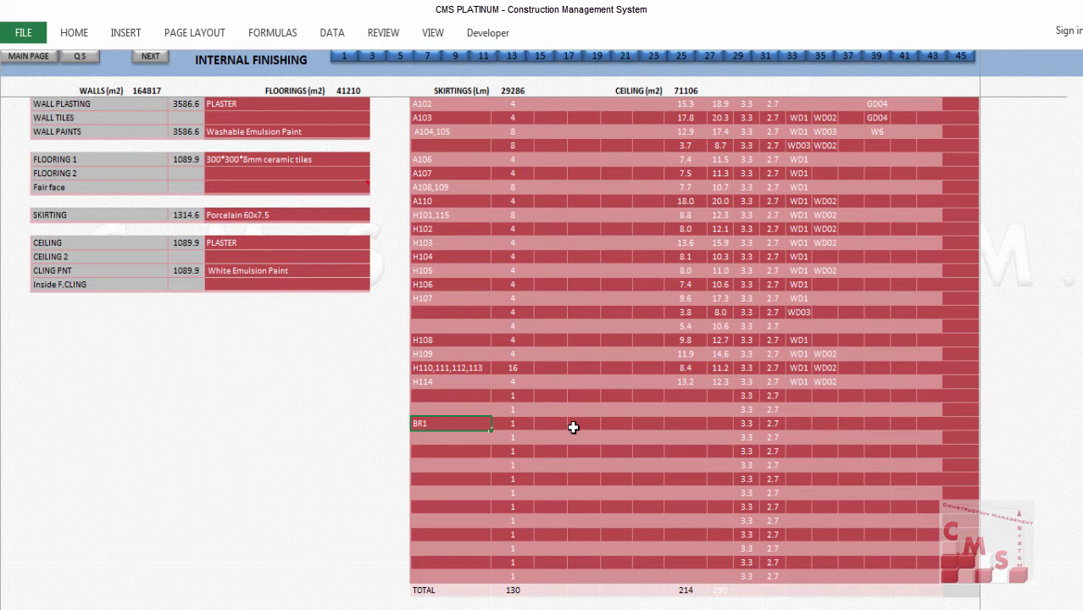
key("Tab")
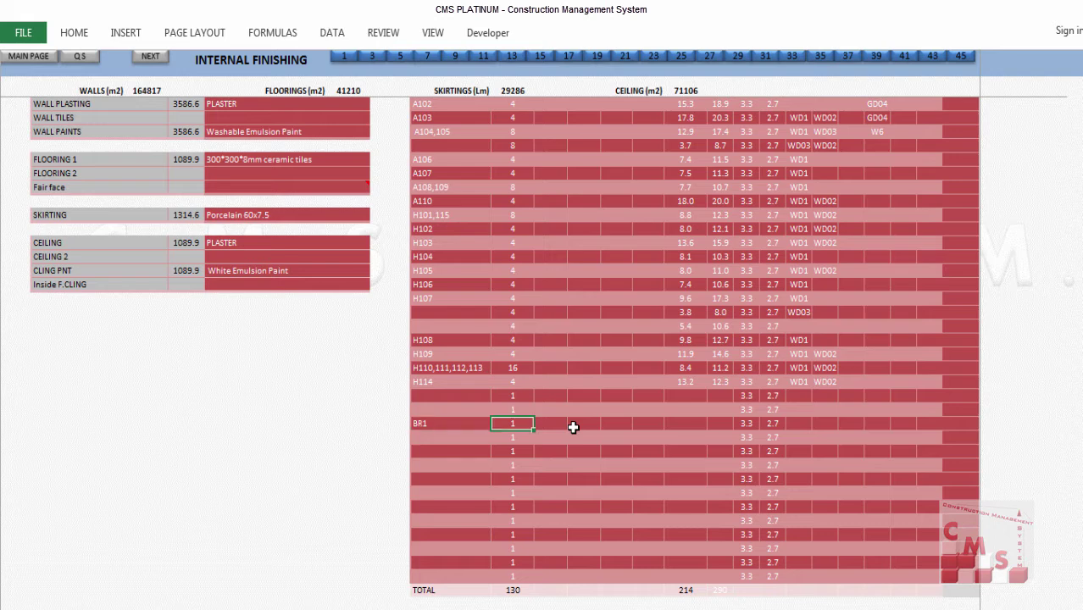
key("Tab")
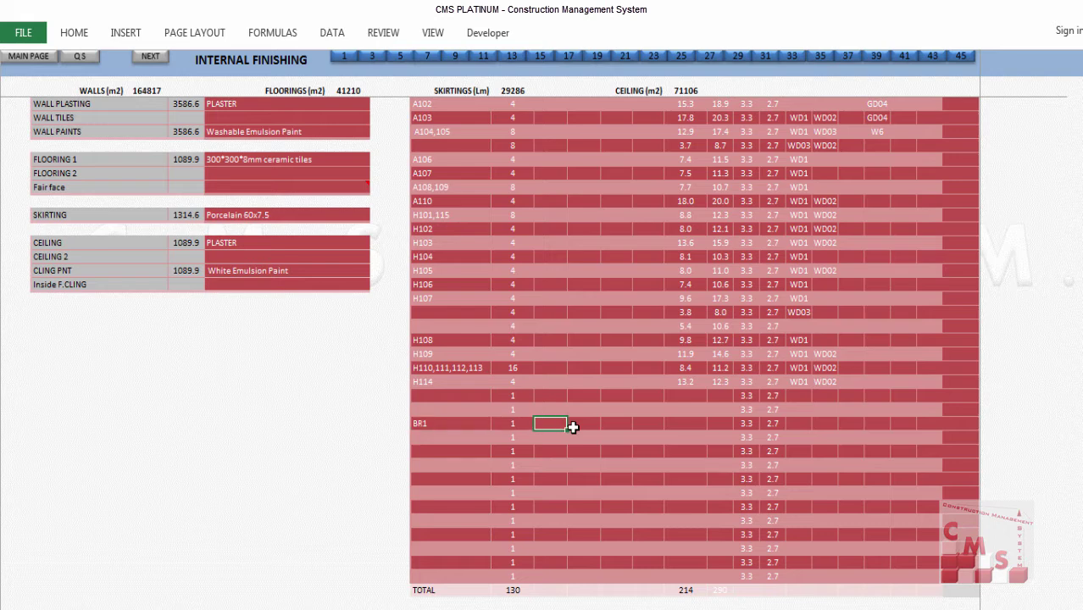
type("3.7")
key("Tab")
type("3.6")
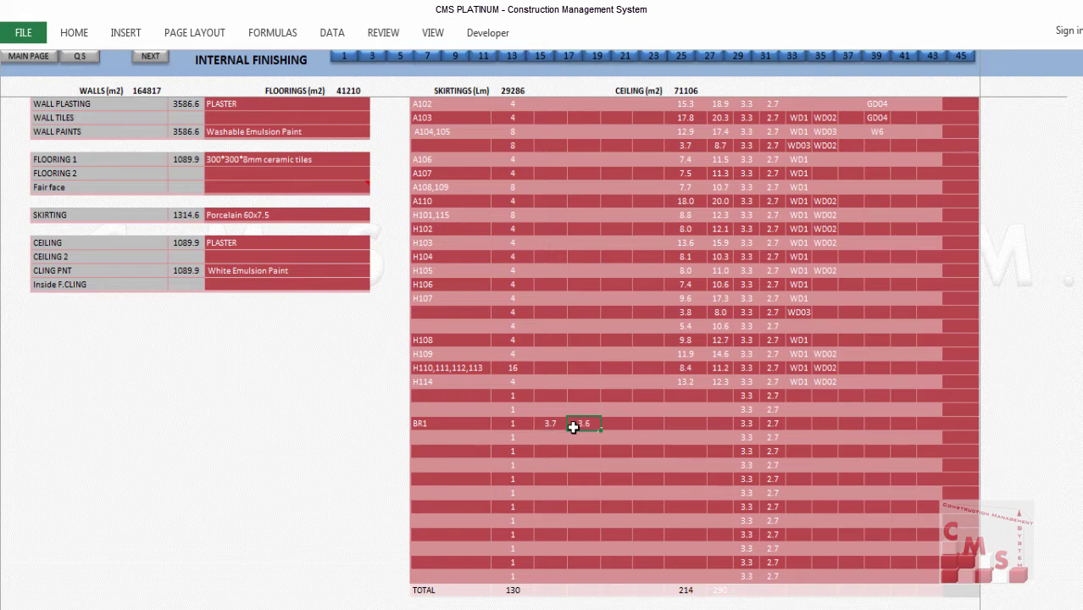
key("Return")
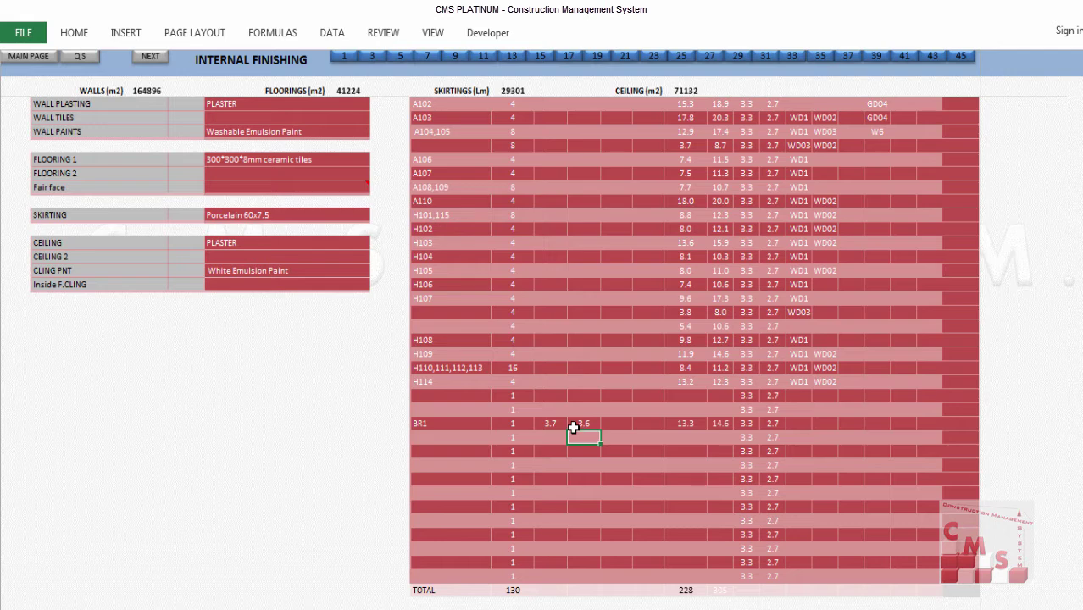
Step: Check the BR1 row's floor/ceiling area and perimeter against their column headings
key("Right")
key("Right")
key("Up")
key("Right")
key("Right")
left_click(685, 425)
type("13.3")
key("Tab")
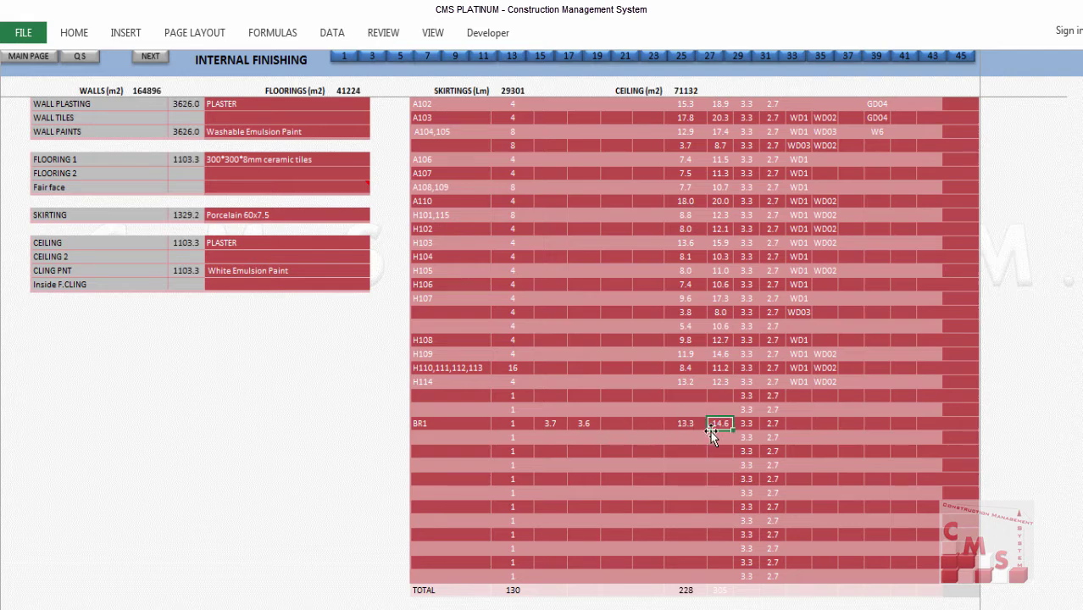
left_click(687, 424)
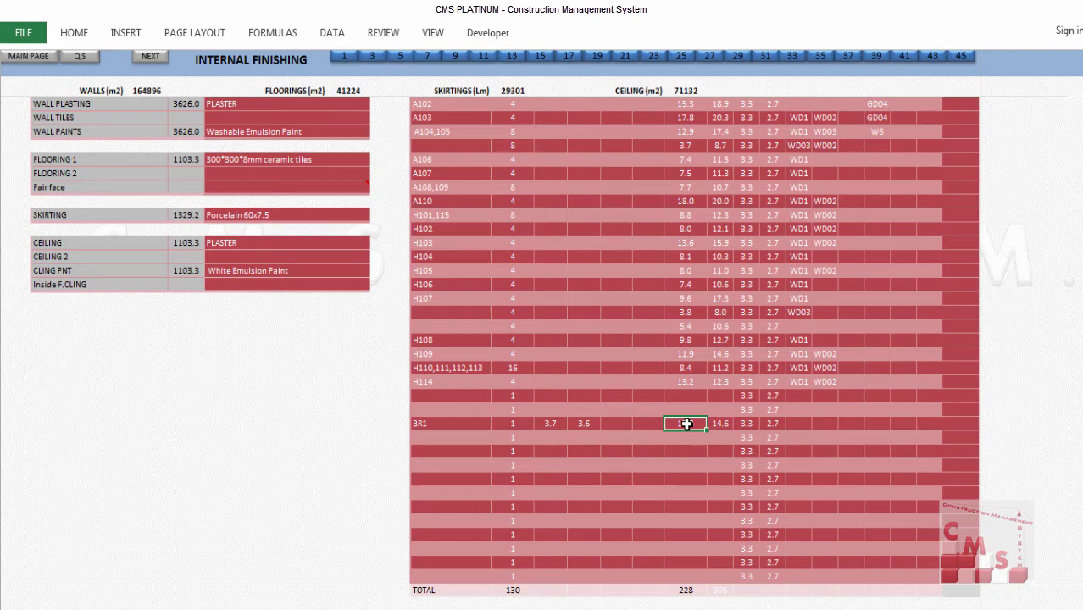
scroll(686, 424, "up", 5)
scroll(689, 288, "down", 1)
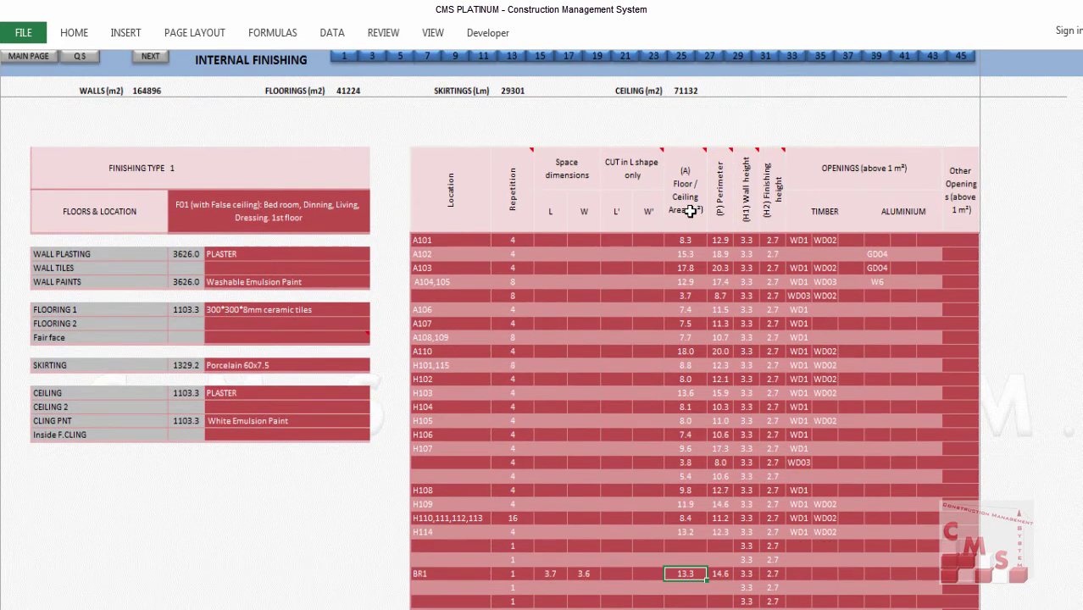
mouse_move(683, 188)
left_click(725, 576)
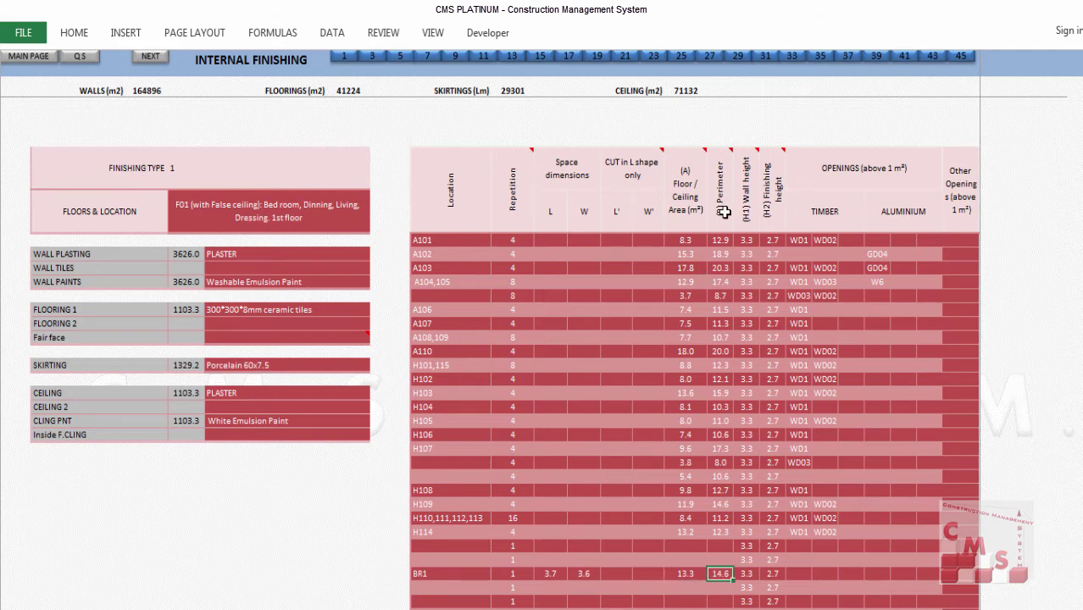
Step: Read the notes attached to the (H1) Wall height and (H2) Finishing height column headings
key("Right")
key("ctrl+Up")
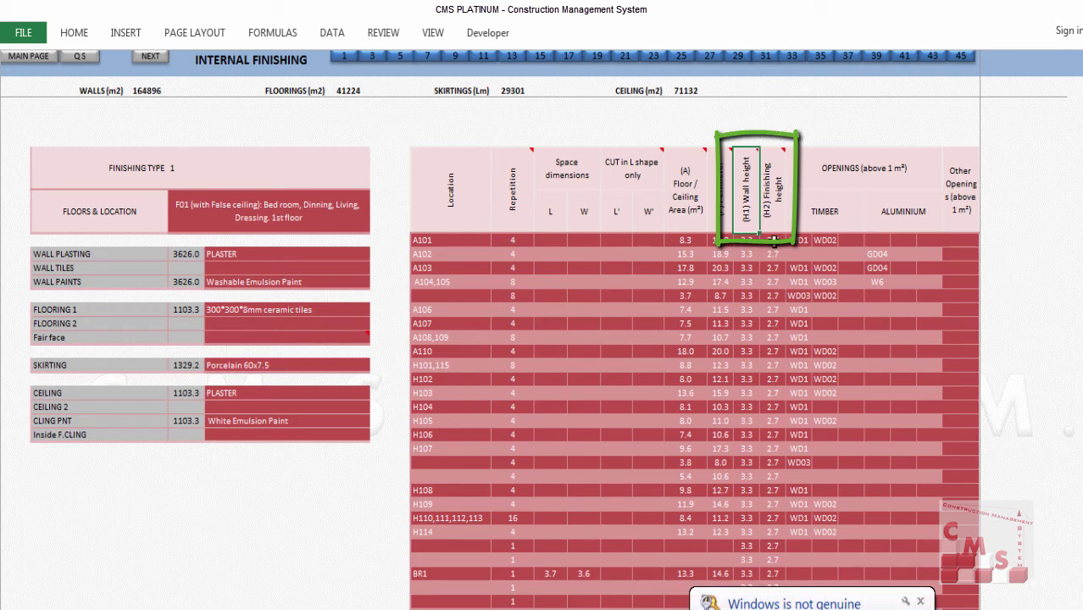
key("Down")
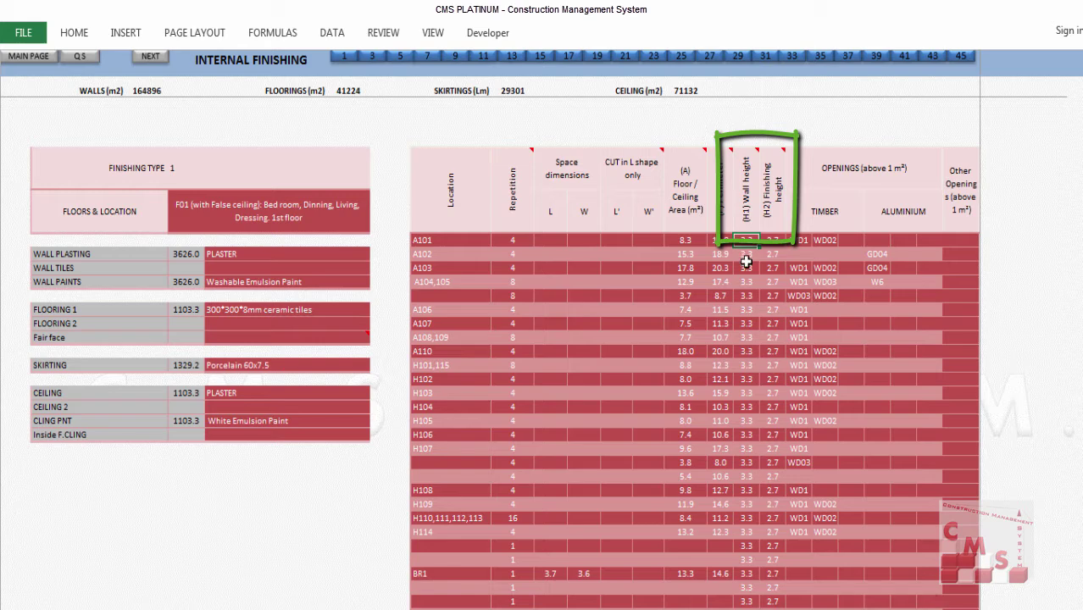
mouse_move(751, 203)
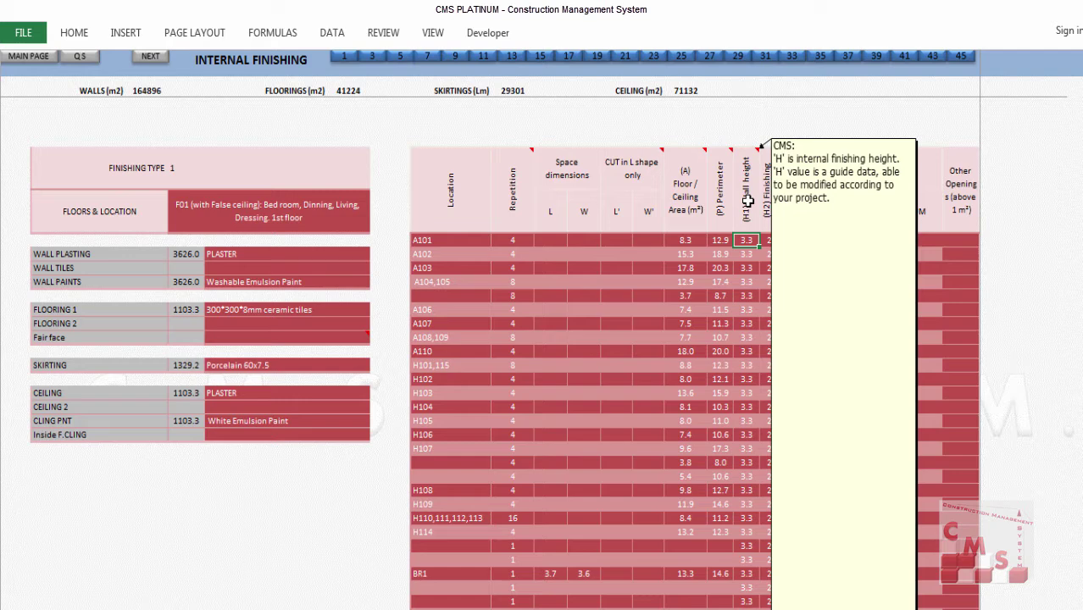
mouse_move(772, 193)
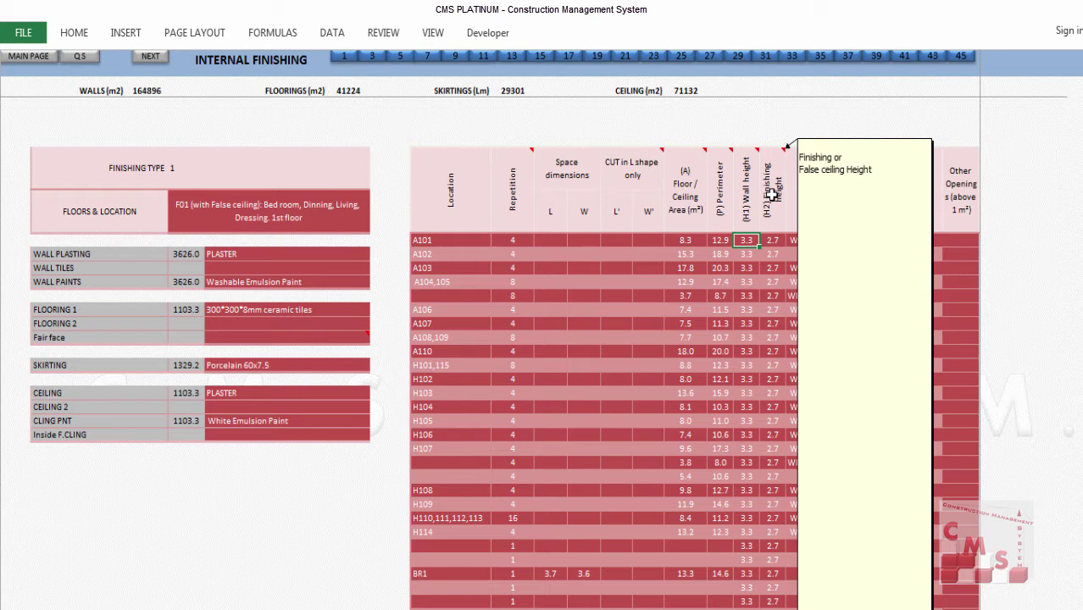
Step: Set location A101's (H2) Finishing height to 3.3 and switch back to the G+M+15 Arch. drawing in AutoCAD
left_click(767, 241)
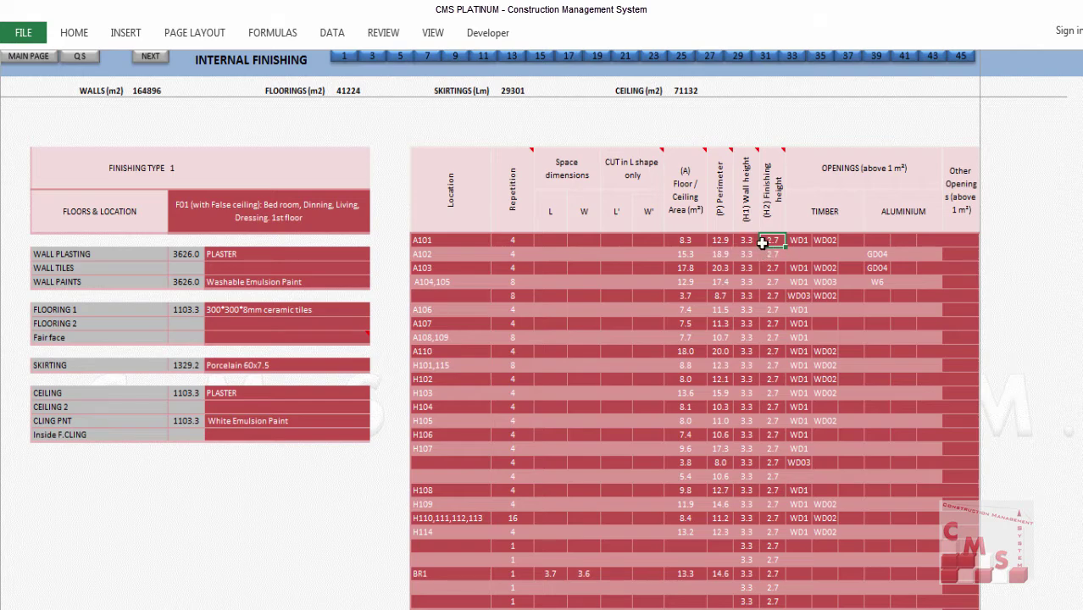
type("3.3")
key("Return")
scroll(762, 255, "down", 1)
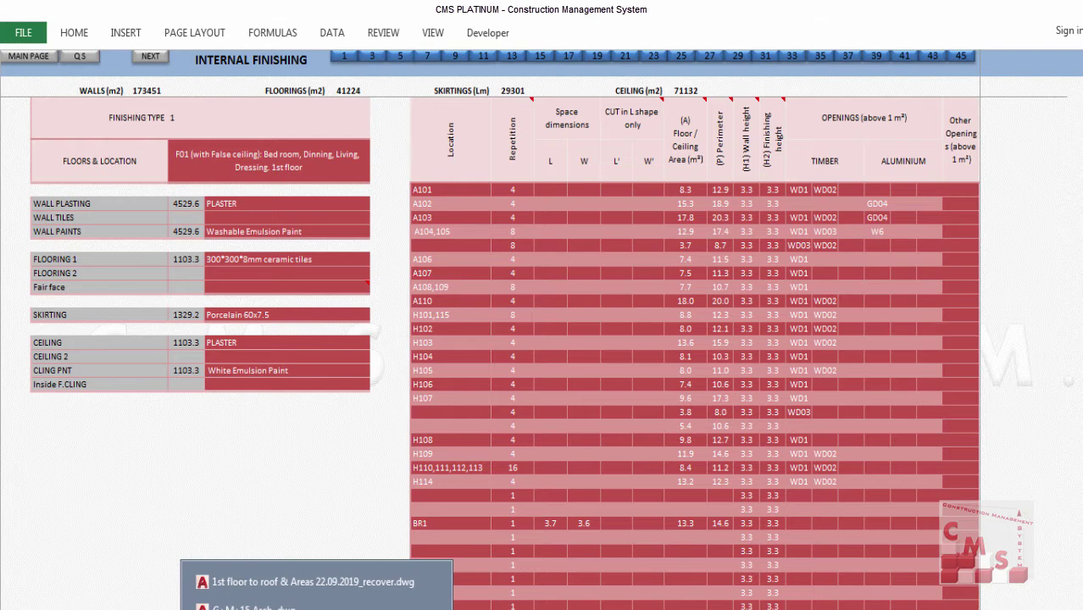
left_click(246, 608)
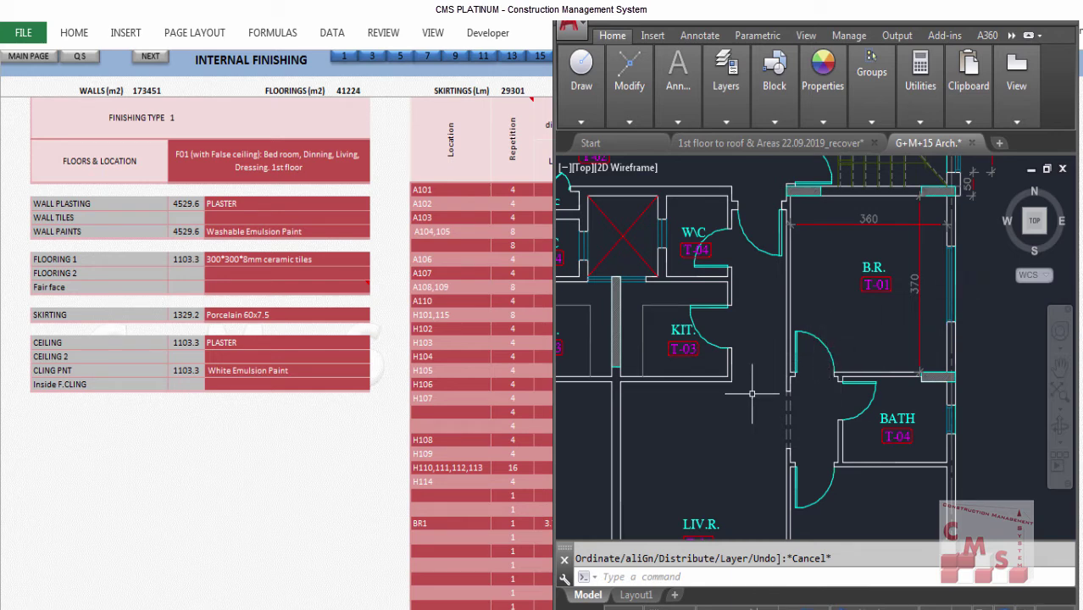
Step: Return to the Internal Finishing sheet and set the BR1 row's first timber opening to WD02
left_click(464, 508)
left_click(805, 524)
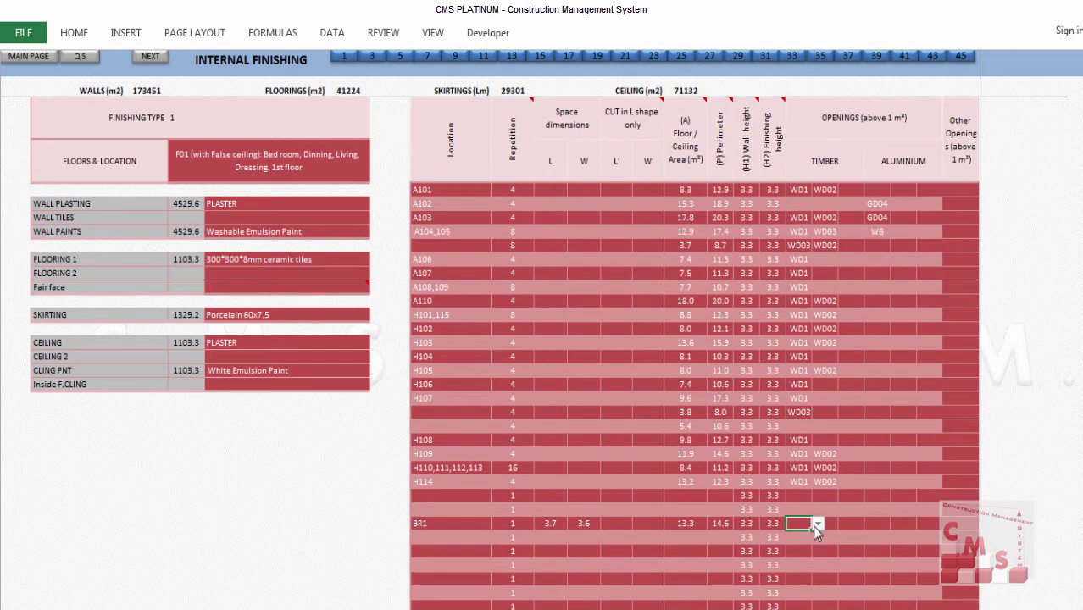
left_click(818, 524)
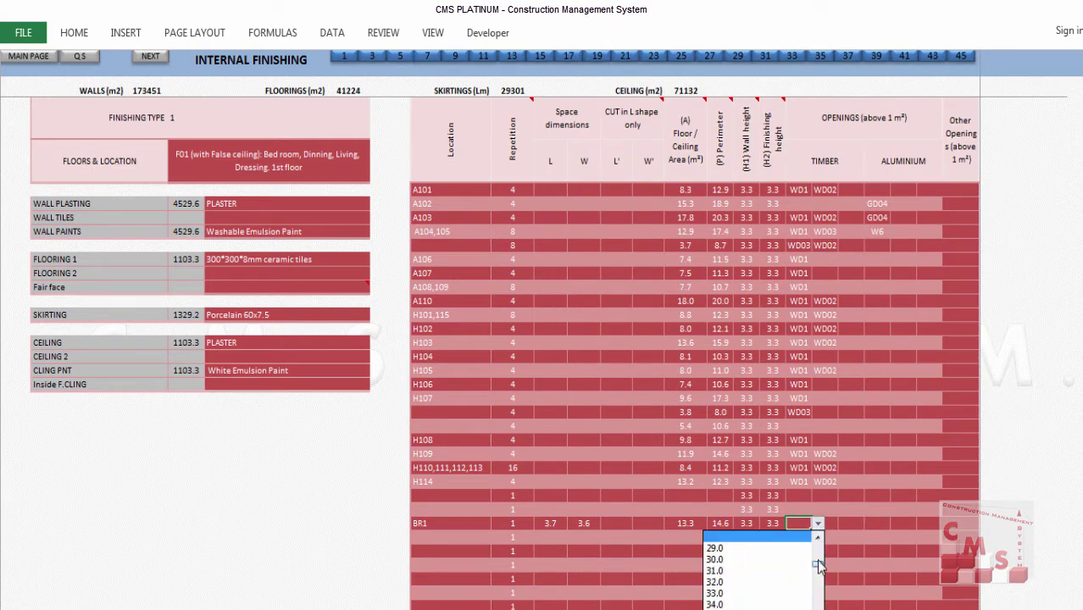
left_click_drag(819, 566, 819, 545)
left_click(734, 561)
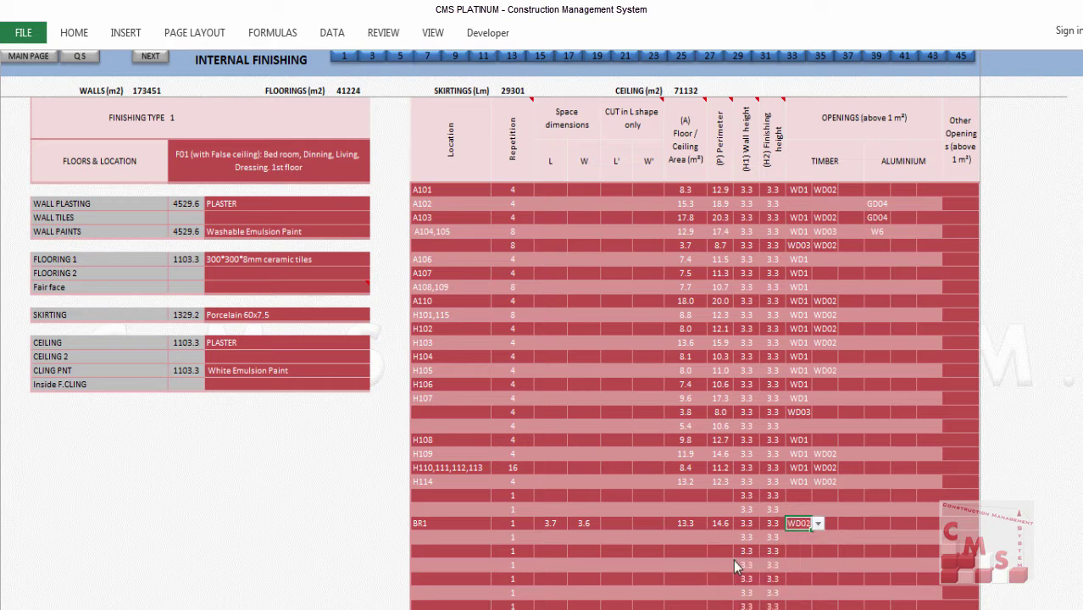
Step: Set the BR1 row's first aluminium opening to W2
left_click(875, 523)
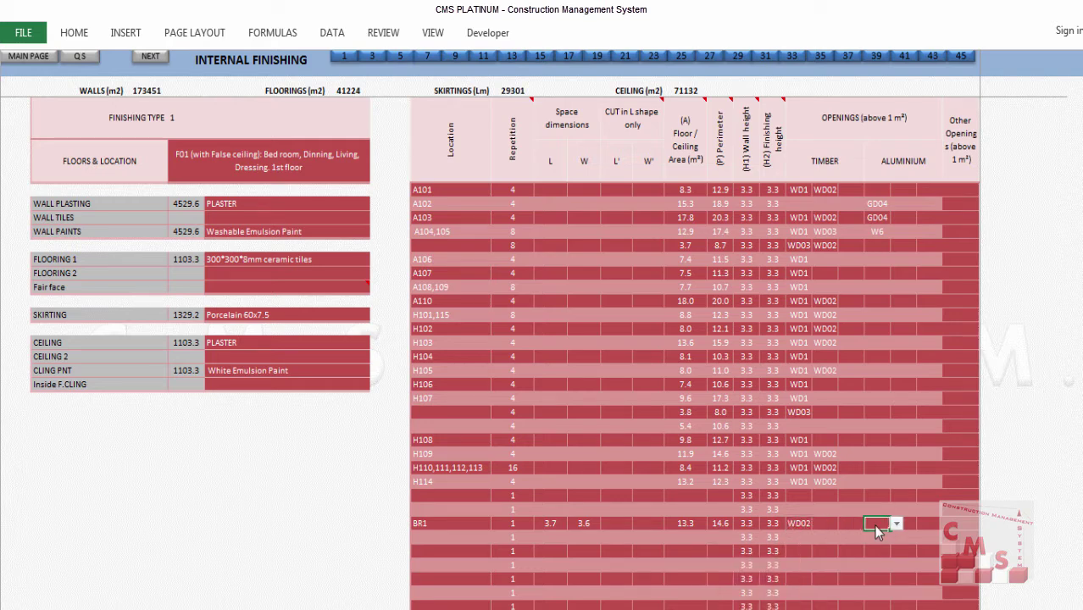
left_click(896, 524)
left_click(801, 562)
left_click(962, 523)
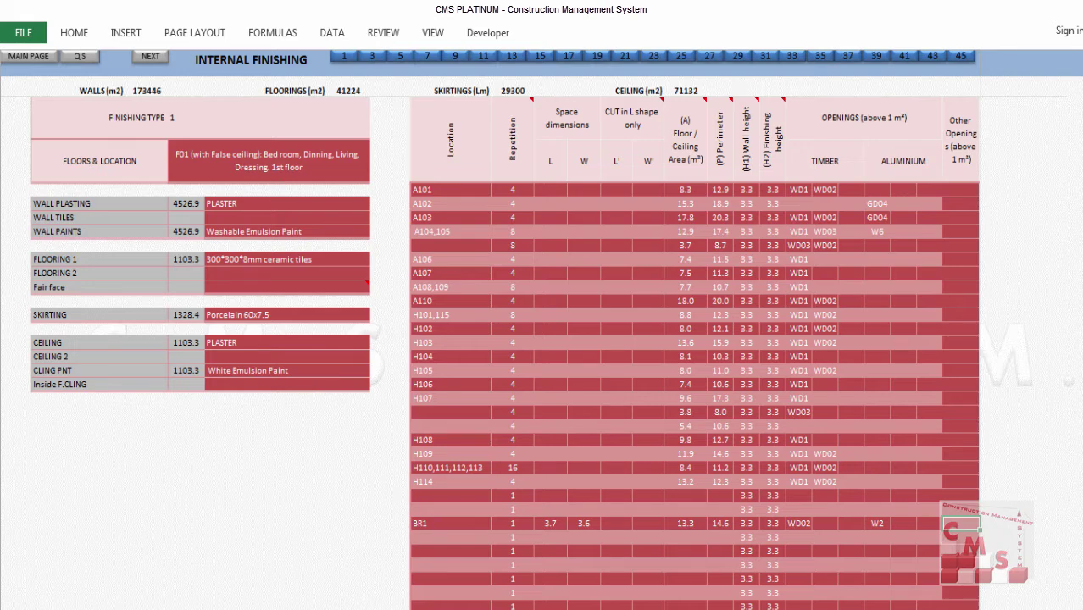
Step: Look over the bedrooms in the AutoCAD floor plan and set BR1's repetition to 45 on the Internal Finishing sheet
left_click(254, 600)
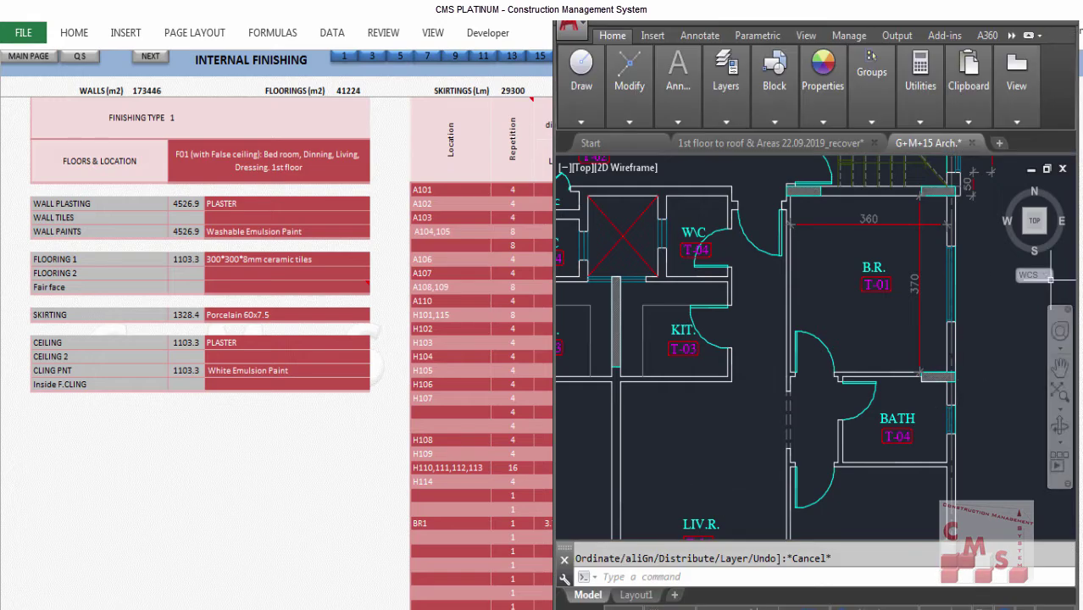
scroll(977, 432, "down", 3)
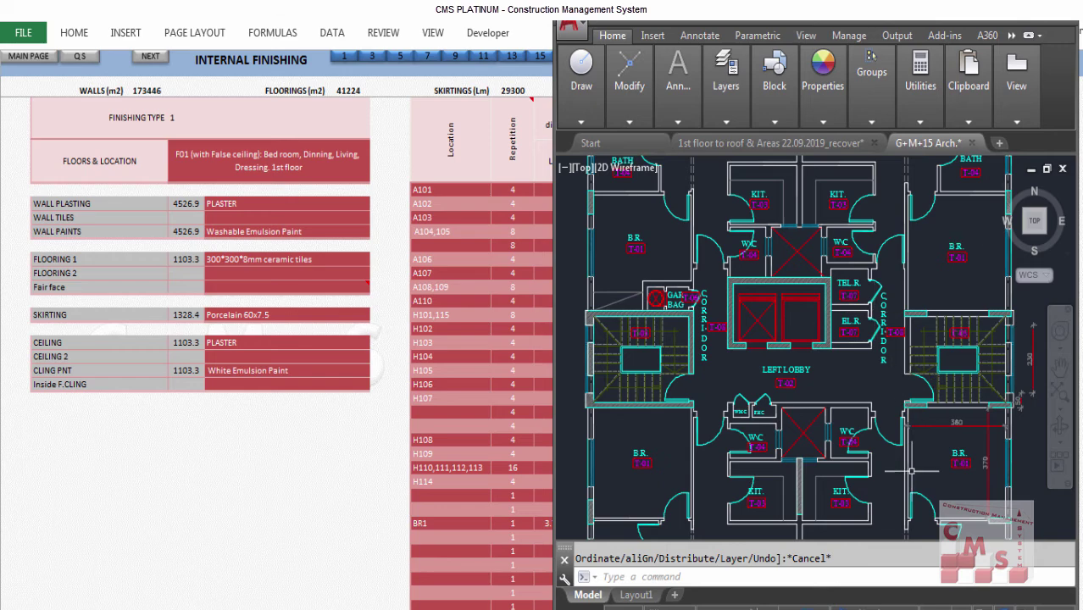
left_click(528, 526)
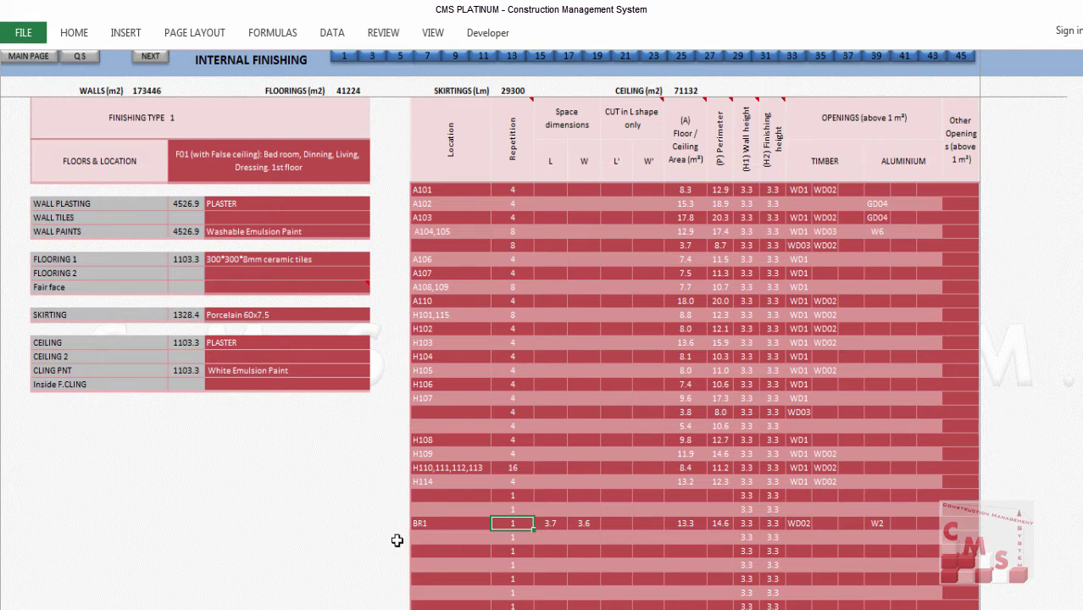
type("45")
key("Return")
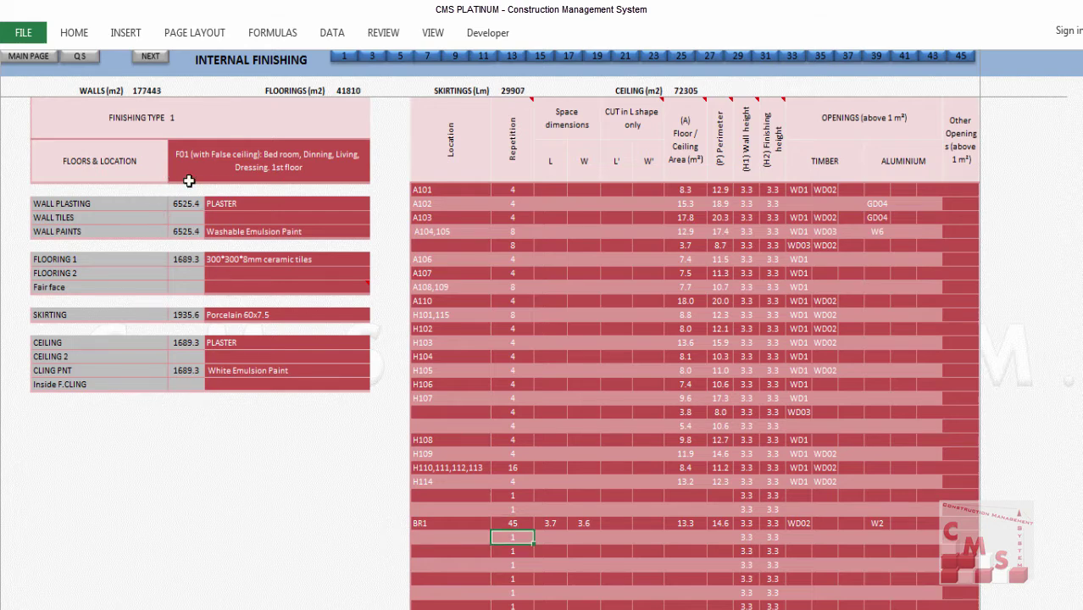
Step: Add a location named LIV 1 in the row below BR1 on the Internal Finishing sheet
left_click(523, 520)
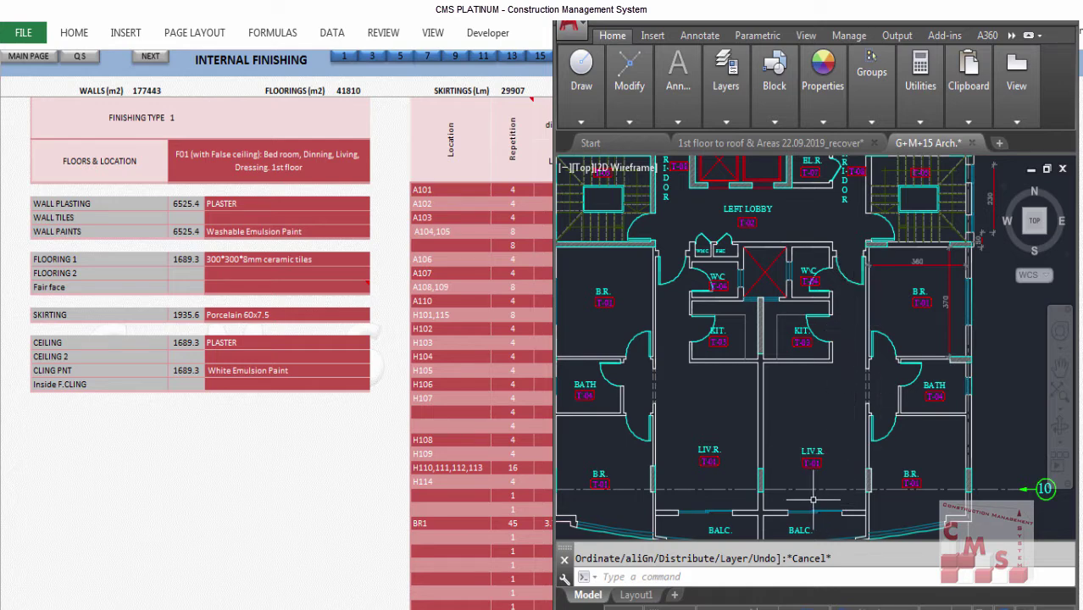
left_click(468, 541)
left_click(472, 540)
type("LIV 1")
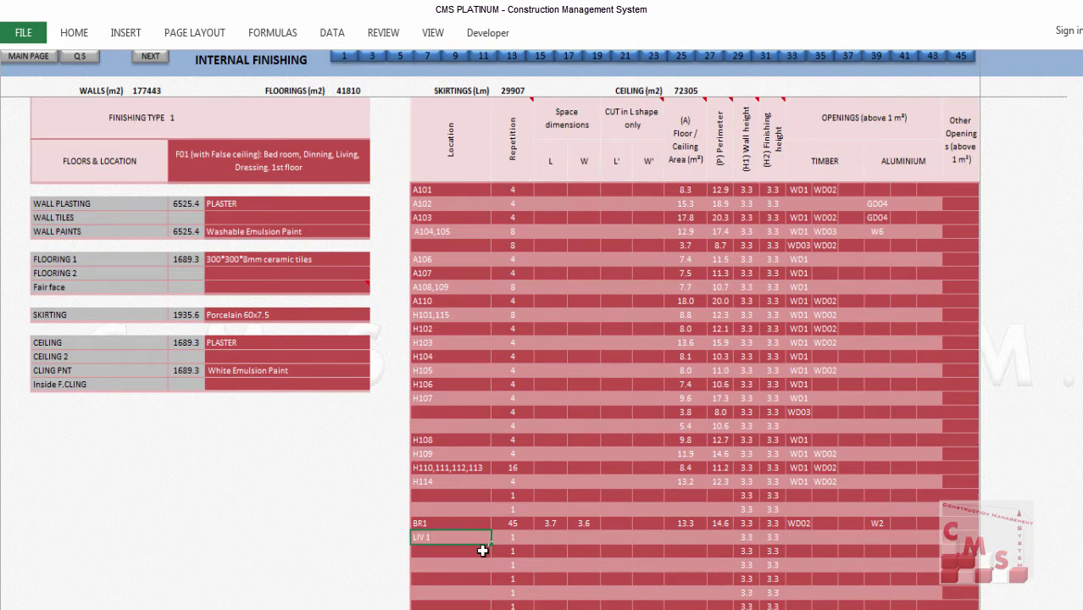
key("Tab")
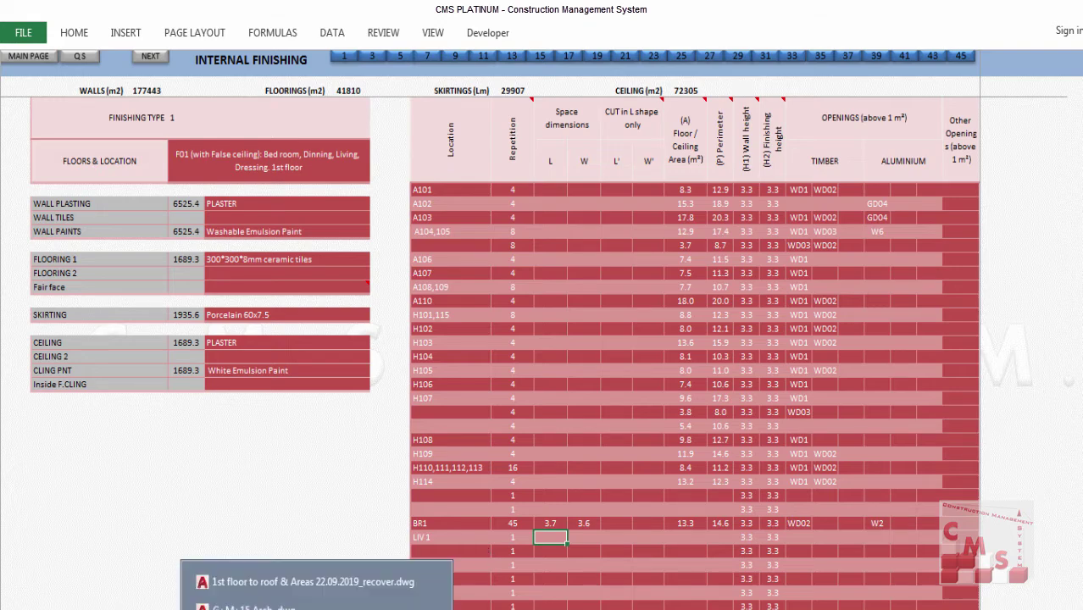
Step: Switch to the G+M+15 Arch. drawing in AutoCAD and dimension the overall length and width of the living room beside the dimensioned bedroom
left_click(254, 584)
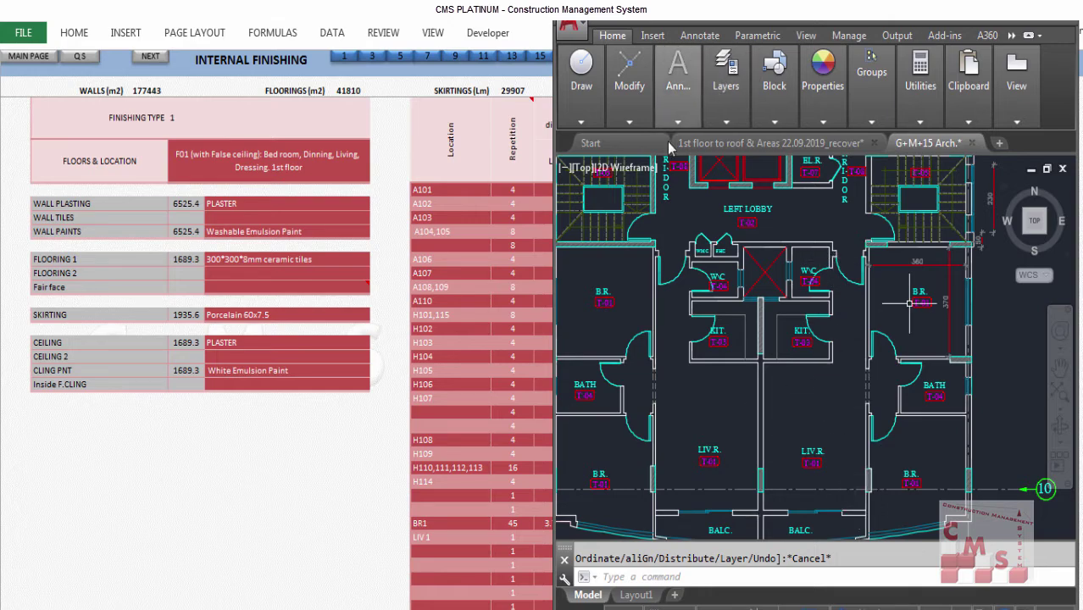
key("Return")
left_click(857, 299)
scroll(858, 441, "up", 2)
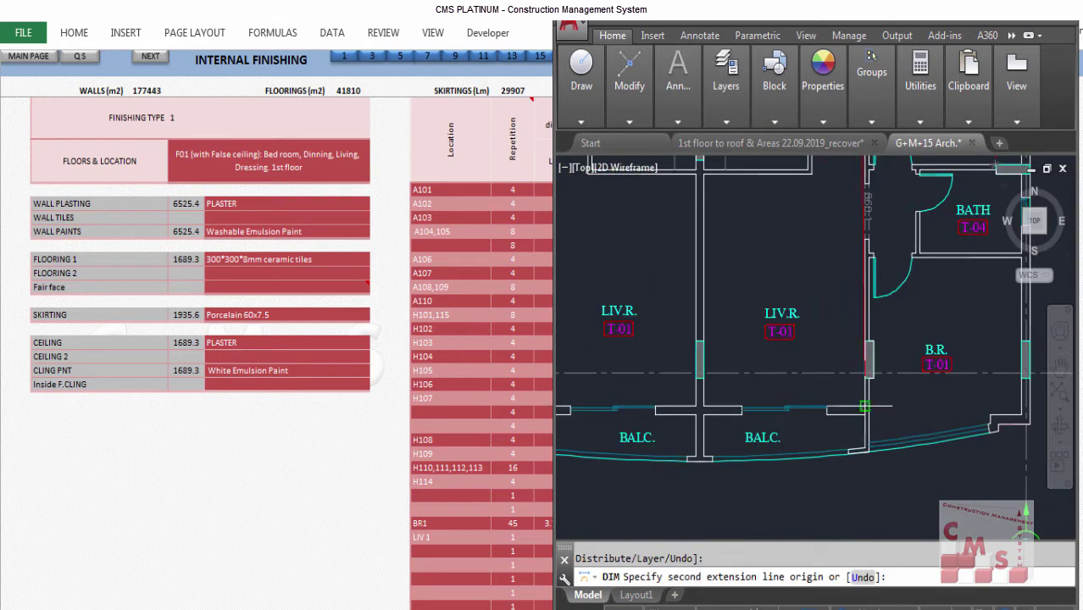
key("Escape")
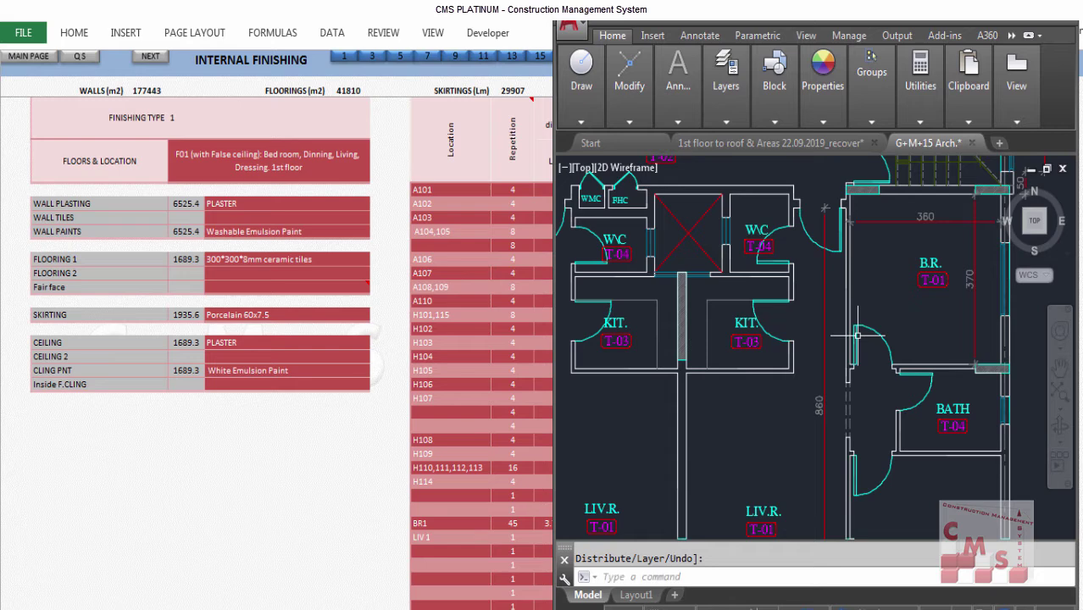
key("Return")
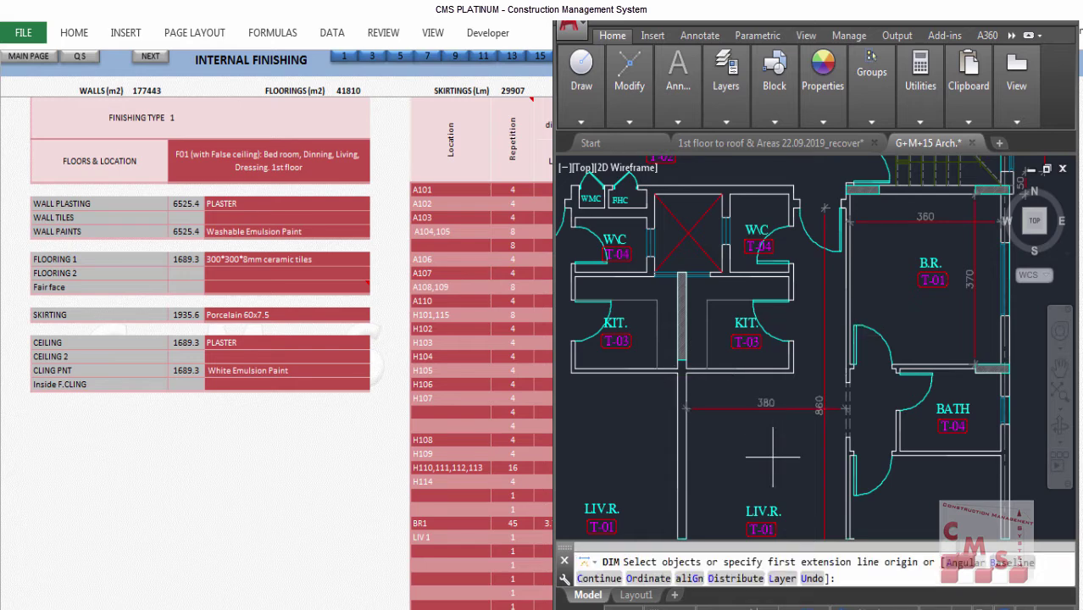
key("Escape")
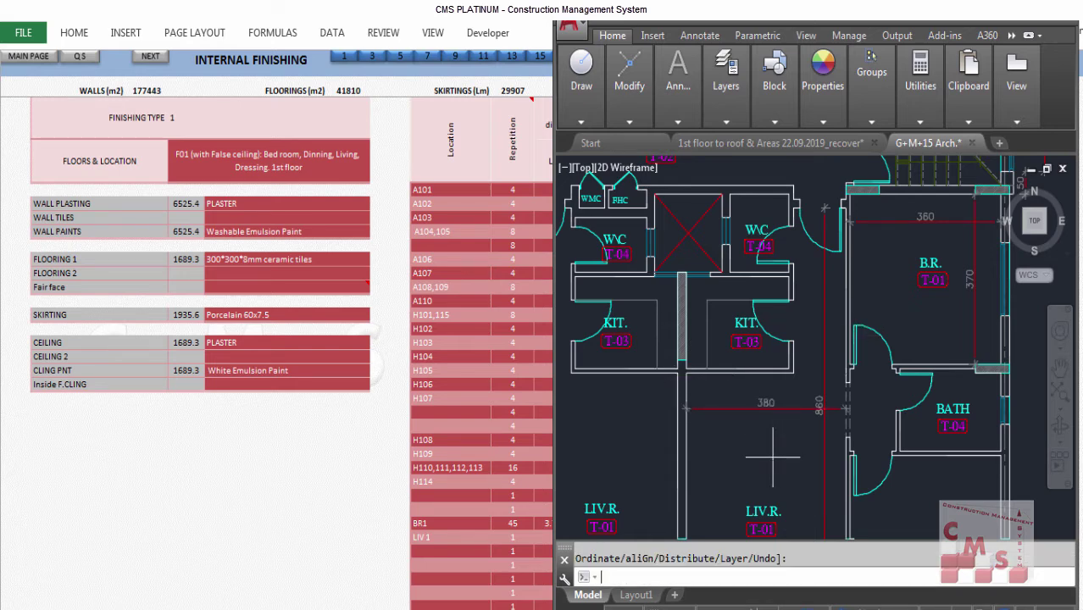
Step: Dimension the length and width of the kitchen and W/C block that cuts into the living room's rectangle
key("Return")
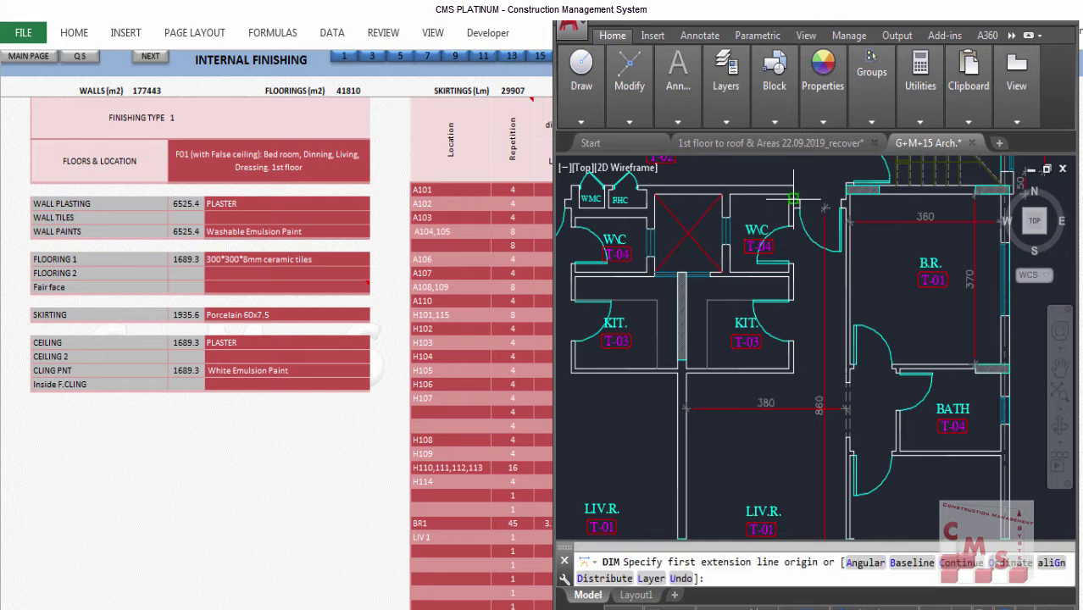
left_click(826, 207)
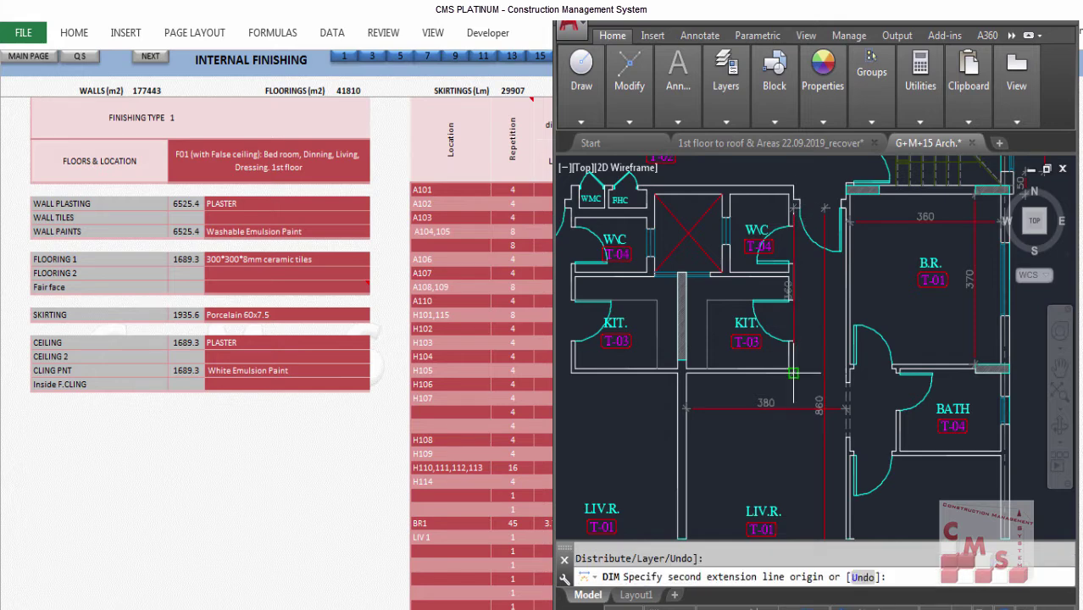
left_click(800, 371)
left_click(807, 370)
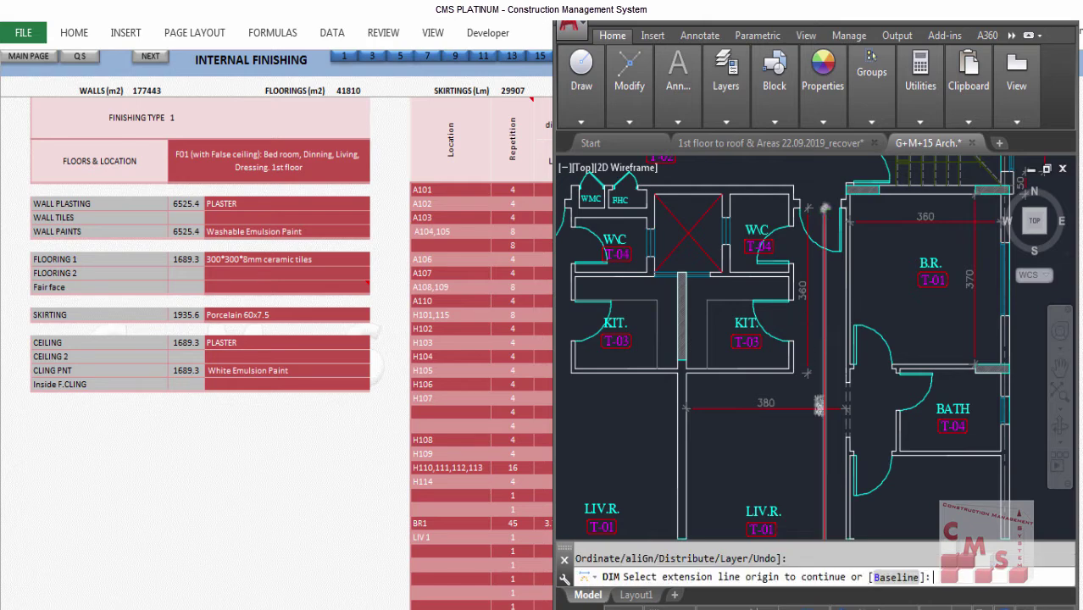
left_click(745, 371)
left_click(740, 364)
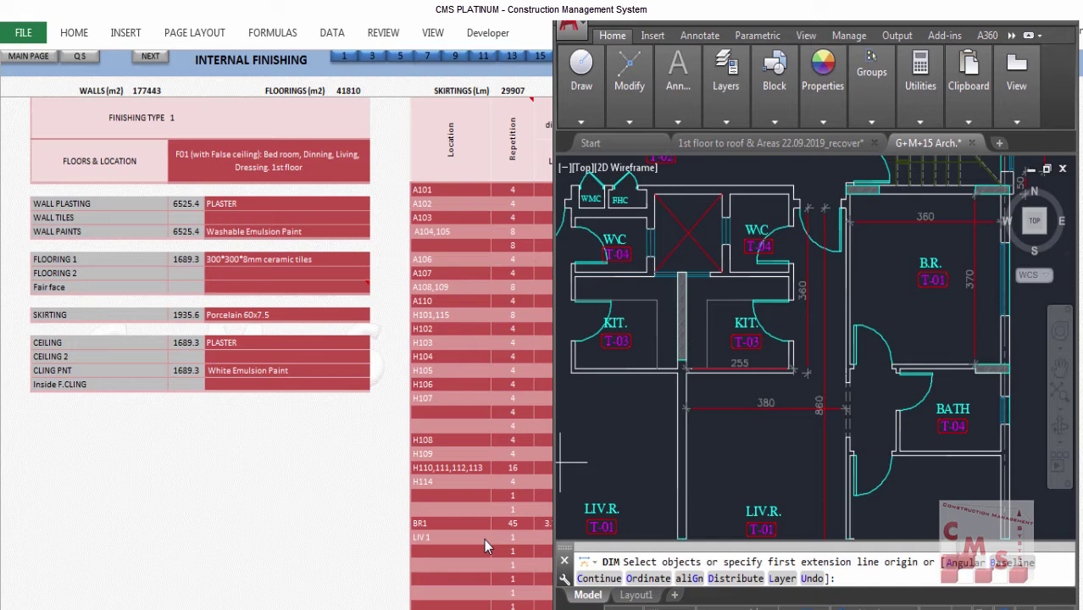
Step: Enter LIV 1's space dimensions L 8.6 and W 3.8 and its L-shape cut L' 3.6 and W' 2.55 on the Internal Finishing sheet
left_click(561, 539)
type("8.6")
key("Tab")
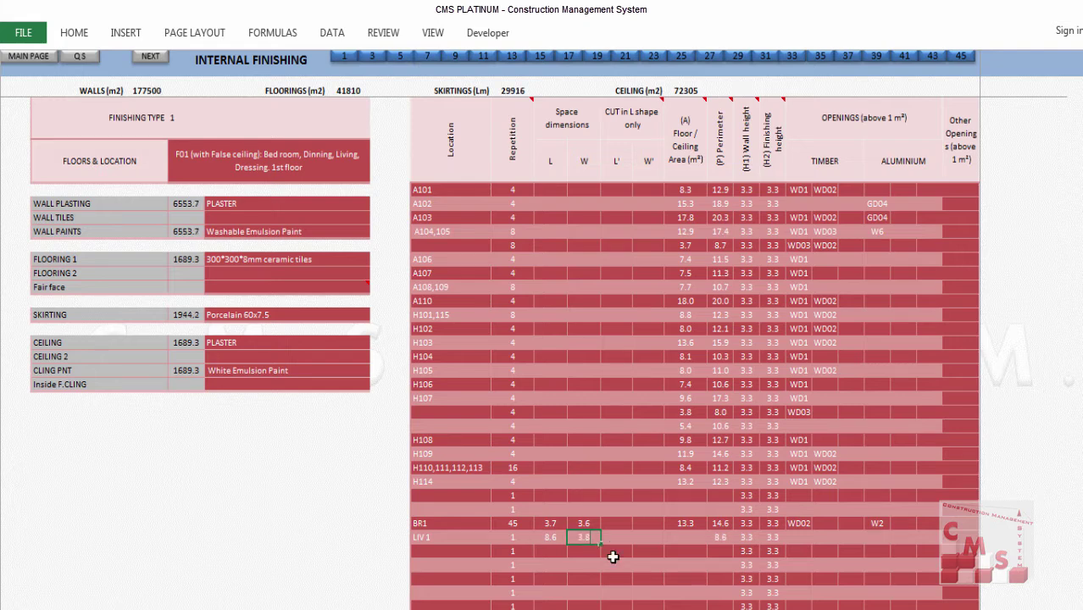
type("3.8")
key("Tab")
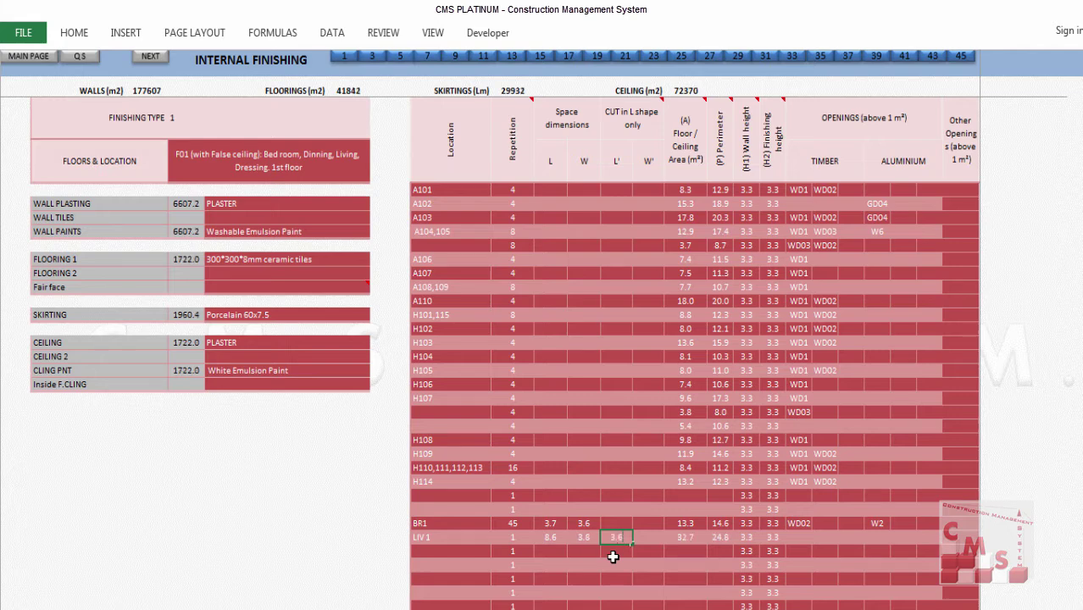
key("Tab")
type("2.55")
key("Return")
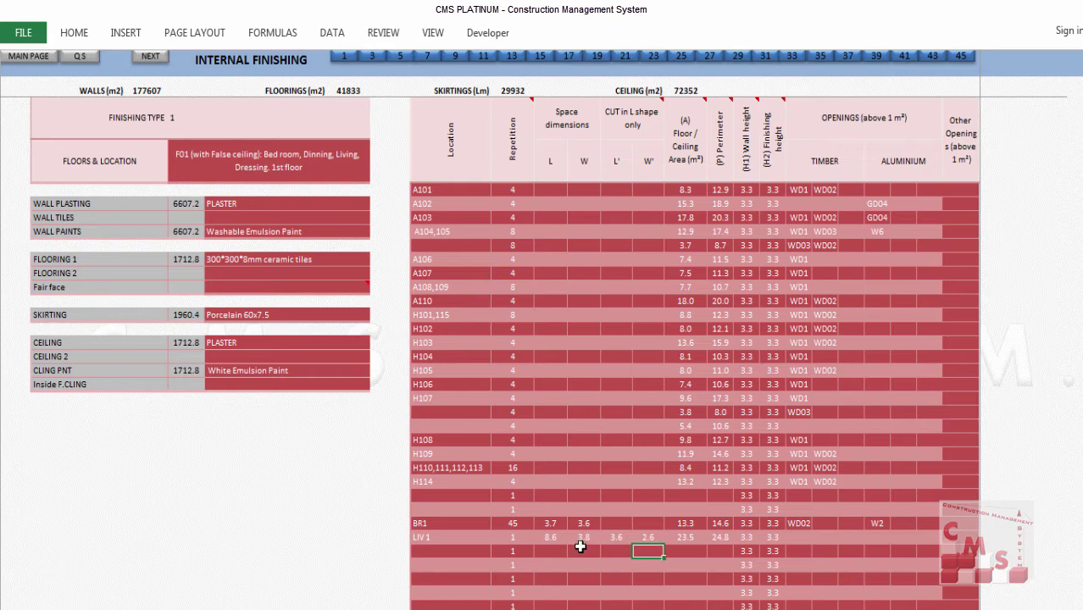
Step: Switch to AutoCAD, end the dimension command and examine the living room's outline, its kitchen and W/C cut-out and its openings
key("alt+Tab")
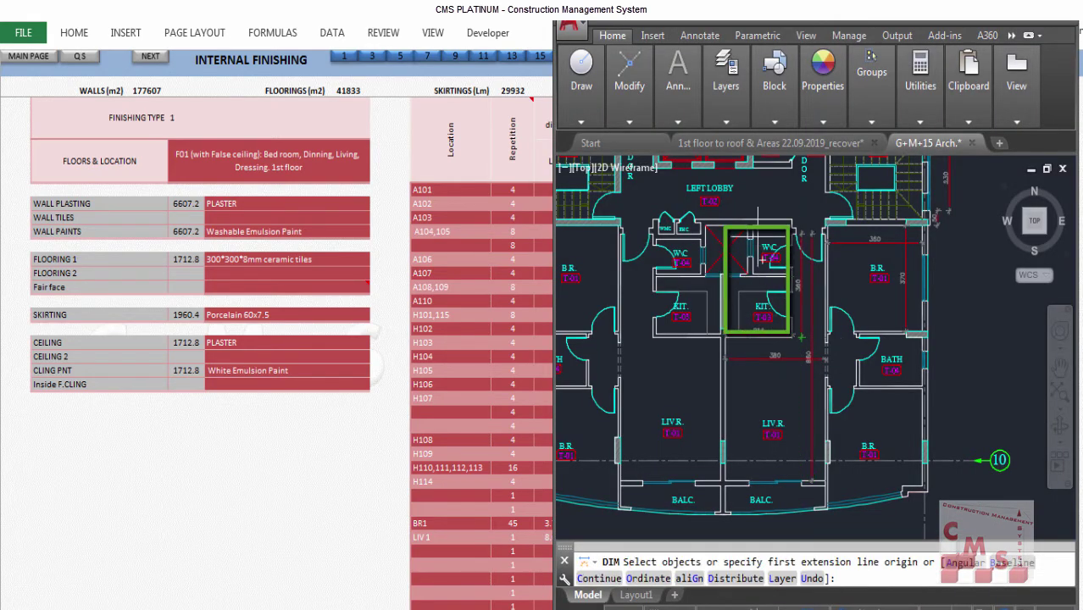
key("Return")
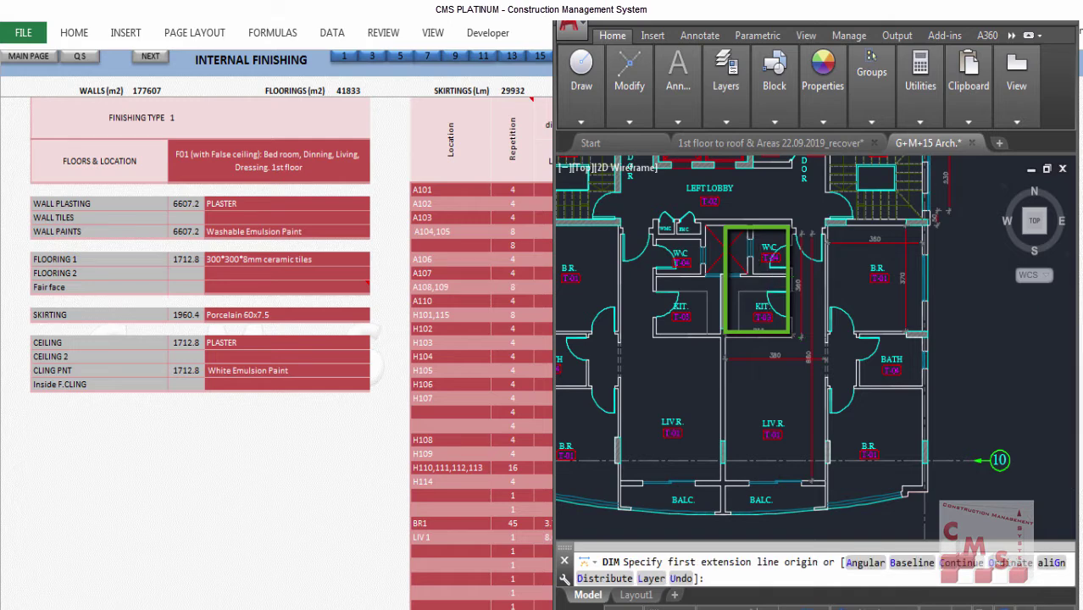
key("Escape")
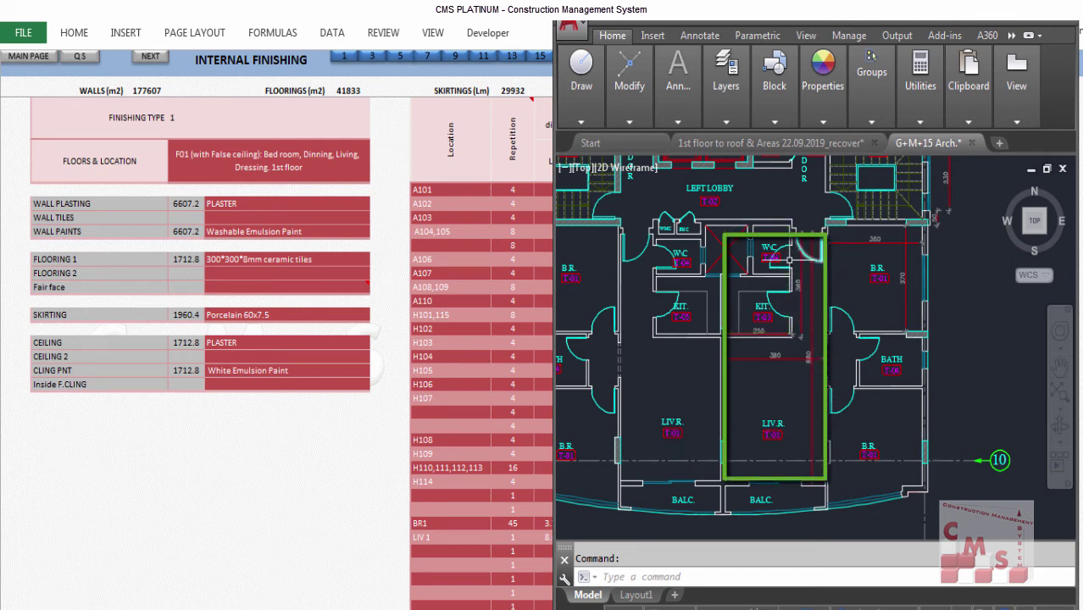
scroll(807, 319, "up", 2)
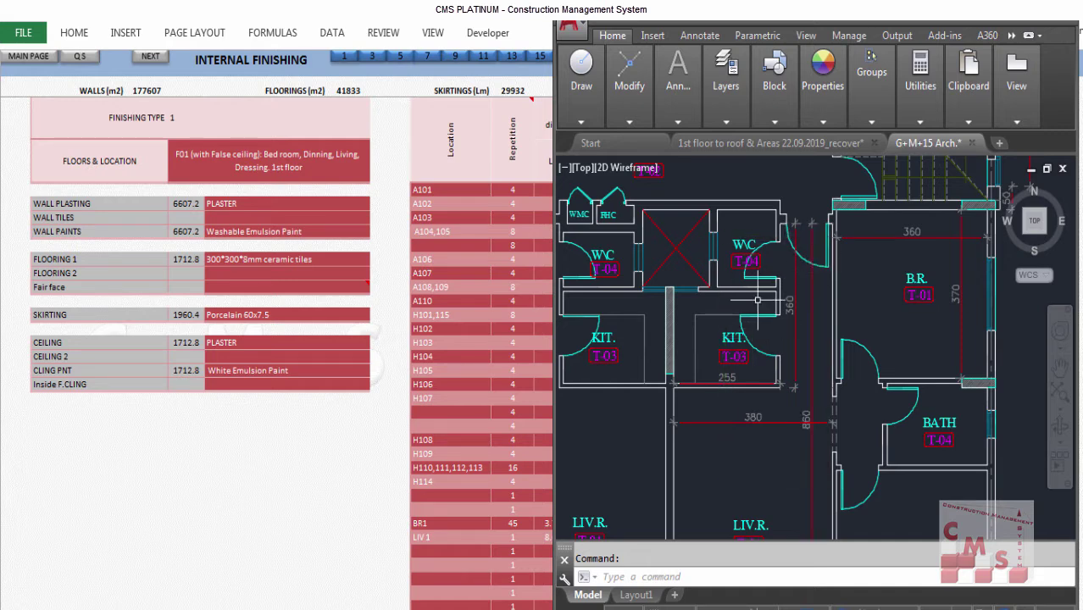
scroll(740, 225, "down", 2)
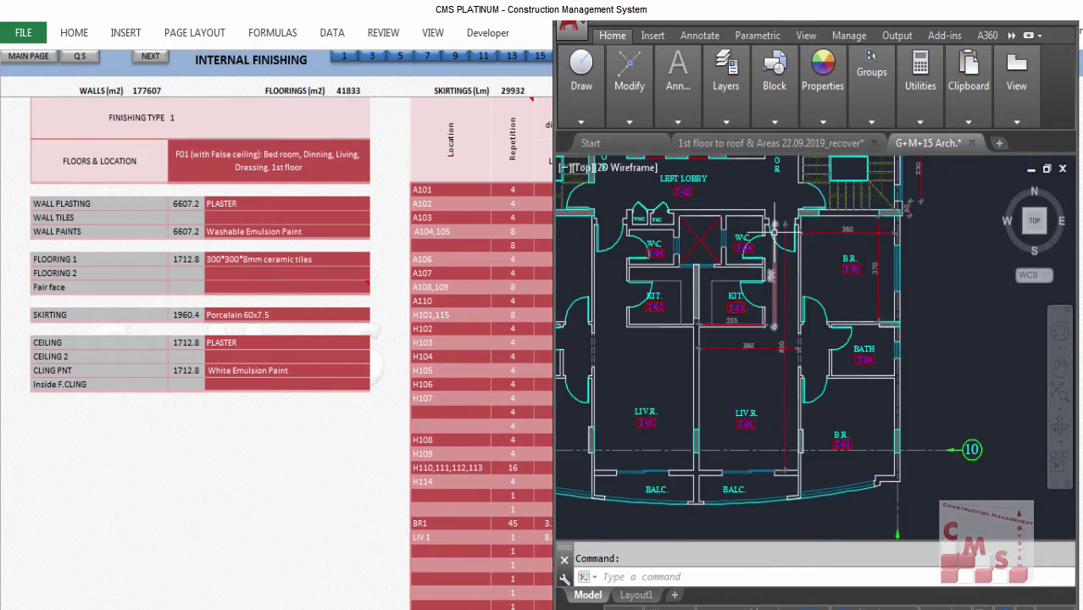
scroll(755, 474, "up", 2)
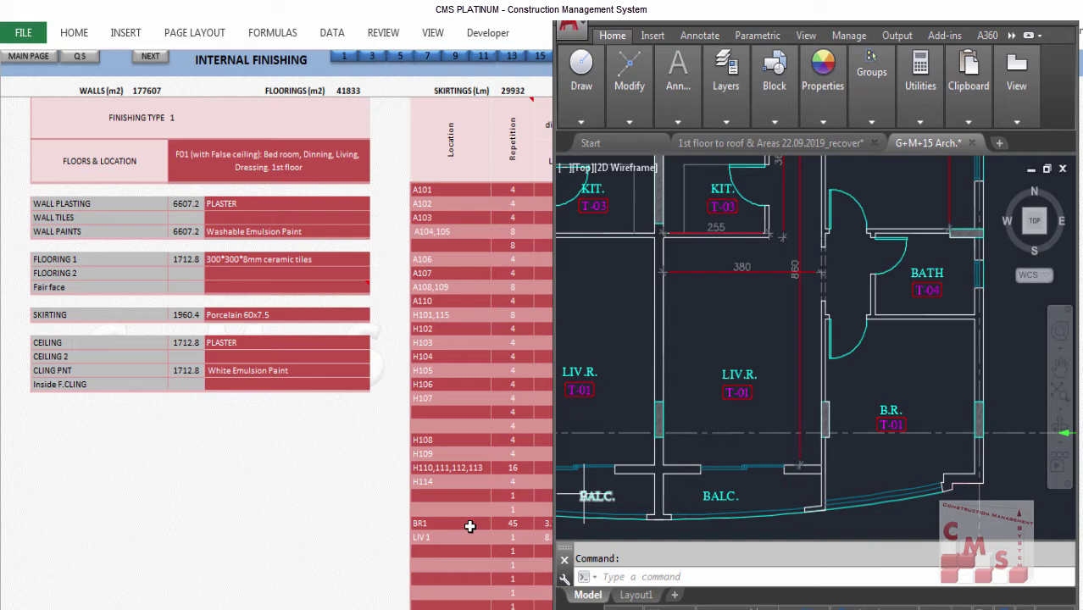
Step: Return to the Internal Finishing sheet and set LIV 1's first two timber openings to WD1 and WD02
key("alt+Tab")
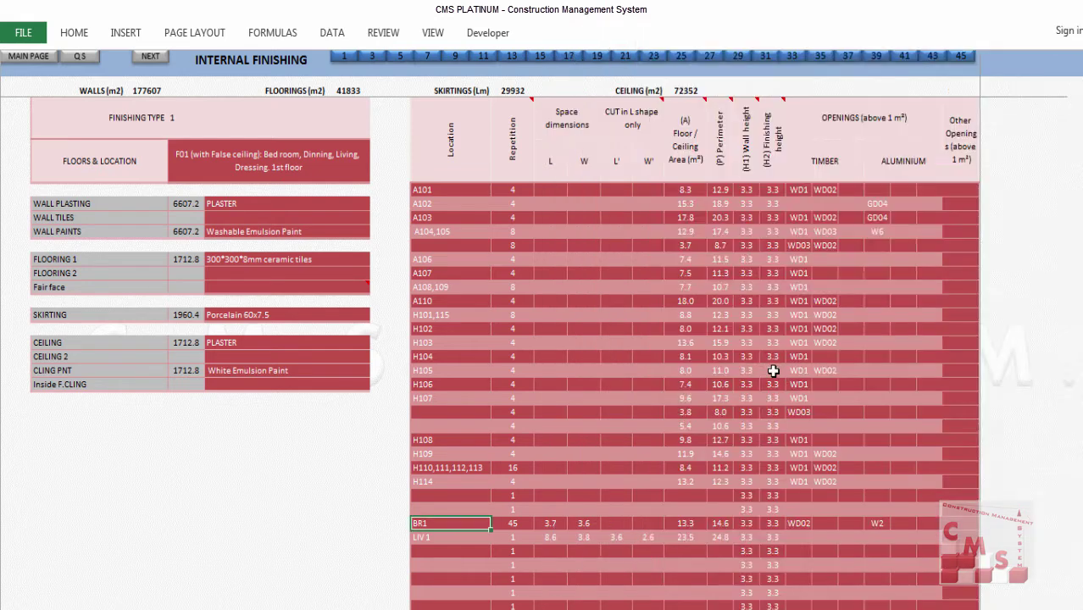
left_click(799, 537)
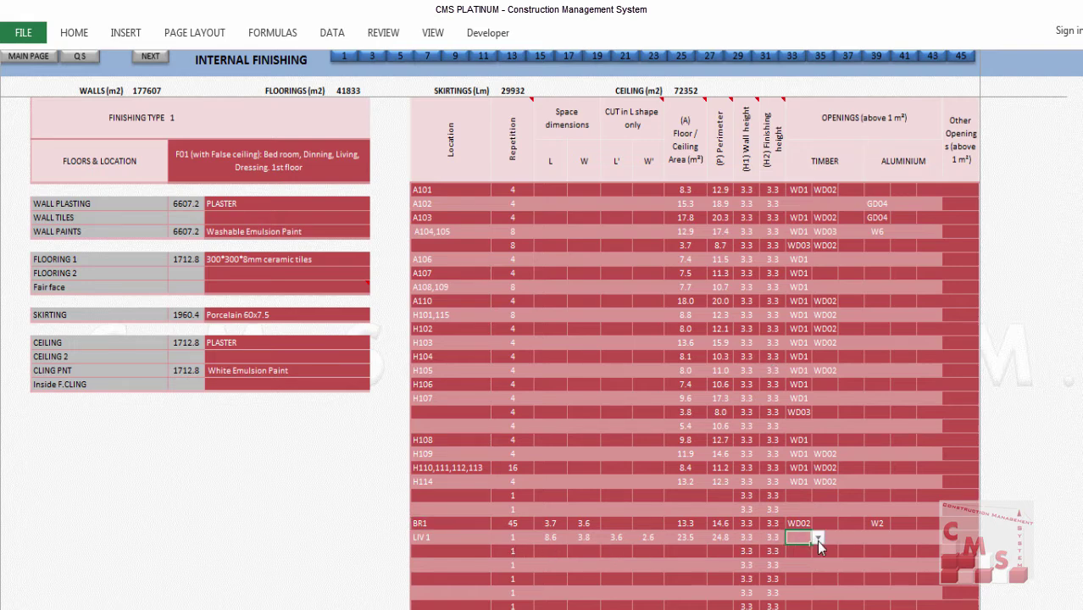
left_click(818, 538)
left_click_drag(819, 488, 819, 454)
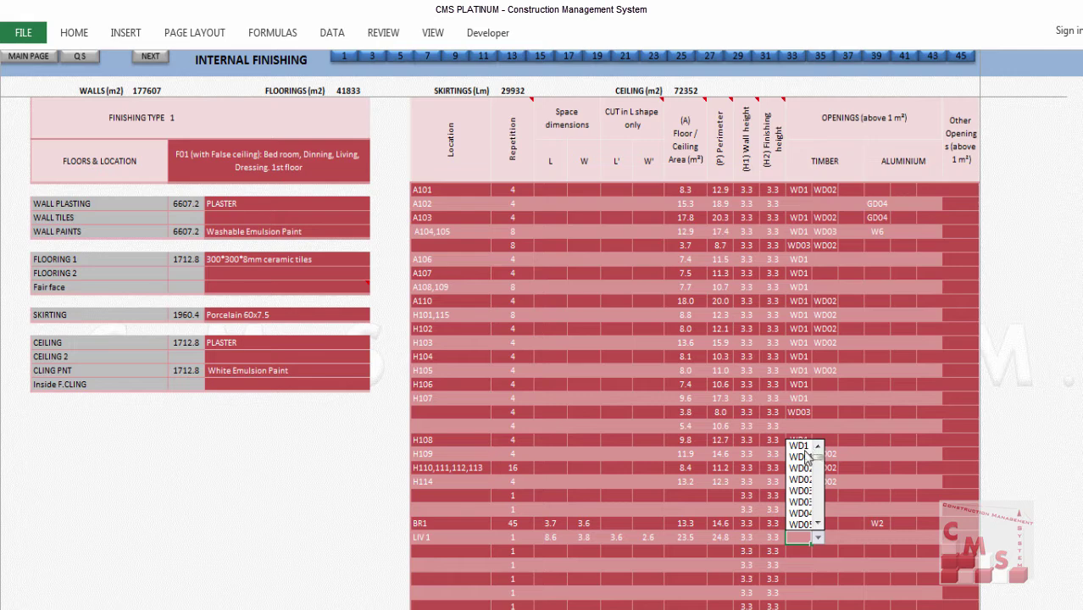
left_click(799, 446)
left_click(824, 538)
left_click(843, 537)
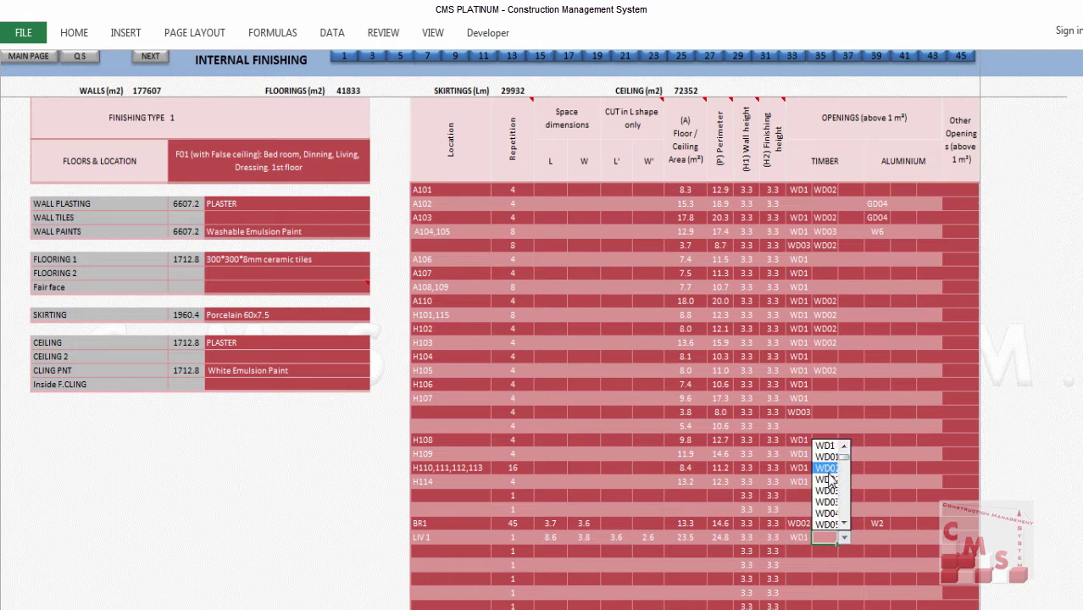
left_click(827, 467)
Step: Set LIV 1's third timber opening to WD03 and its first aluminium opening to GD04
left_click(857, 538)
left_click(869, 537)
left_click_drag(873, 476, 870, 449)
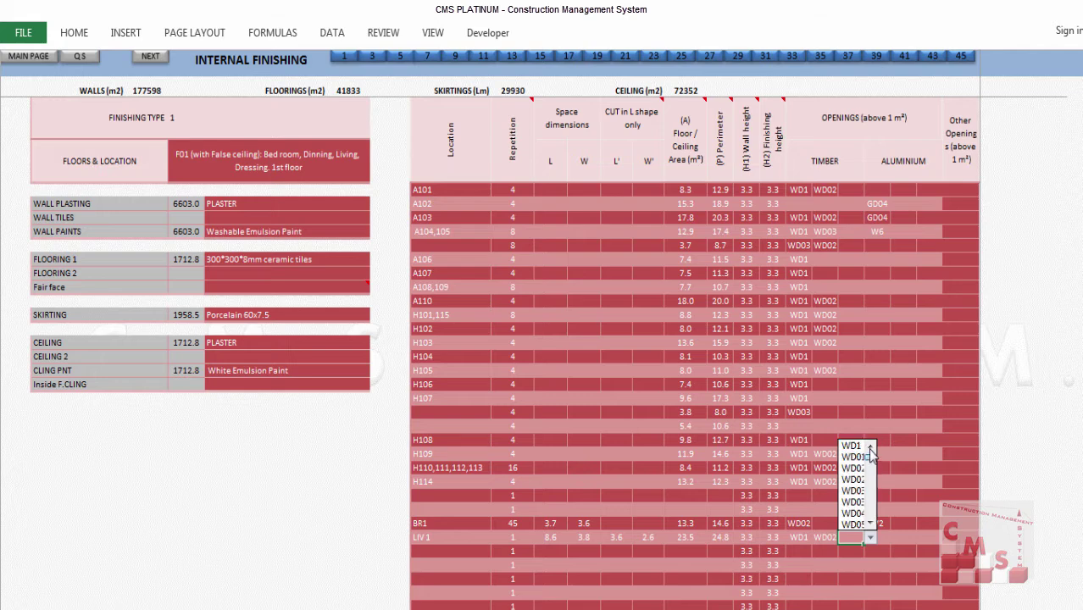
left_click(853, 525)
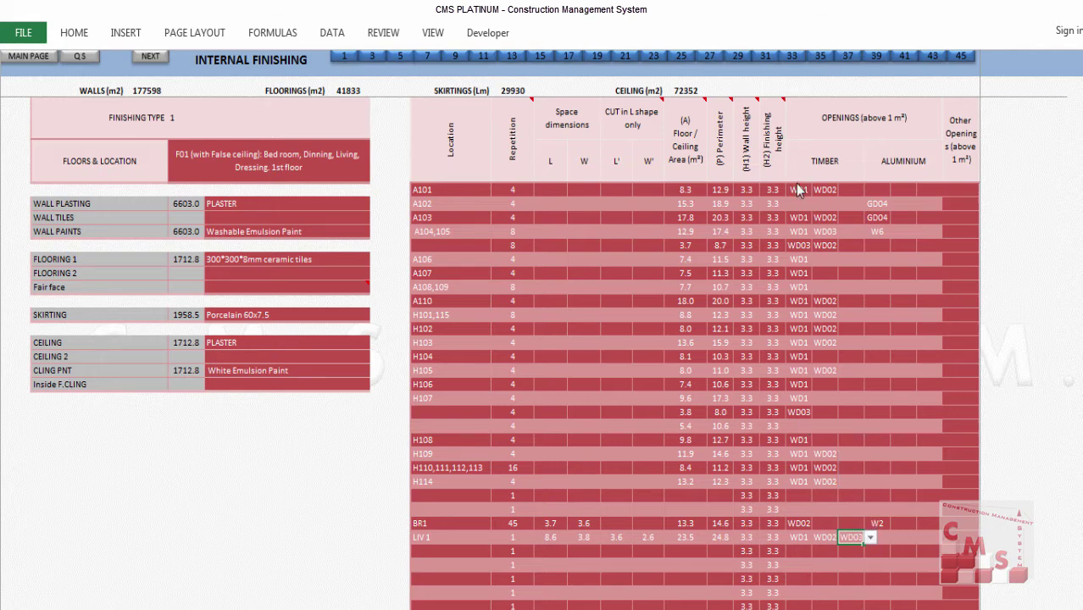
left_click(887, 536)
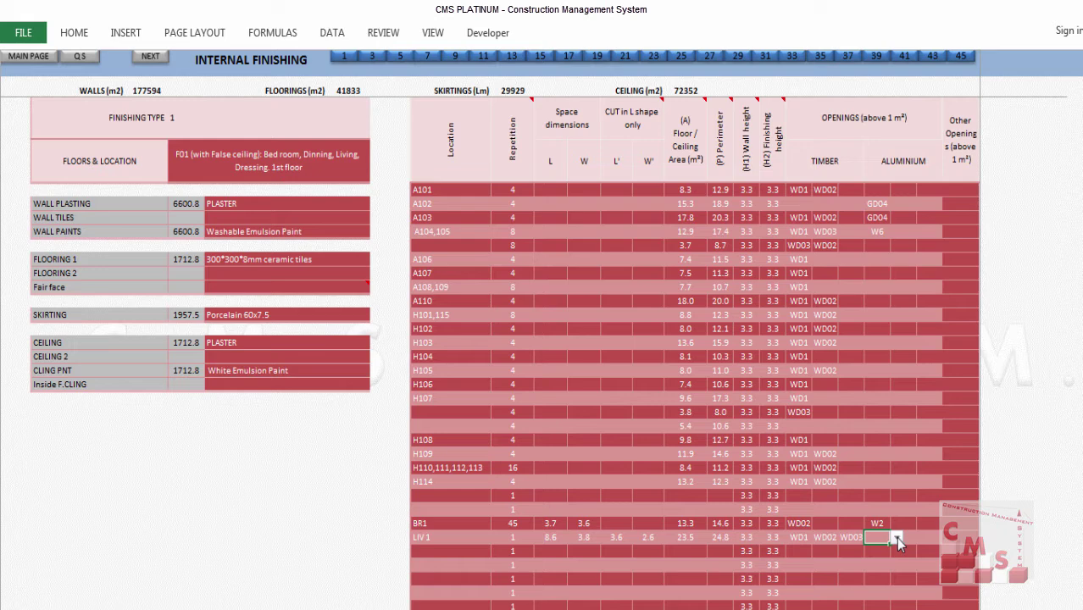
left_click(896, 538)
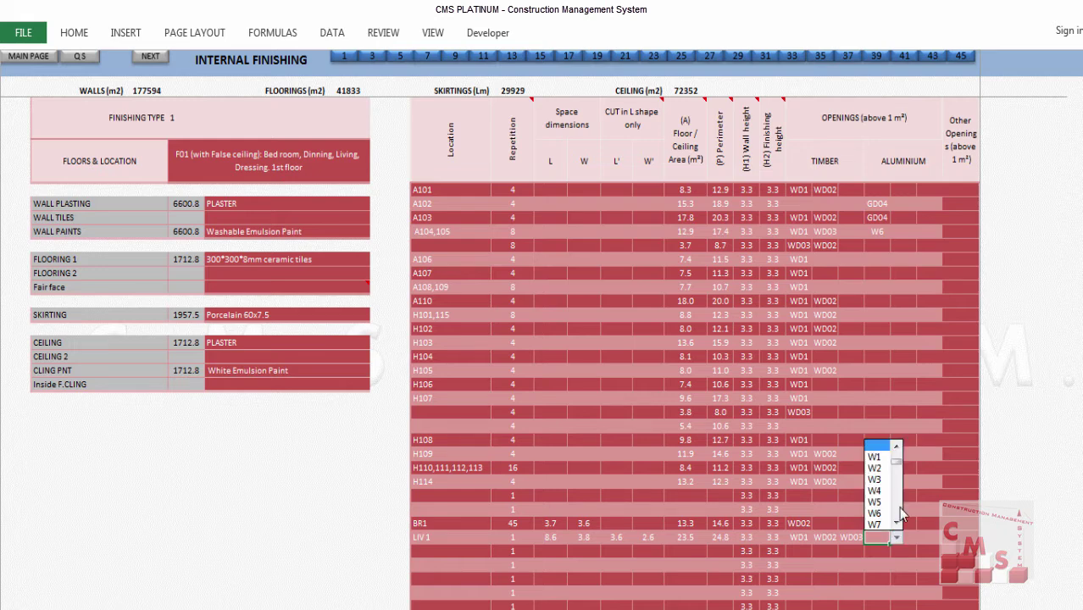
scroll(900, 462, "down", 3)
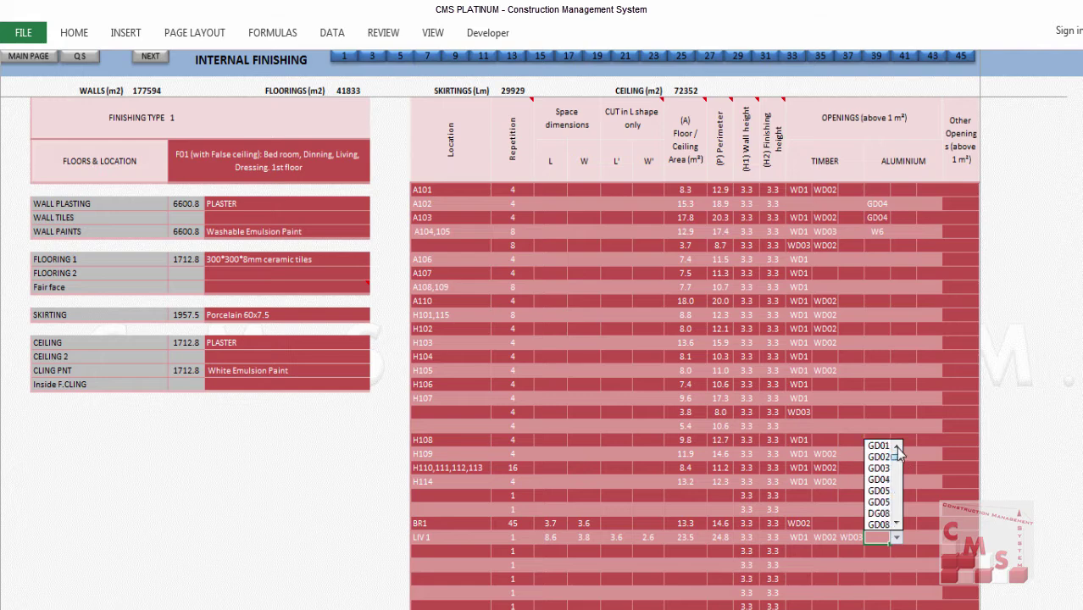
left_click(886, 480)
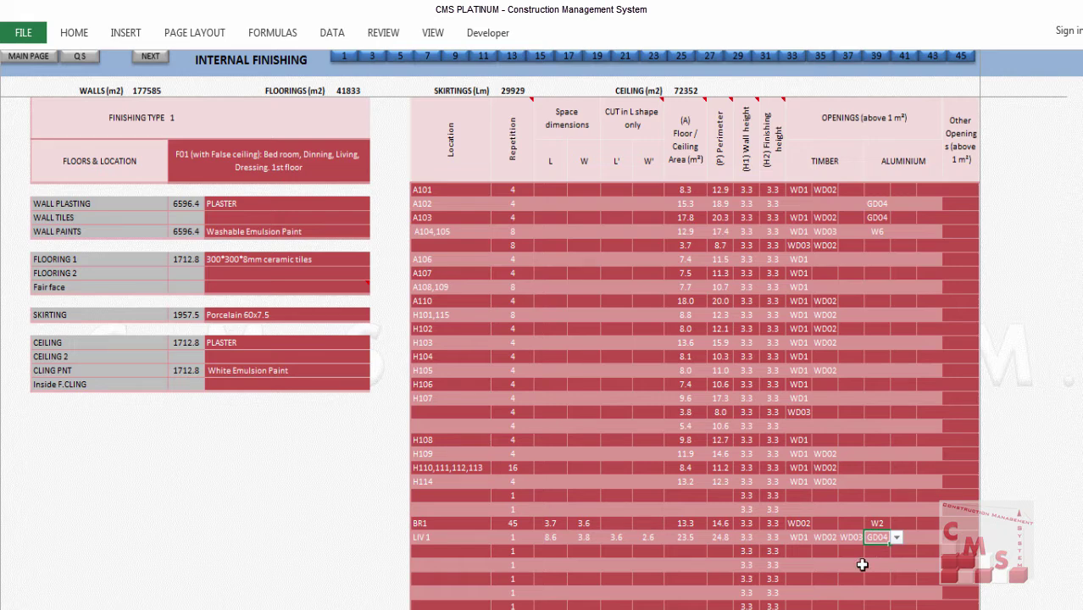
Step: Check the living rooms on the floor plan in the G+M+15 Arch. drawing and set LIV 1's repetition to 60 on the Internal Finishing sheet
left_click(314, 602)
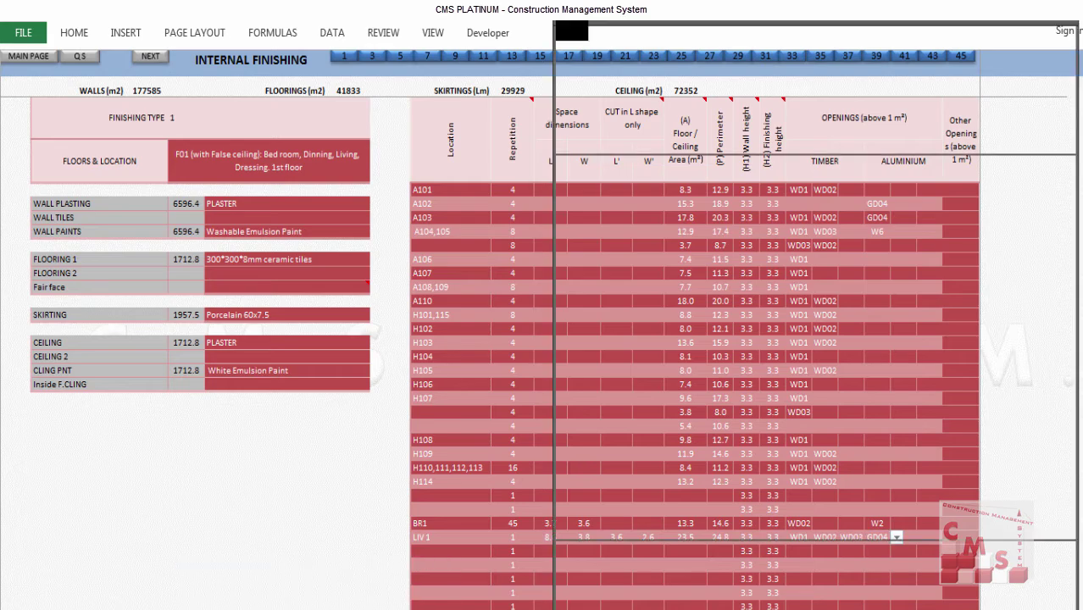
scroll(839, 411, "down", 2)
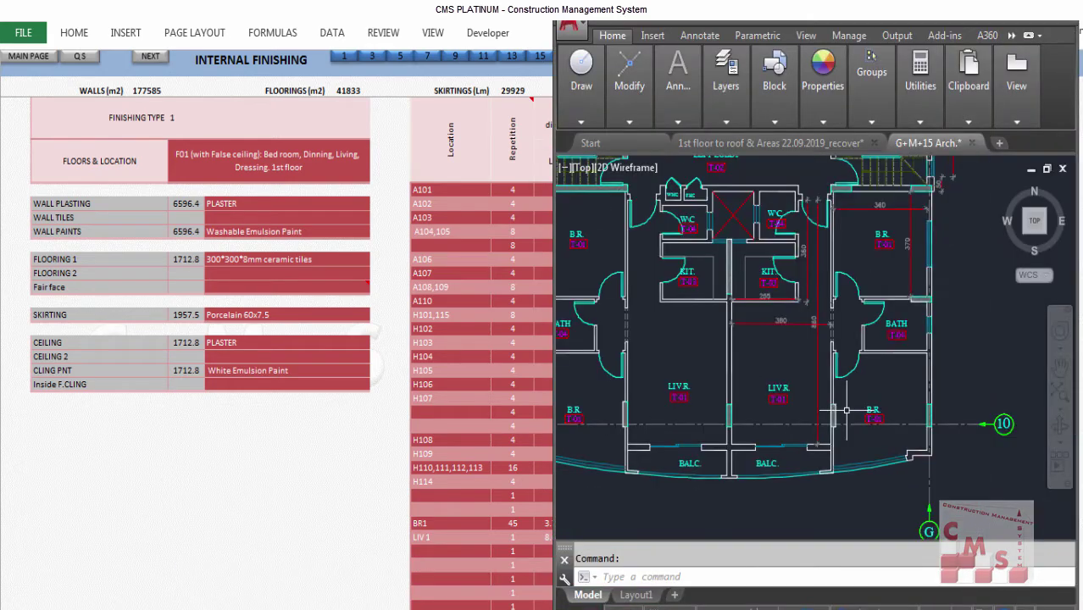
scroll(724, 357, "down", 3)
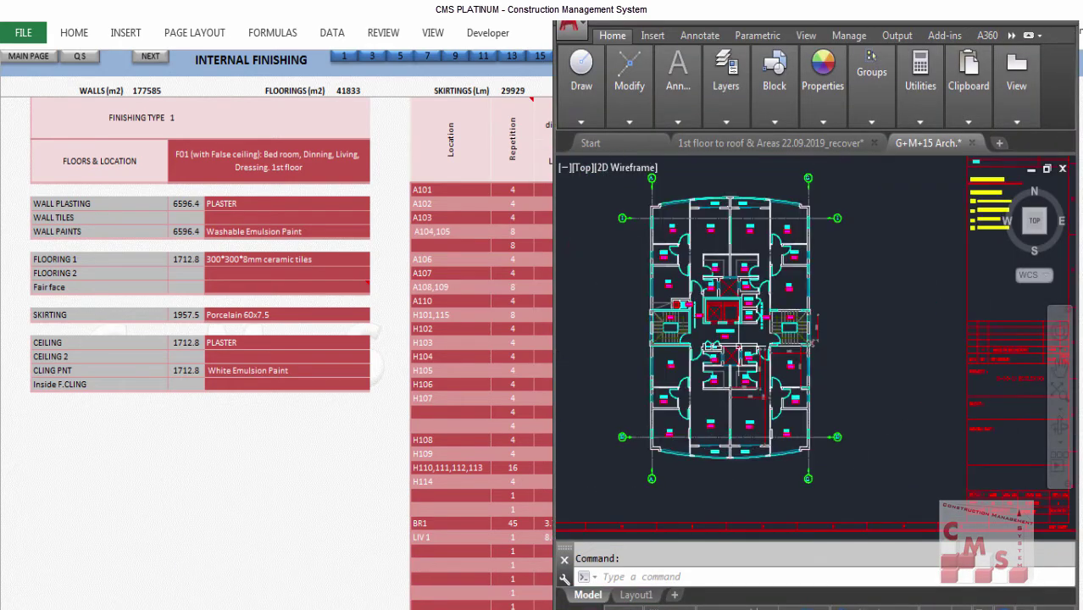
scroll(732, 206, "up", 1)
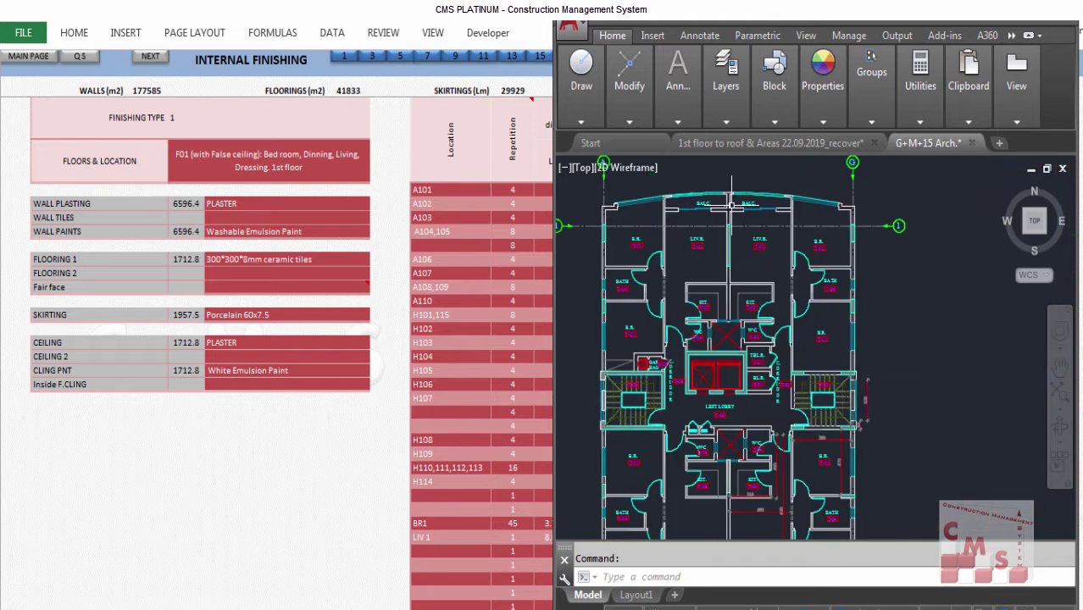
left_click(488, 546)
left_click(516, 540)
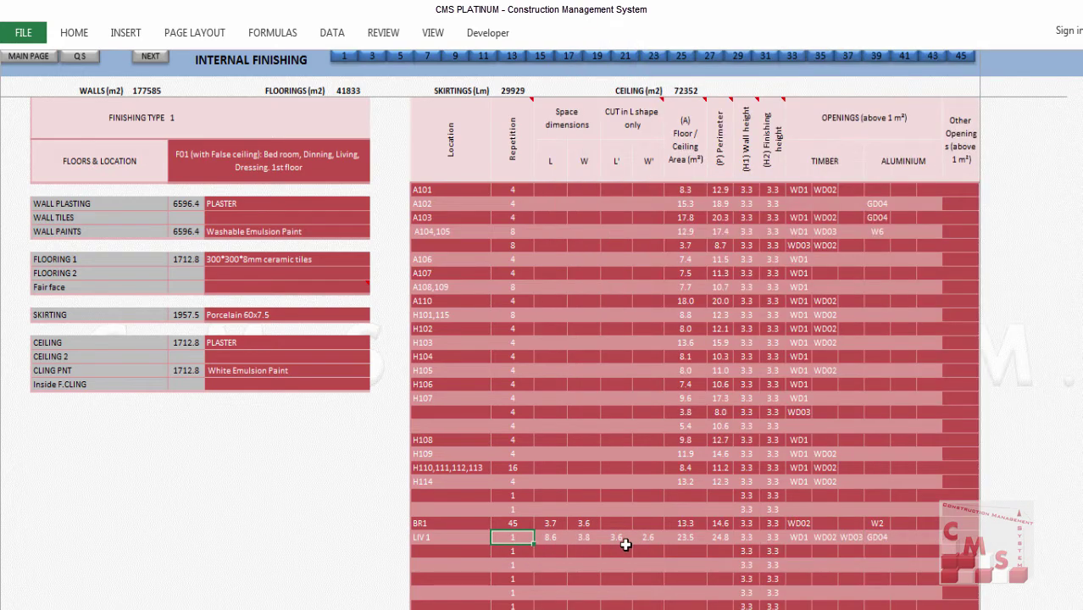
type("60")
key("Return")
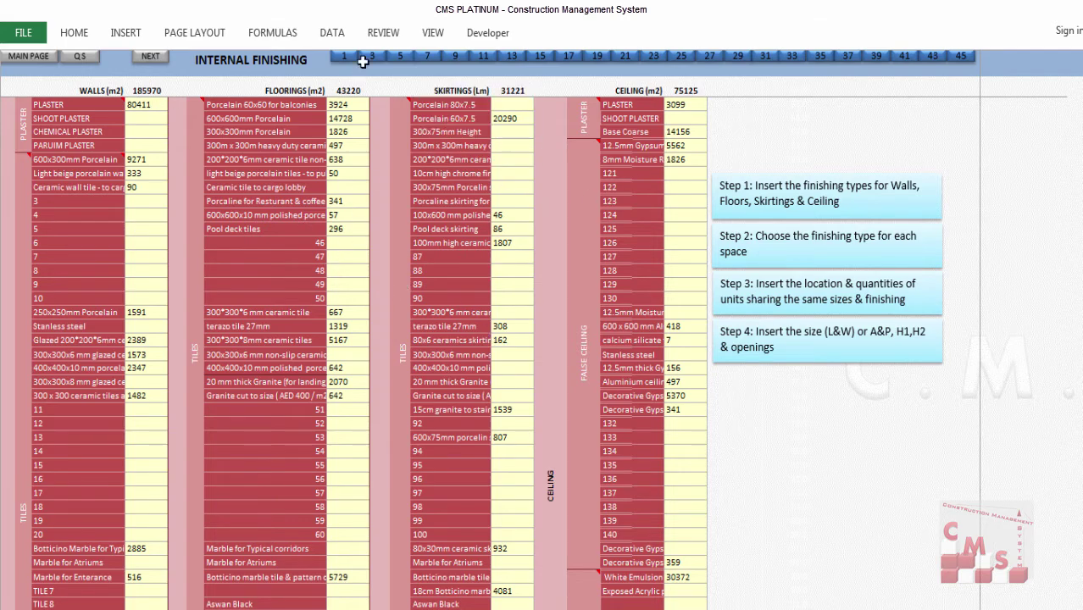
Step: Go to the end of Finishing Type 1's room rows and examine the space and L-shape cut dimensions of BR1 and LIV 1
scroll(430, 225, "down", 15)
scroll(459, 395, "down", 10)
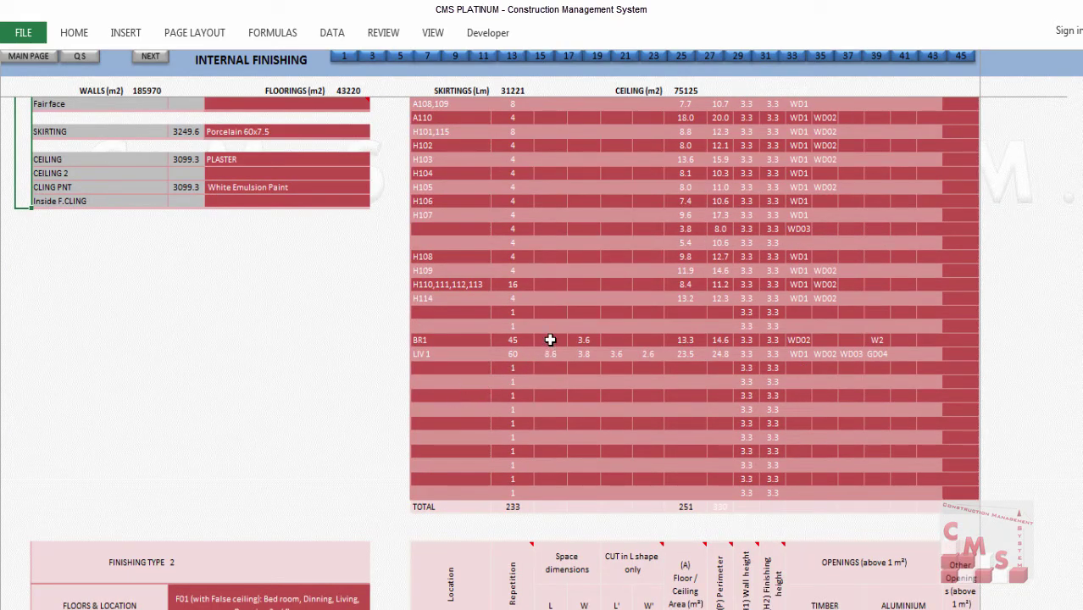
left_click_drag(550, 340, 645, 352)
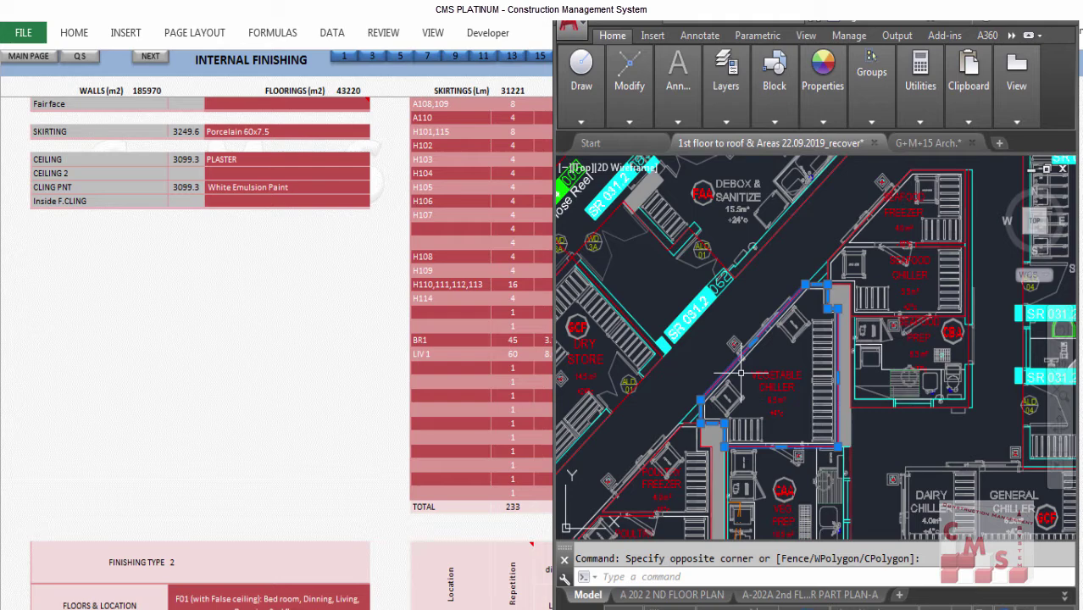
Step: Trace the Vegetable Chiller's inner wall outline with a polyline through its corners
scroll(741, 372, "up", 2)
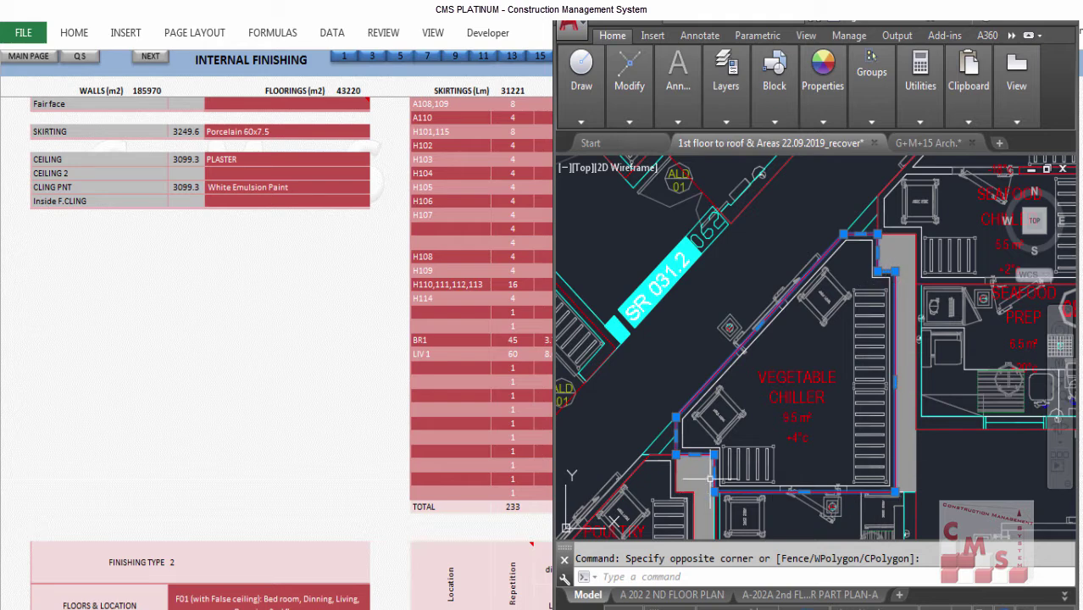
type("P")
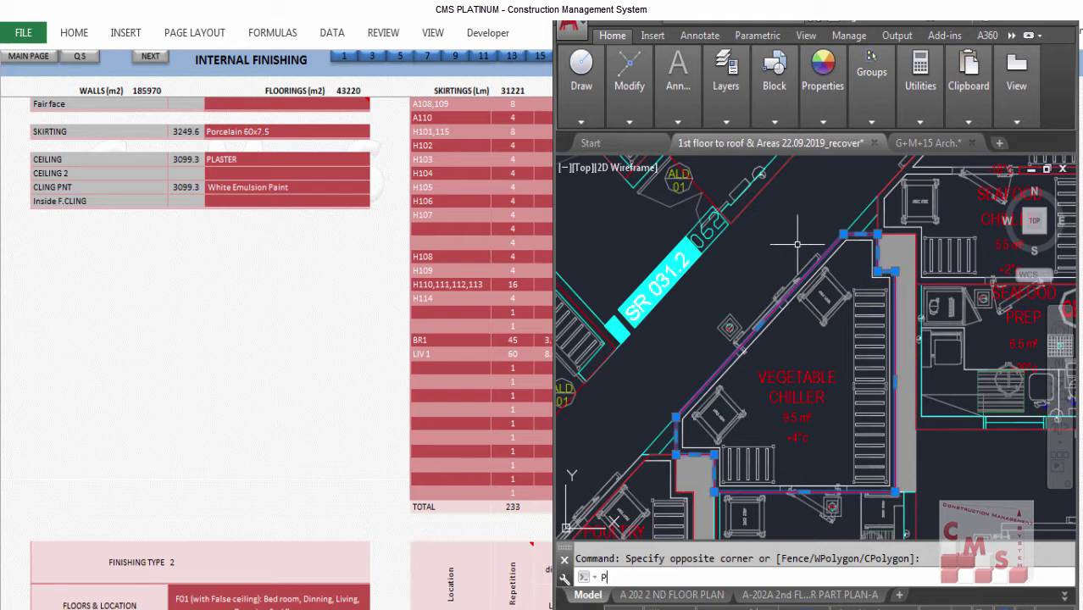
type("L")
key("Return")
left_click(873, 243)
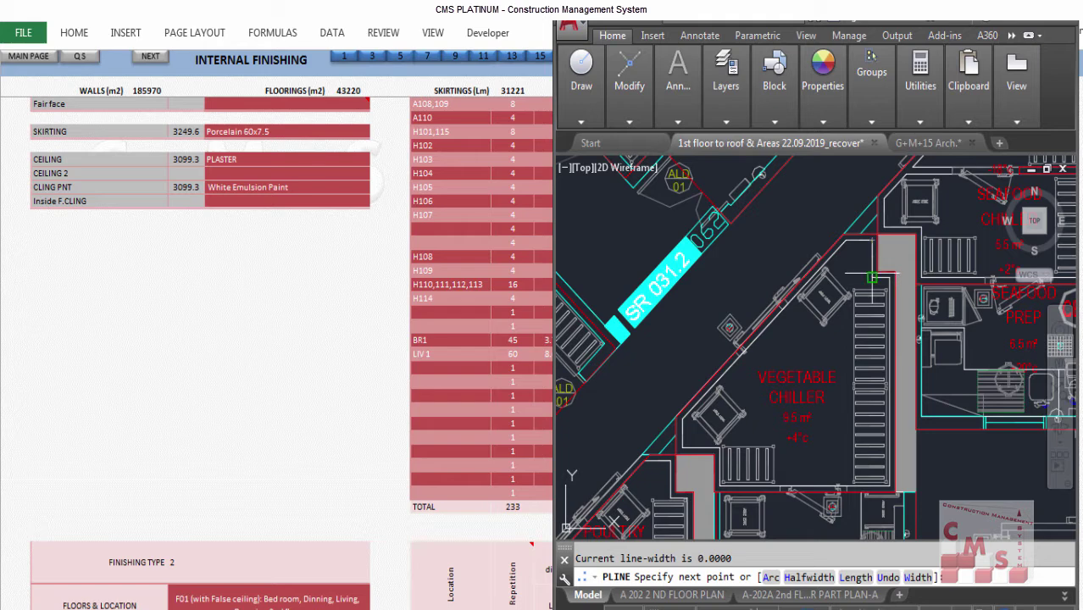
left_click(873, 281)
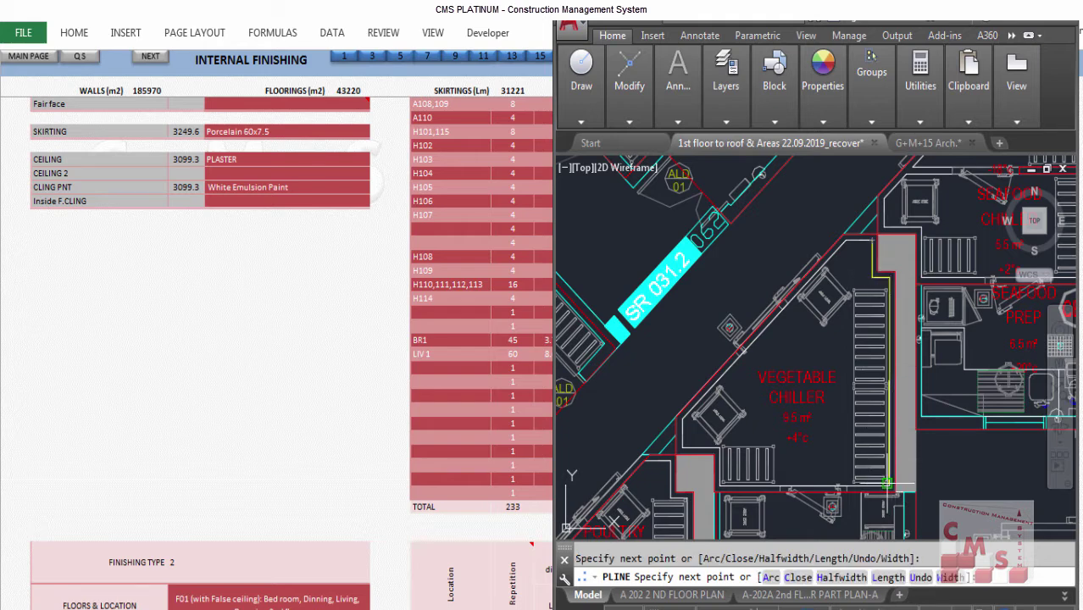
left_click(887, 483)
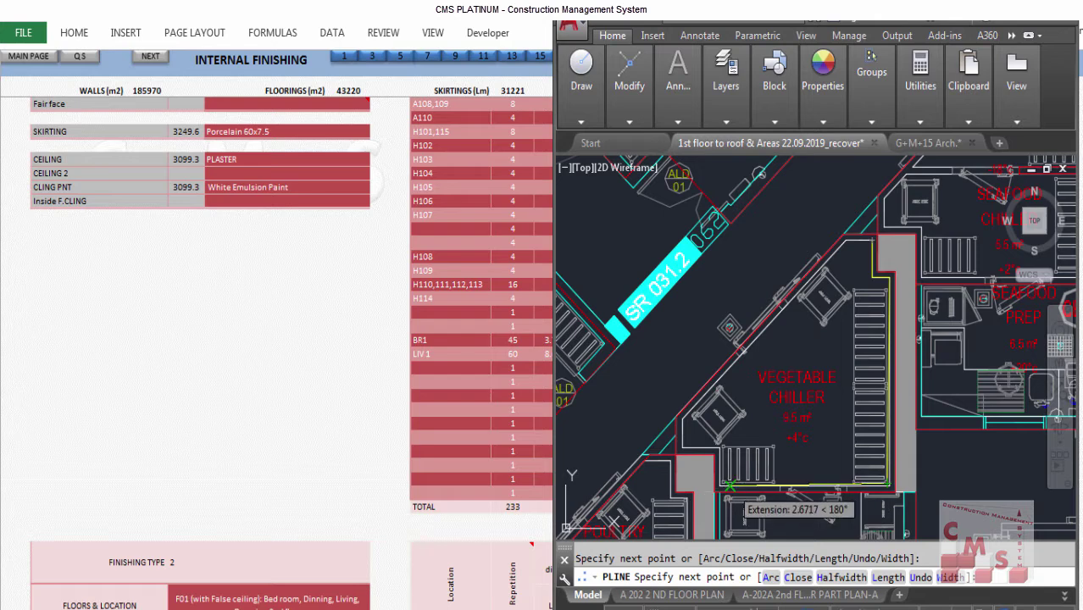
left_click(718, 484)
left_click(719, 445)
left_click(680, 446)
left_click(842, 244)
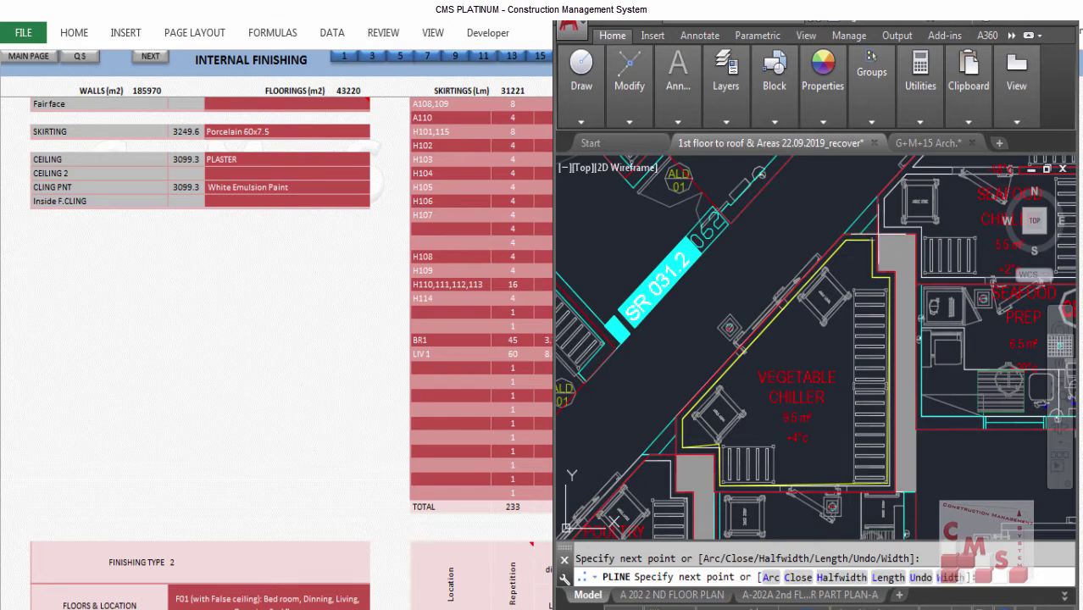
key("Escape")
Step: List the properties of the polyline around the Vegetable Chiller to read its area and perimeter
scroll(767, 485, "up", 2)
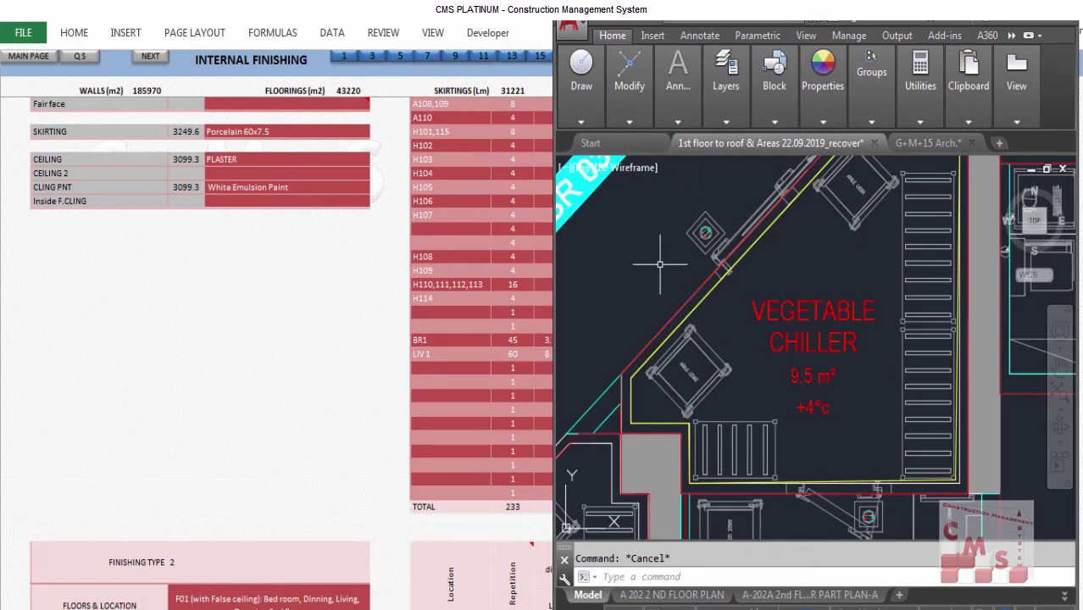
left_click(712, 286)
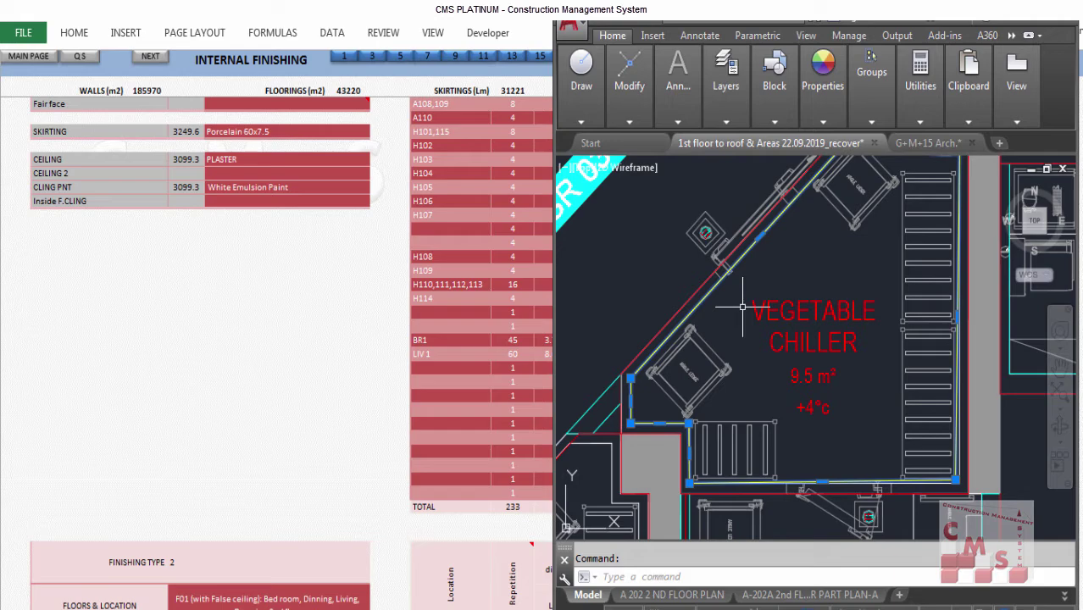
type("LI")
key("Return")
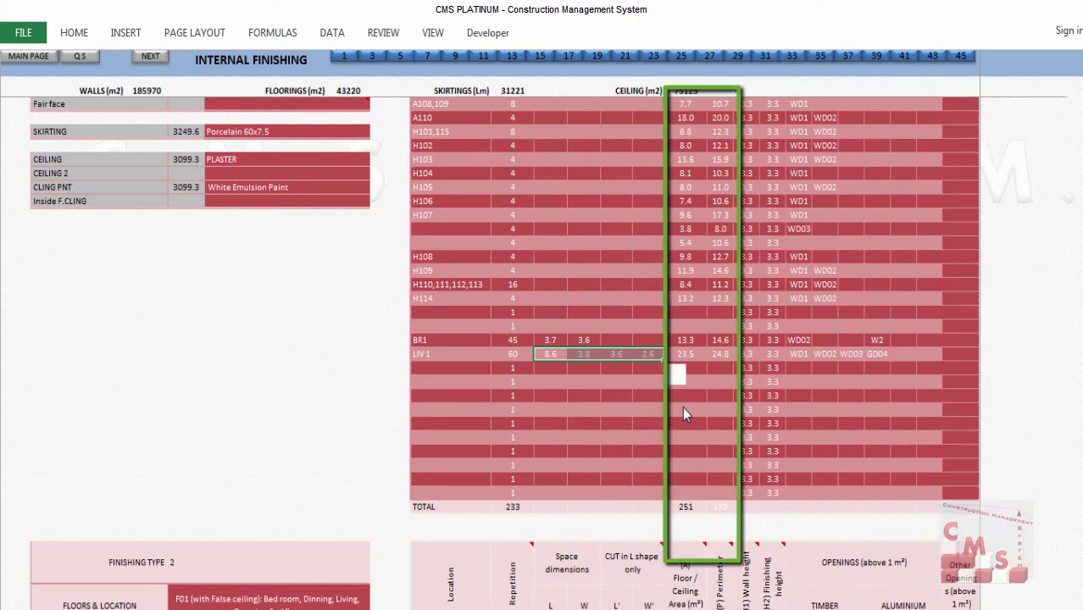
Step: On the Internal Finishing sheet, select the floor/ceiling area cell in the empty row below LIV 1
left_click(683, 407)
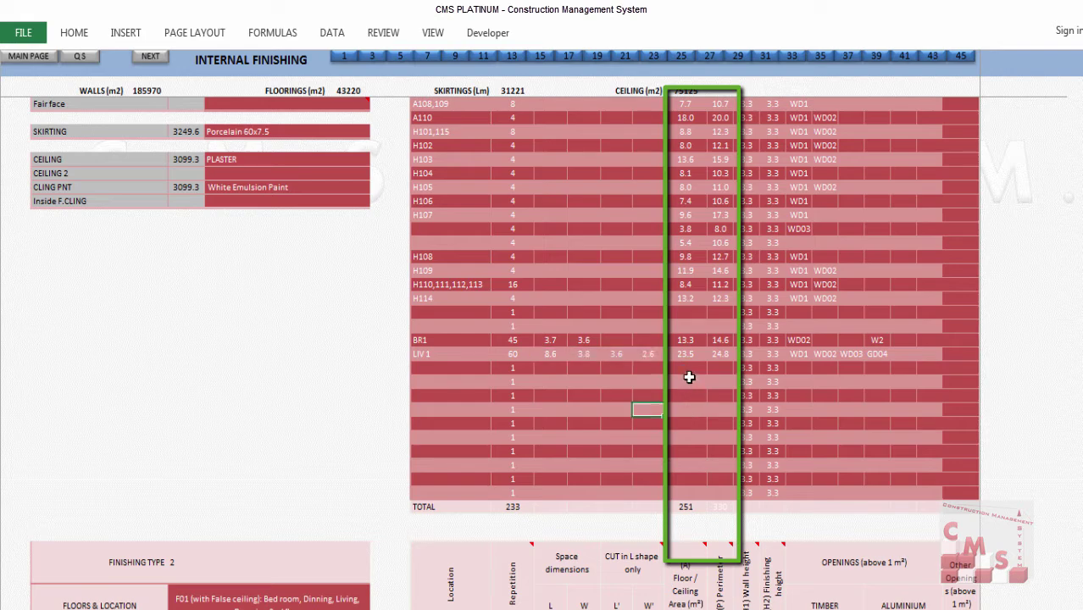
scroll(689, 381, "up", 1)
scroll(690, 379, "up", 4)
left_click(683, 552)
left_click(721, 552)
left_click(687, 551)
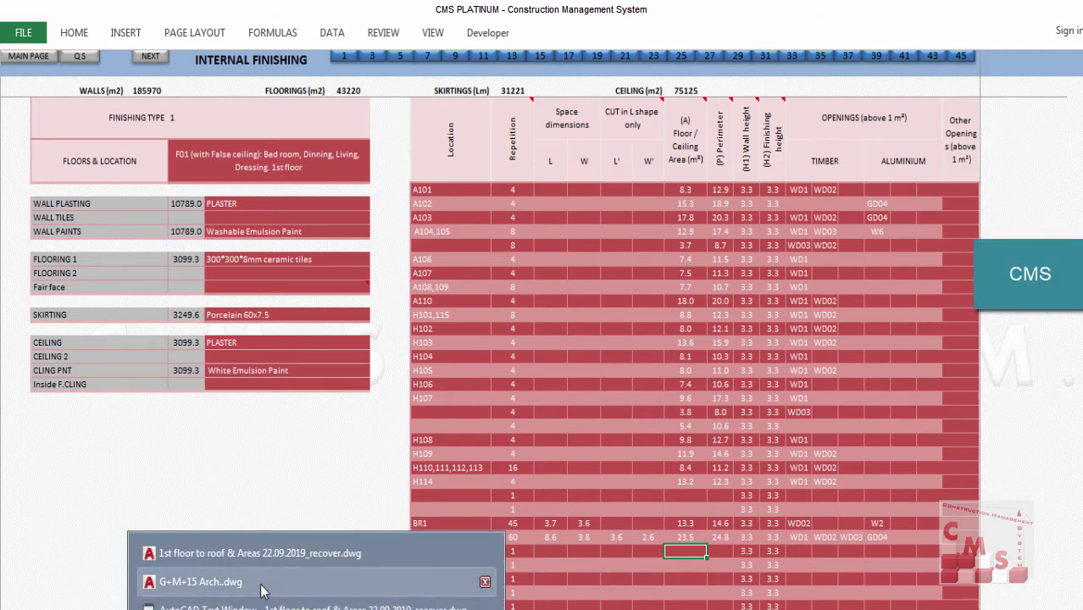
Step: Switch to the 1st floor to roof drawing in AutoCAD and examine the Vegetable Chiller's traced outline and its listing
left_click(274, 554)
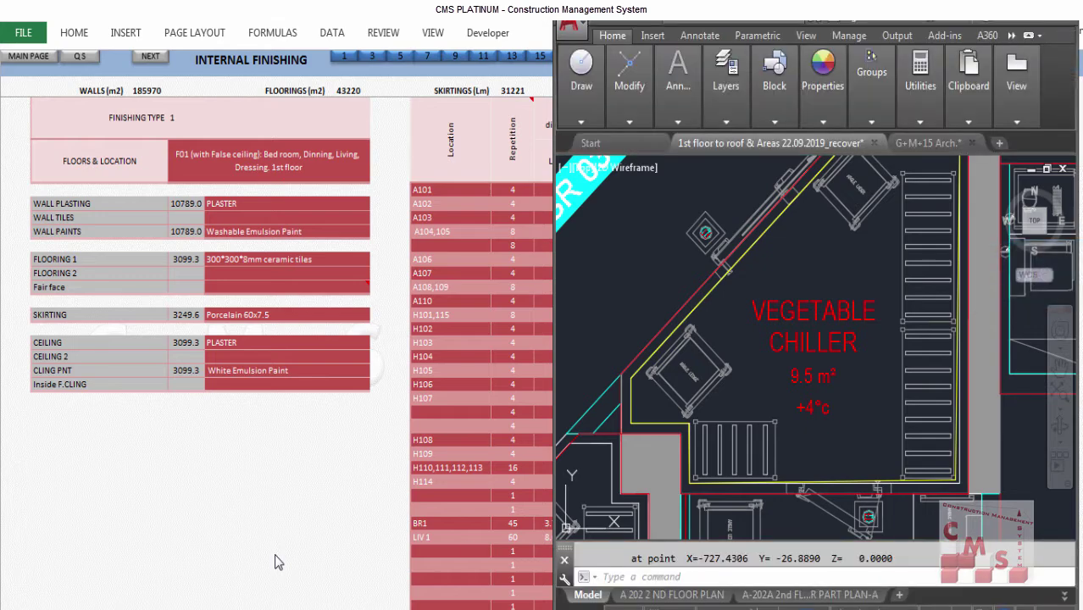
scroll(754, 536, "up", 5)
scroll(754, 535, "down", 3)
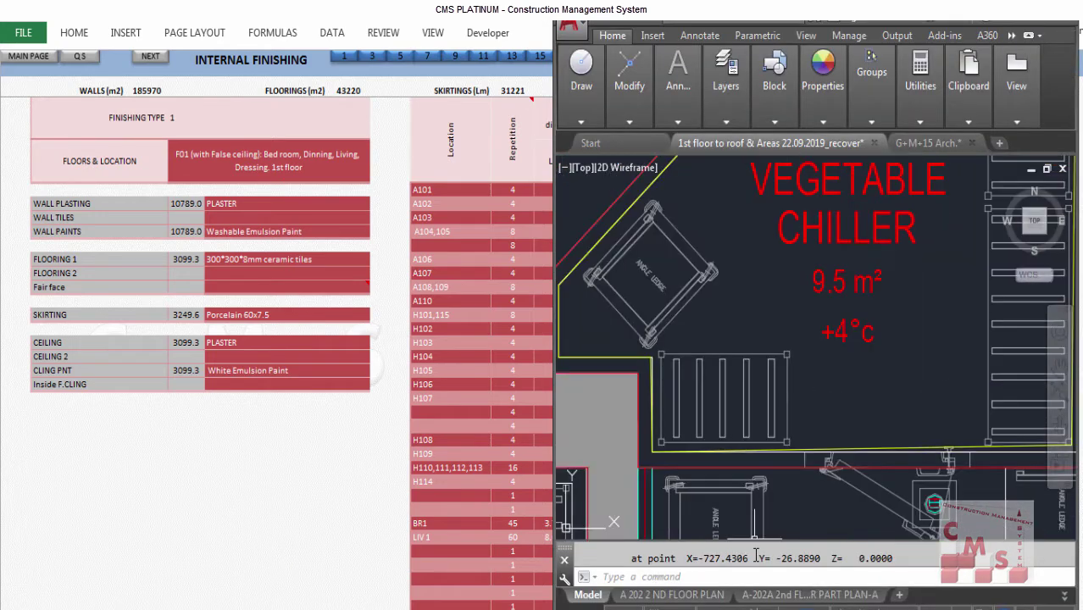
scroll(754, 536, "down", 2)
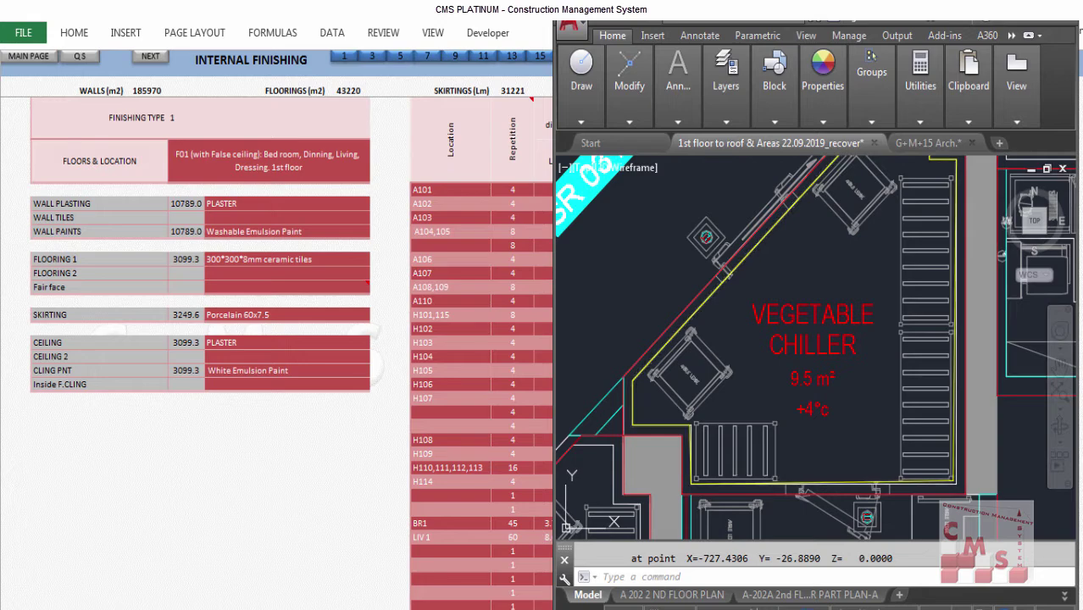
key("ctrl+a")
key("Escape")
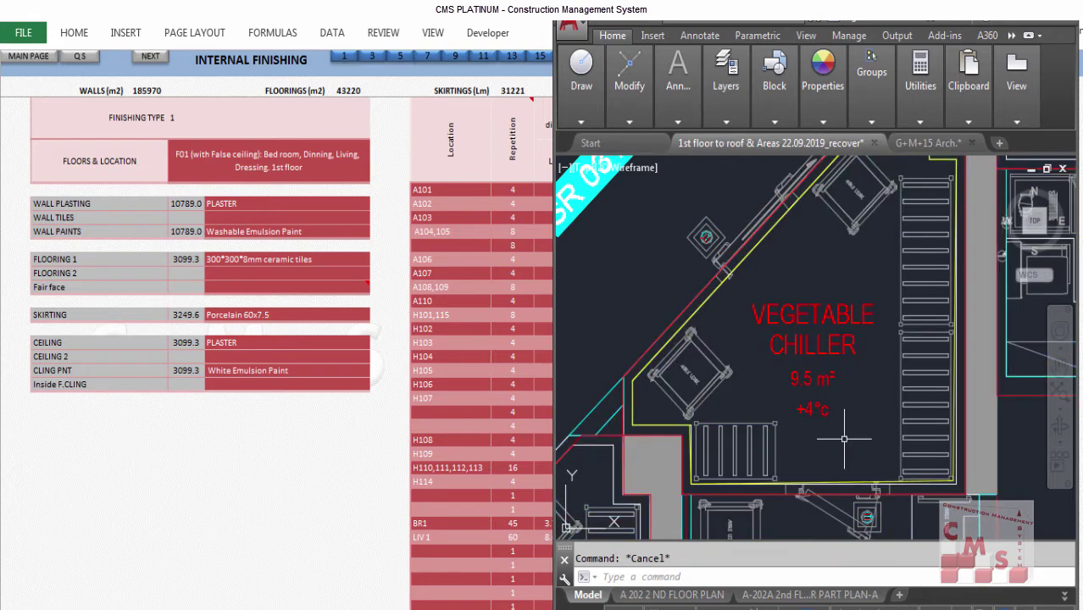
Step: Return to the Internal Finishing sheet and enter area 9.3 and perimeter 13.2 in the row below LIV 1
key("alt+Tab")
type("9.3")
key("Tab")
type("13.2")
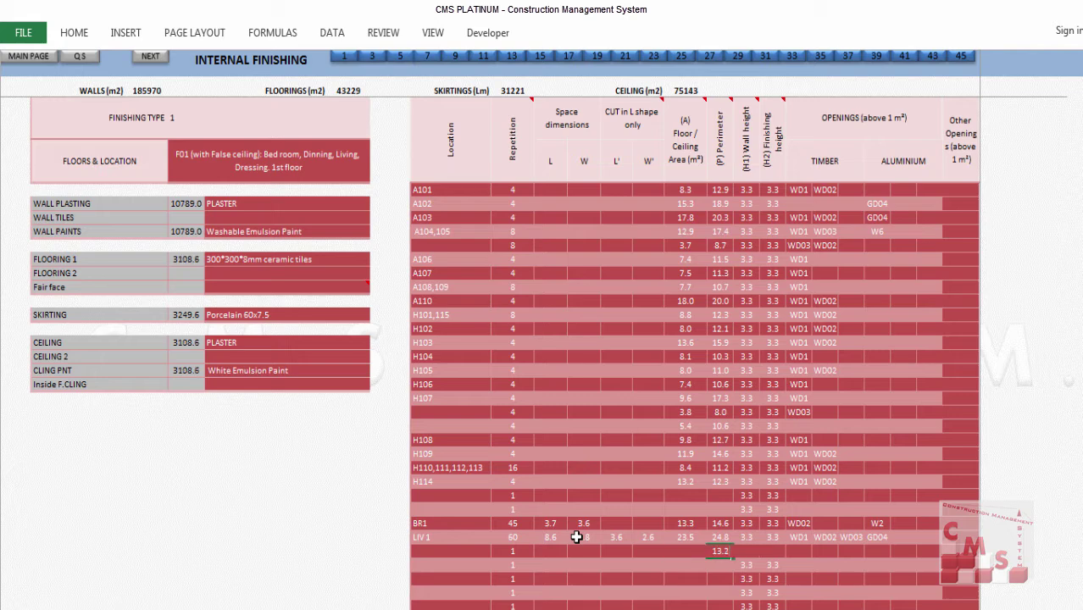
key("Return")
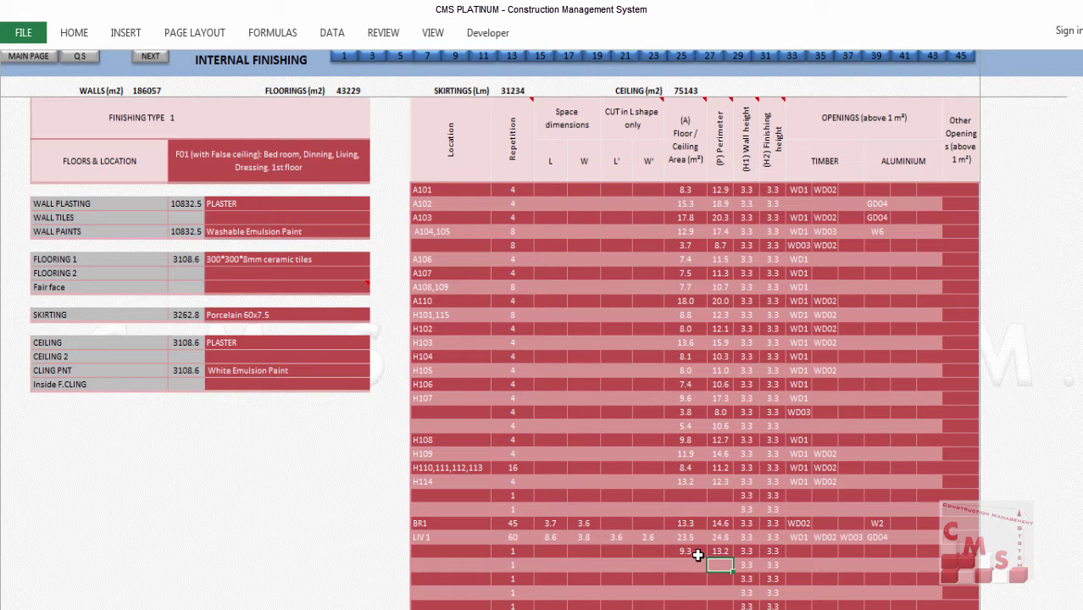
Step: Set the first timber opening of the row below LIV 1 to WD03 and its repetition to 20
left_click(792, 552)
left_click(817, 553)
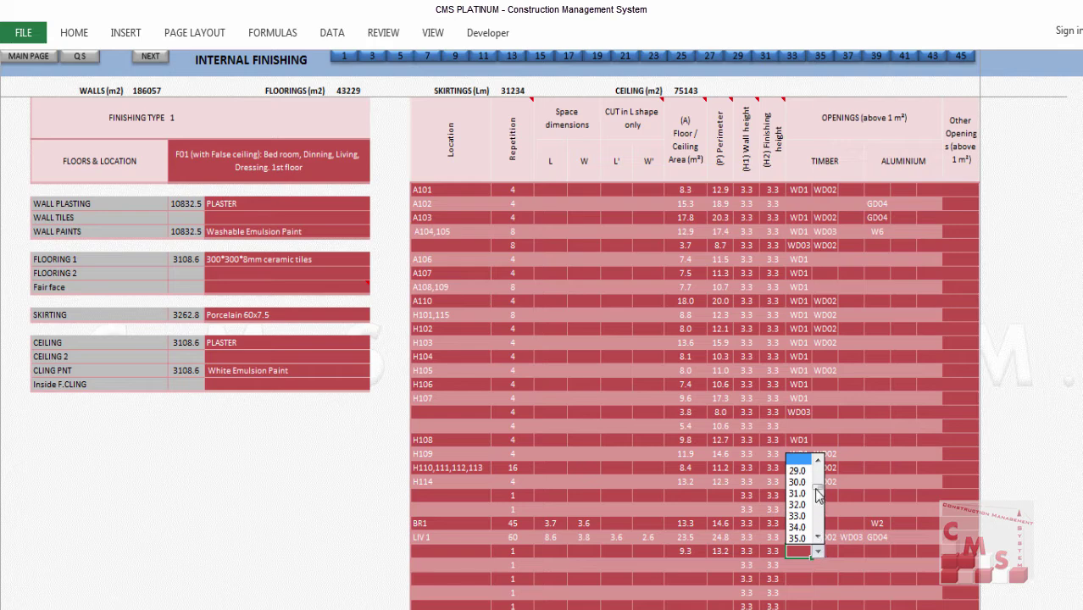
left_click_drag(818, 490, 819, 467)
left_click(801, 504)
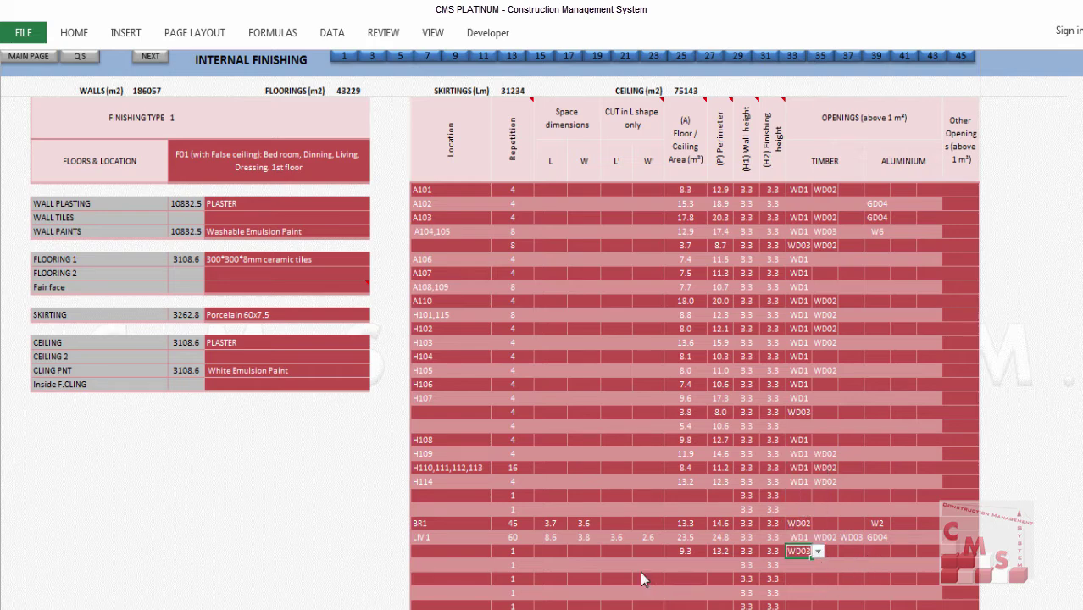
left_click(524, 554)
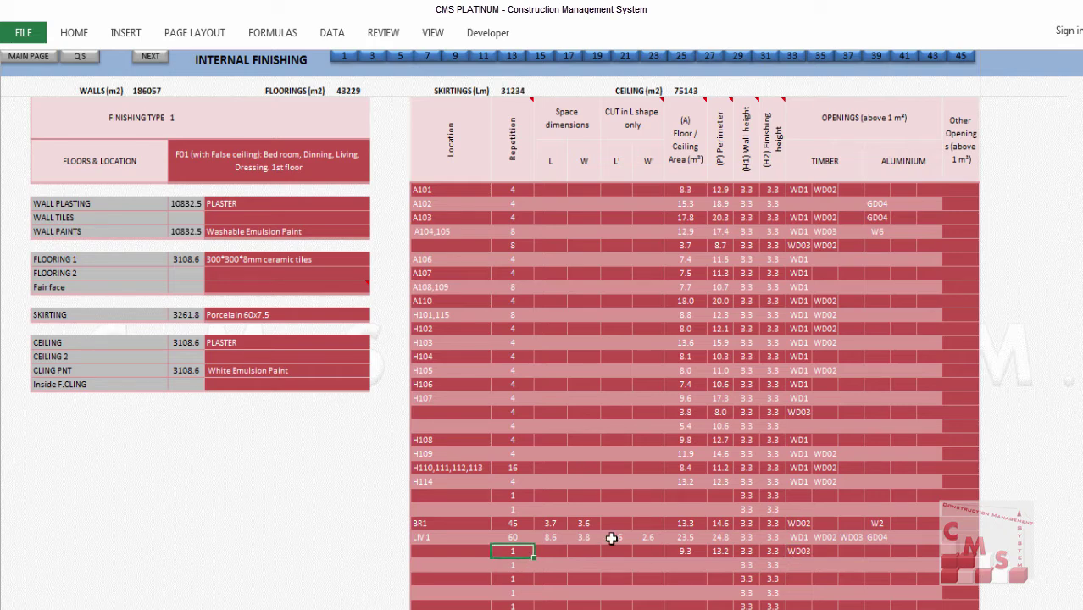
type("20")
key("Return")
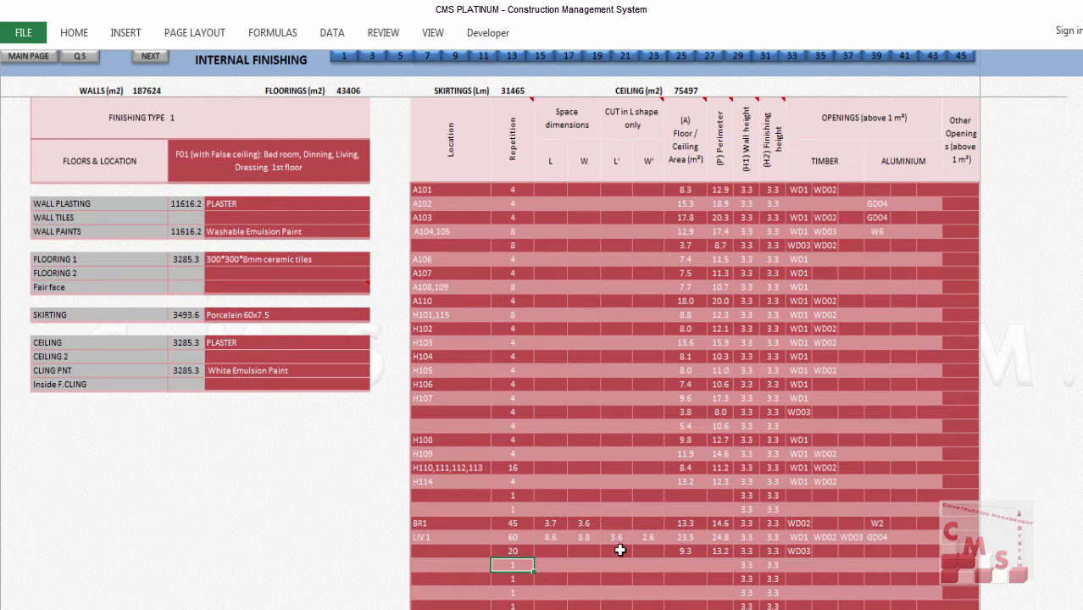
Step: Review the area and perimeter entries below LIV 1 and the other finishing type tables down to Finishing Type 4
left_click(690, 552)
left_click(715, 552)
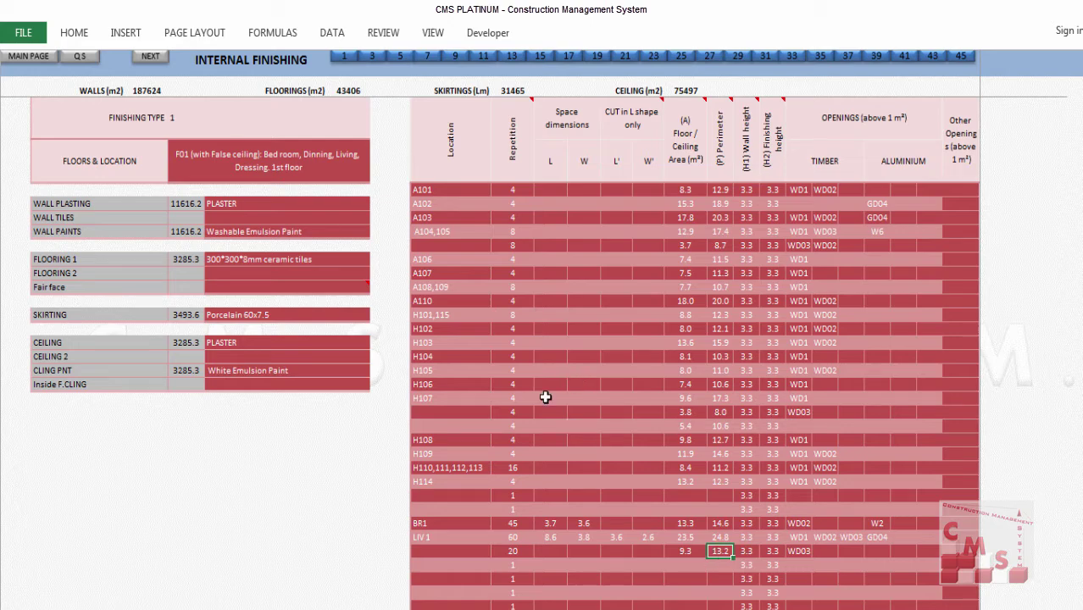
scroll(535, 428, "down", 10)
scroll(535, 428, "down", 20)
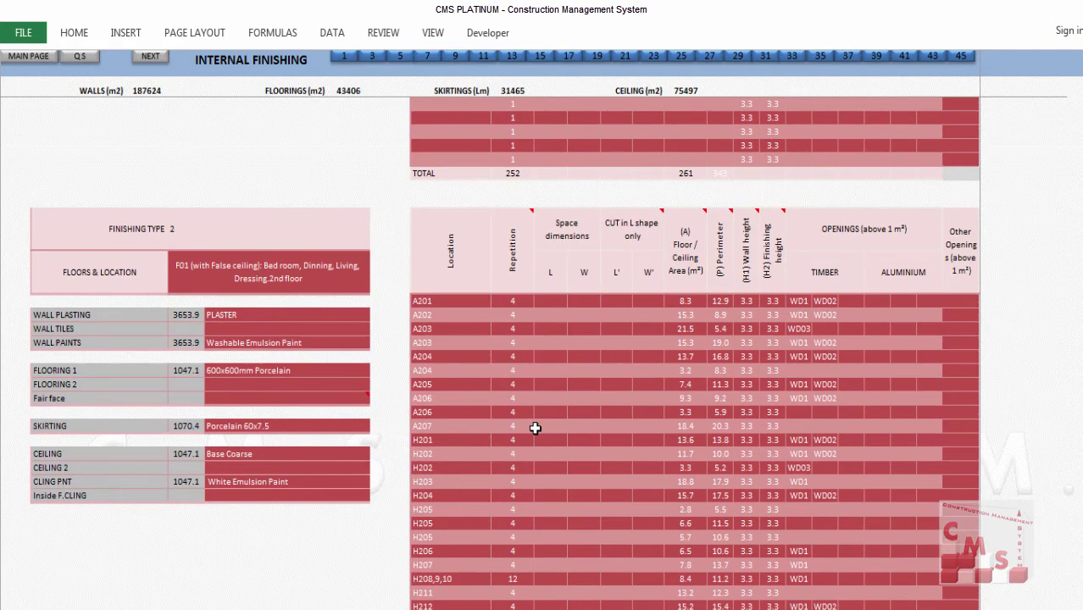
scroll(200, 530, "down", 3)
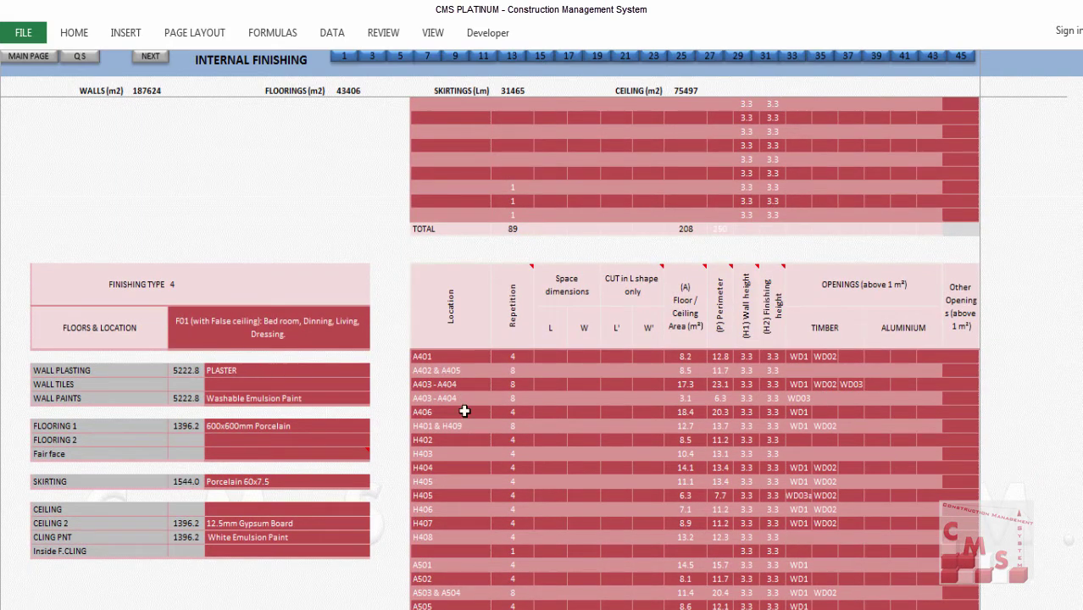
Step: Examine the material selections and room quantity tables of finishing types 4 through 12 on the Internal Finishing sheet
scroll(618, 496, "down", 1)
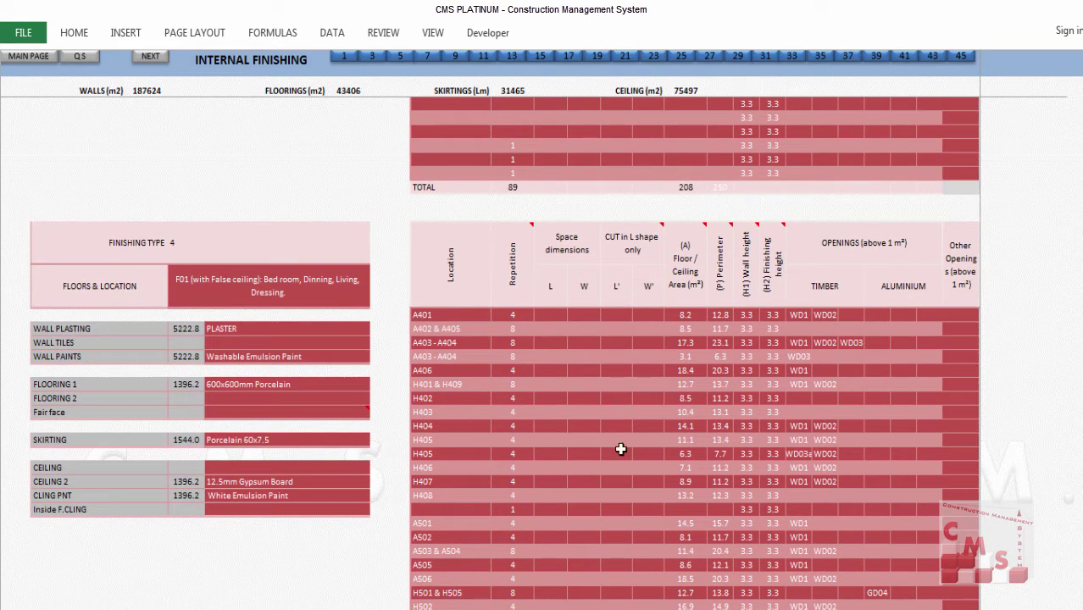
scroll(654, 384, "down", 1)
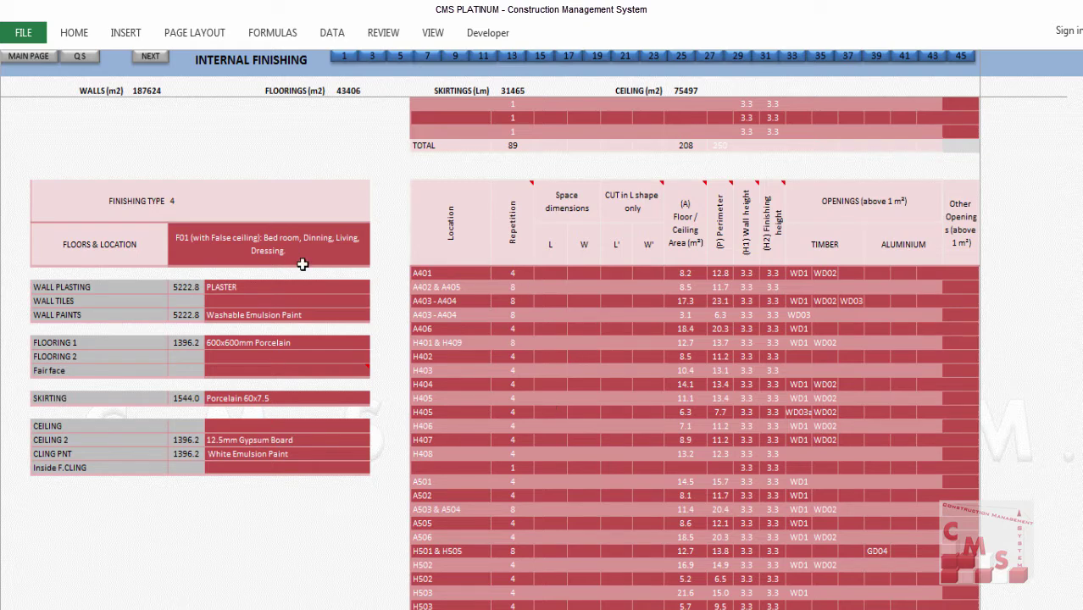
mouse_move(298, 365)
scroll(360, 505, "down", 7)
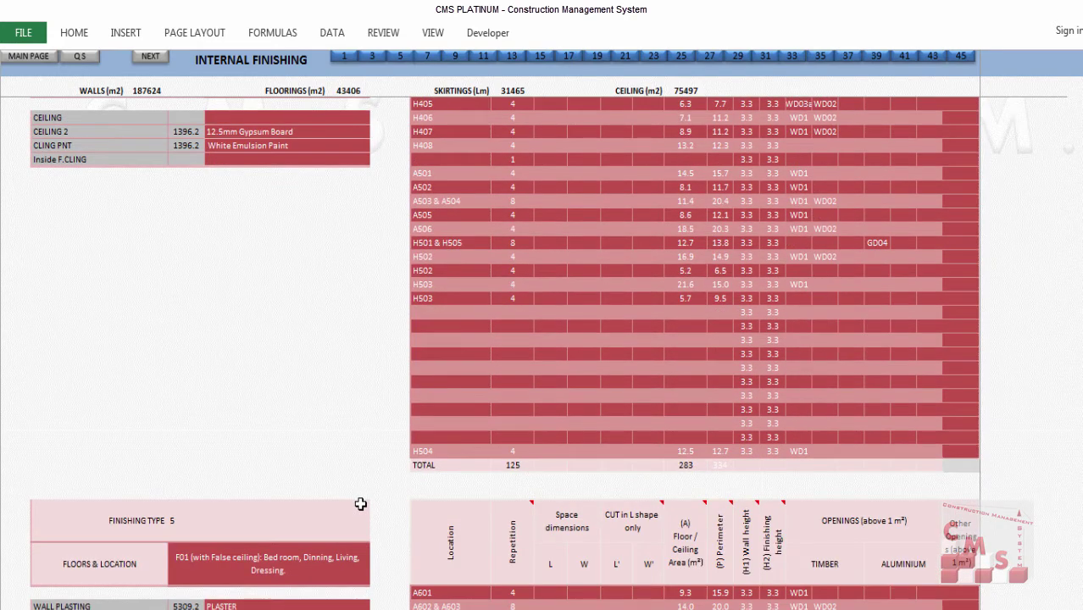
scroll(501, 489, "down", 7)
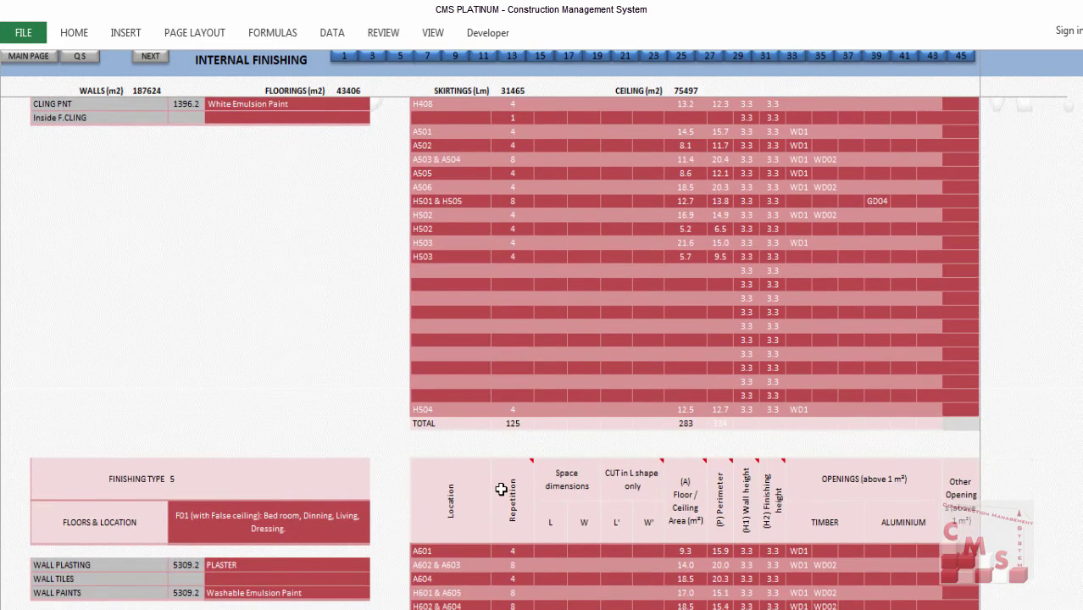
scroll(500, 489, "down", 20)
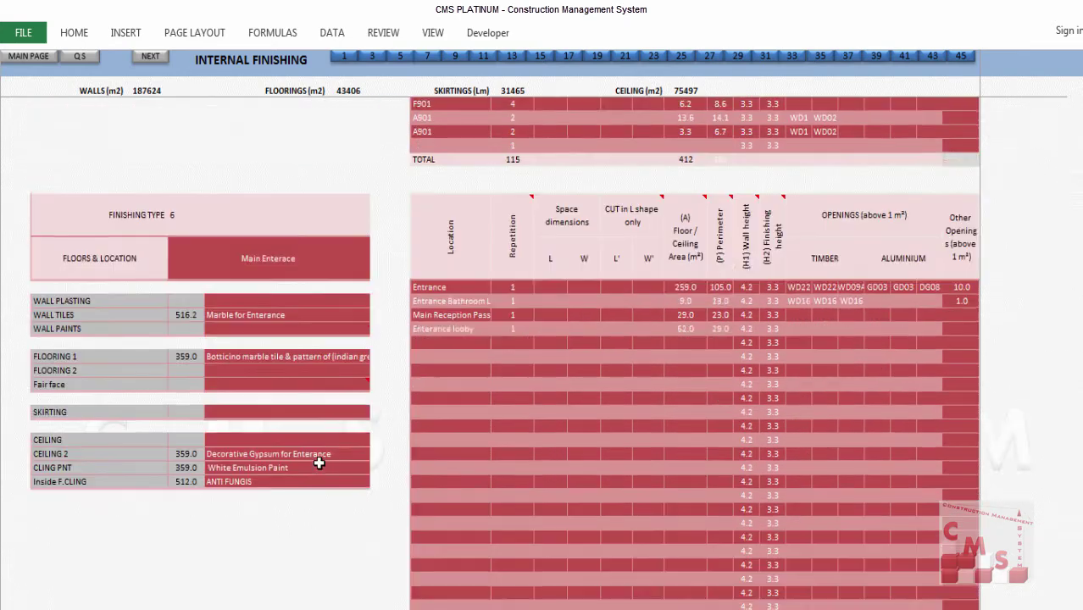
scroll(319, 462, "down", 20)
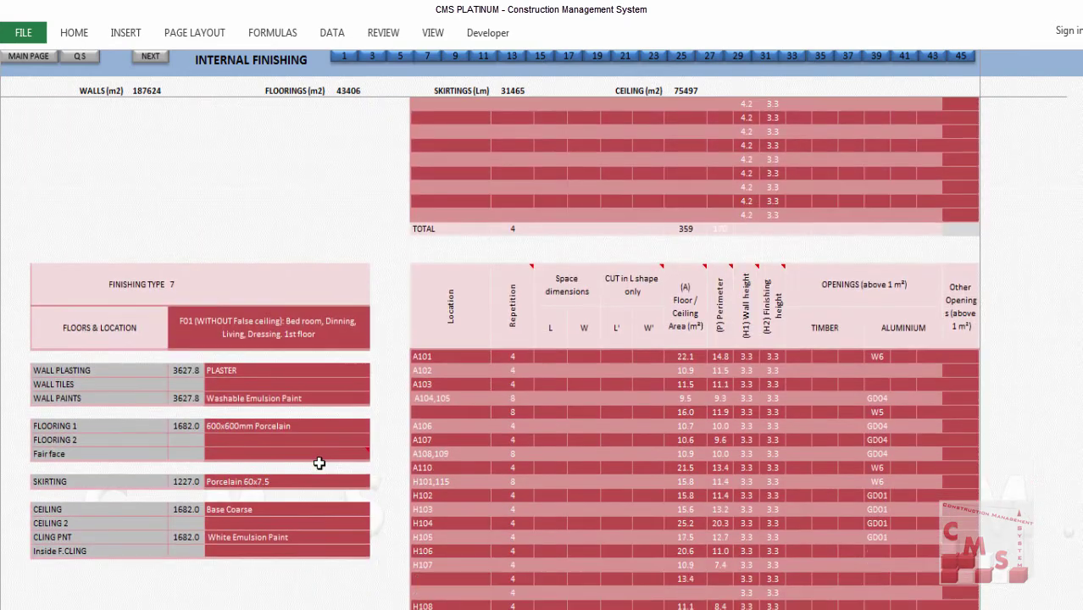
scroll(318, 462, "down", 20)
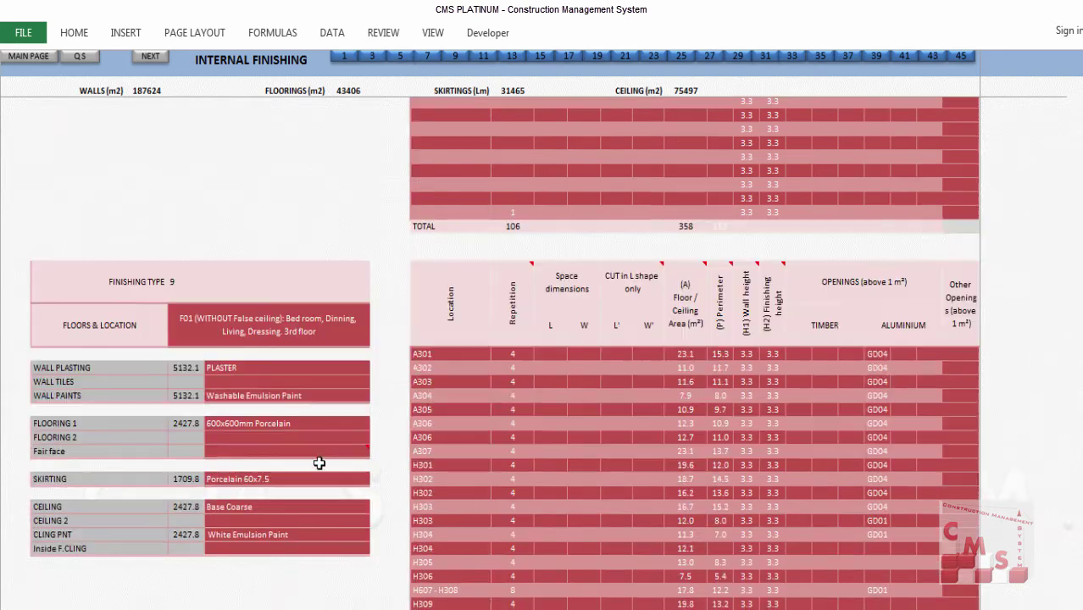
scroll(318, 462, "down", 20)
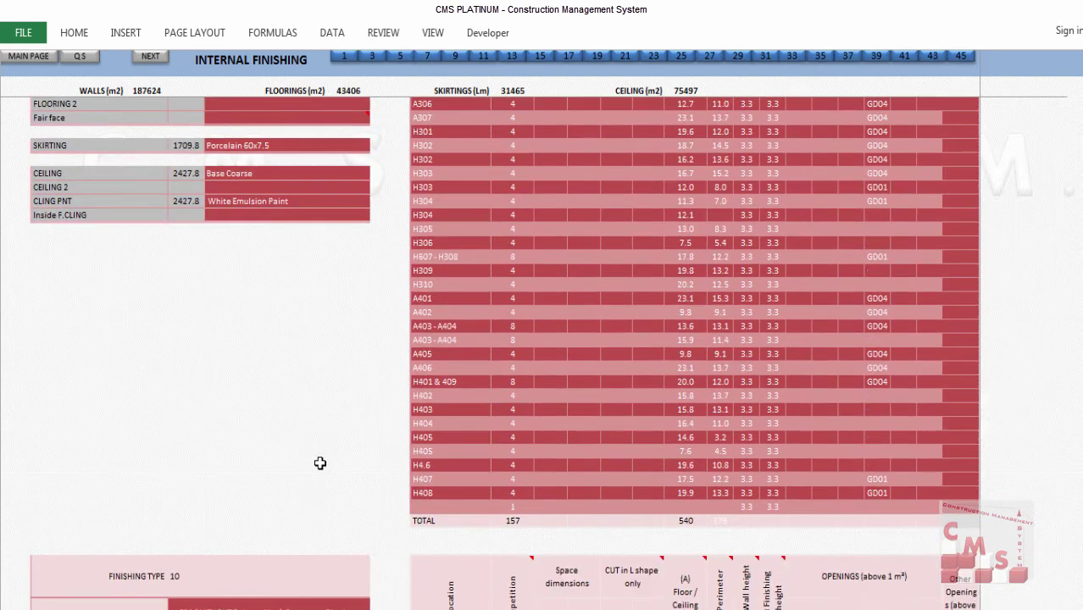
scroll(319, 463, "down", 20)
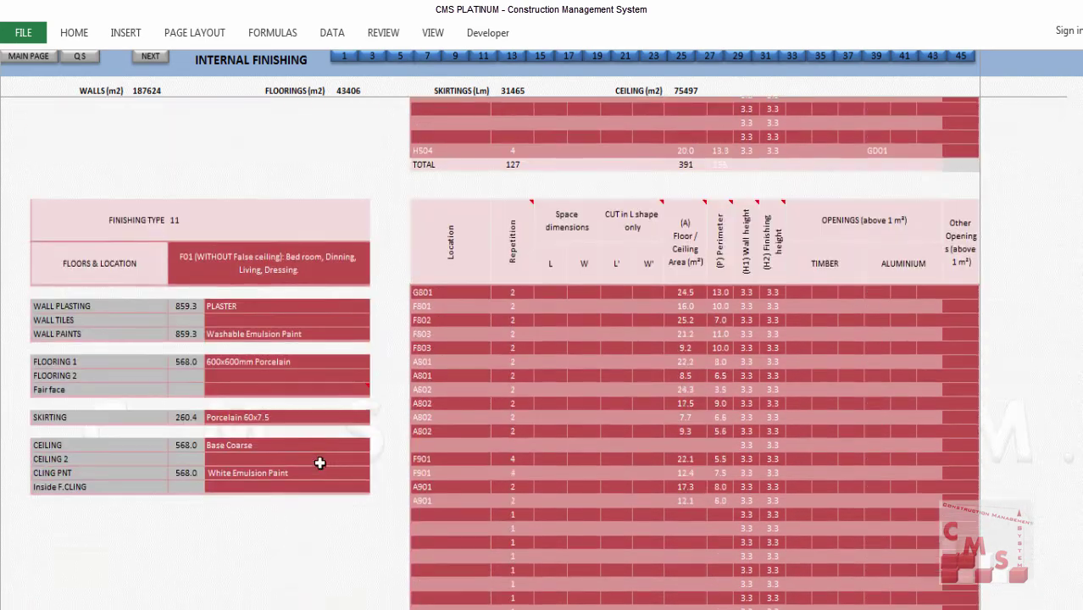
scroll(319, 463, "down", 7)
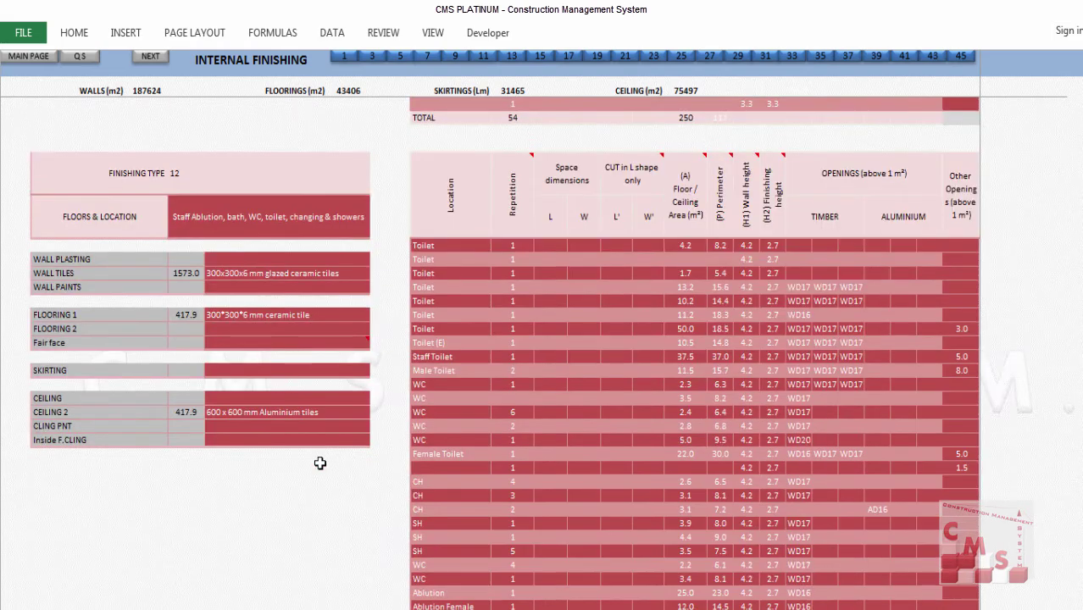
Step: Set the wall plastering of finishing type 12 to PLASTER
left_click(262, 275)
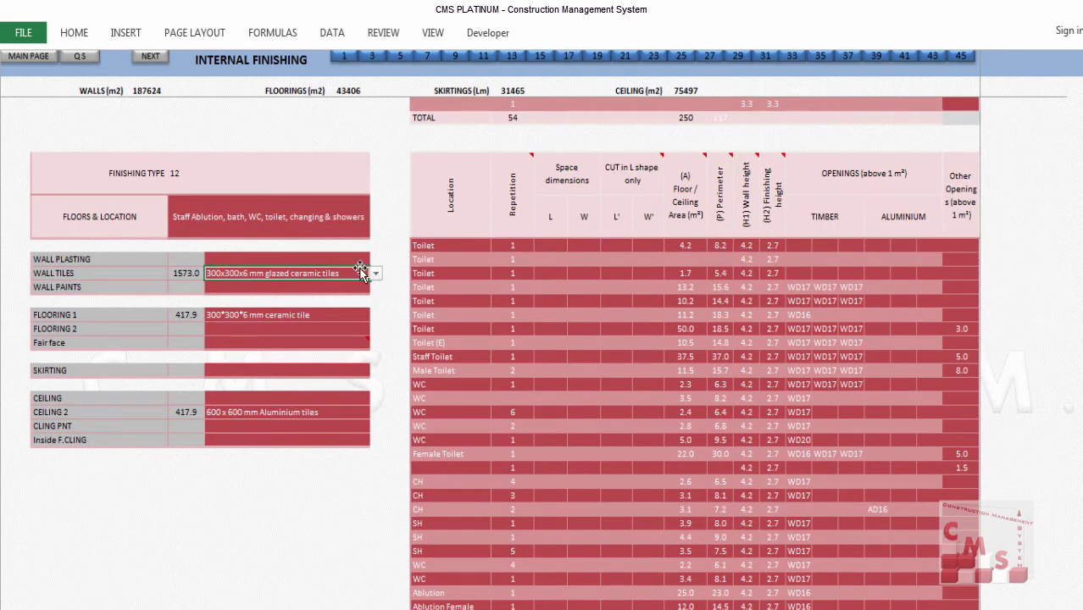
left_click(357, 261)
left_click(376, 259)
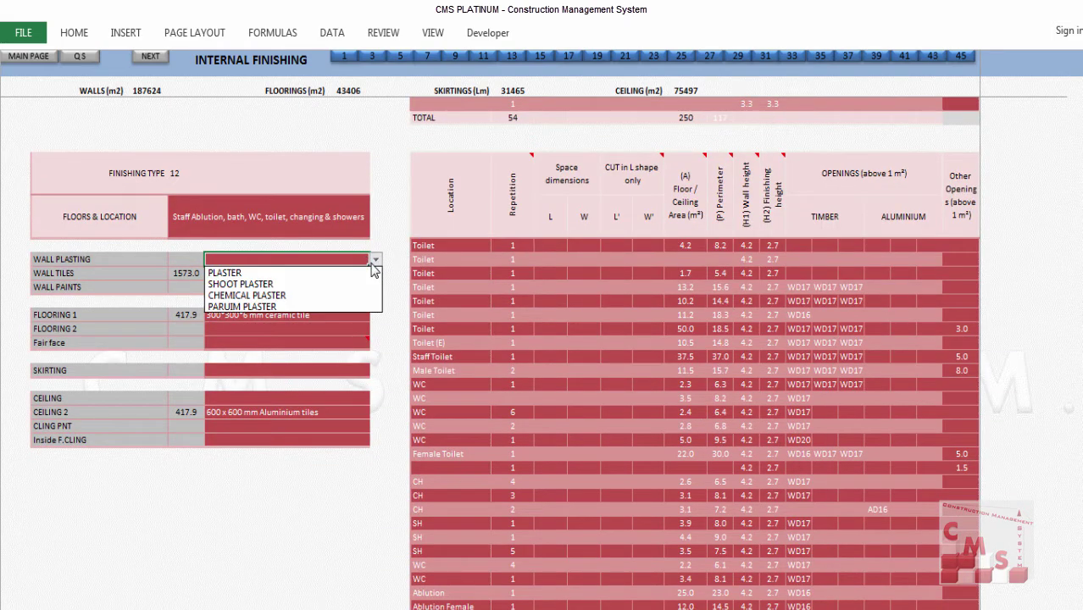
left_click(336, 274)
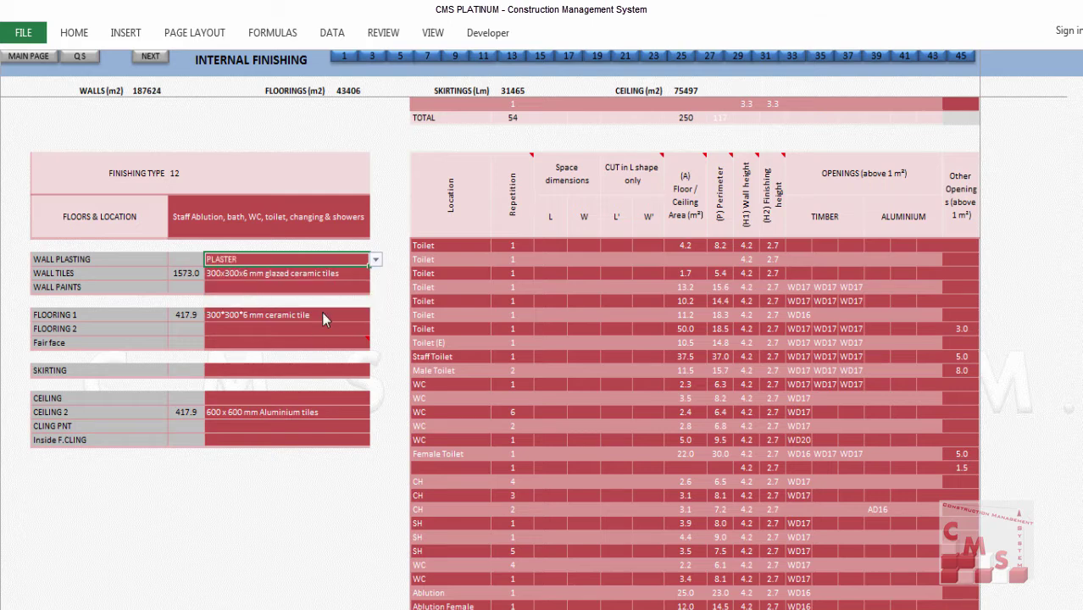
Step: Check the Flooring 1, skirting and inside false ceiling entries of finishing type 12
left_click(339, 314)
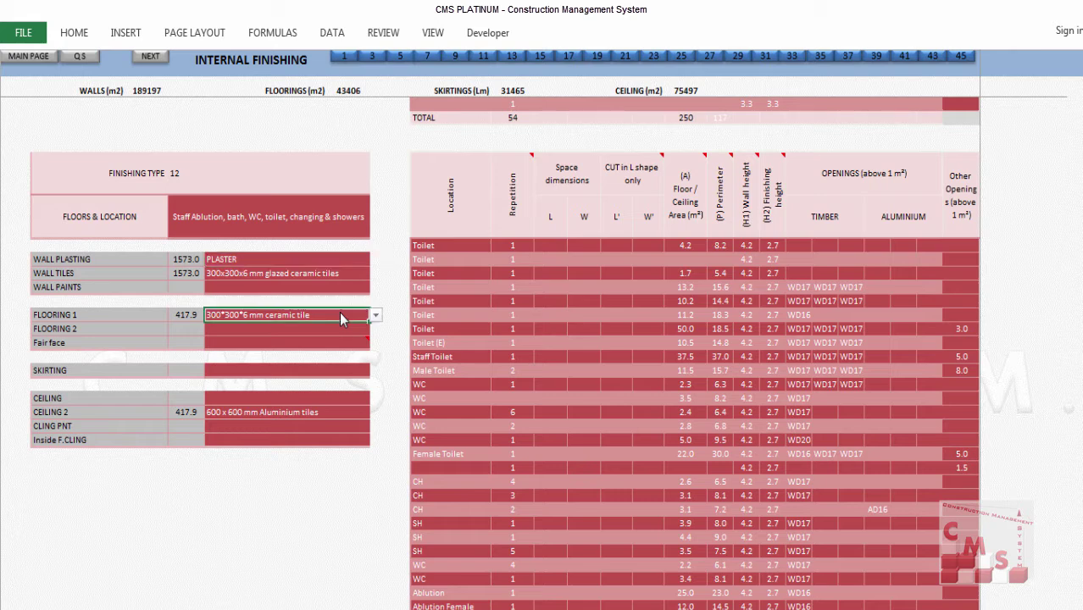
left_click(334, 370)
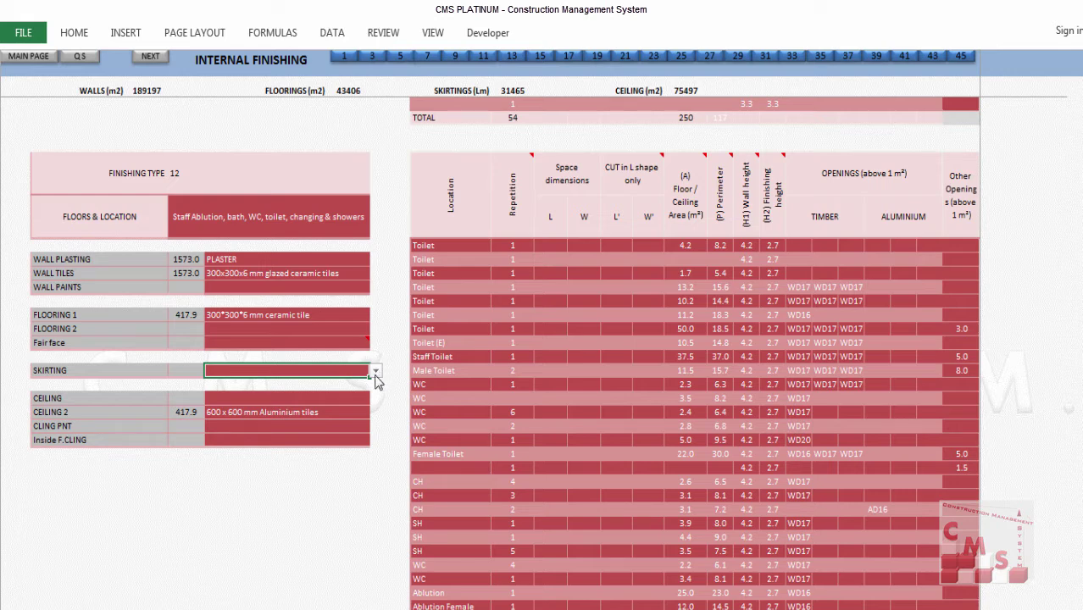
left_click(333, 440)
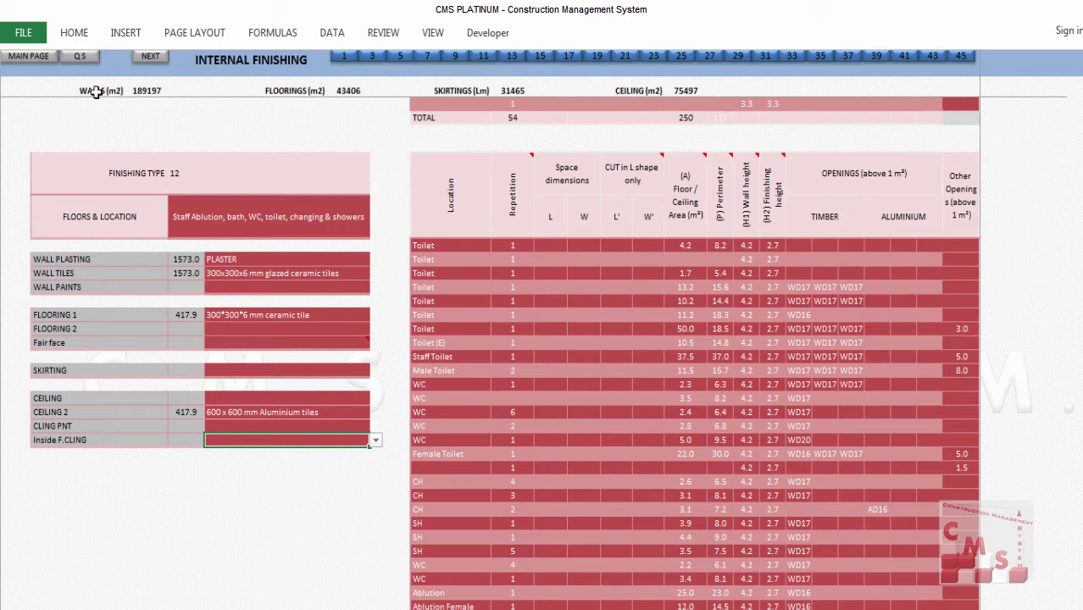
Step: Open the Partitions Works sheet from the finishing works list and review the partition type name cells, including Partition 4 to Partition 12
left_click(348, 56)
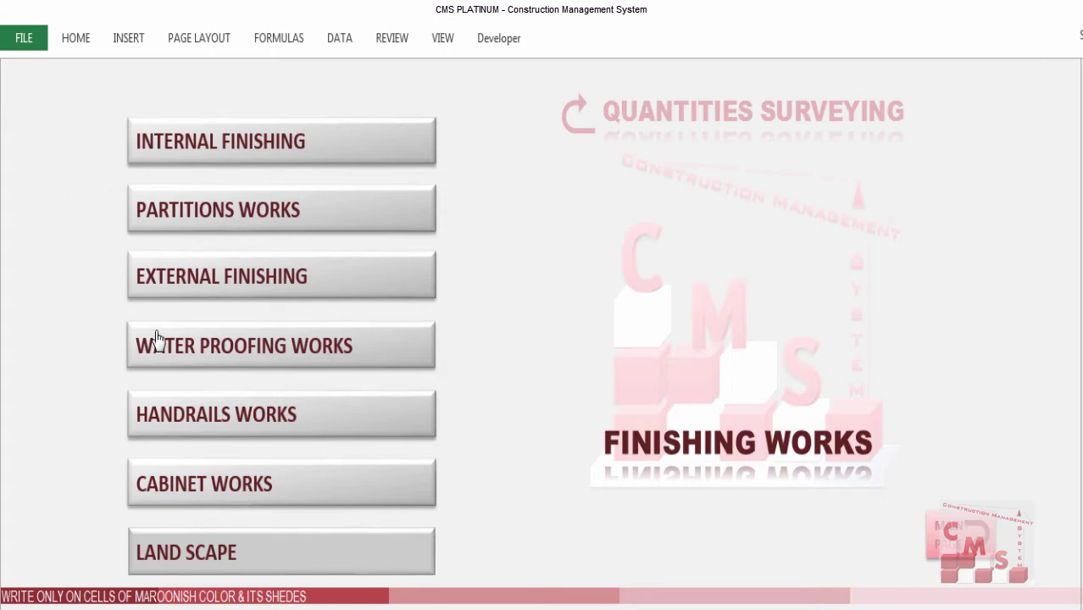
left_click(294, 212)
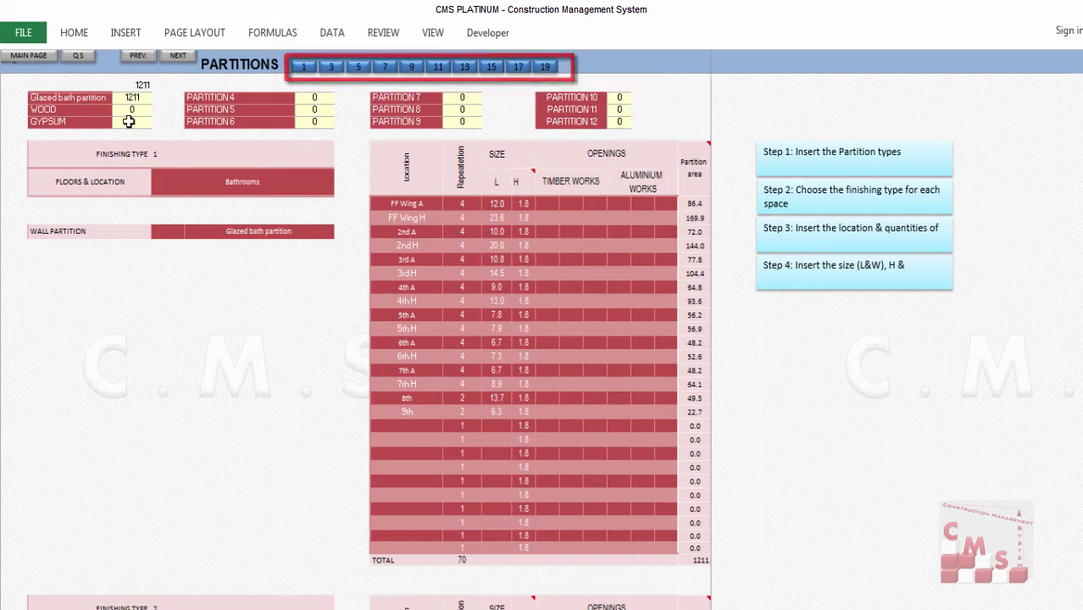
left_click(82, 98)
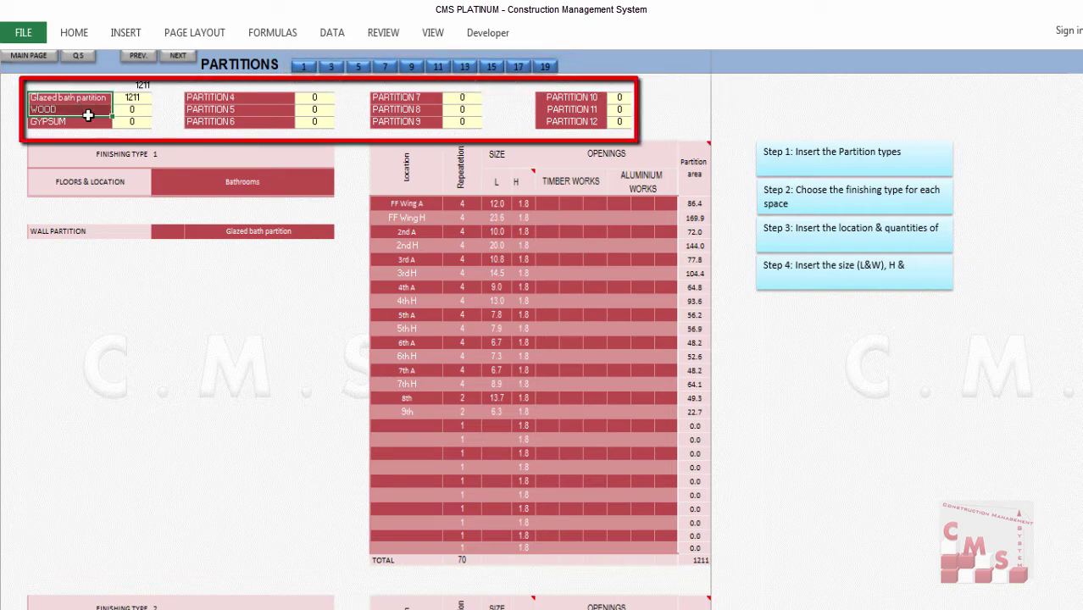
left_click_drag(264, 99, 264, 124)
left_click_drag(438, 101, 435, 122)
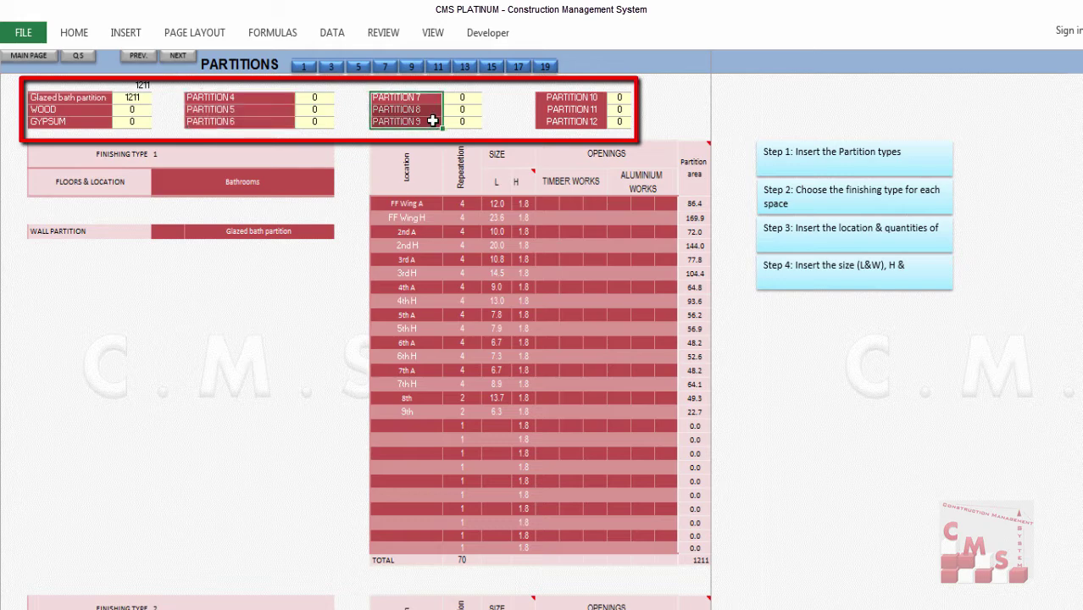
left_click_drag(546, 100, 545, 121)
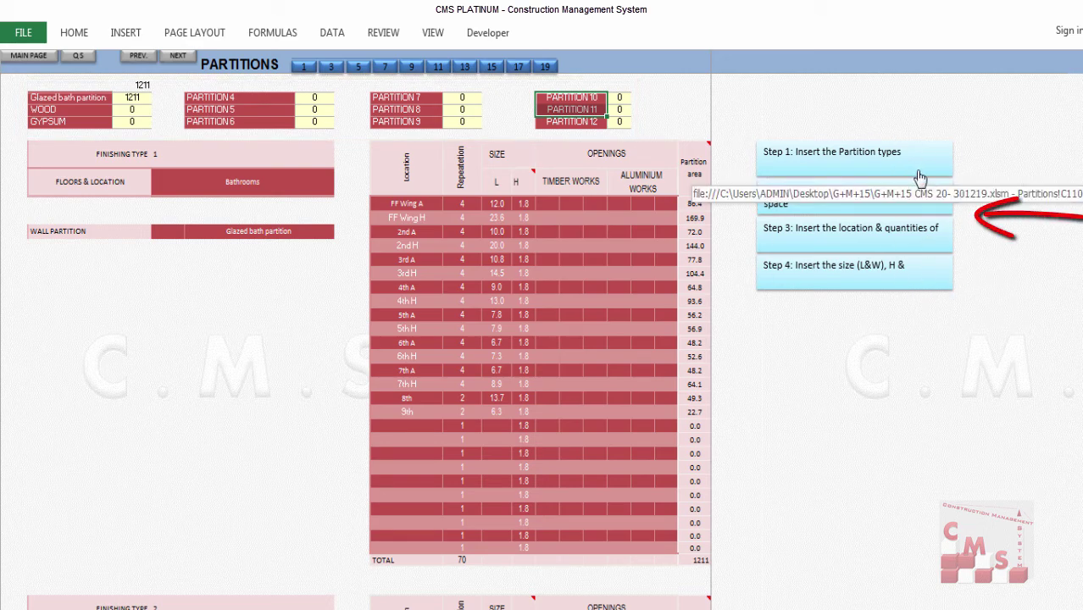
Step: Follow the Step 1 and Step 2 guide links and view the available wall partition types for finishing type 1
left_click(832, 170)
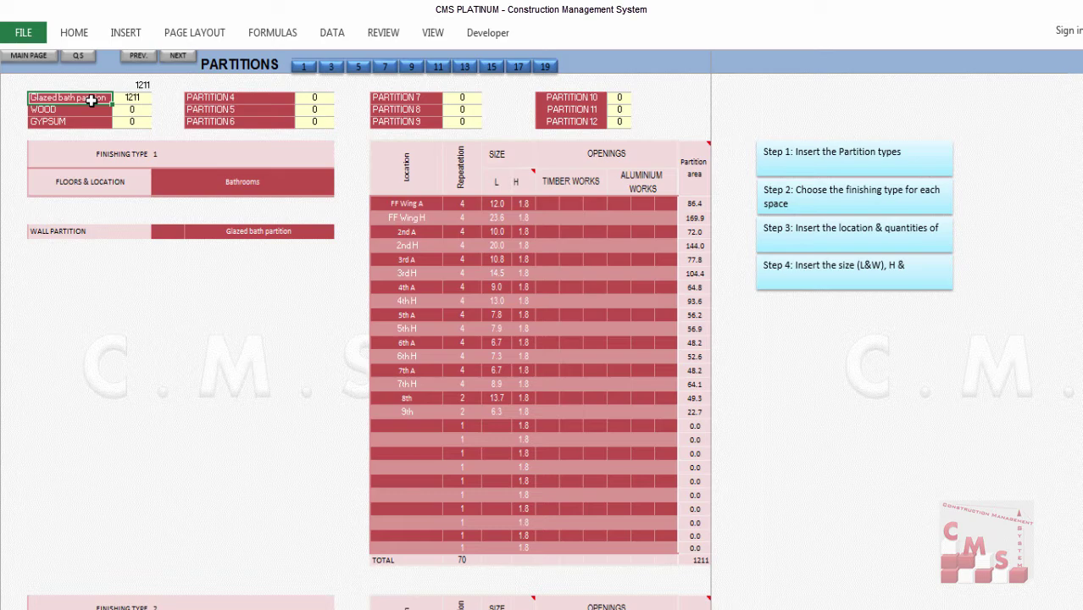
left_click(886, 211)
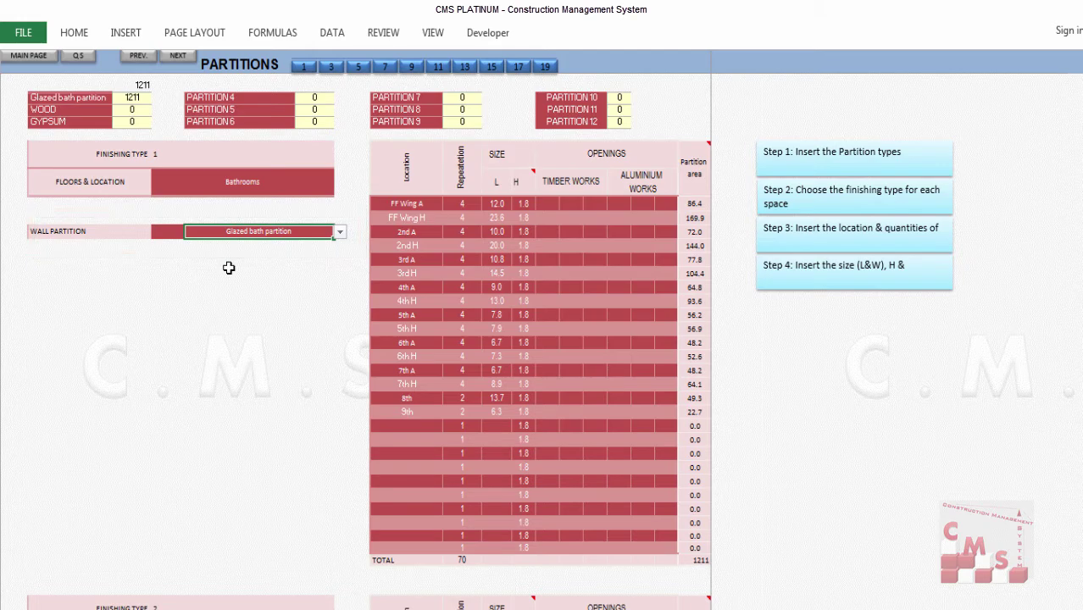
left_click(339, 231)
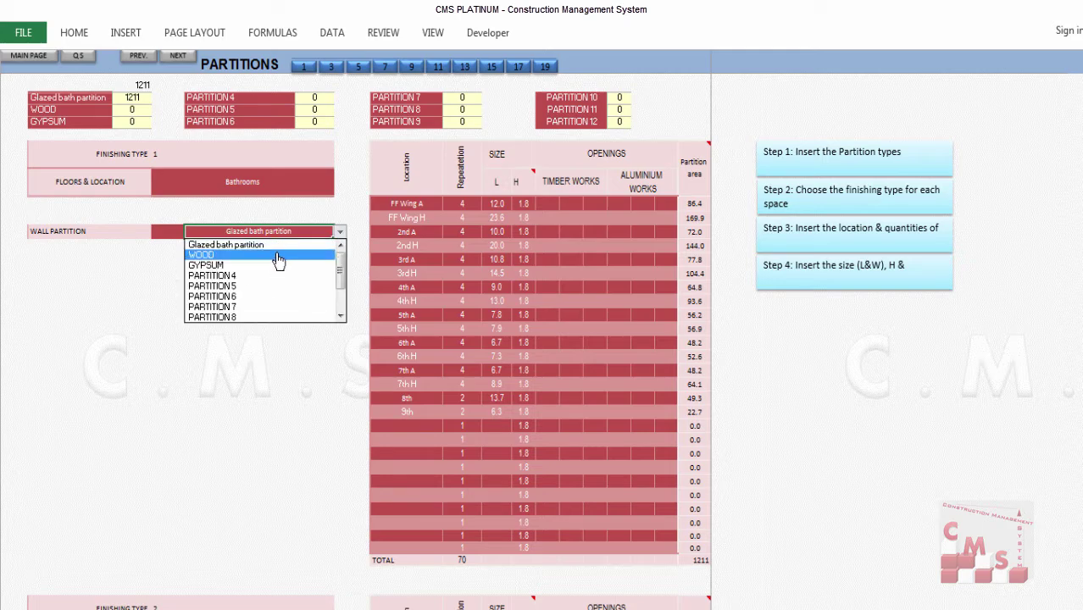
left_click(114, 234)
left_click(864, 343)
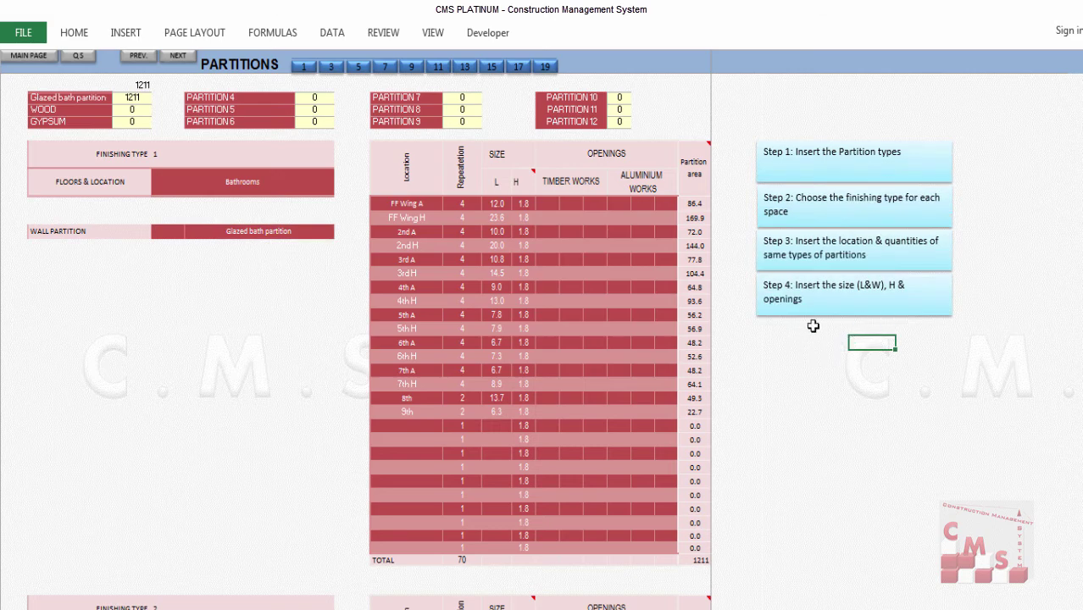
Step: Follow the Step 3 guide link and look over the partition locations and repetitions of finishing type 1
left_click(894, 264)
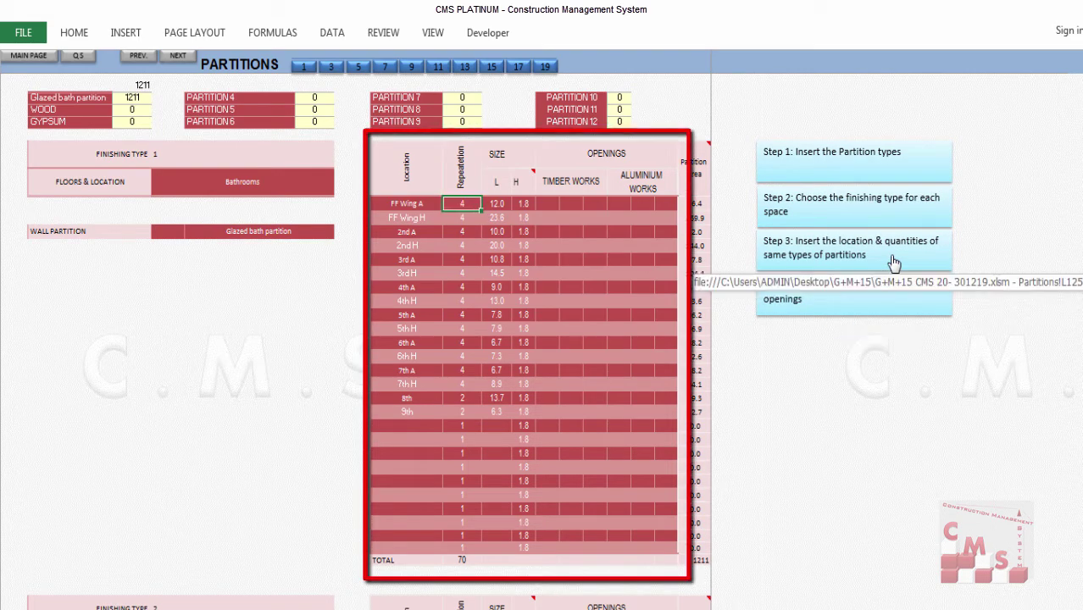
scroll(562, 340, "down", 1)
scroll(562, 340, "down", 15)
scroll(562, 340, "up", 16)
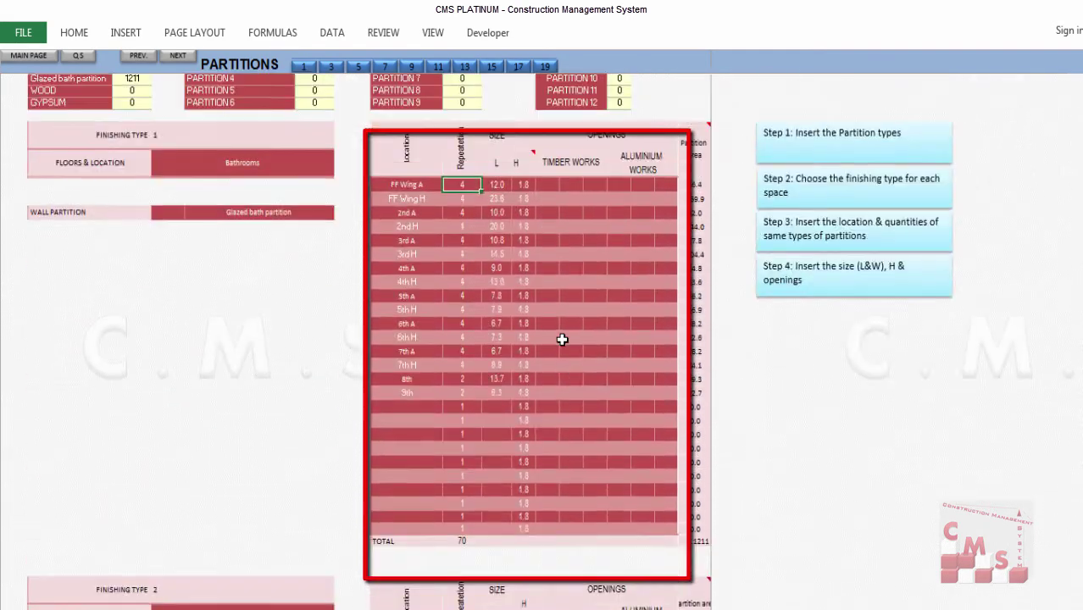
scroll(562, 339, "up", 1)
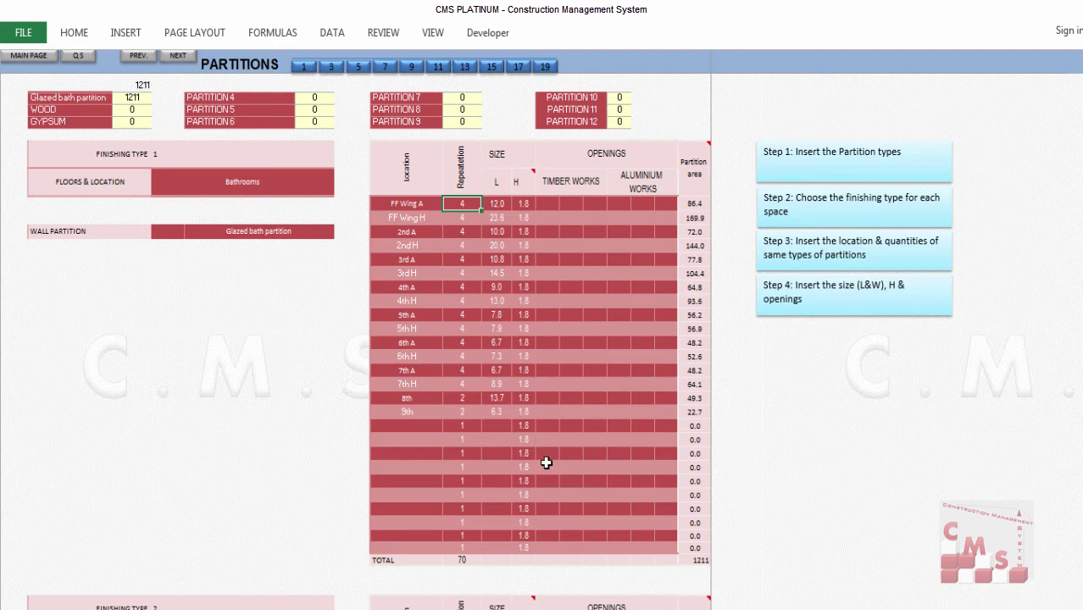
Step: Follow the Step 4 guide link and examine the length (L) and height (H) columns of the partition table
left_click(854, 307)
left_click(497, 181)
left_click(522, 190)
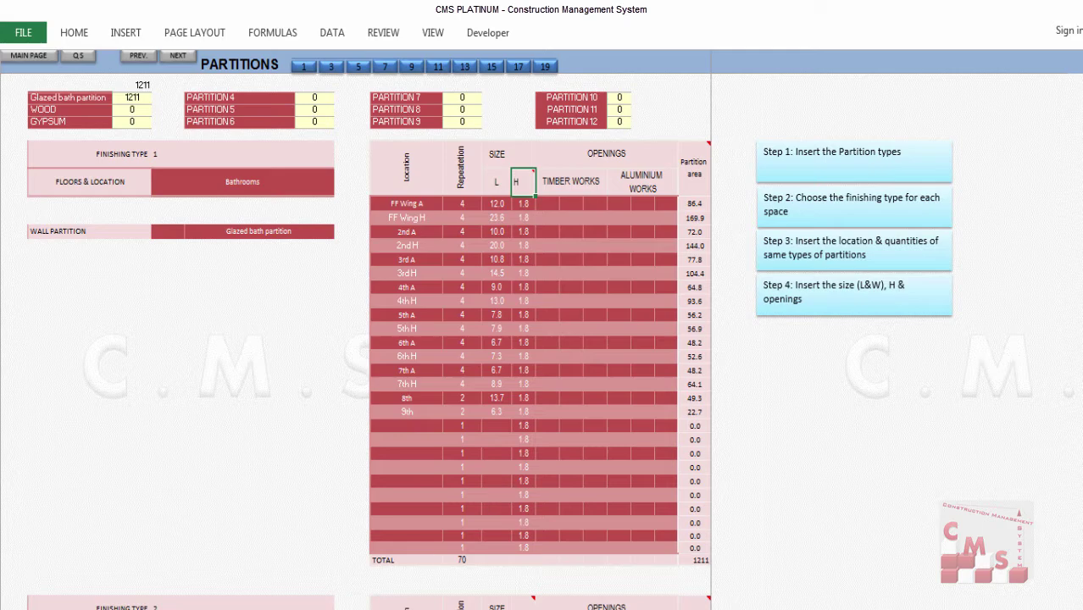
Step: Inspect the bathroom partition dimensions around units H-303 to H-308 in the AutoCAD floor plan, and return to the FF Wing A length cell
left_click(220, 511)
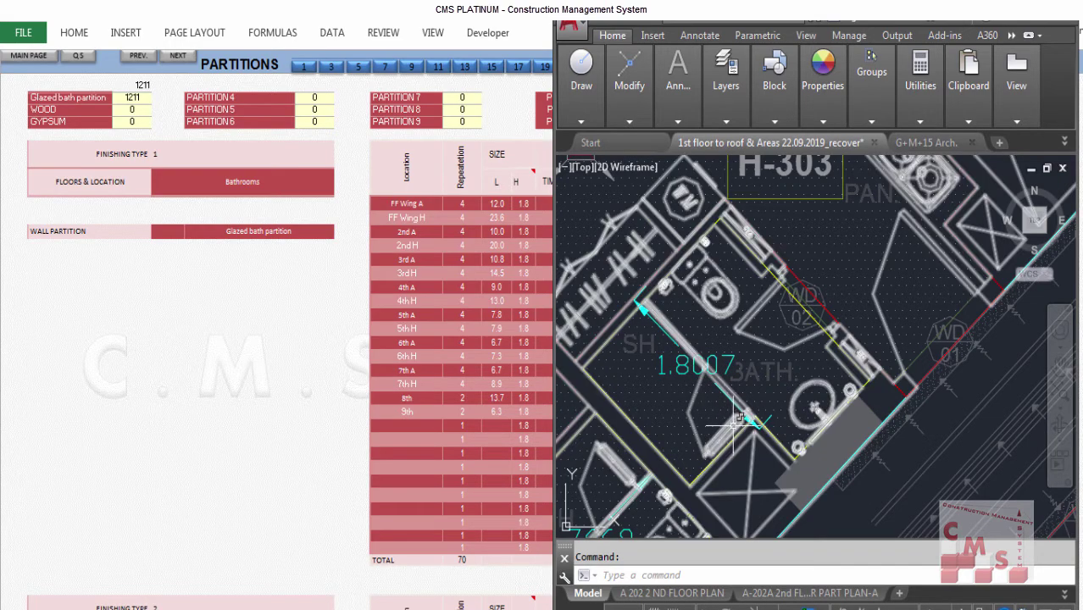
scroll(675, 457, "down", 2)
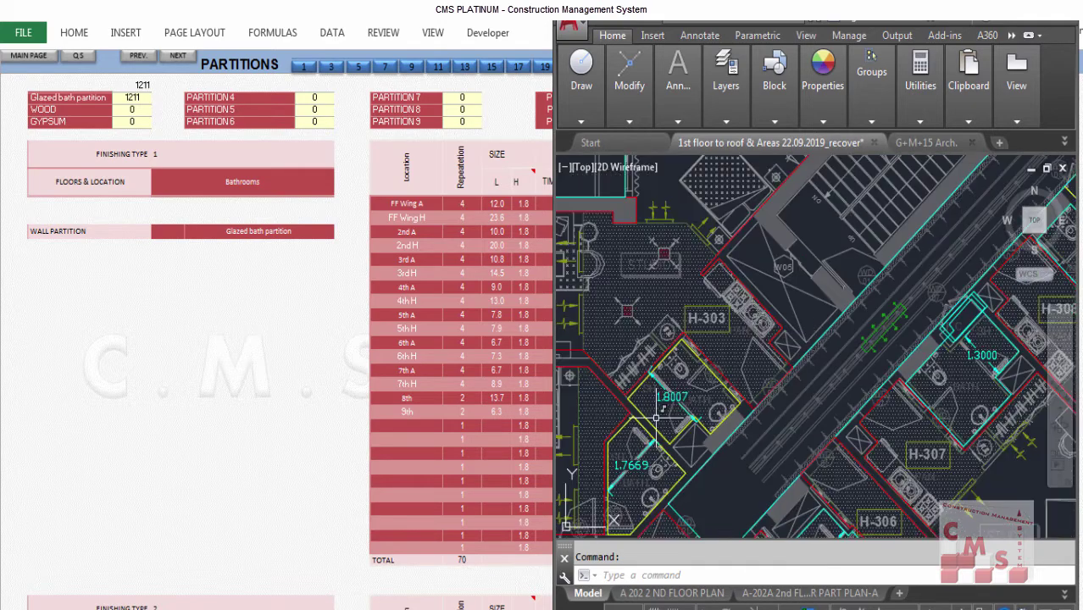
left_click_drag(669, 436, 653, 318)
left_click_drag(780, 462, 776, 342)
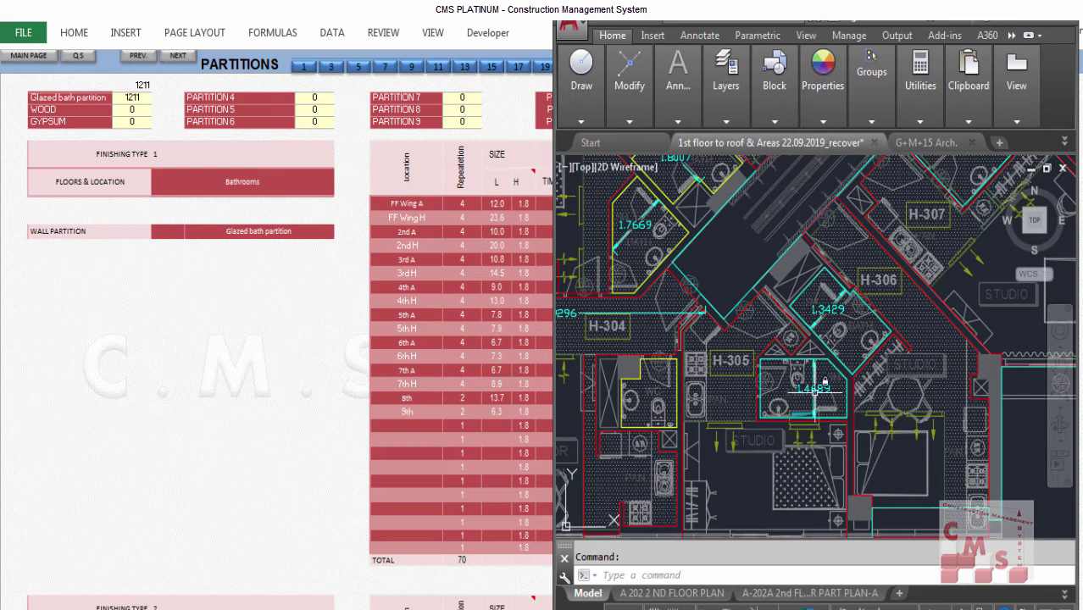
scroll(812, 391, "up", 5)
scroll(705, 381, "down", 3)
left_click_drag(705, 382, 780, 339)
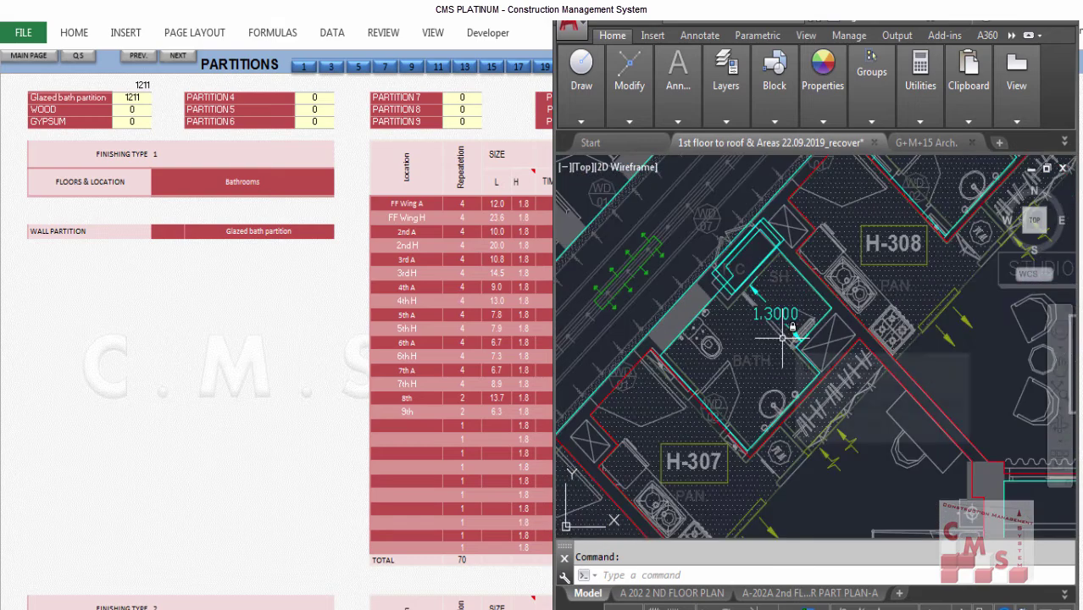
scroll(773, 314, "up", 3)
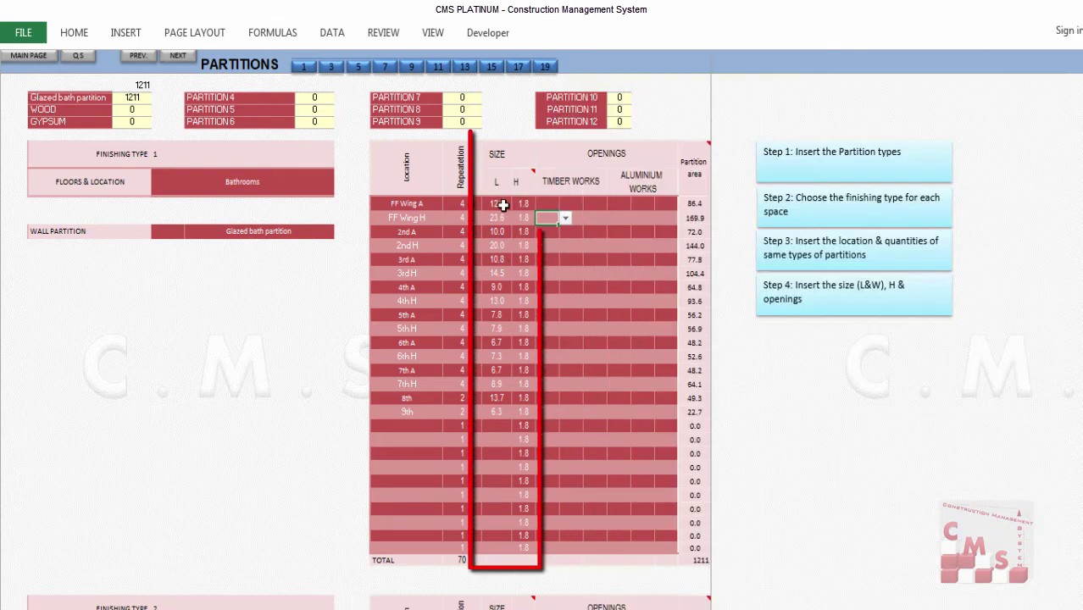
left_click(498, 204)
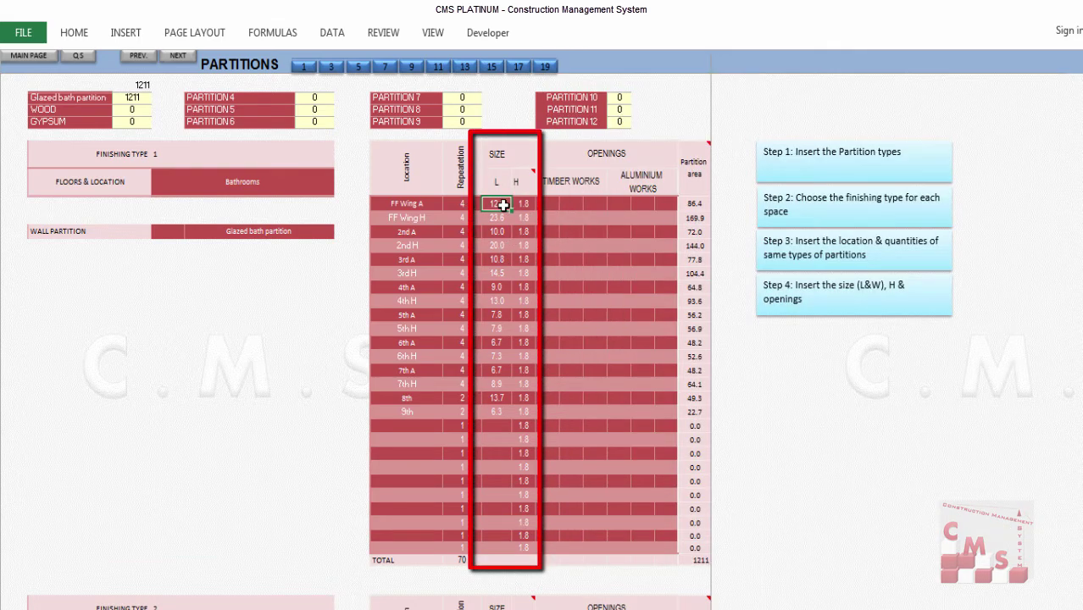
Step: Check the timber works and aluminium works opening cells of the FF Wing A row in the partition table
left_click(578, 203)
left_click(634, 204)
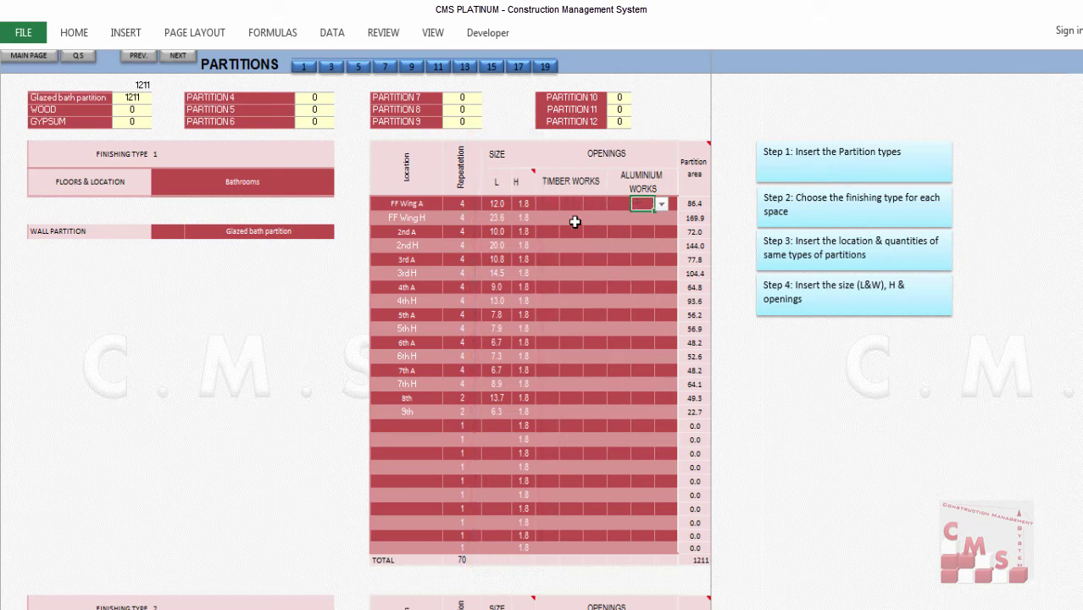
Step: Set the wall partition of finishing type 2 to WOOD
scroll(287, 366, "down", 6)
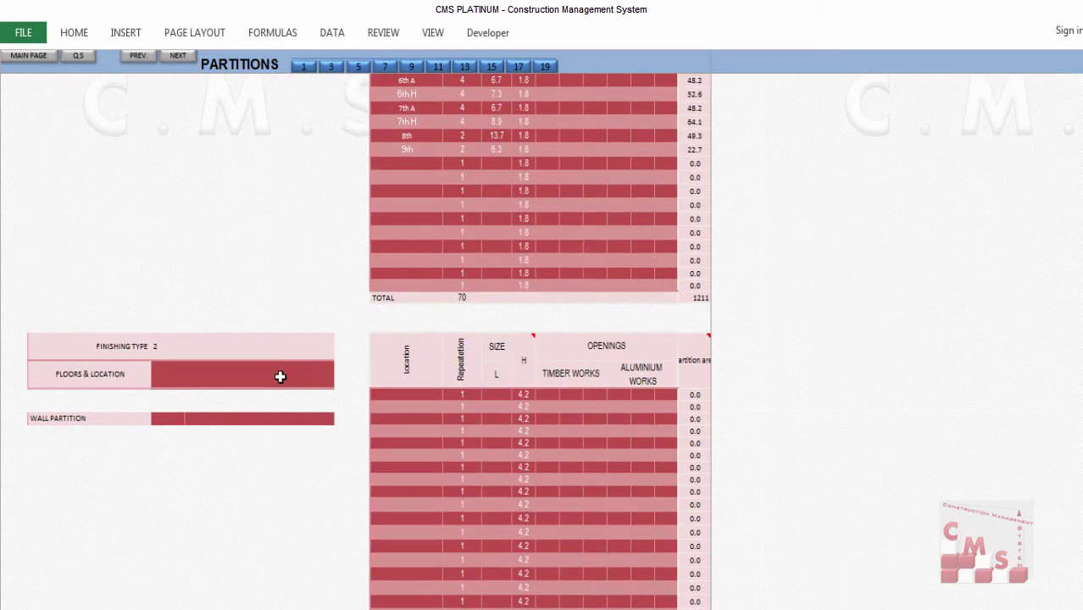
left_click(266, 423)
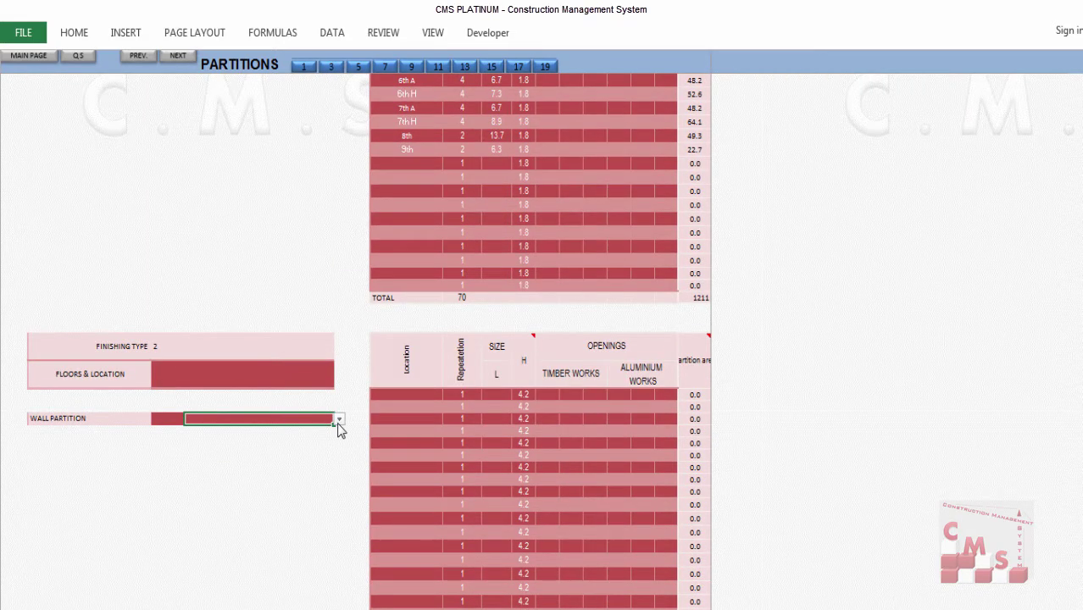
left_click(339, 420)
left_click(250, 444)
Step: Look over the location, length, height, timber and aluminium opening cells in the finishing type 2 partition table
left_click(395, 404)
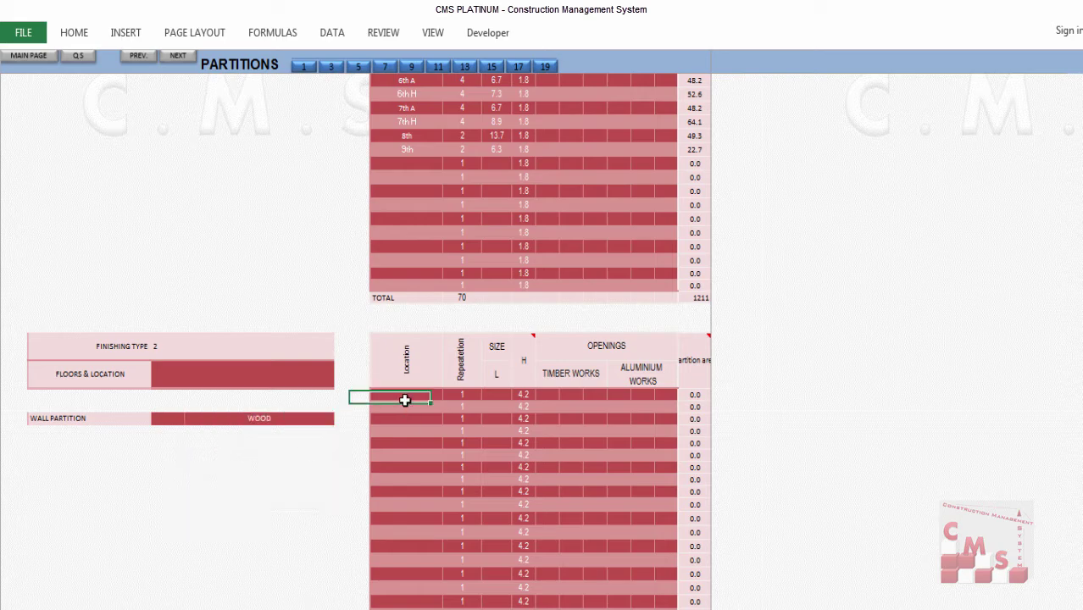
left_click(496, 396)
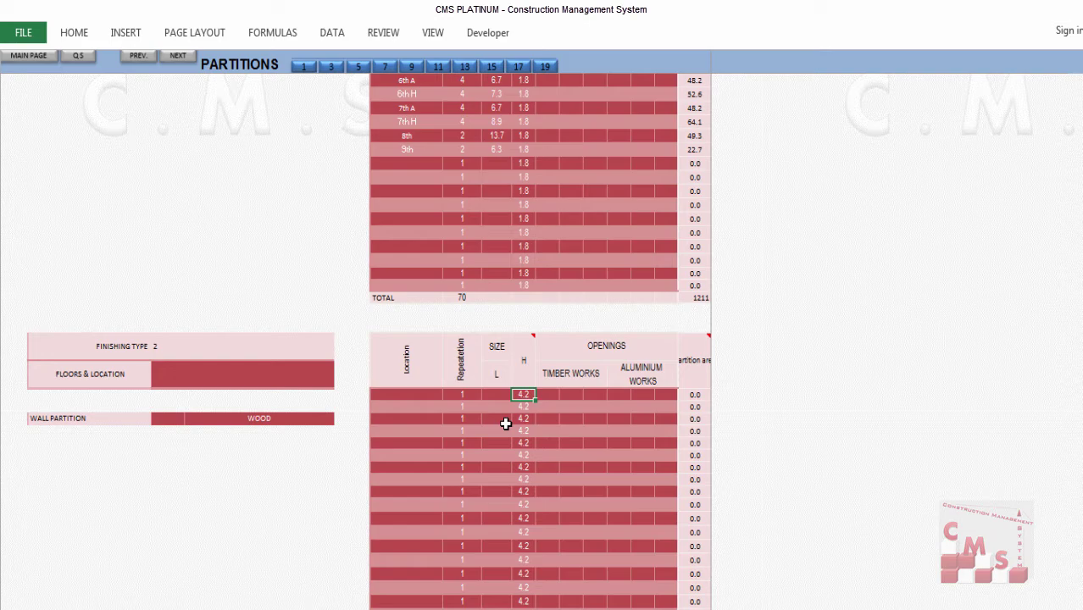
left_click(523, 479)
left_click(523, 532)
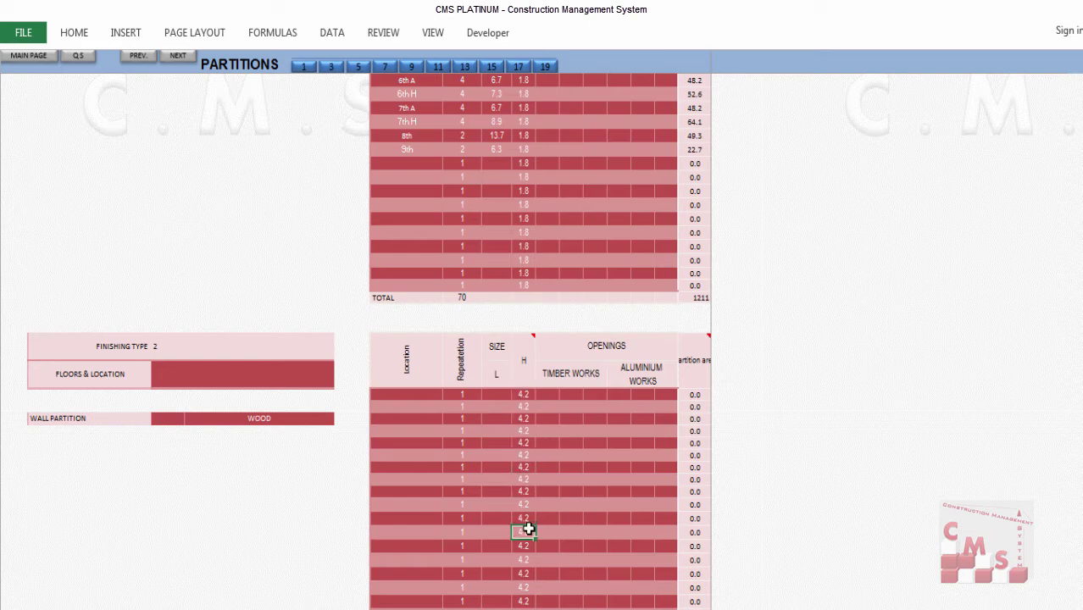
left_click(549, 444)
left_click(635, 444)
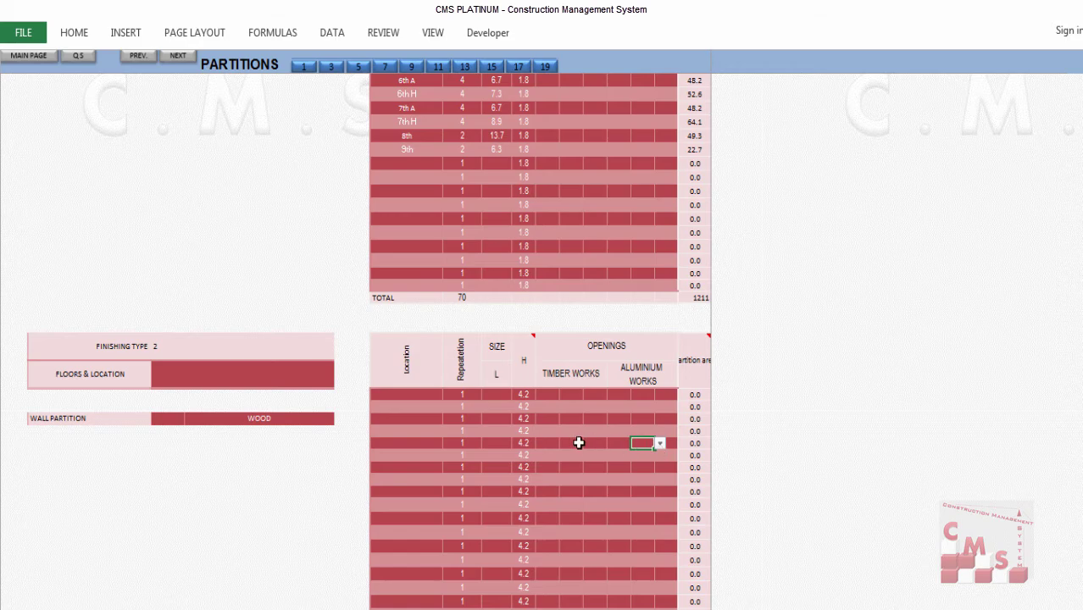
Step: Return to the finishing works menu of the quantities surveying section and open the External Finishing sheet
scroll(578, 443, "up", 6)
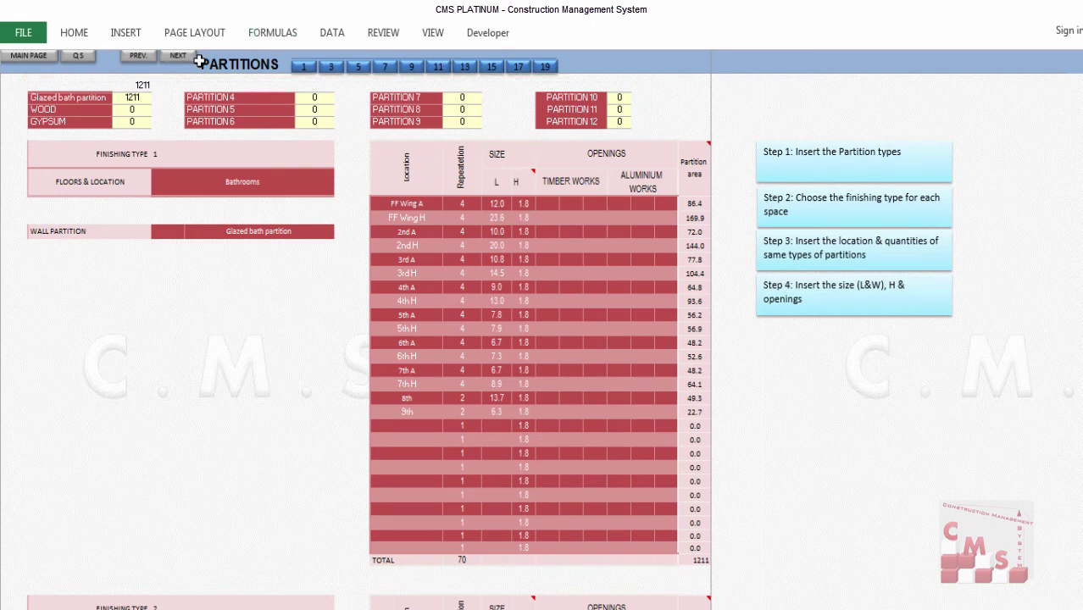
left_click(89, 64)
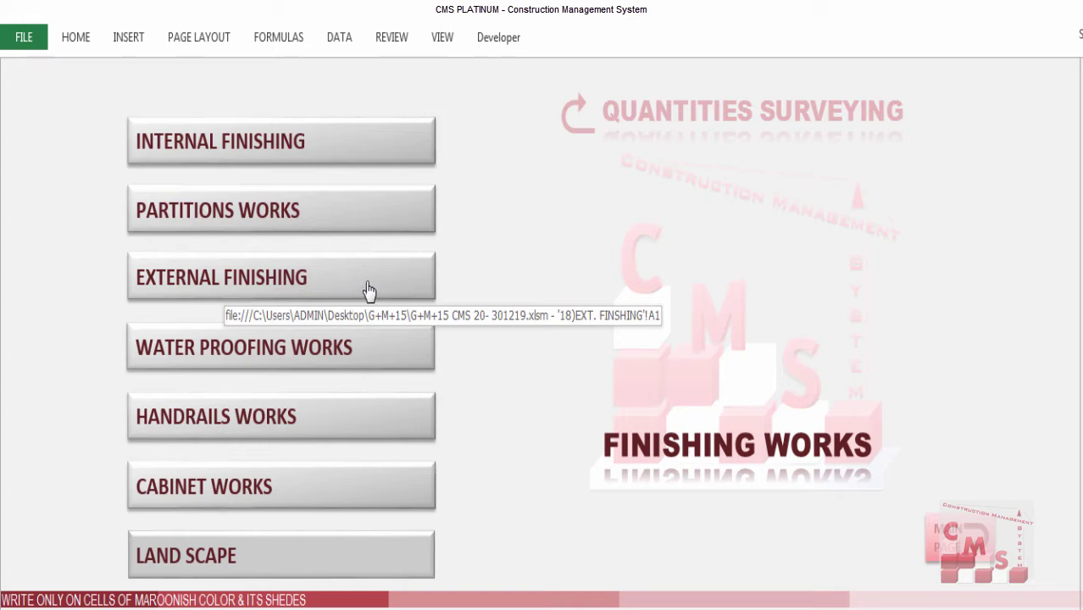
left_click(302, 294)
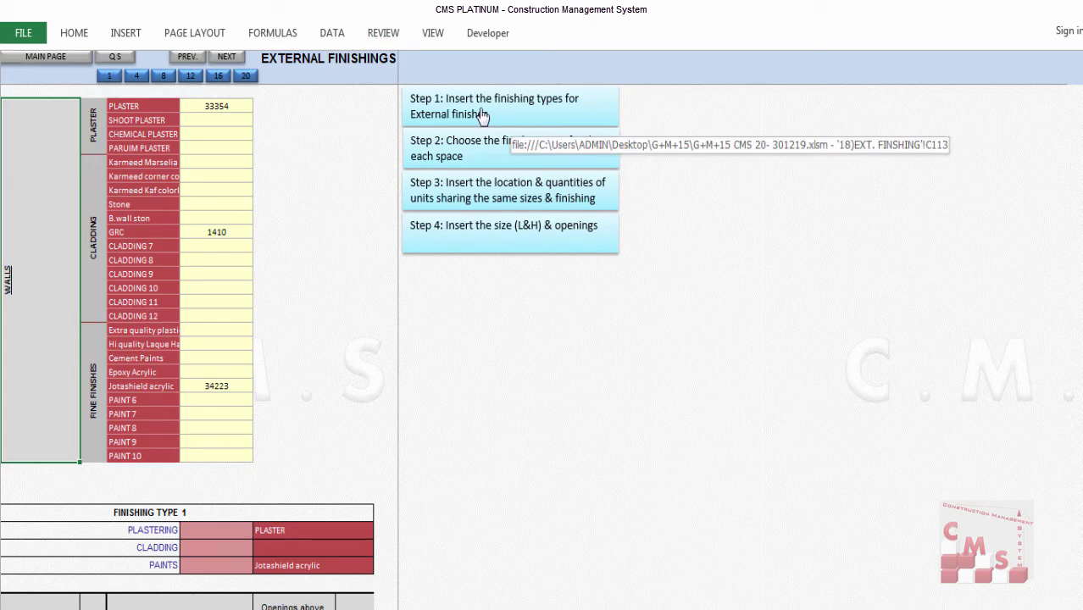
Step: Follow the Step 1 guide link and examine the cladding and plaster types listed for external walls
left_click(529, 116)
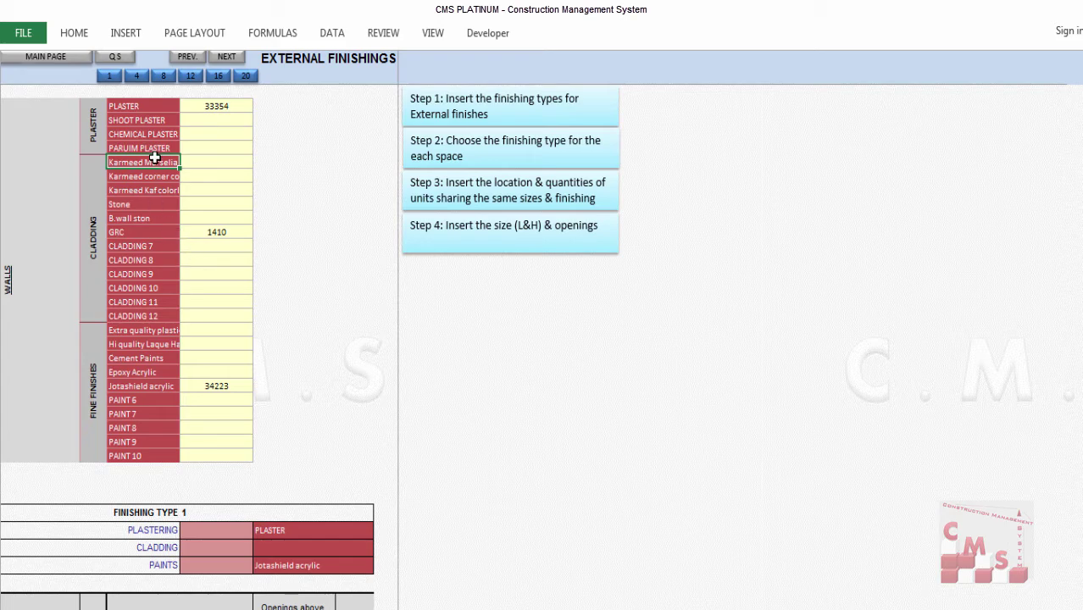
left_click(154, 199)
left_click_drag(154, 199, 134, 308)
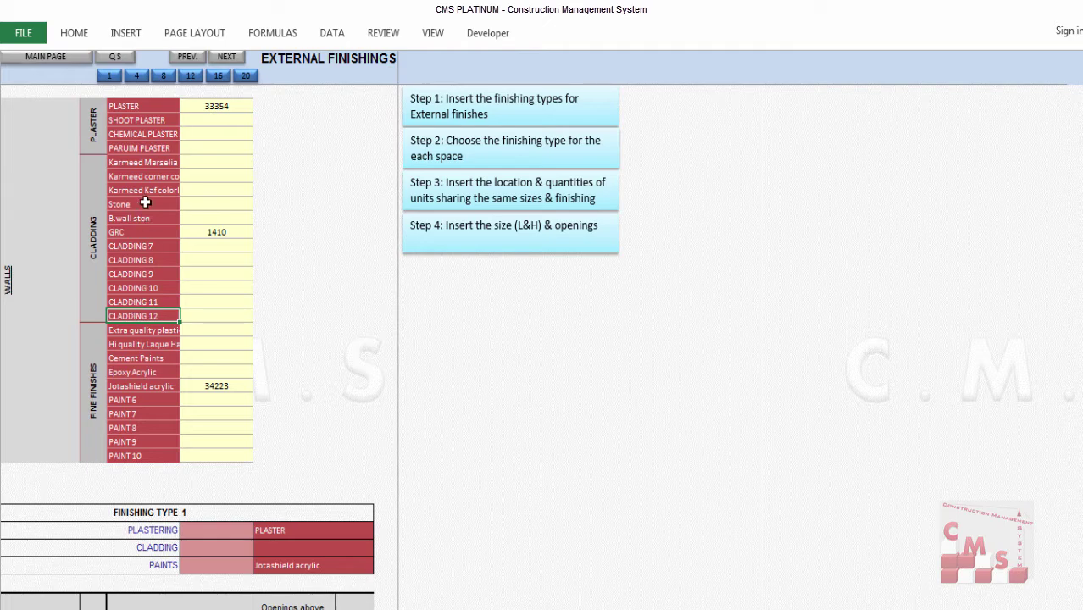
left_click(100, 127)
left_click_drag(100, 127, 213, 133)
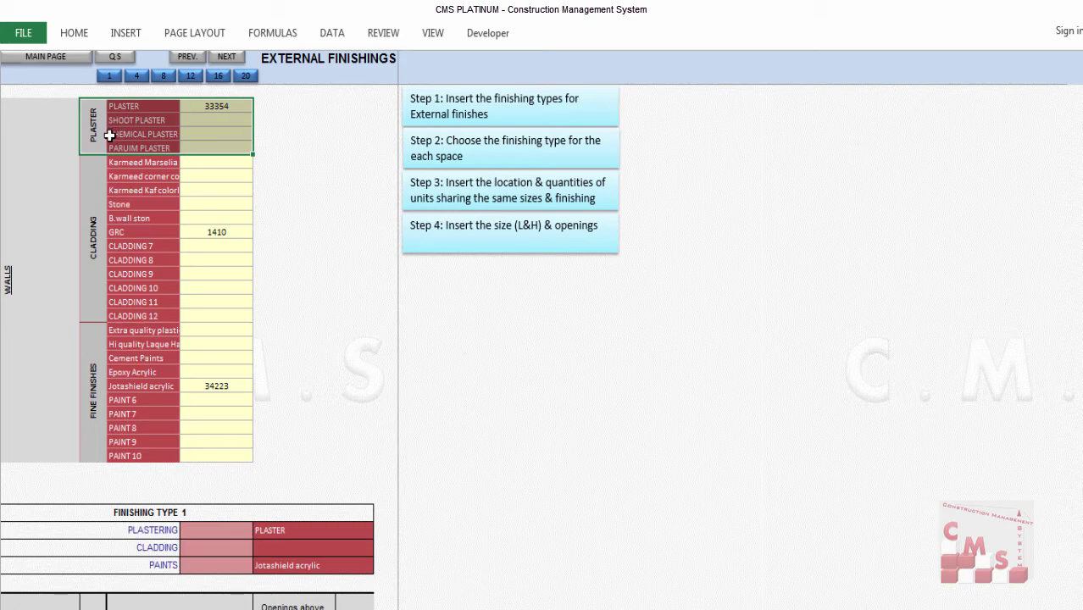
left_click(156, 111)
left_click(161, 124)
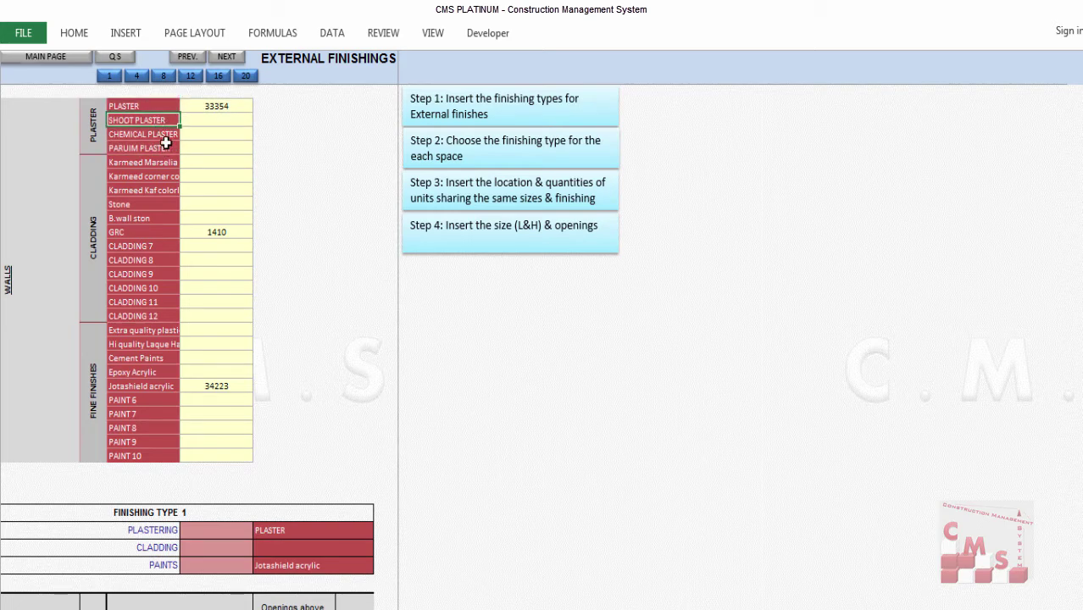
Step: Look through the cladding names and the fine finishes paint types in the external wall finishes list
mouse_move(111, 201)
left_mouse_down()
mouse_move(147, 165)
mouse_move(154, 318)
left_mouse_up()
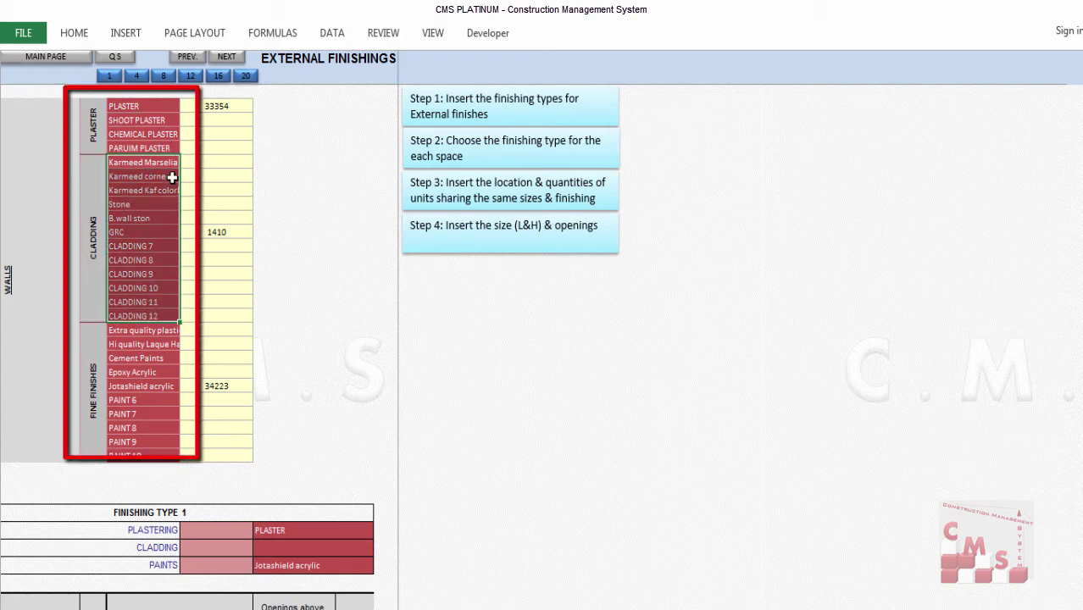
left_click(100, 388)
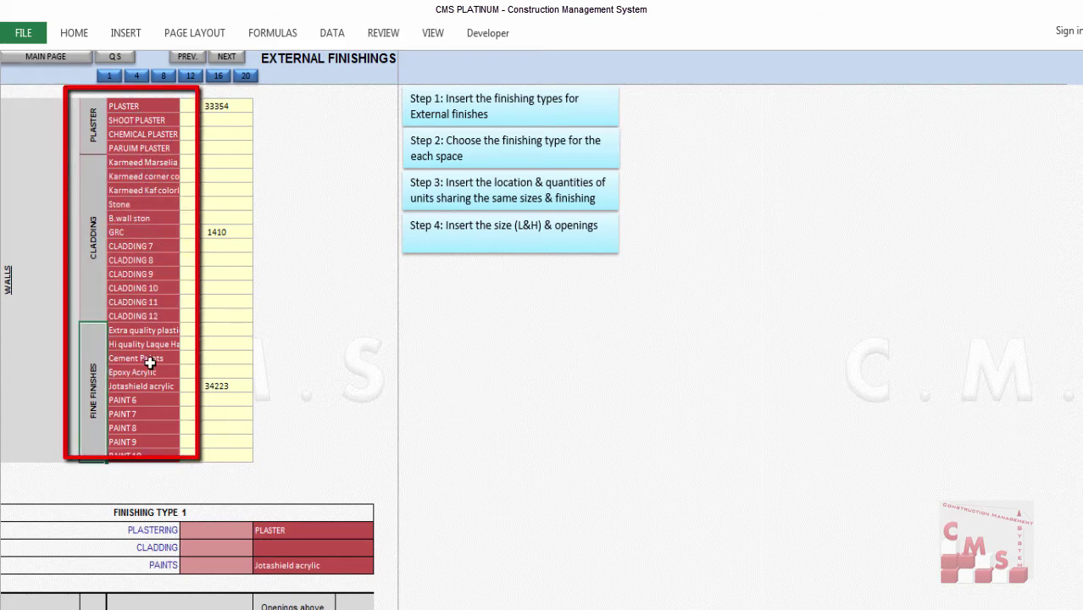
mouse_move(164, 338)
left_mouse_down()
mouse_move(164, 385)
mouse_move(148, 331)
mouse_move(147, 344)
left_mouse_up()
mouse_move(147, 386)
left_mouse_down()
mouse_move(145, 443)
mouse_move(153, 438)
left_mouse_up()
left_click_drag(145, 164, 145, 317)
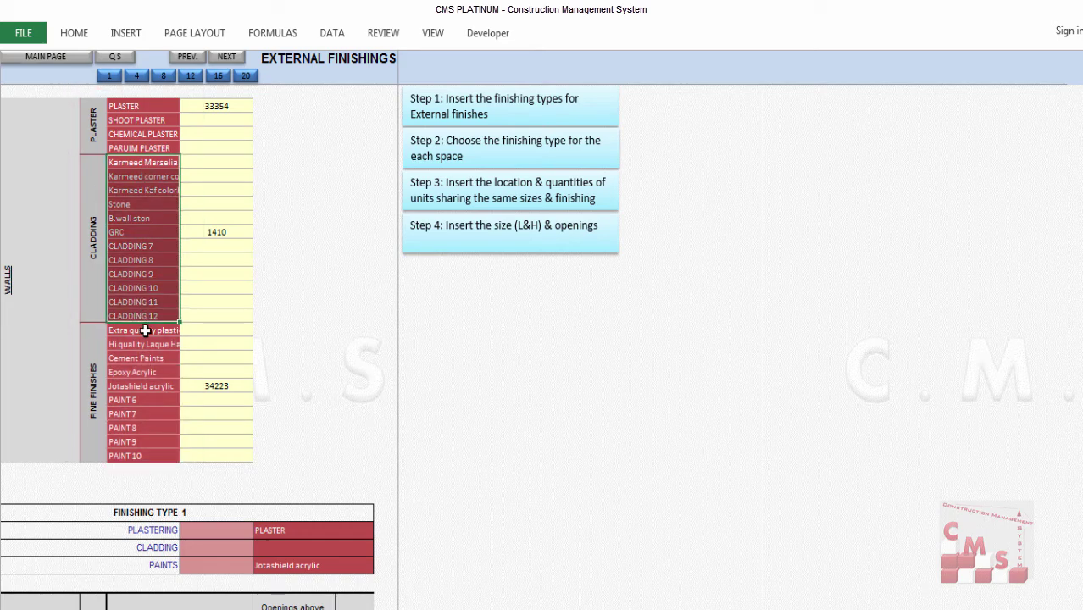
left_click(91, 222)
left_click(93, 357)
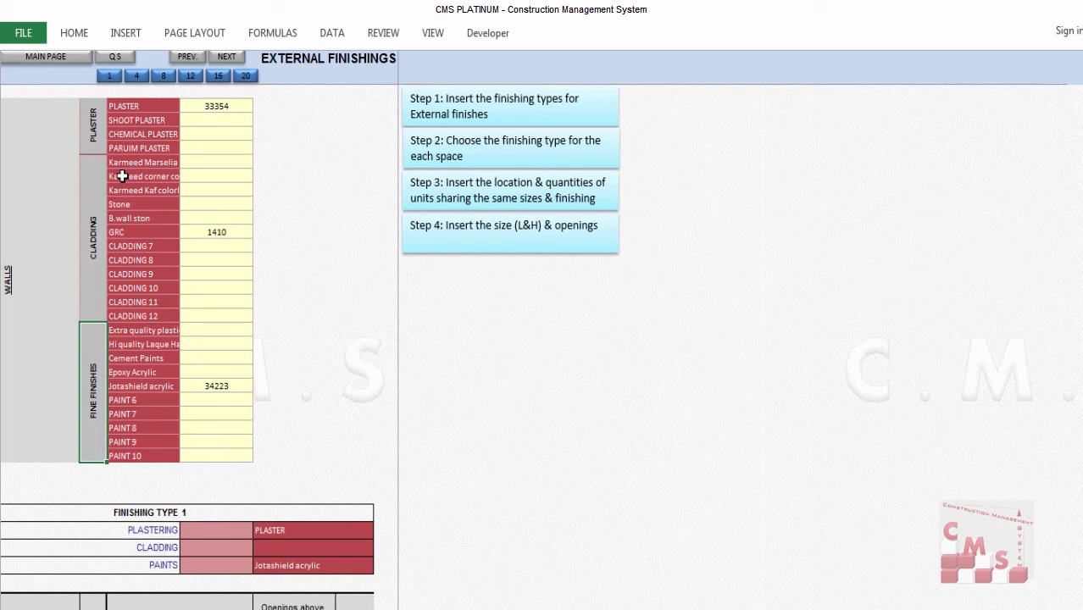
Step: Follow the Step 2 guide link and compare finishing type 1's plastering, cladding and paint choices with the wall finishes list
left_click(503, 164)
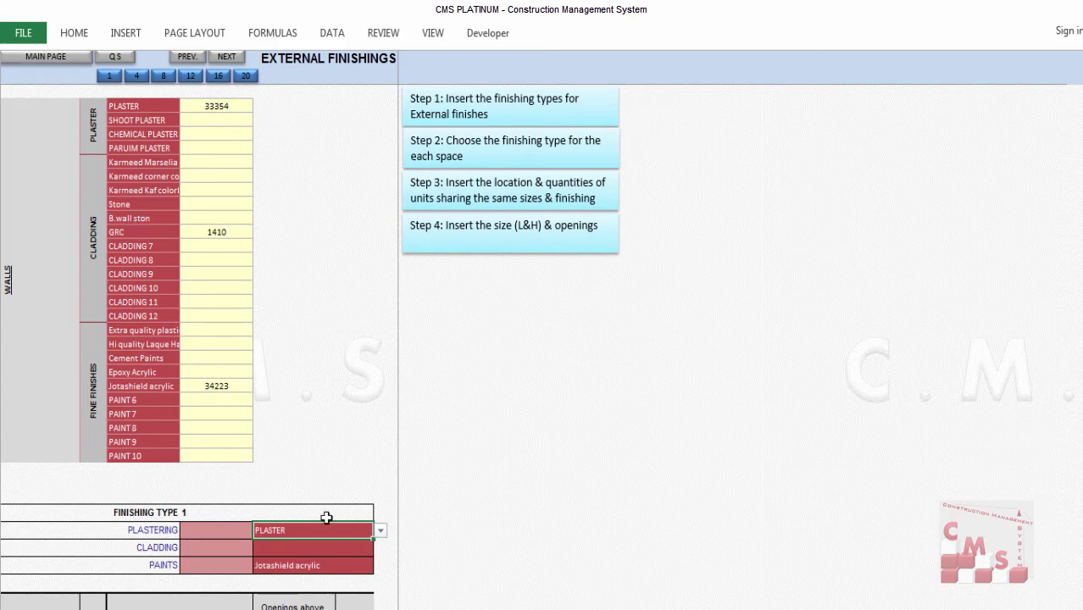
scroll(315, 508, "down", 4)
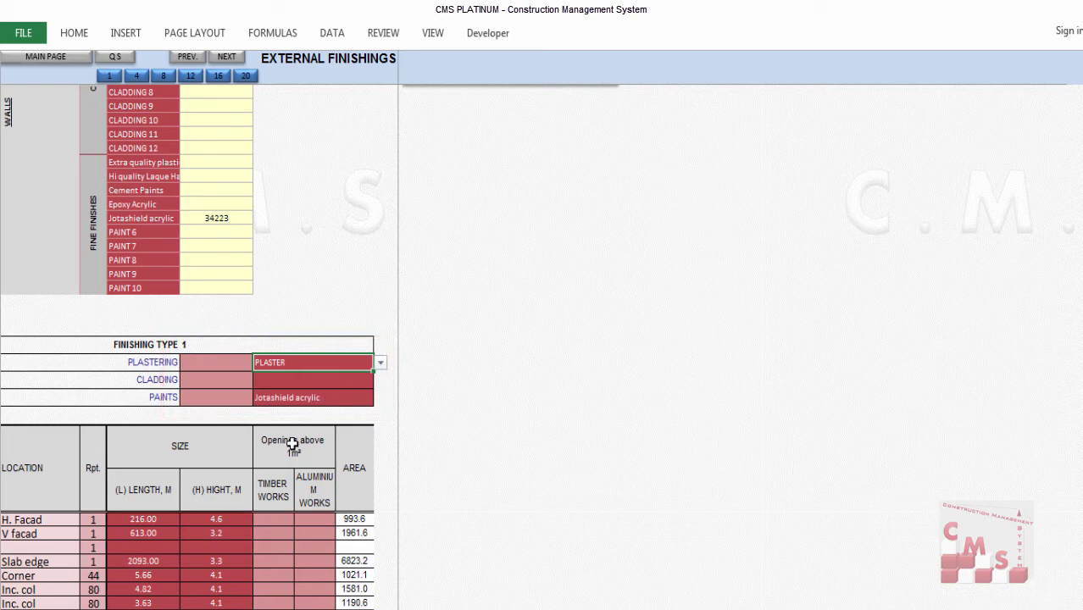
scroll(312, 380, "up", 1)
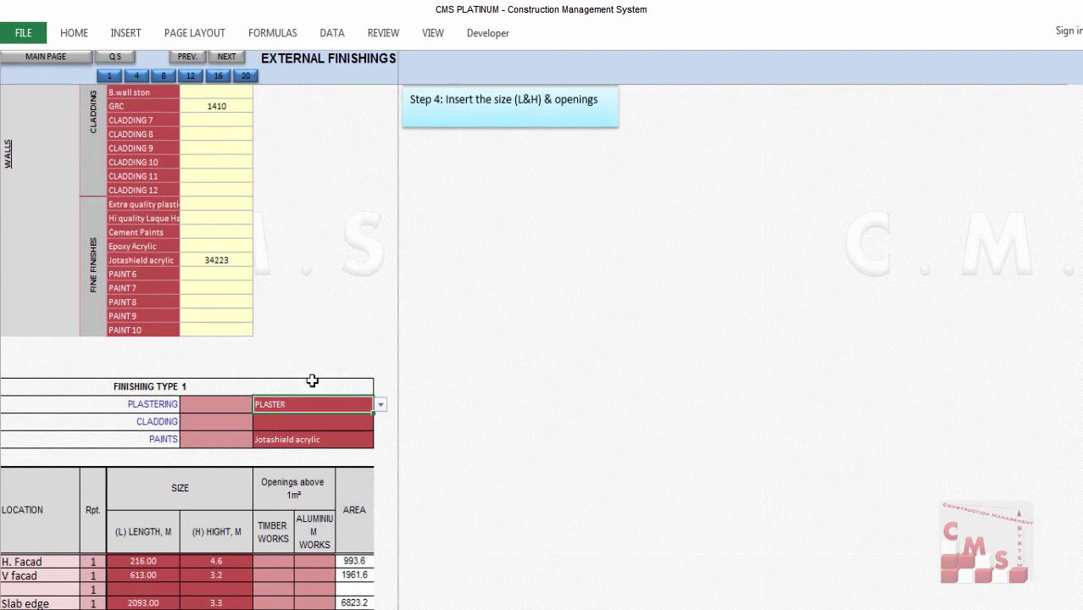
scroll(312, 380, "up", 2)
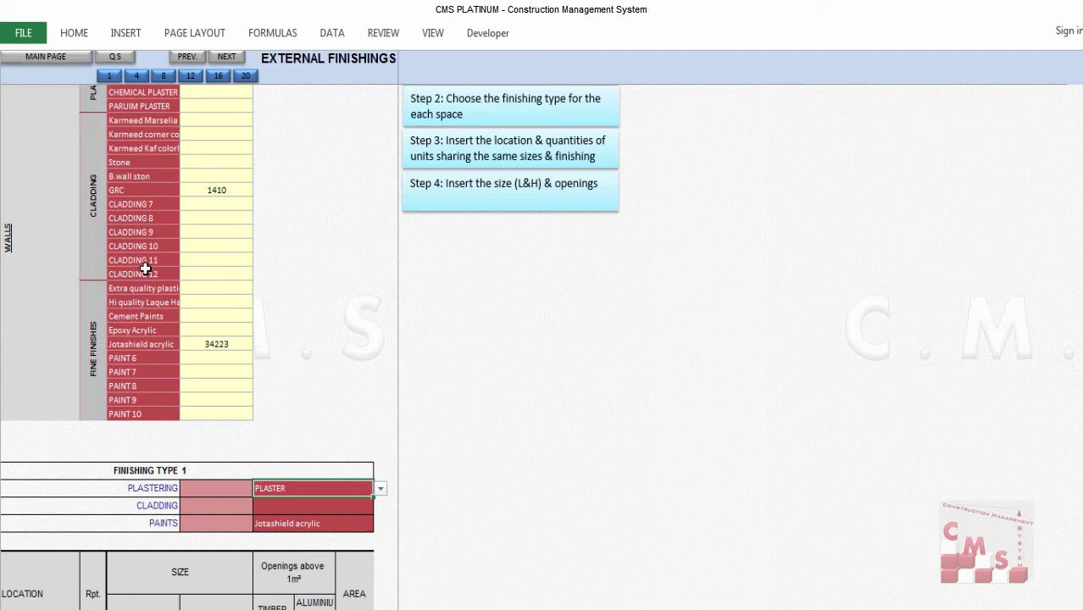
scroll(227, 350, "down", 2)
scroll(258, 388, "down", 1)
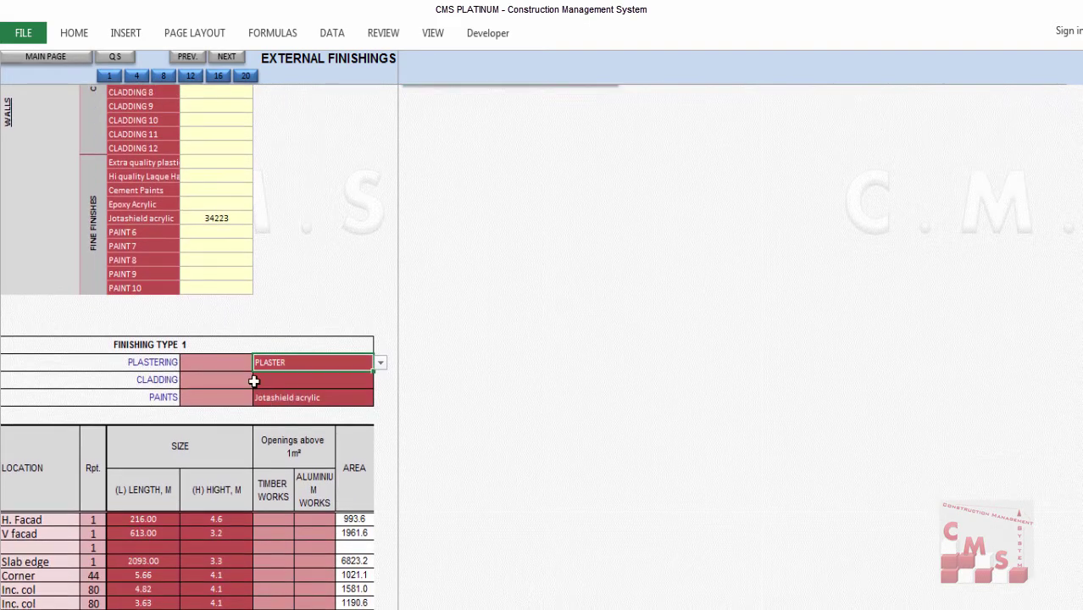
scroll(254, 383, "down", 11)
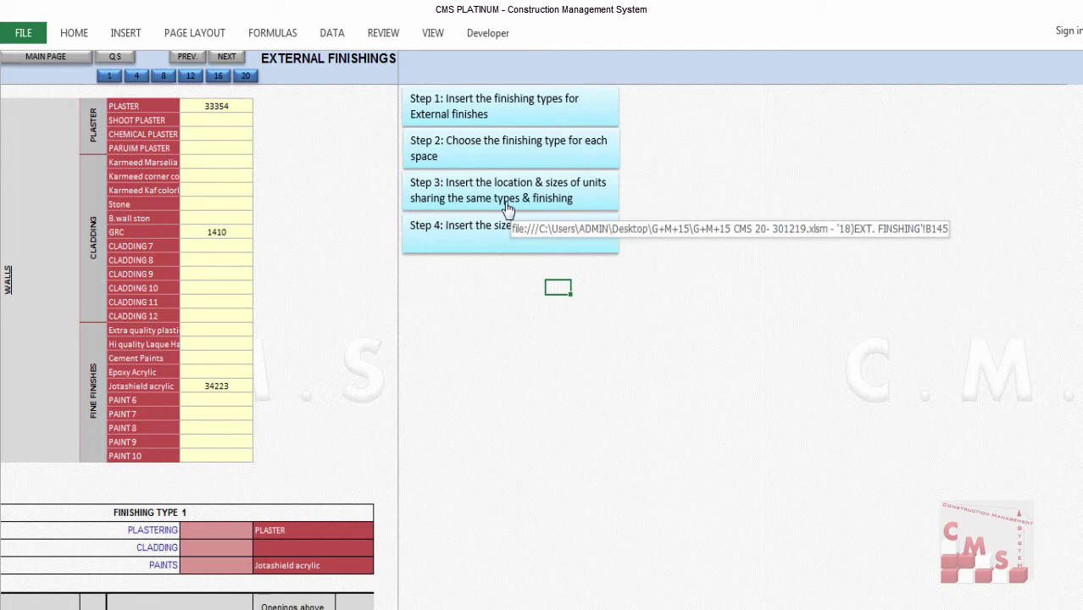
Step: Examine the finish choices, locations, repetitions, sizes and openings in the tables of external finishing types 1 to 3
scroll(539, 442, "down", 3)
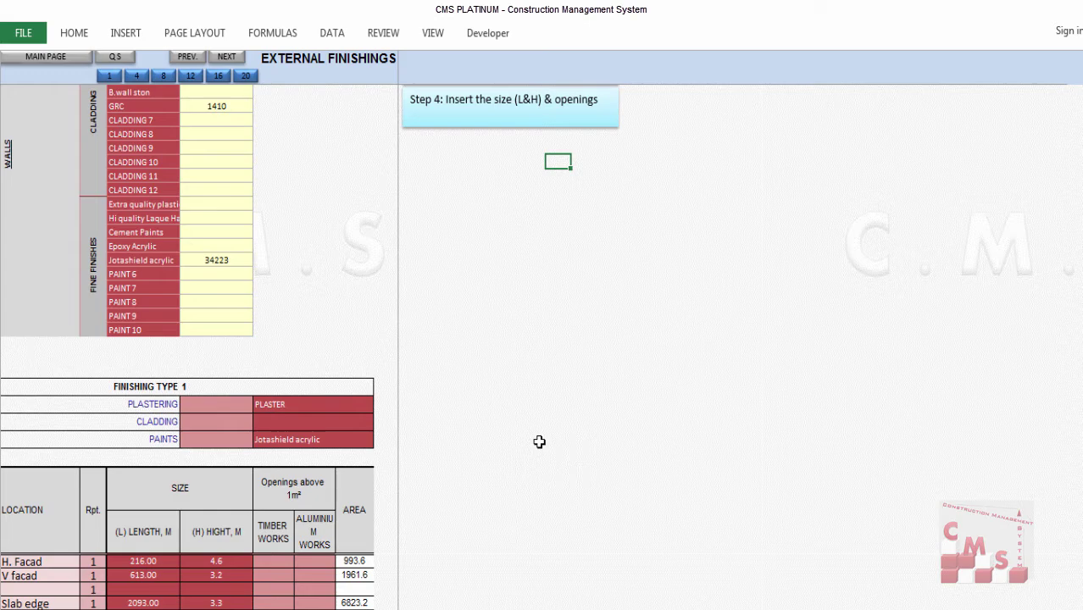
scroll(481, 436, "down", 2)
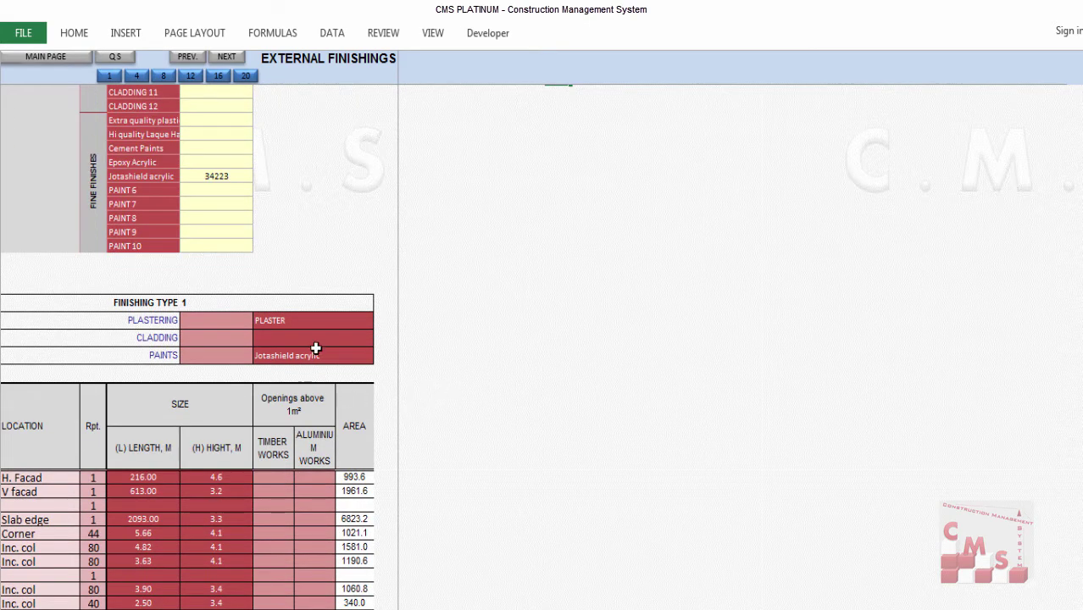
scroll(176, 539, "down", 2)
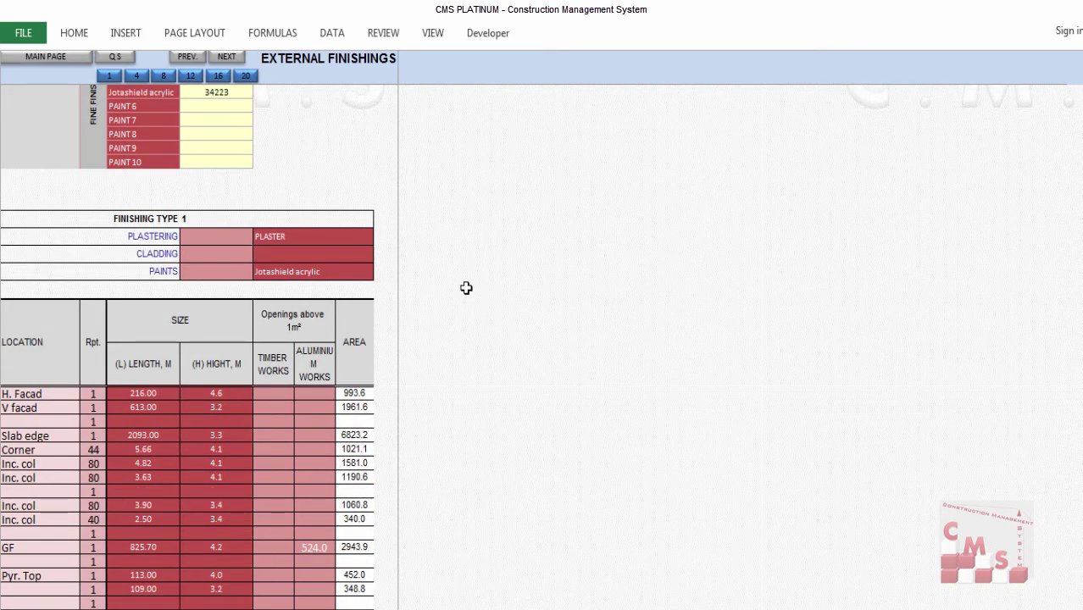
scroll(462, 288, "up", 2)
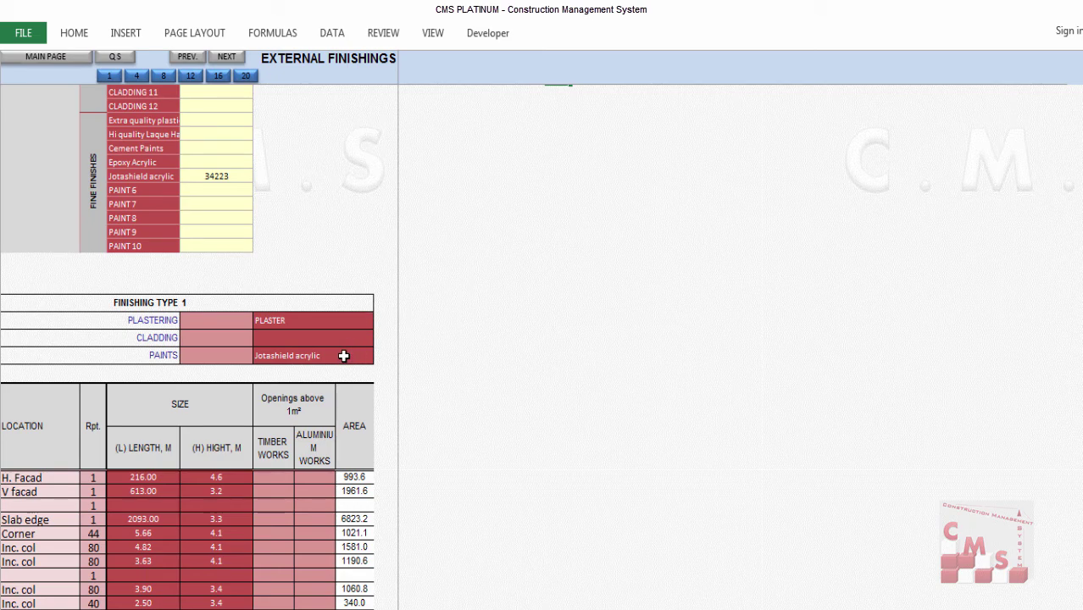
scroll(343, 356, "down", 1)
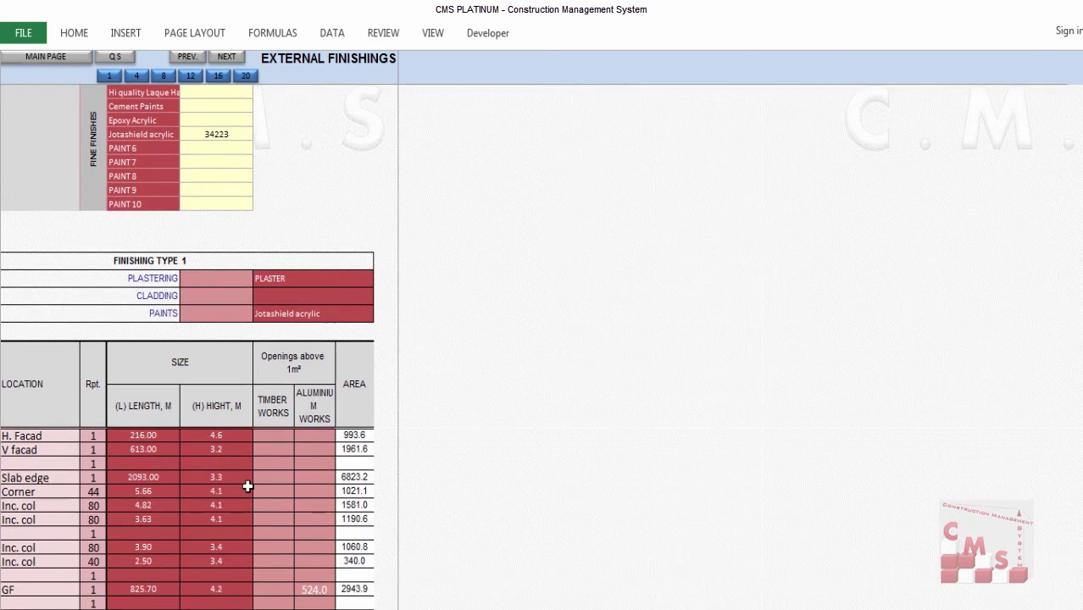
scroll(167, 494, "down", 1)
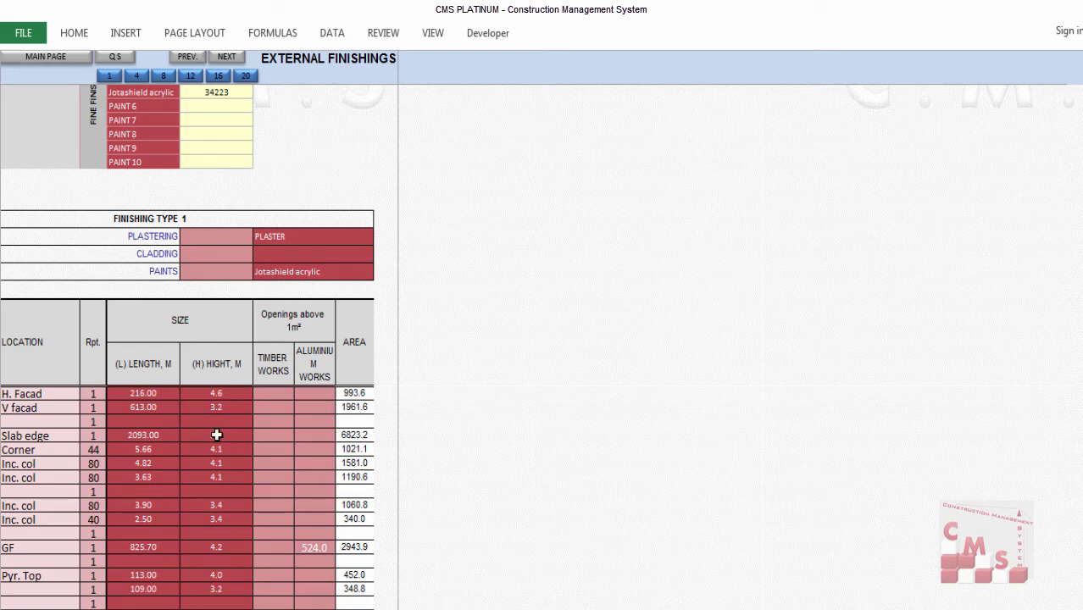
scroll(283, 412, "down", 9)
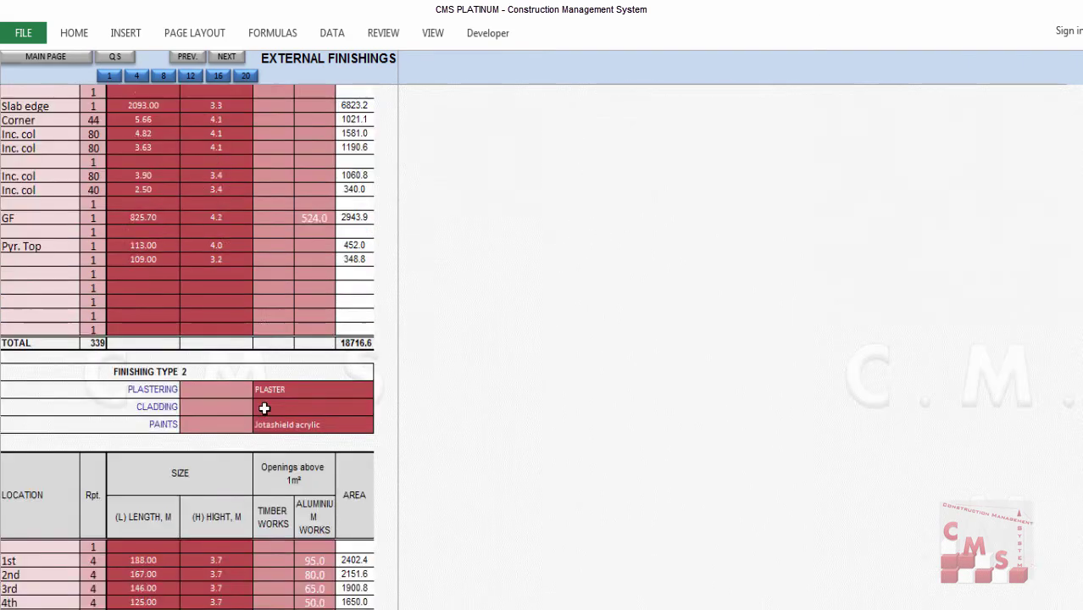
scroll(255, 454, "down", 11)
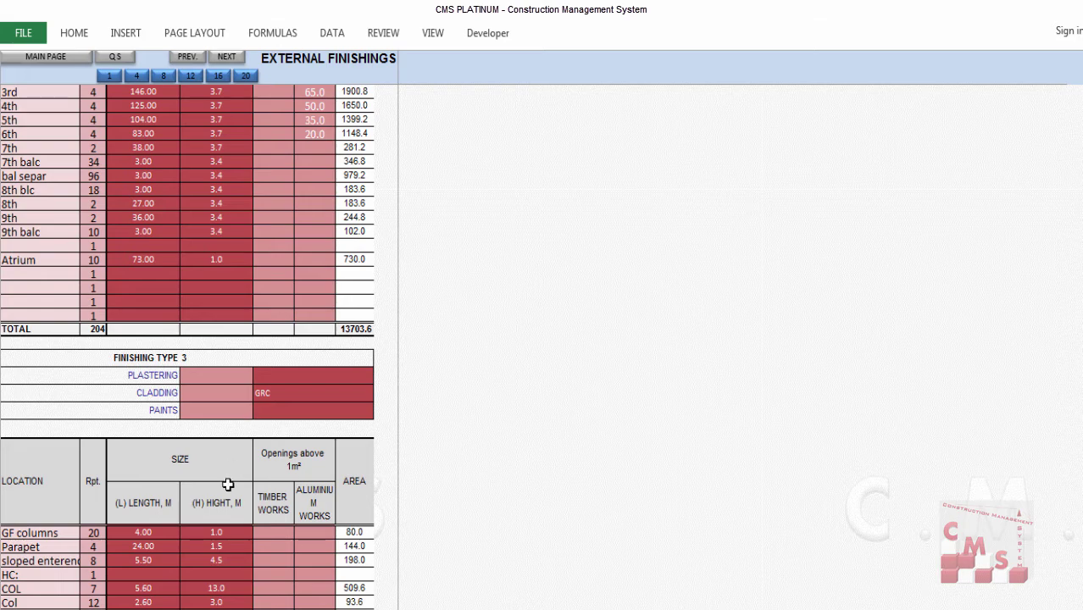
scroll(279, 433, "down", 2)
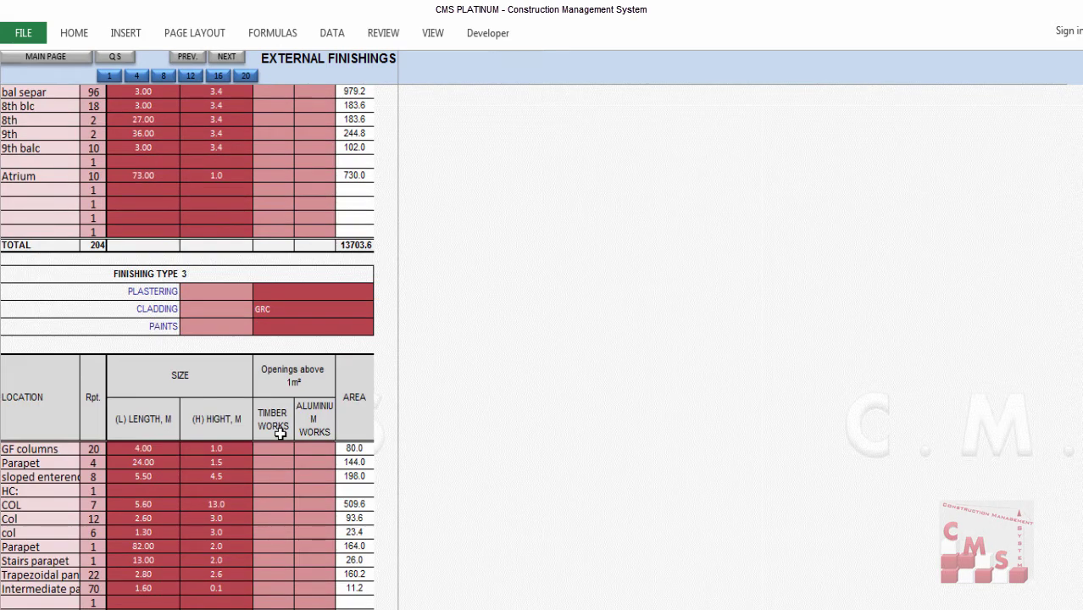
scroll(208, 433, "down", 1)
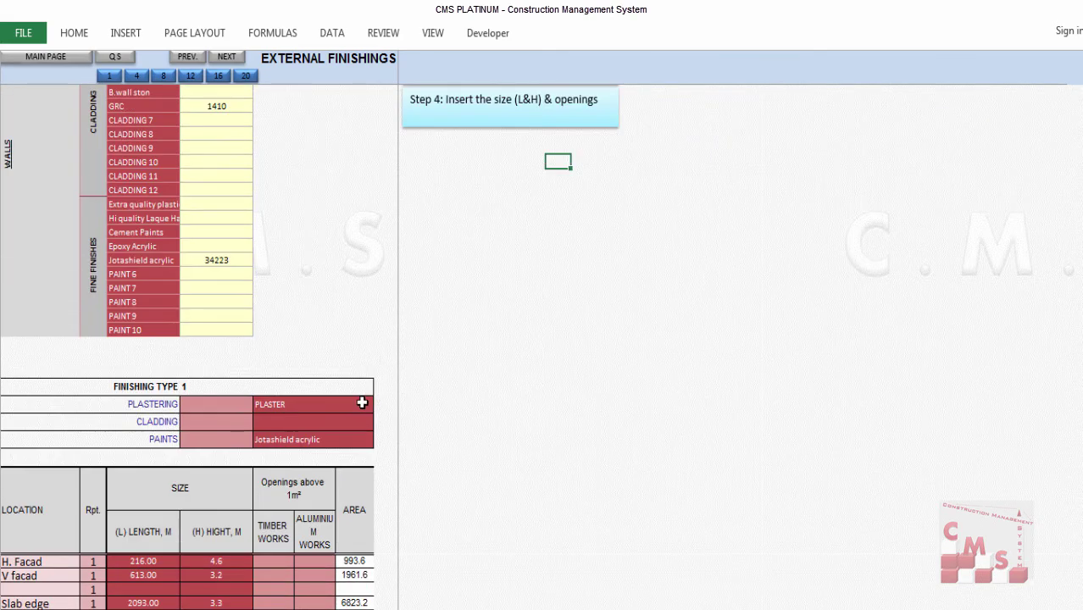
Step: Review the plastering options of finishing type 1 and choose Jotashield acrylic as its paint
left_click(359, 408)
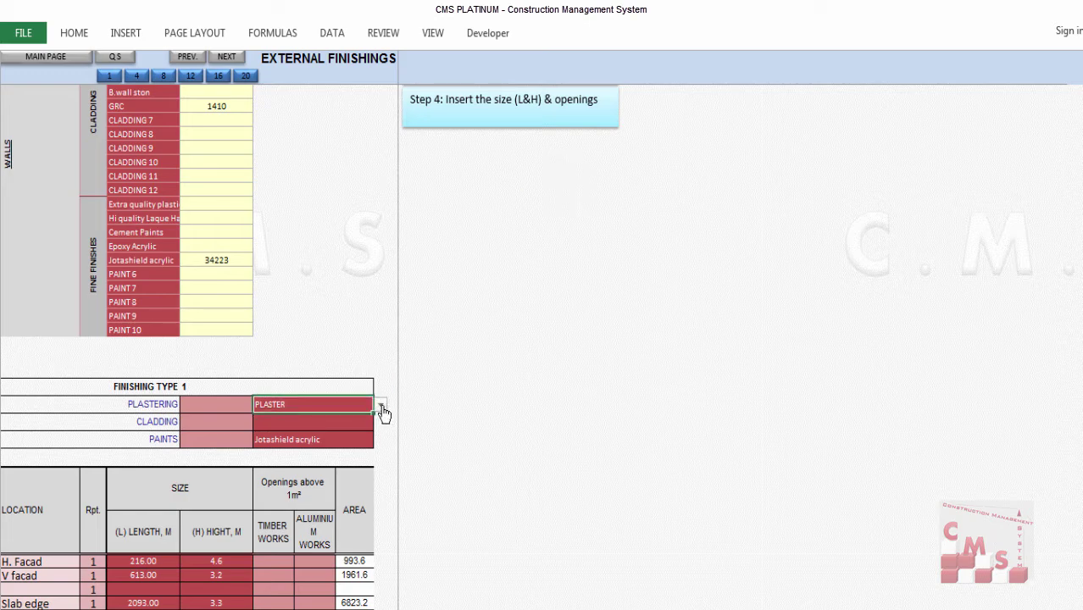
left_click(381, 406)
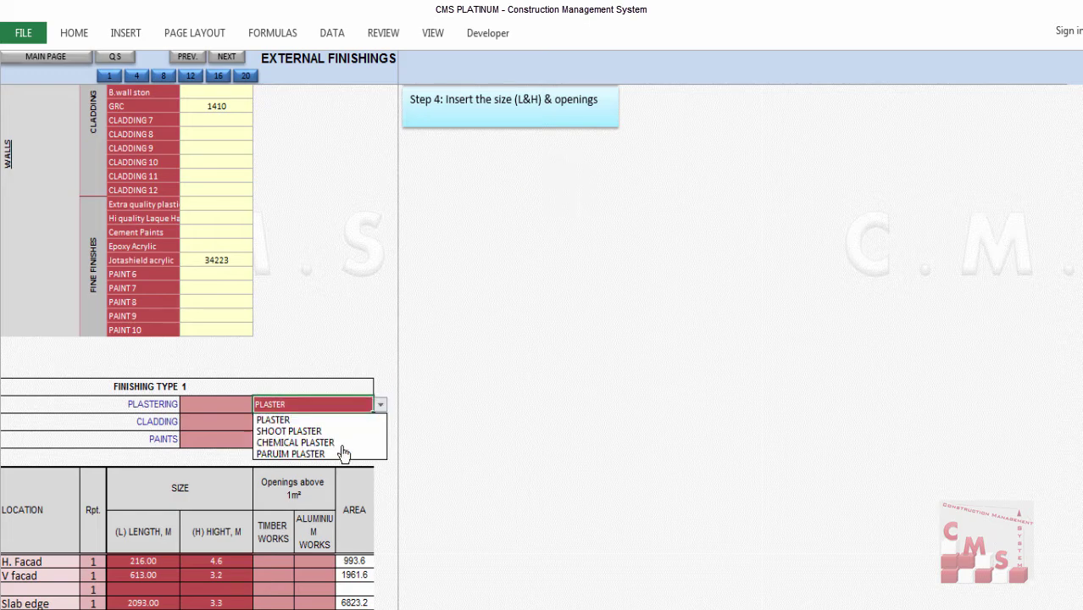
key("Escape")
left_click(369, 444)
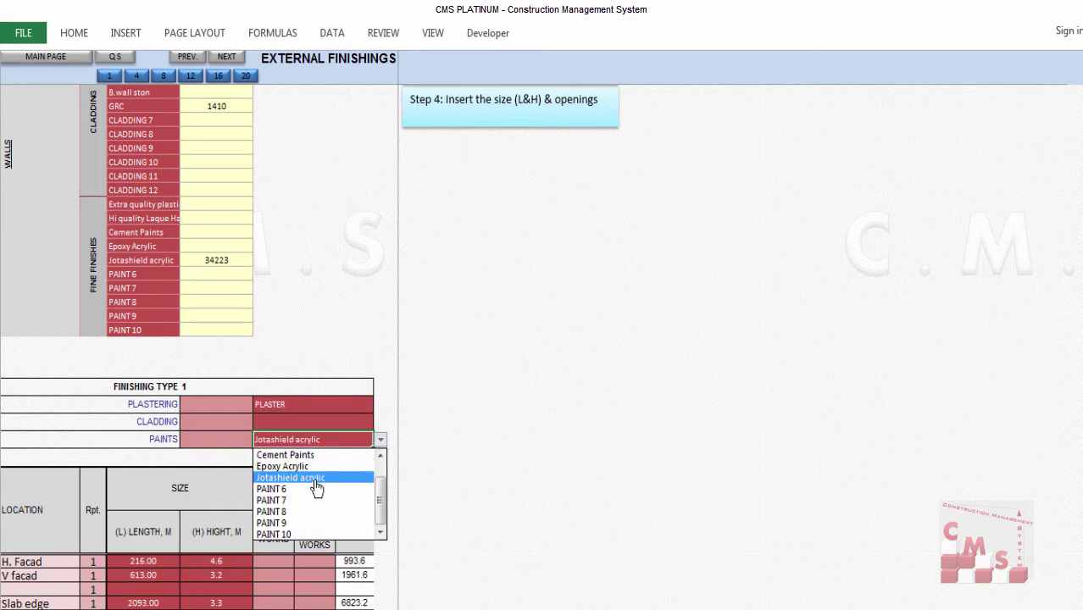
left_click(339, 480)
left_click(435, 458)
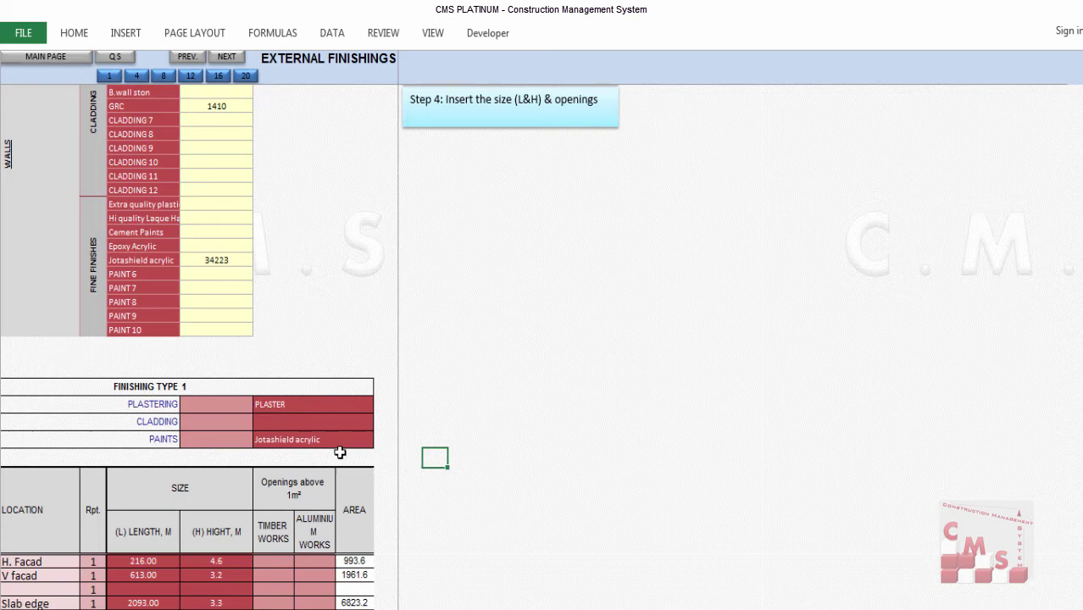
Step: Examine the length and height entries of the H. Facad and V facad rows in finishing type 1
scroll(340, 452, "down", 2)
scroll(169, 470, "down", 1)
left_click(150, 435)
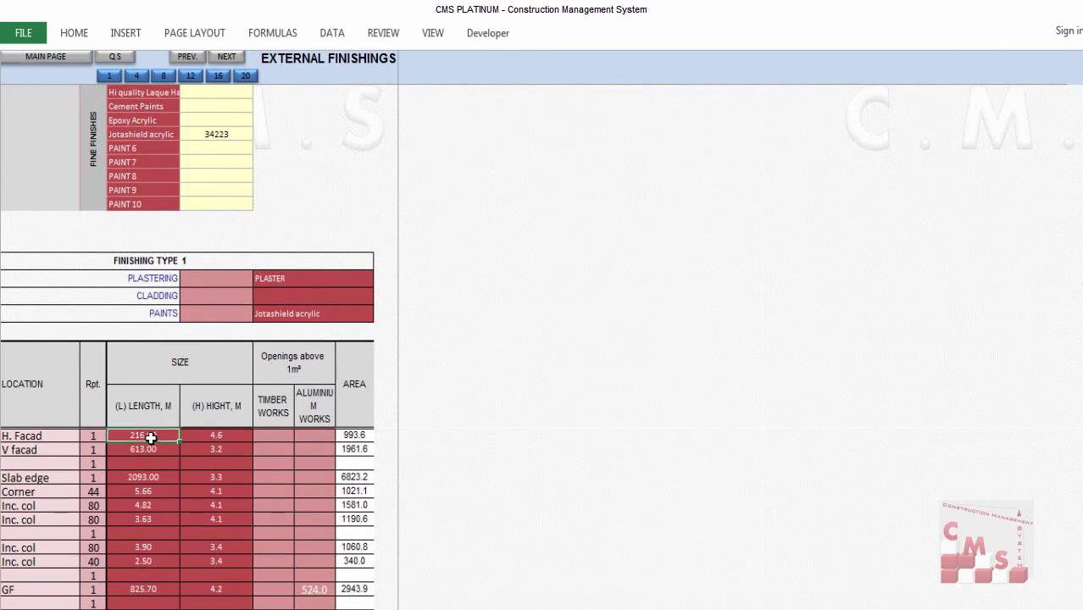
left_click(217, 435)
key("Down")
left_click(153, 448)
left_click(225, 437)
Step: Switch to AutoCAD and examine the G+M+15 Arch. elevation, from the roof down through the upper floors' windows, balconies and slab edges
scroll(154, 491, "up", 4)
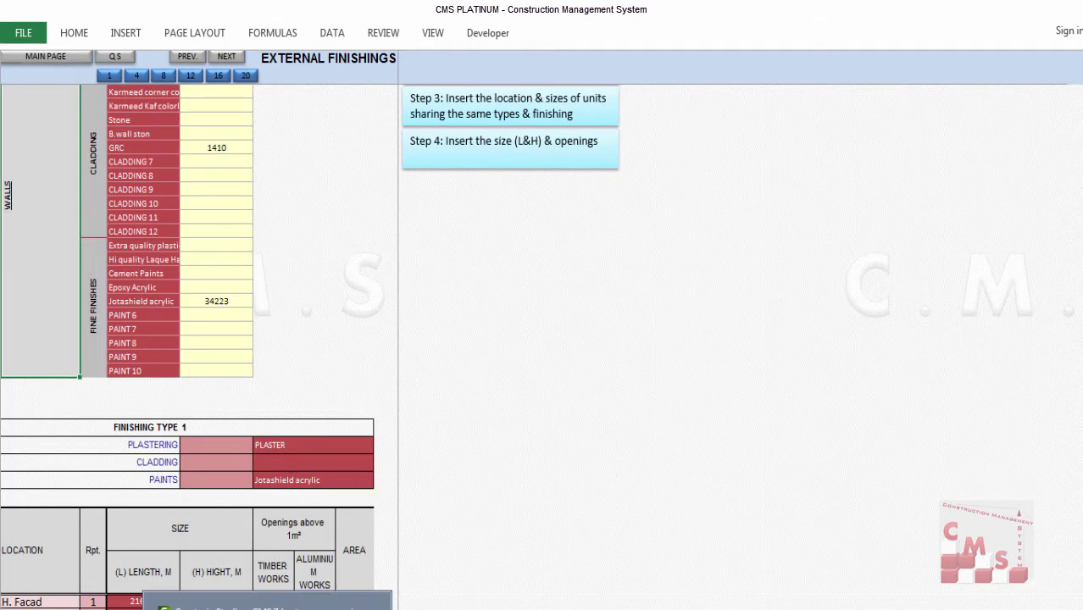
left_click(265, 597)
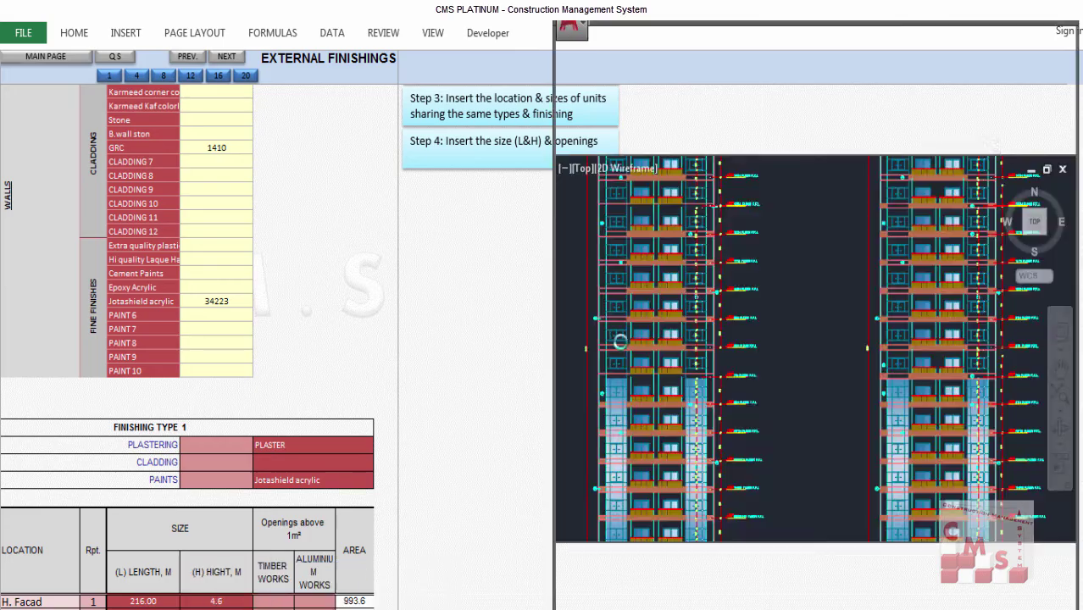
scroll(720, 345, "up", 5)
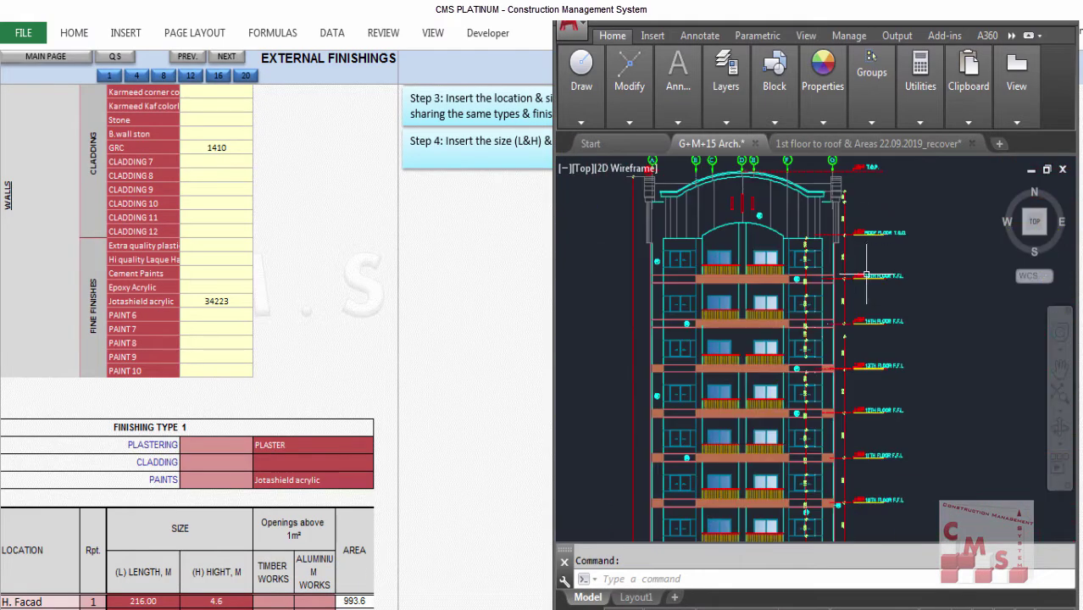
scroll(814, 191, "up", 3)
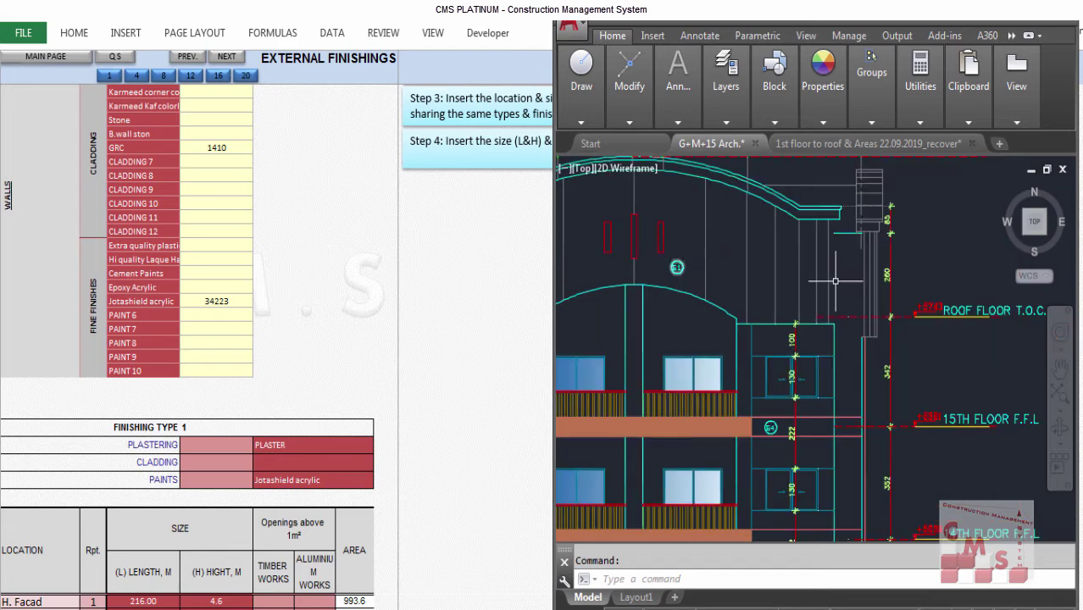
scroll(831, 283, "down", 2)
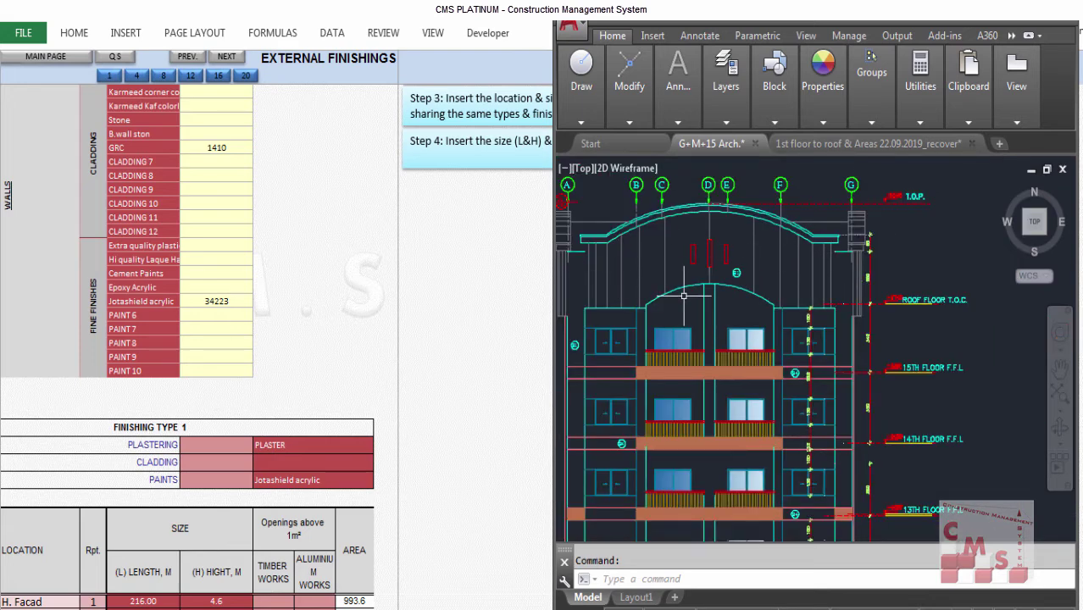
scroll(583, 350, "up", 2)
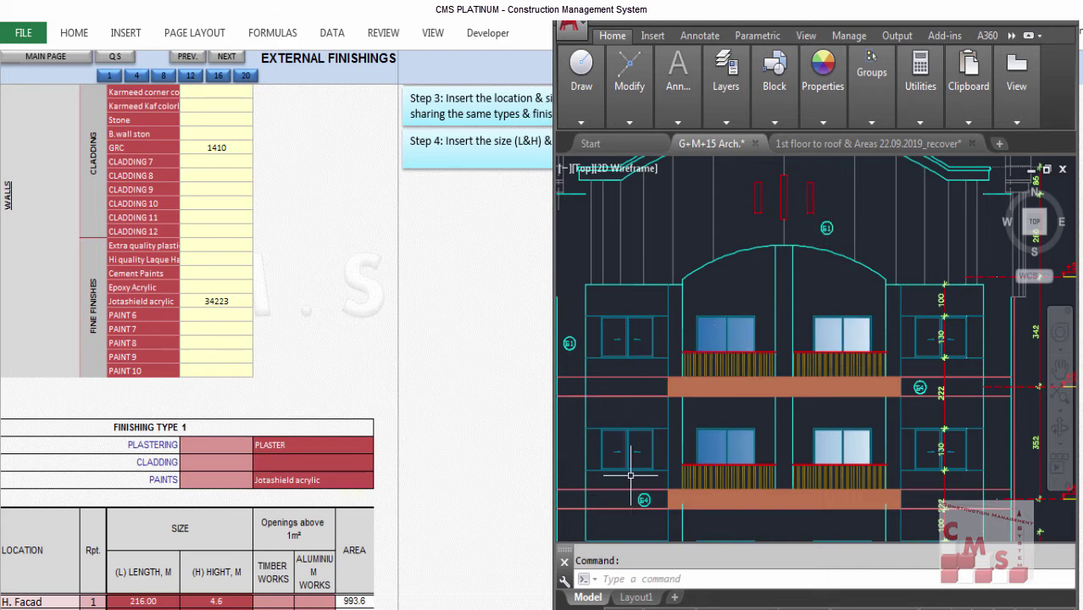
left_click_drag(778, 285, 781, 222)
left_click_drag(627, 462, 625, 339)
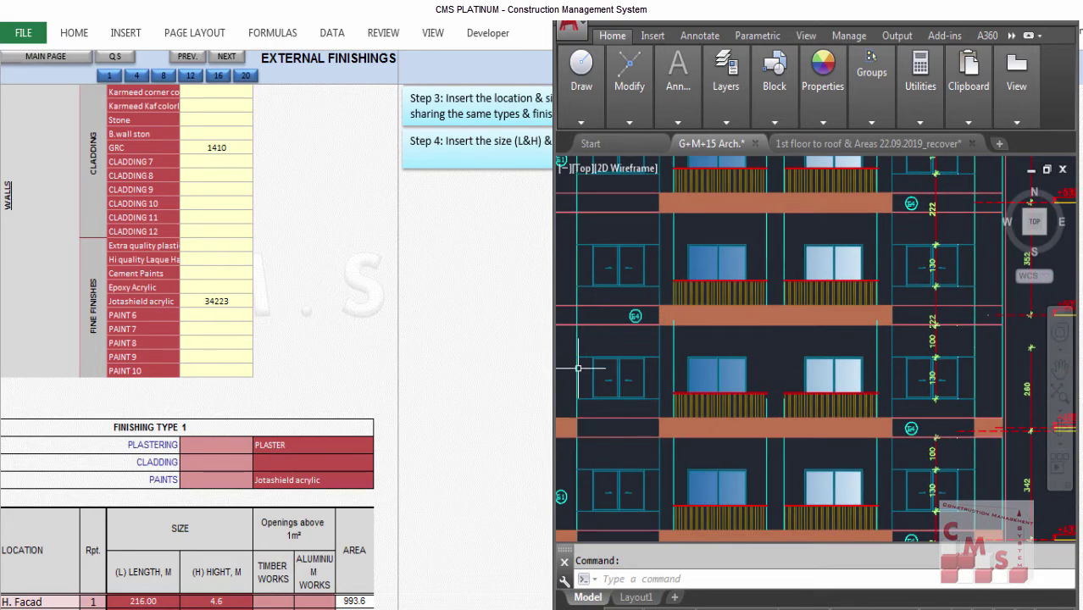
left_click(146, 182)
scroll(148, 178, "up", 1)
key("alt+Tab")
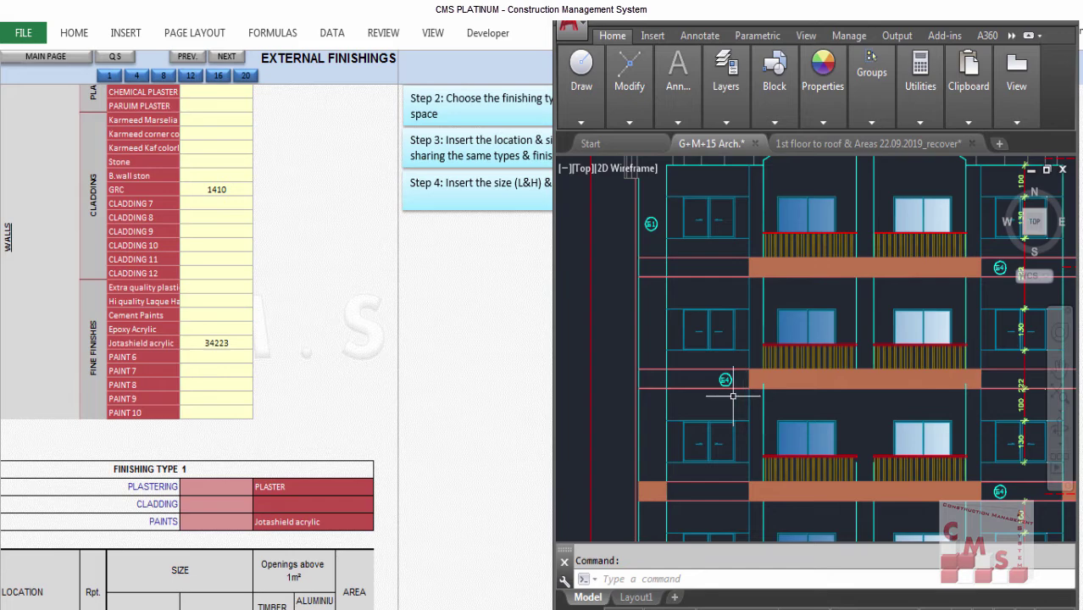
left_click_drag(733, 396, 754, 386)
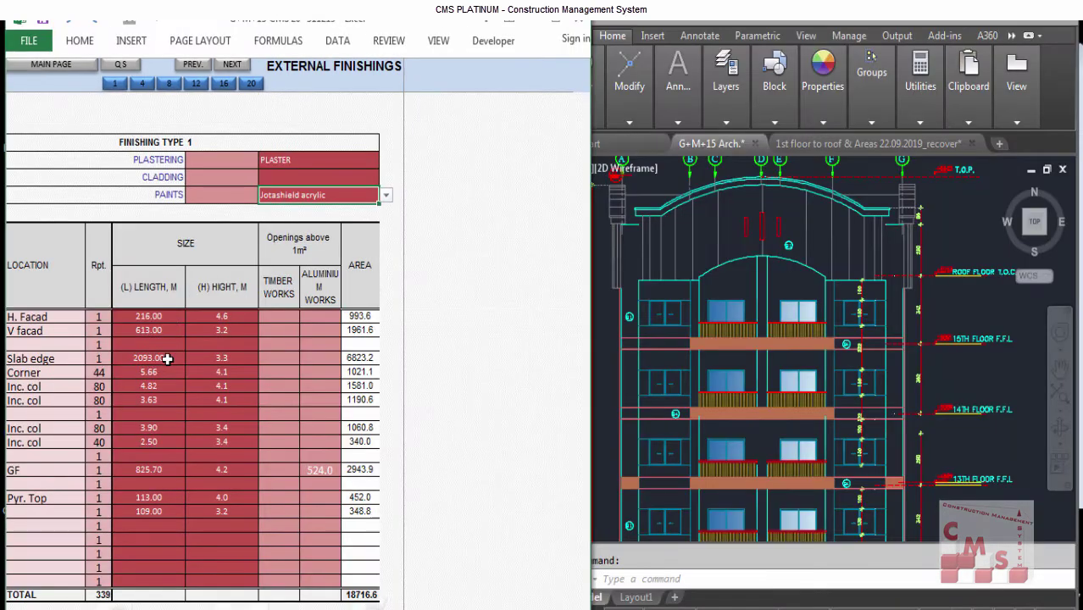
Step: Return to the External Finishings sheet and review the location, length and height columns of finishing type 1
left_click_drag(149, 317, 155, 547)
left_click(950, 306)
scroll(950, 306, "down", 3)
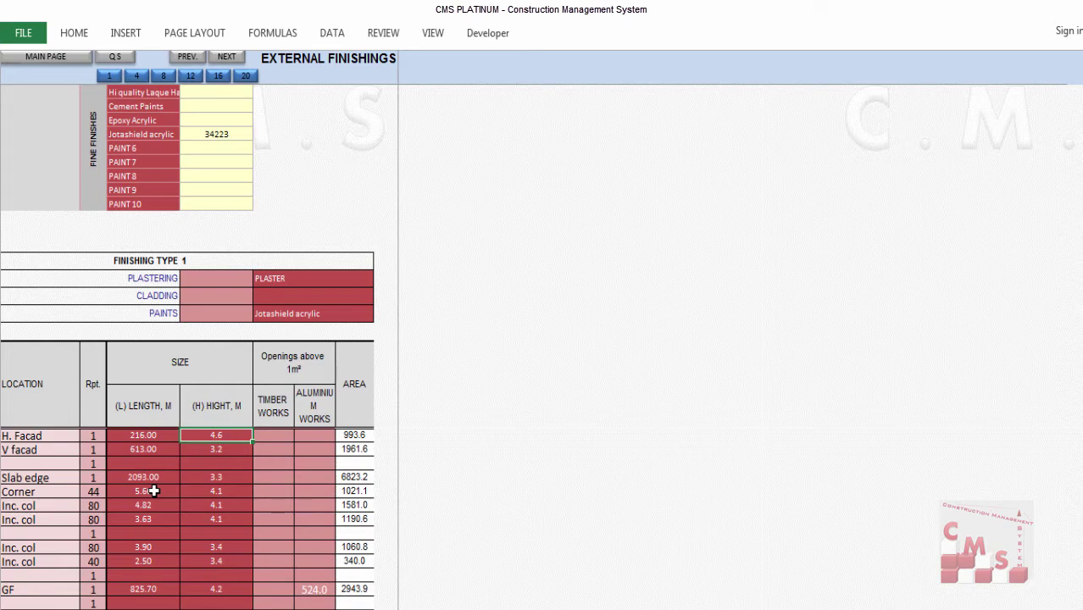
left_click_drag(46, 436, 41, 549)
left_click(49, 478)
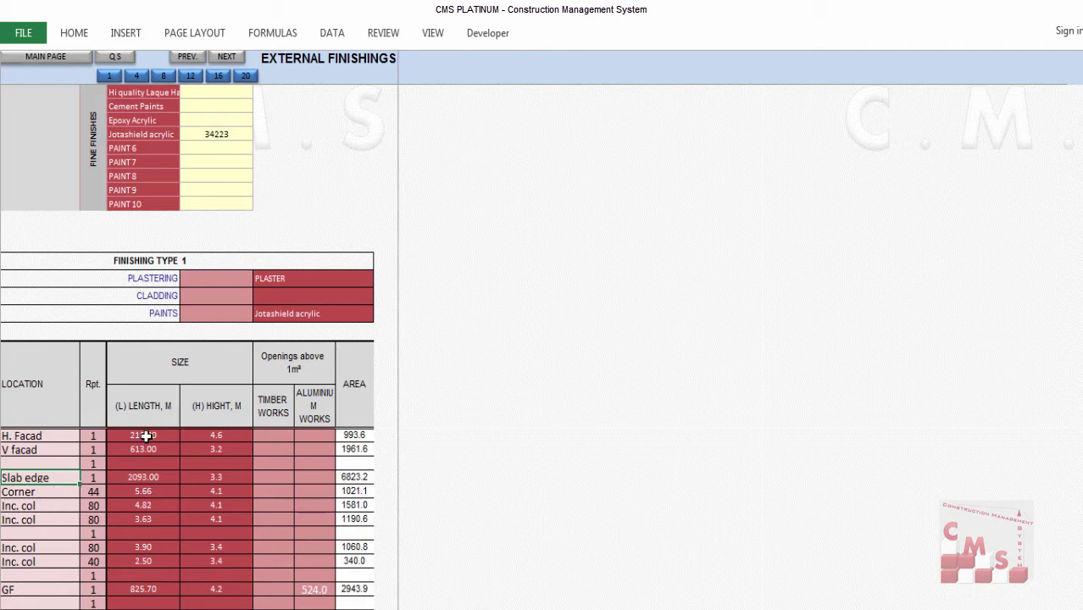
left_click_drag(145, 437, 154, 521)
left_click(224, 433)
left_click(228, 505, "shift")
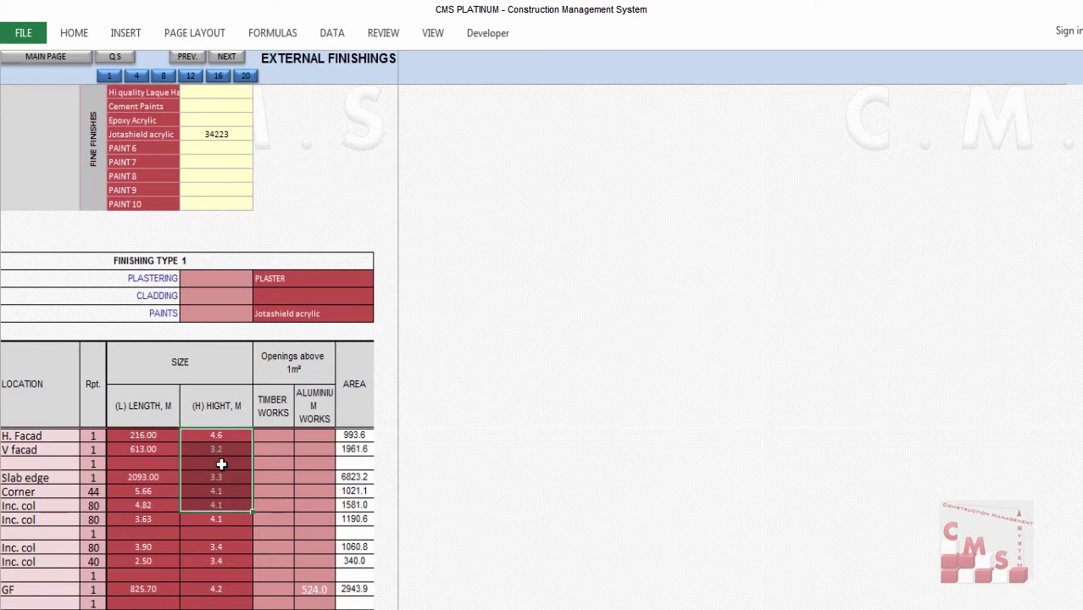
Step: Review the repetition column and the timber and aluminium works openings of finishing type 1
left_click(90, 450)
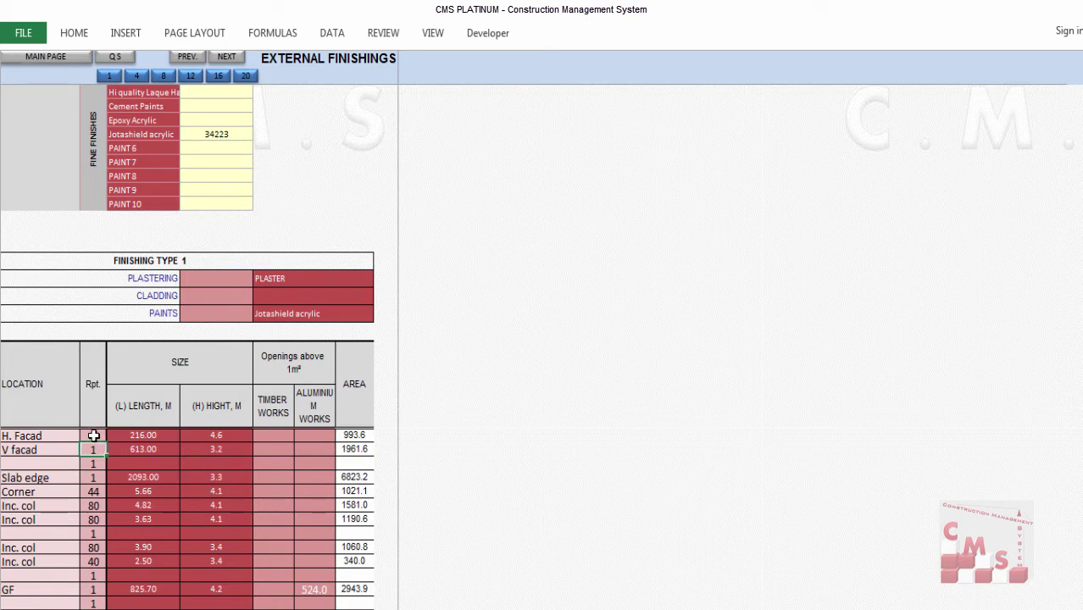
left_click_drag(93, 434, 86, 523)
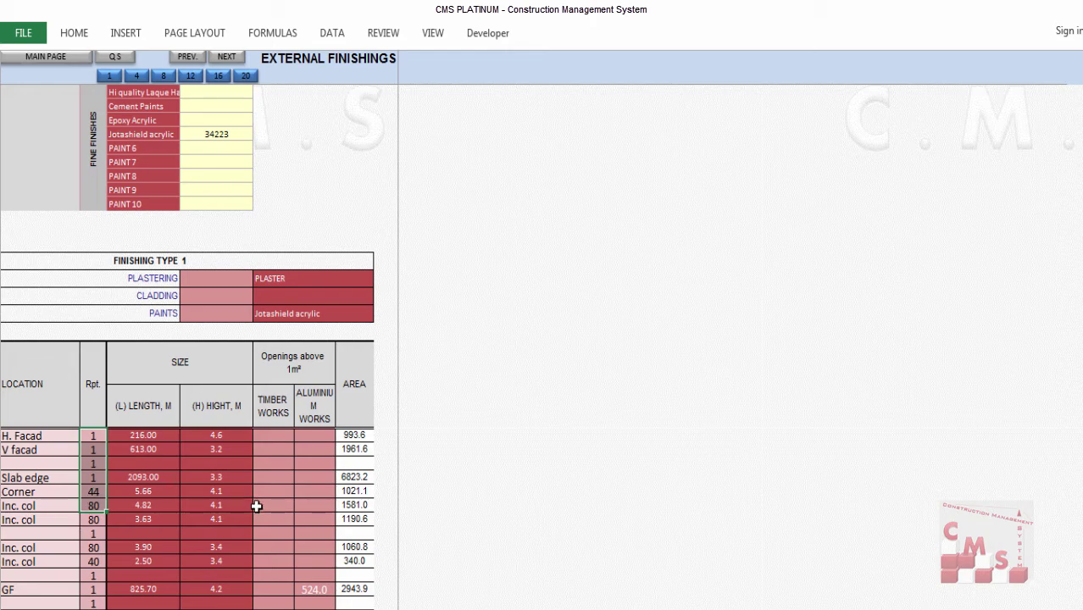
scroll(280, 526, "down", 1)
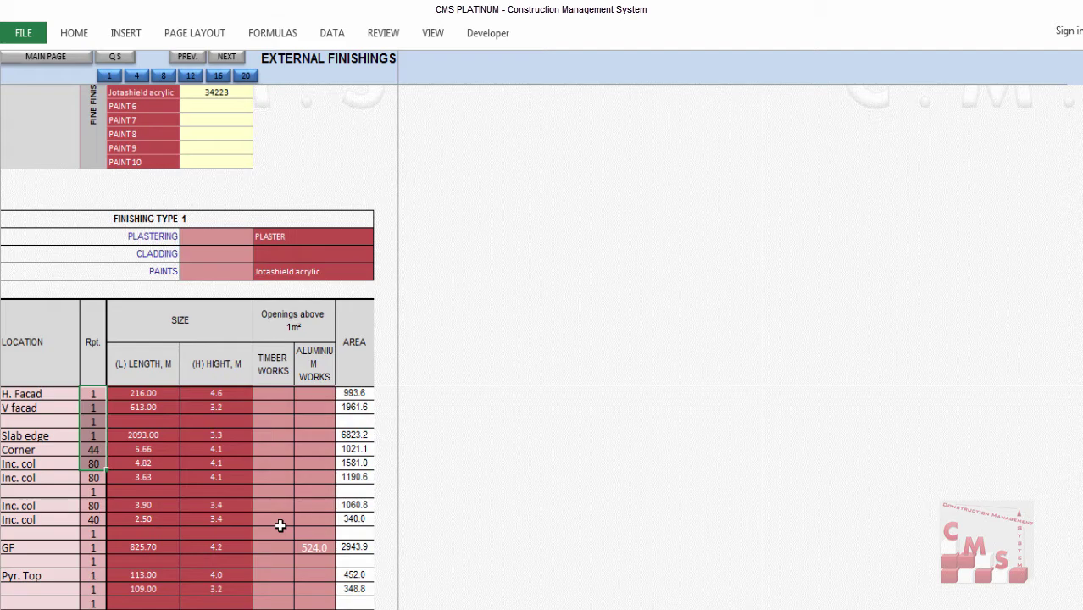
left_click_drag(313, 415, 307, 500)
left_click_drag(273, 417, 269, 487)
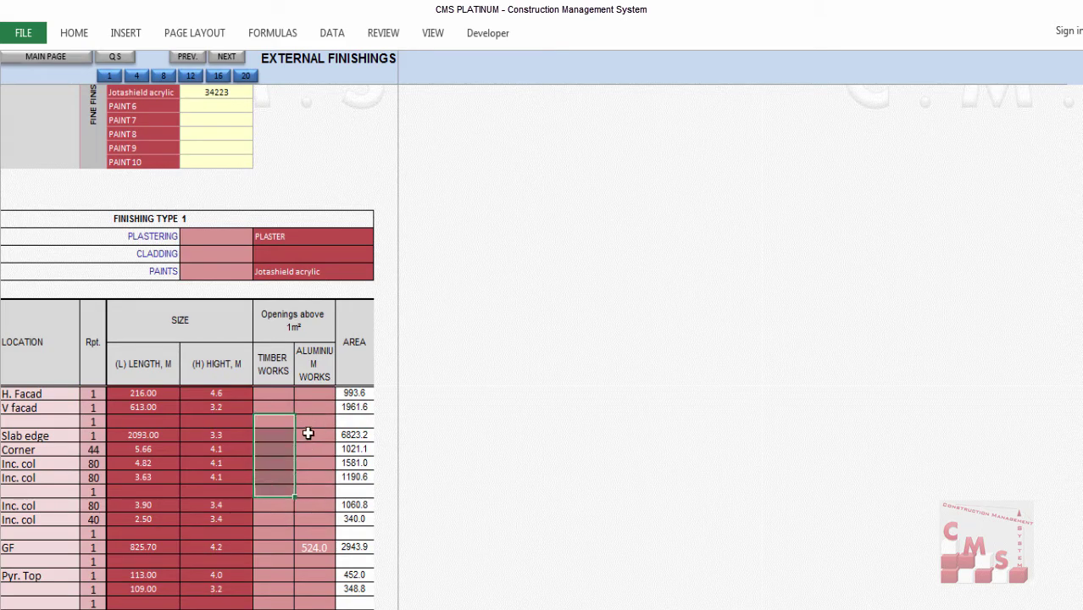
left_click(313, 534)
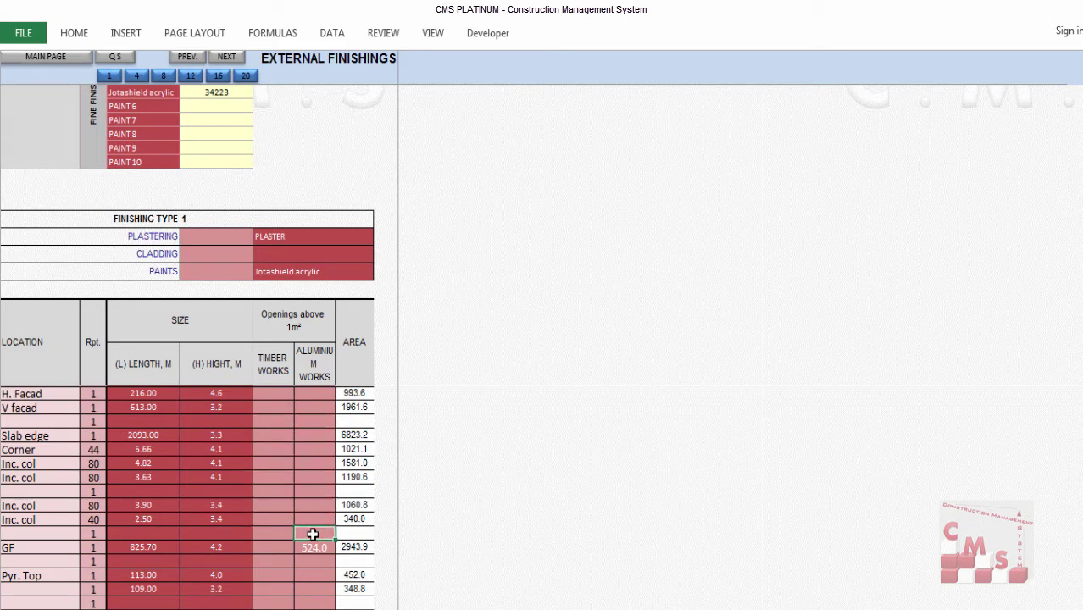
Step: Look through the tables of finishing types 1 to 4 and the quantities in the external wall finishes list
scroll(311, 500, "down", 14)
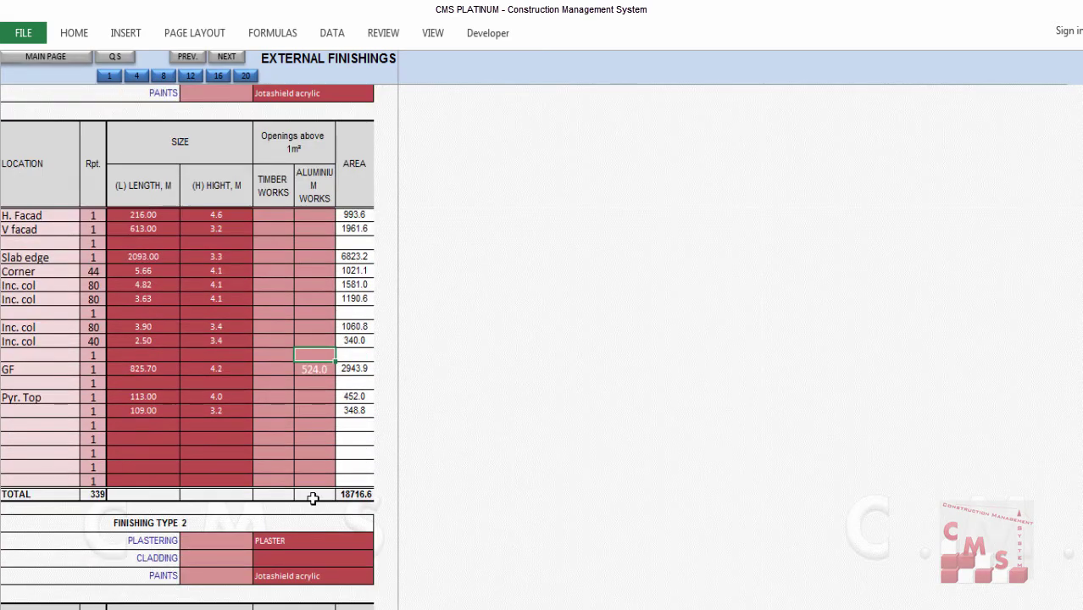
scroll(312, 499, "down", 20)
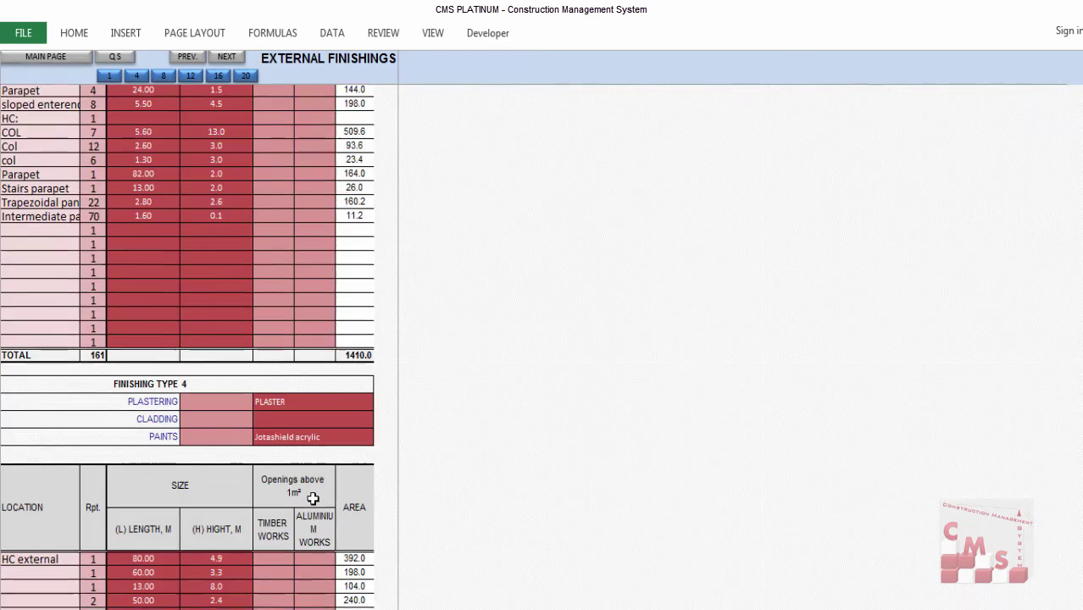
scroll(313, 500, "up", 20)
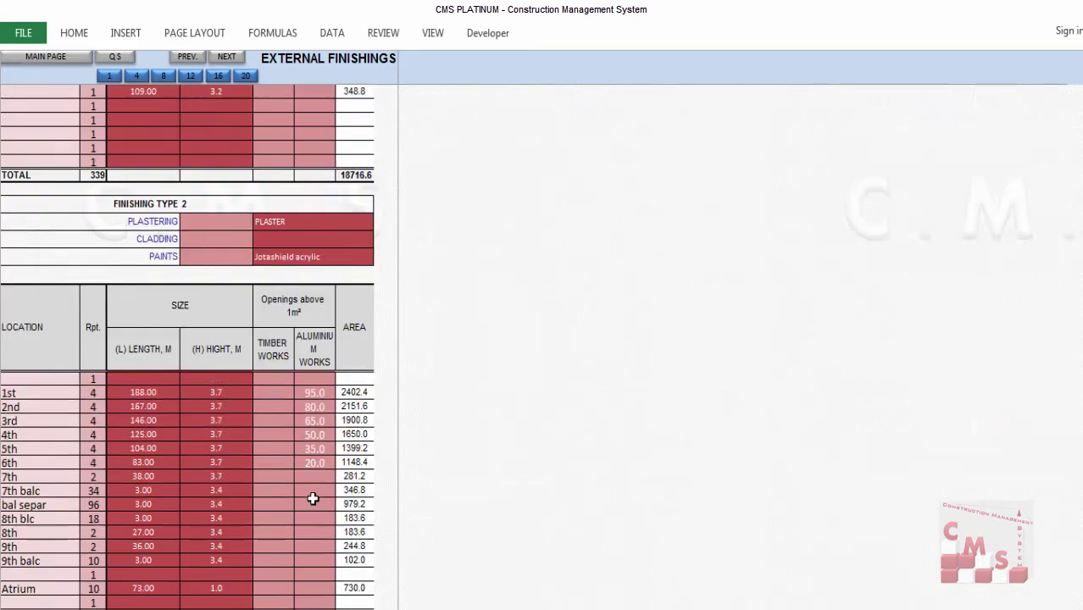
scroll(313, 500, "up", 7)
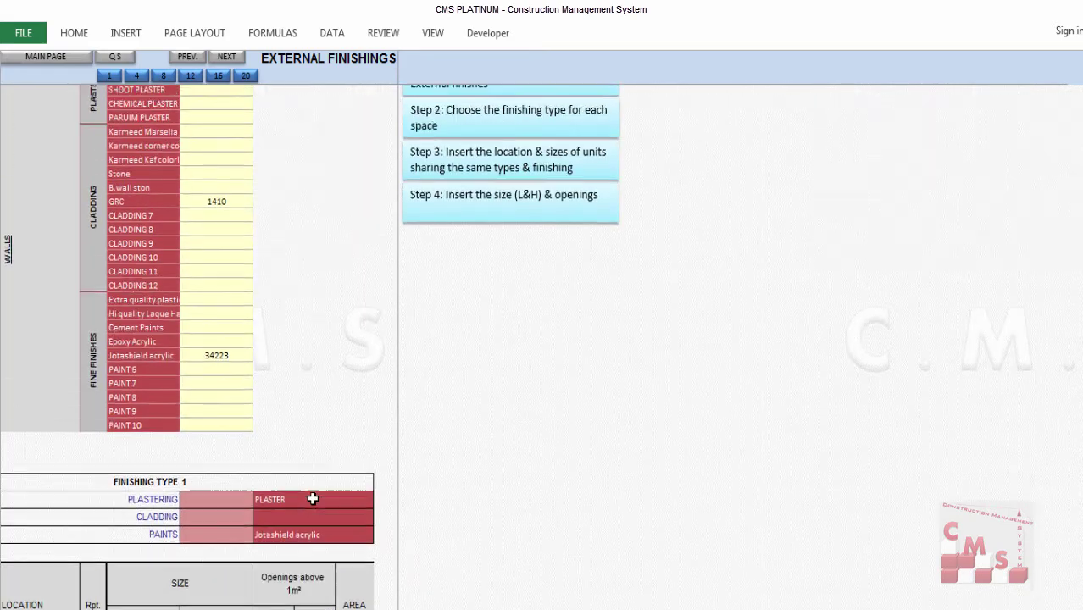
left_click(222, 233)
left_click(207, 384)
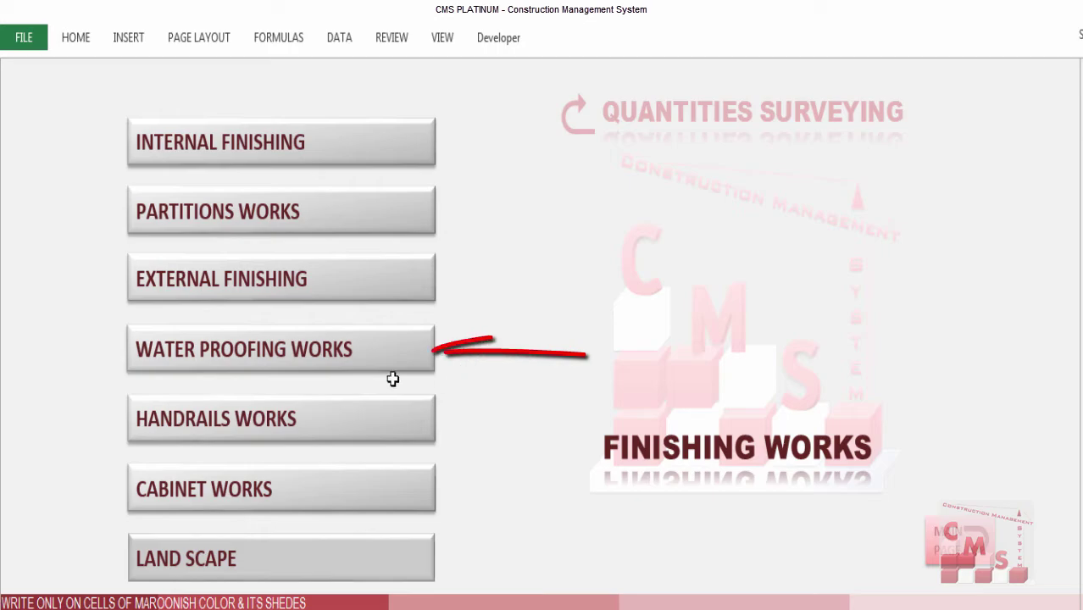
Step: Open the Water Proofing works sheet and inspect the quantities for under foundation, sub-structure and water tanks waterproofing
left_click(394, 368)
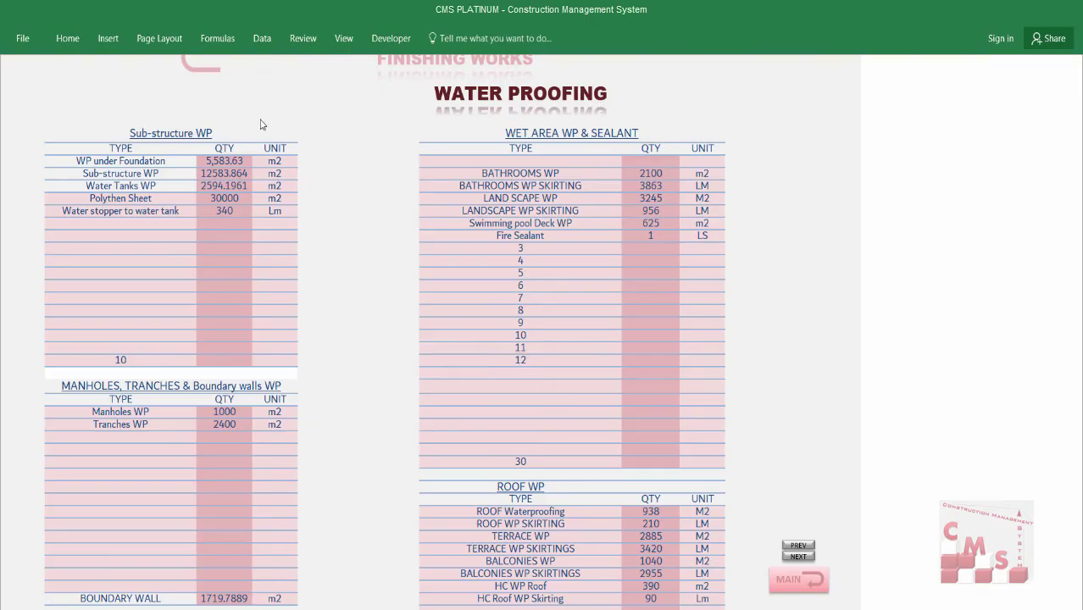
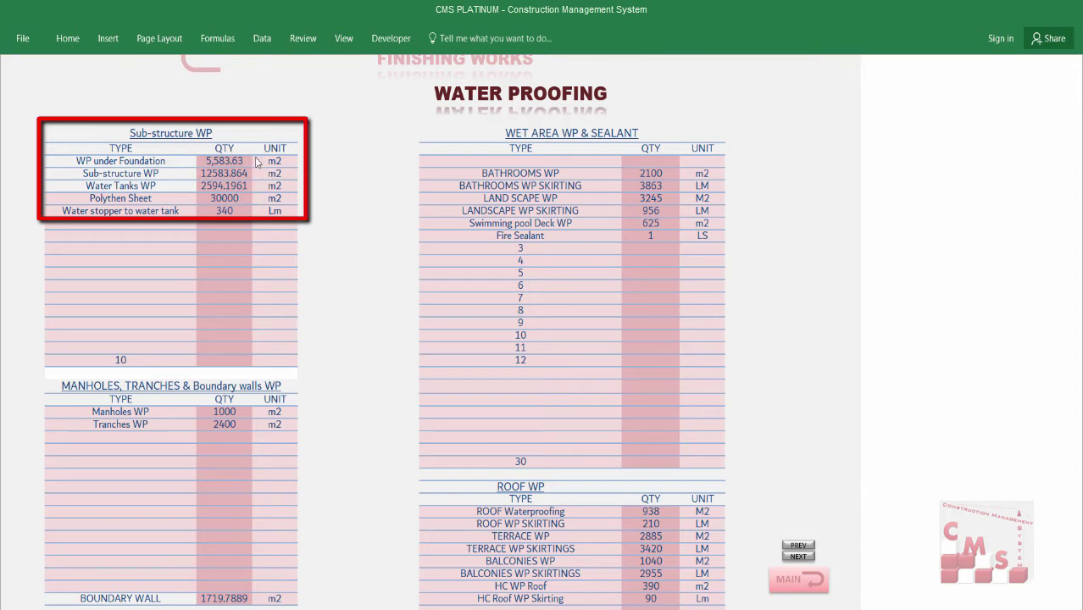
left_click(251, 162)
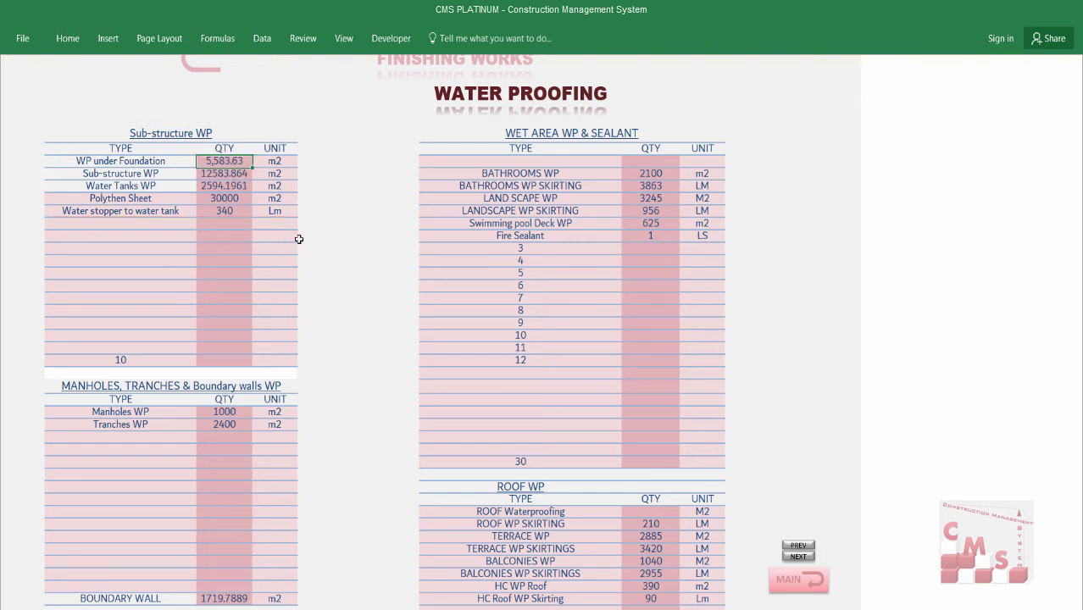
left_click(240, 174)
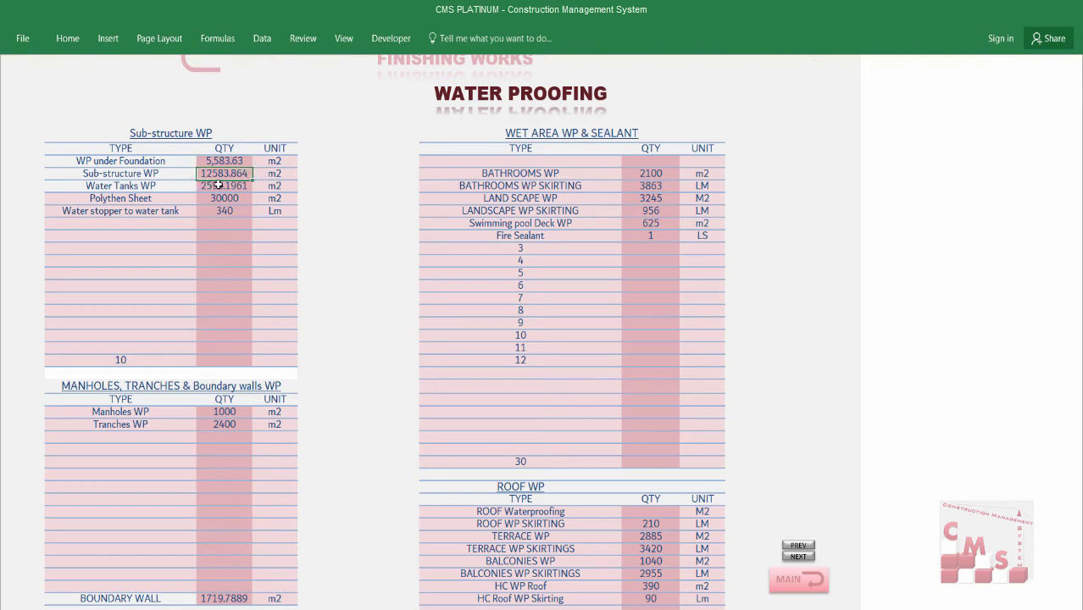
left_click(230, 186)
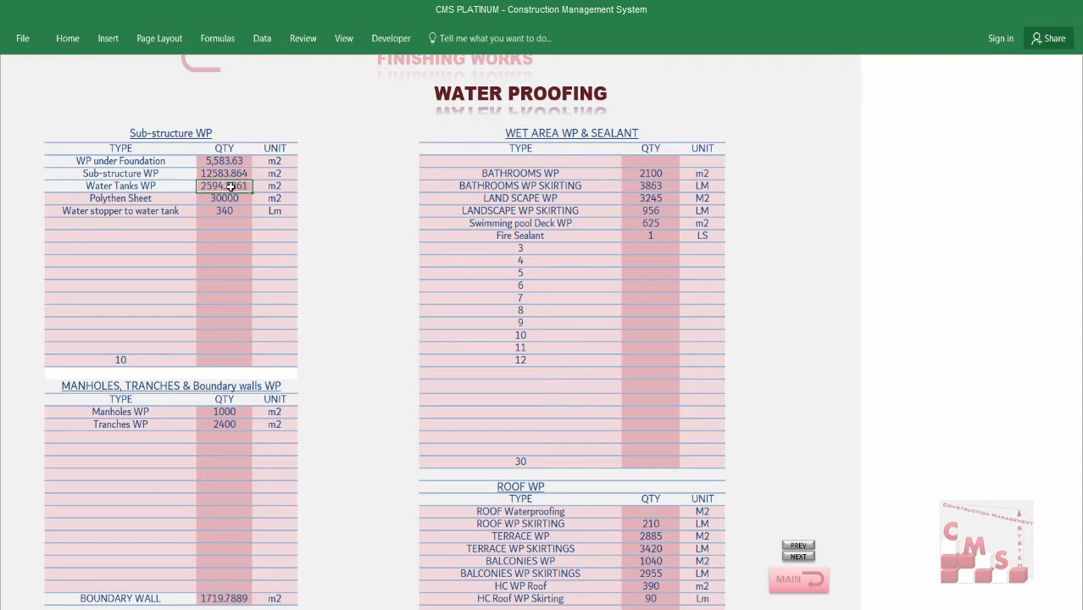
Step: Examine the type and quantity cells of the Sub-structure WP table from Polythen Sheet down through the empty rows
left_click(176, 200)
left_click(175, 212)
left_click(173, 224)
left_click(171, 235)
left_click(170, 258)
left_click_drag(175, 200, 180, 336)
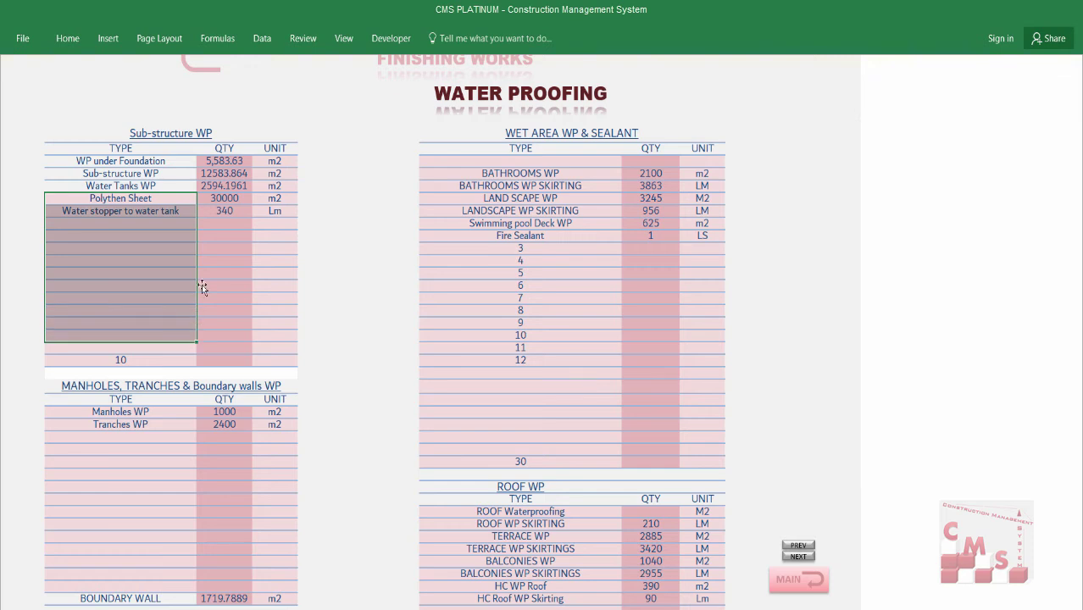
left_click_drag(238, 197, 235, 338)
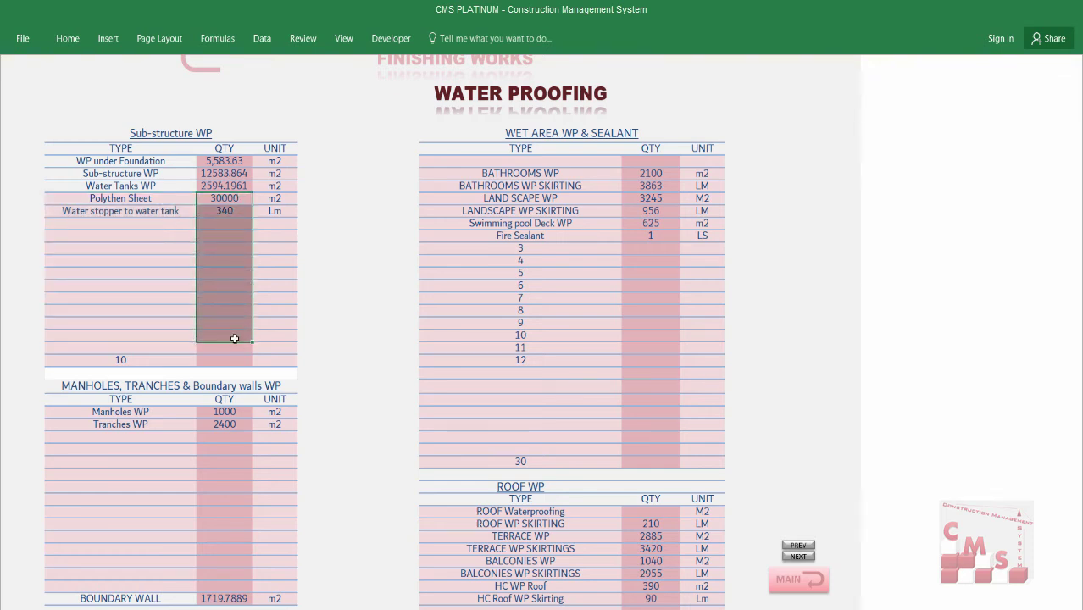
Step: Examine the type, quantity and unit cells of the Manholes, Tranches & Boundary walls WP table
left_click(174, 386)
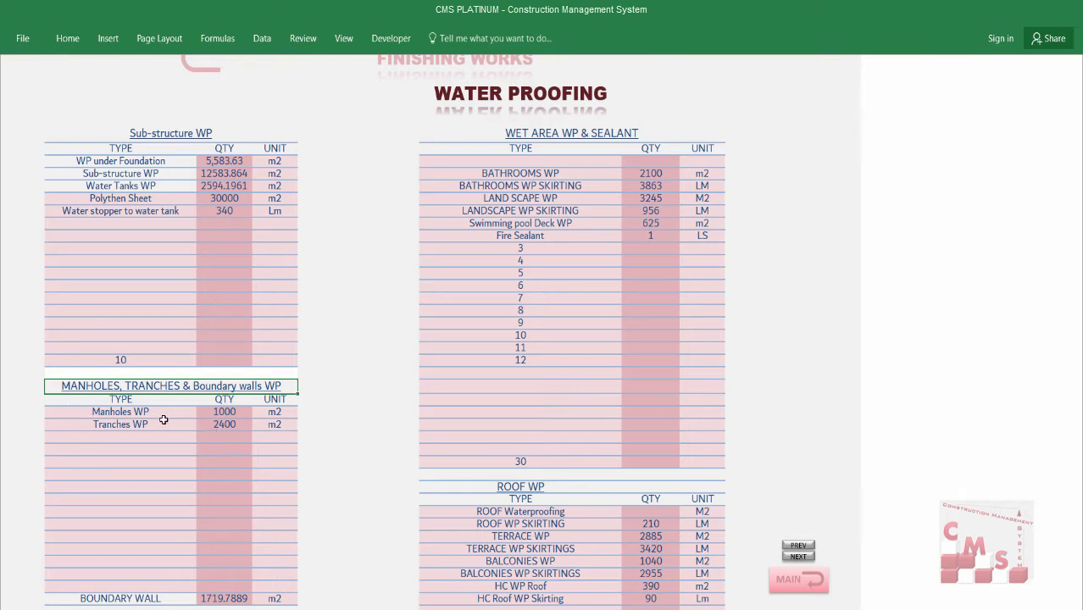
left_click_drag(170, 413, 176, 539)
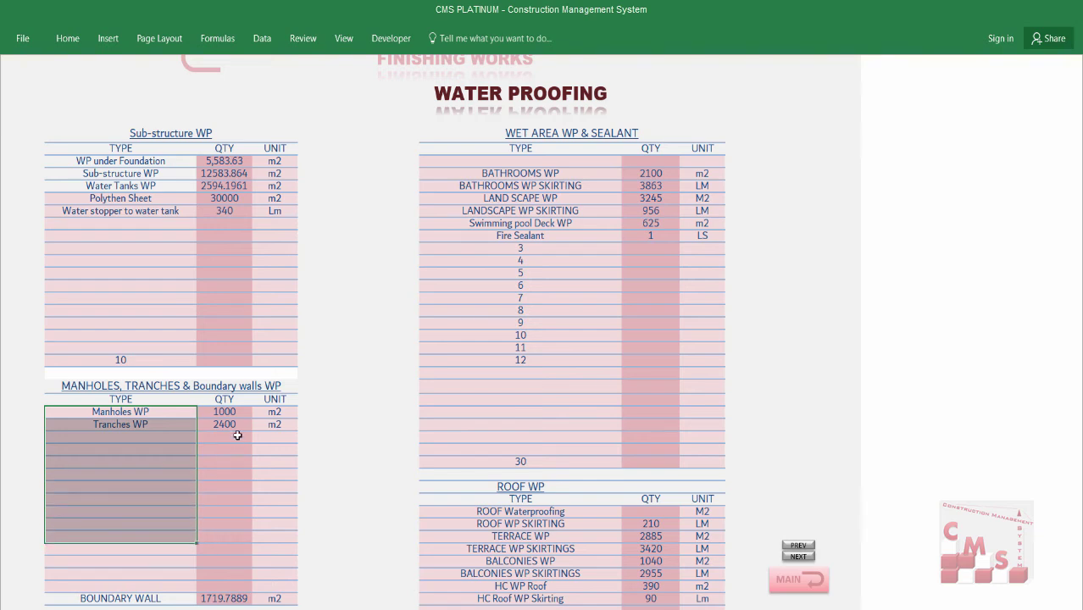
left_click_drag(240, 413, 227, 552)
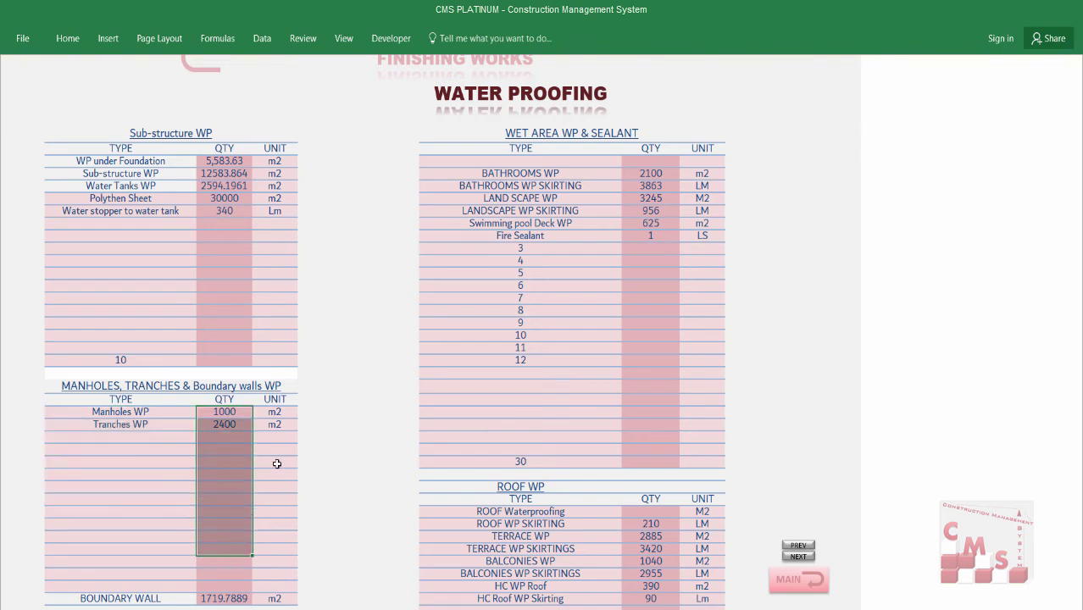
left_click_drag(290, 415, 283, 518)
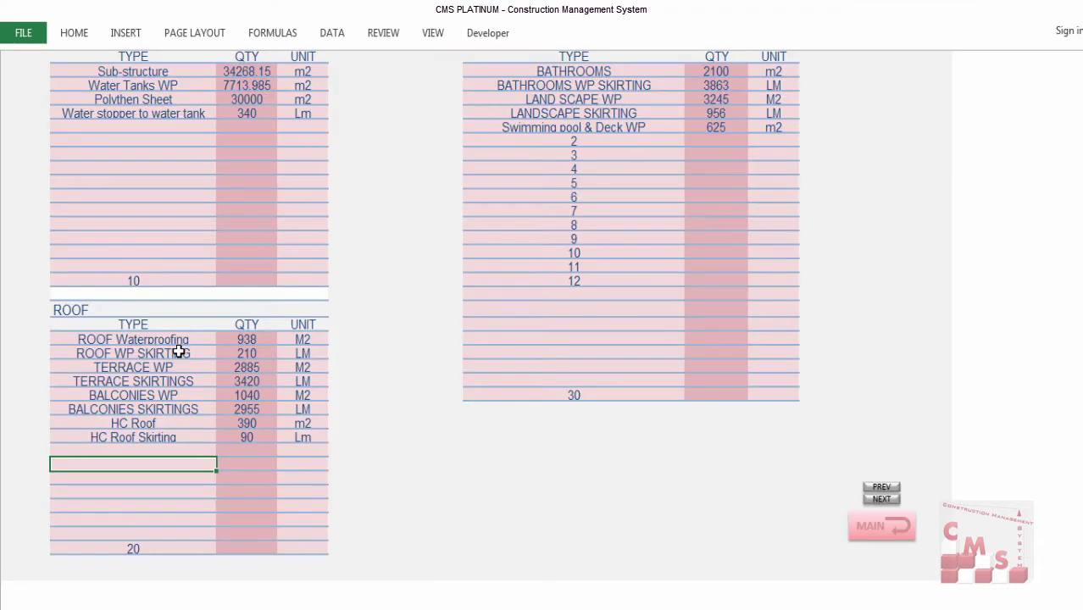
Step: Review the quantities in the roof waterproofing table from ROOF Waterproofing down, and check the BOUNDARY WALL entry
left_click(240, 339)
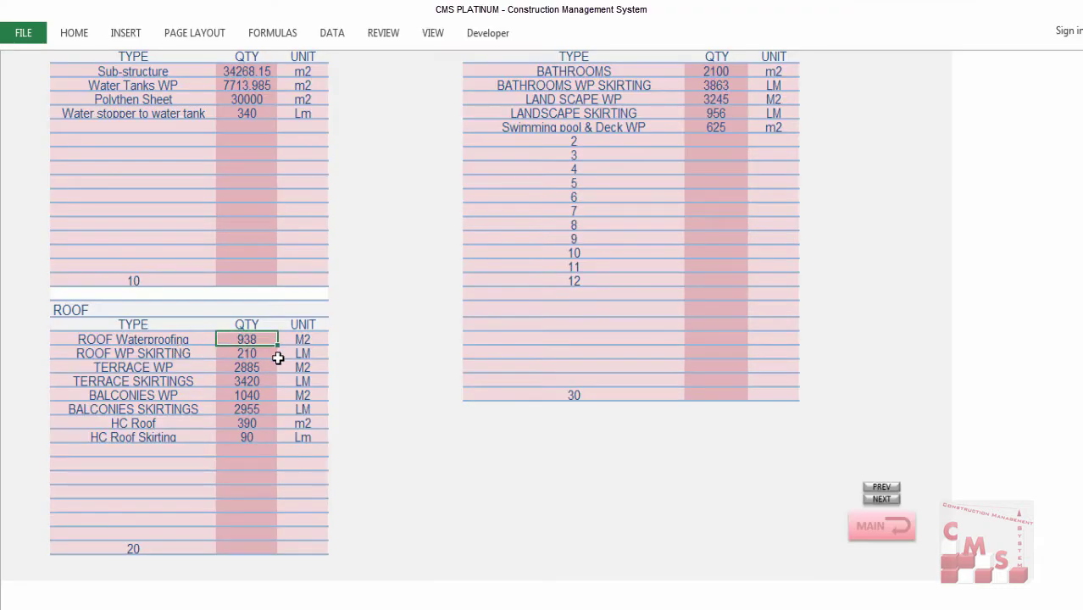
key("Down")
key("Down")
key("Down")
key("Down")
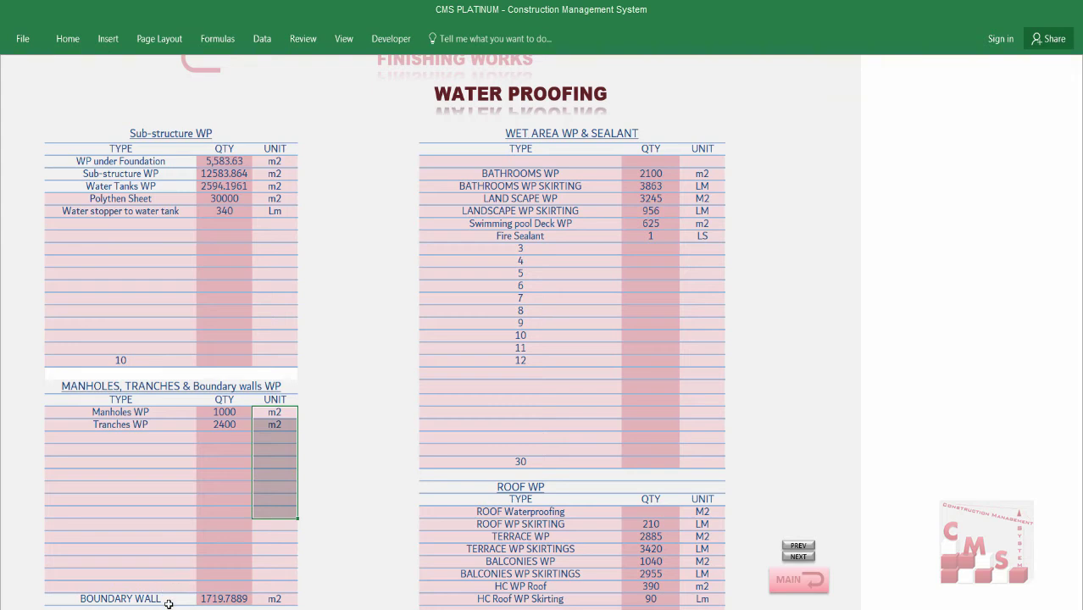
left_click(168, 601)
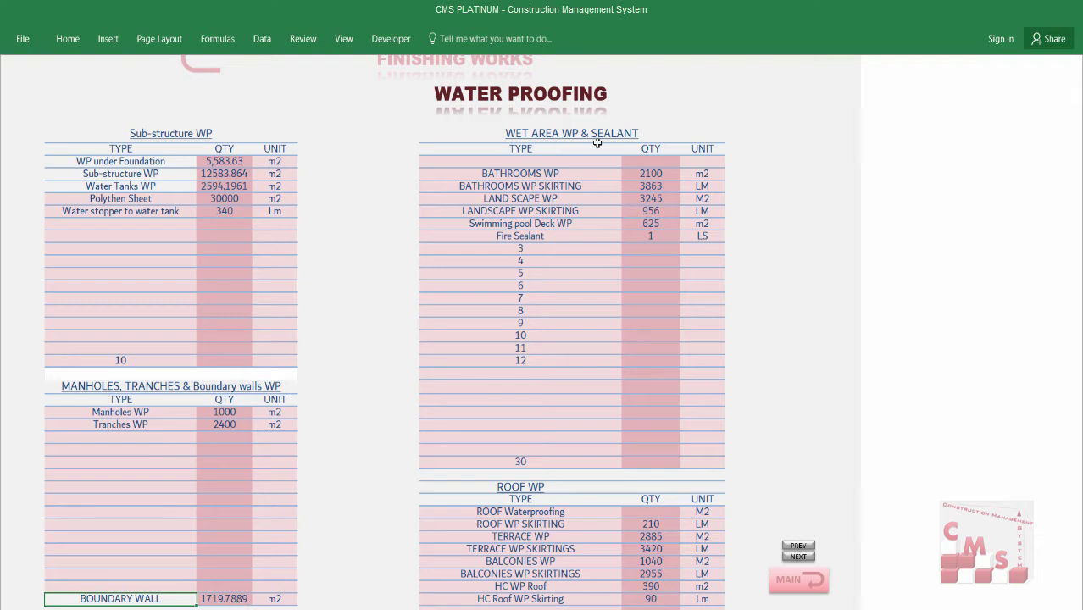
Step: Examine the types, quantities and units in the Wet Area WP & Sealant table
mouse_move(560, 160)
left_mouse_down()
mouse_move(569, 167)
mouse_move(566, 358)
left_mouse_up()
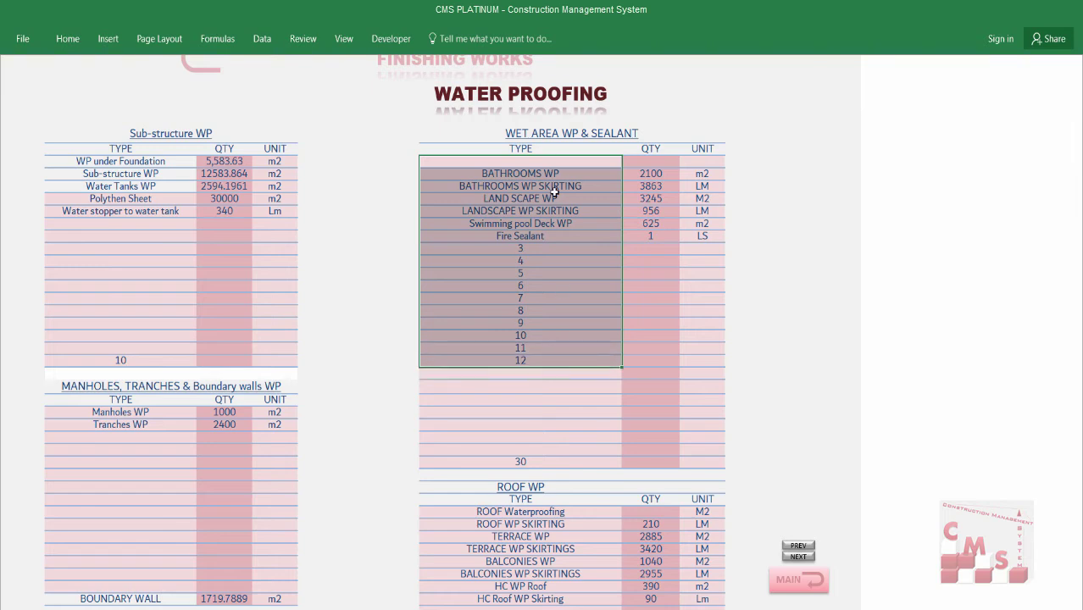
left_click_drag(650, 172, 658, 348)
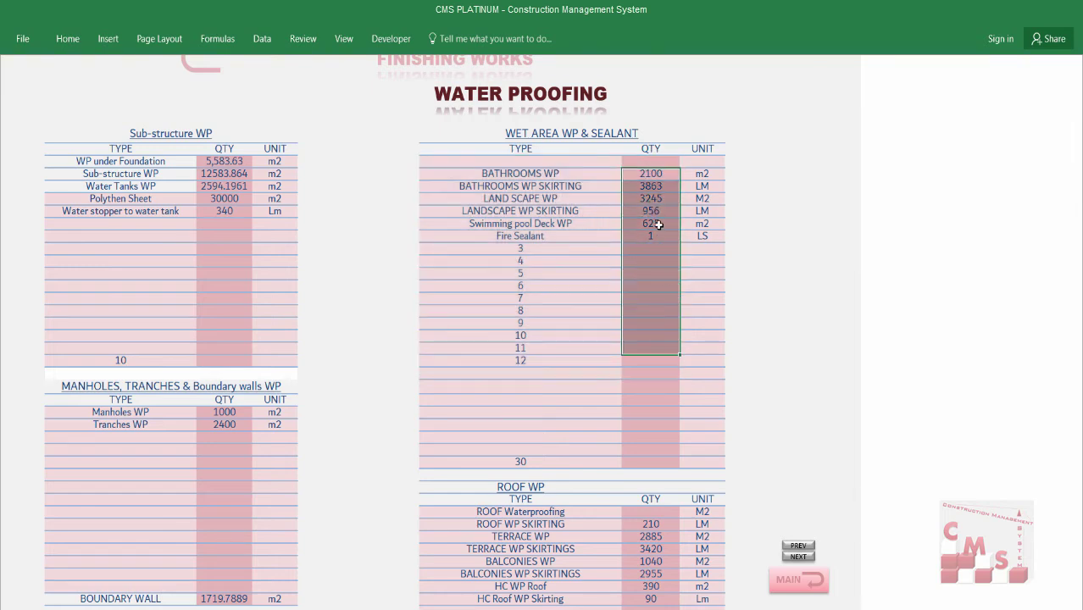
left_click_drag(702, 161, 702, 312)
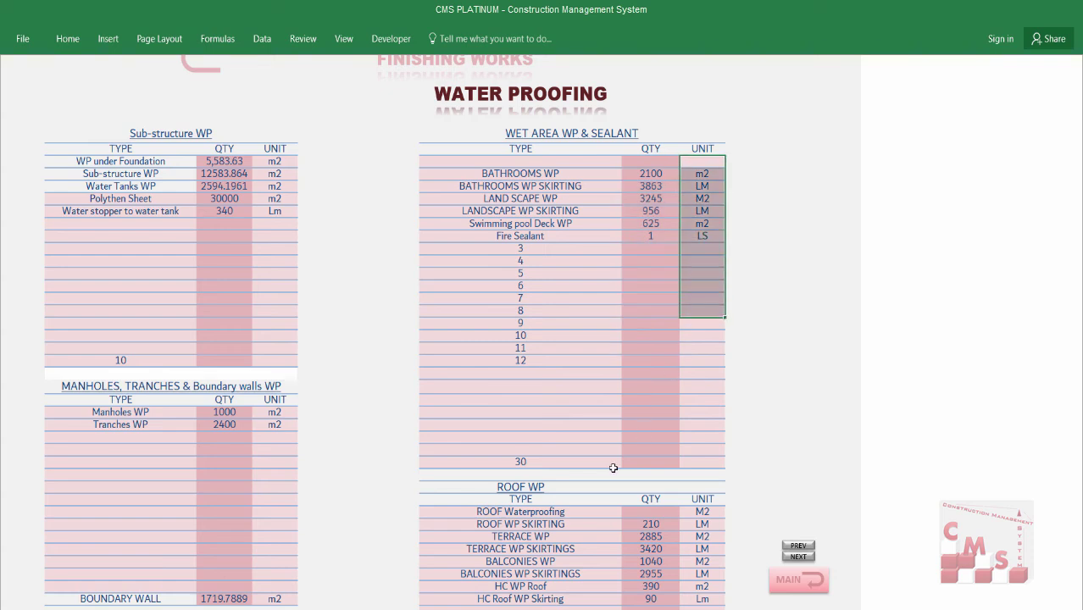
Step: Examine the types, quantities and units in the Roof WP table, including the HC WP Roof quantity
left_click(545, 489)
key("Down")
key("Down")
key("Down")
key("Down")
key("Down")
key("Down")
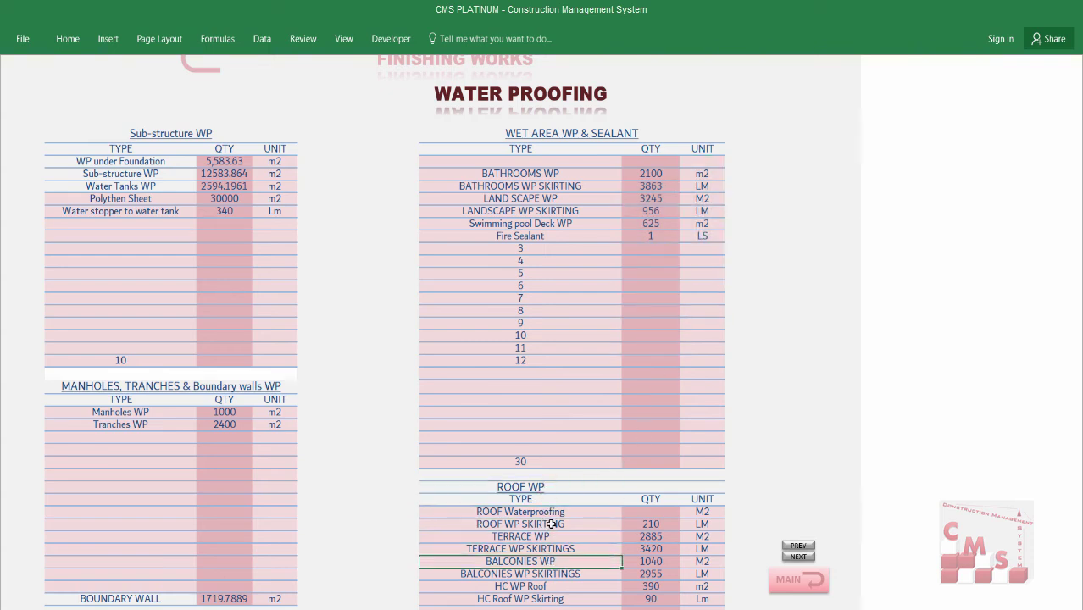
left_click_drag(547, 513, 550, 583)
left_click_drag(650, 511, 648, 572)
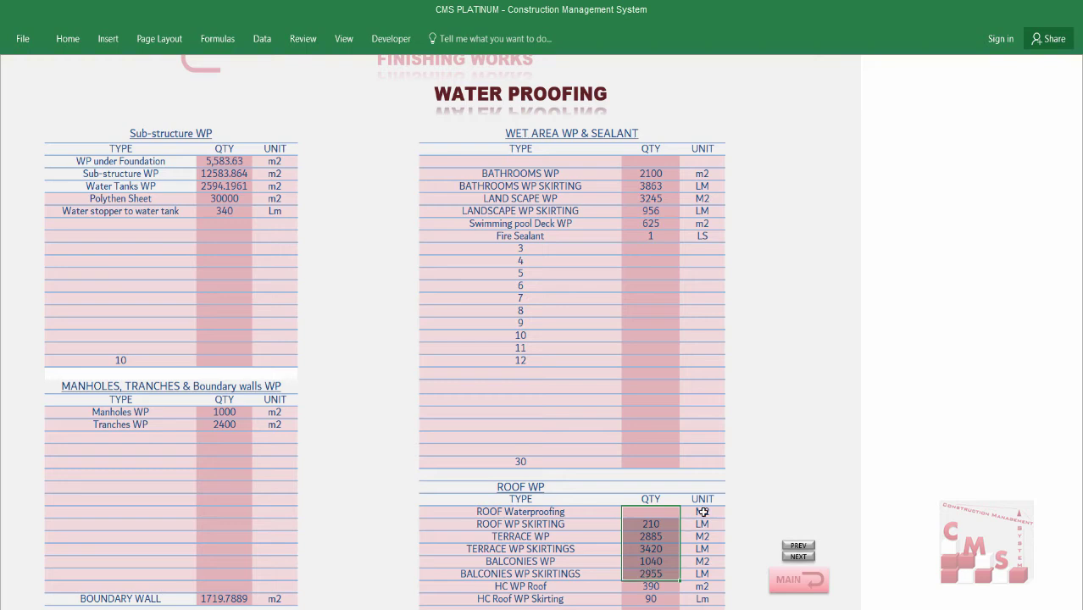
left_click_drag(701, 513, 707, 566)
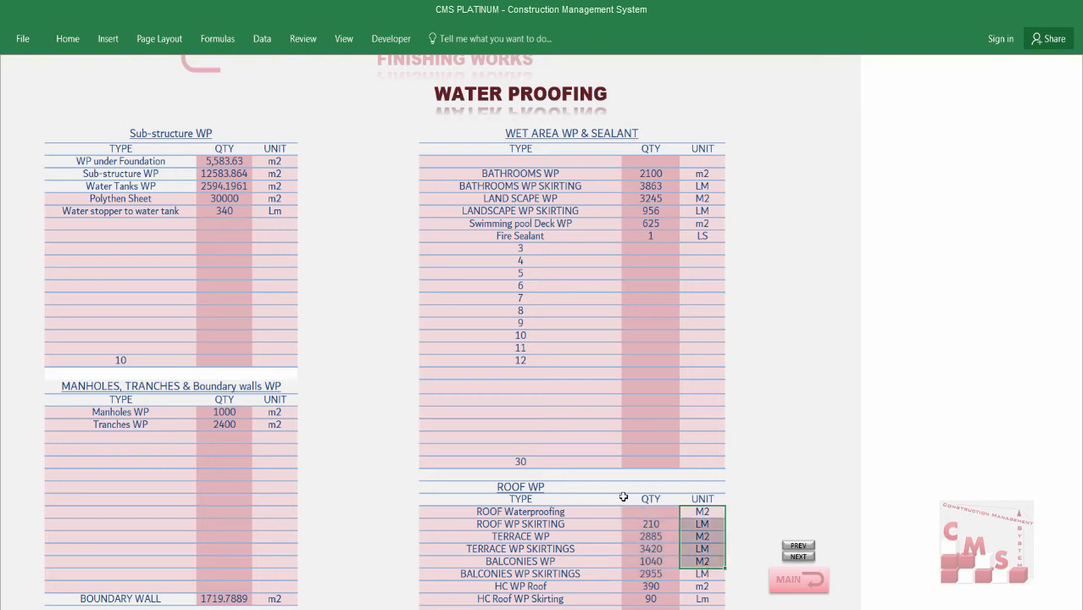
left_click(651, 586)
left_click(657, 398)
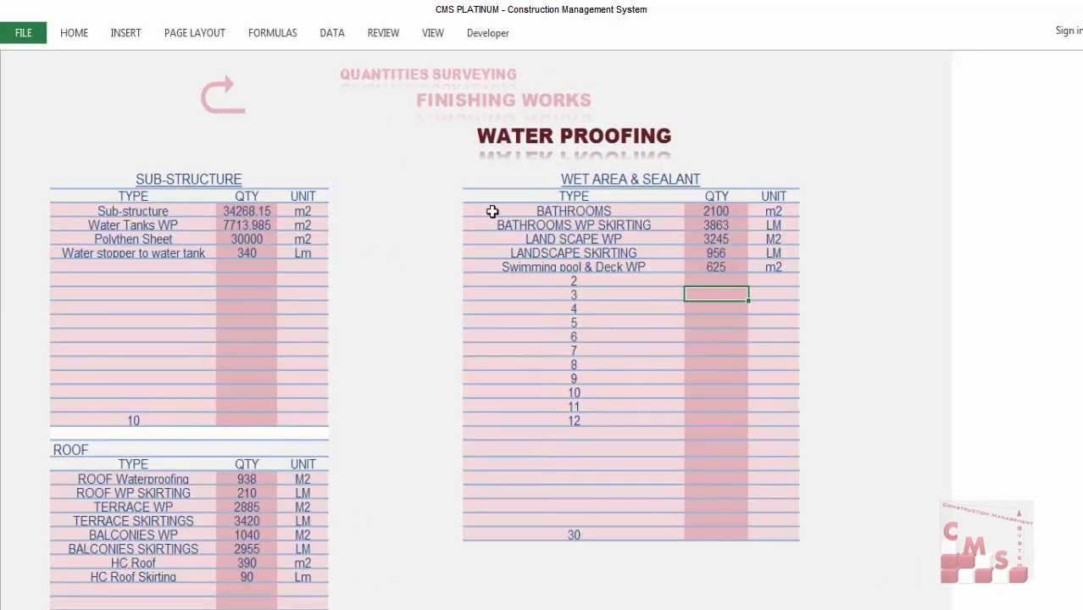
Step: Return to the Finishing Works page, open the Handrails works sheet and inspect its six described handrail types
left_click(468, 107)
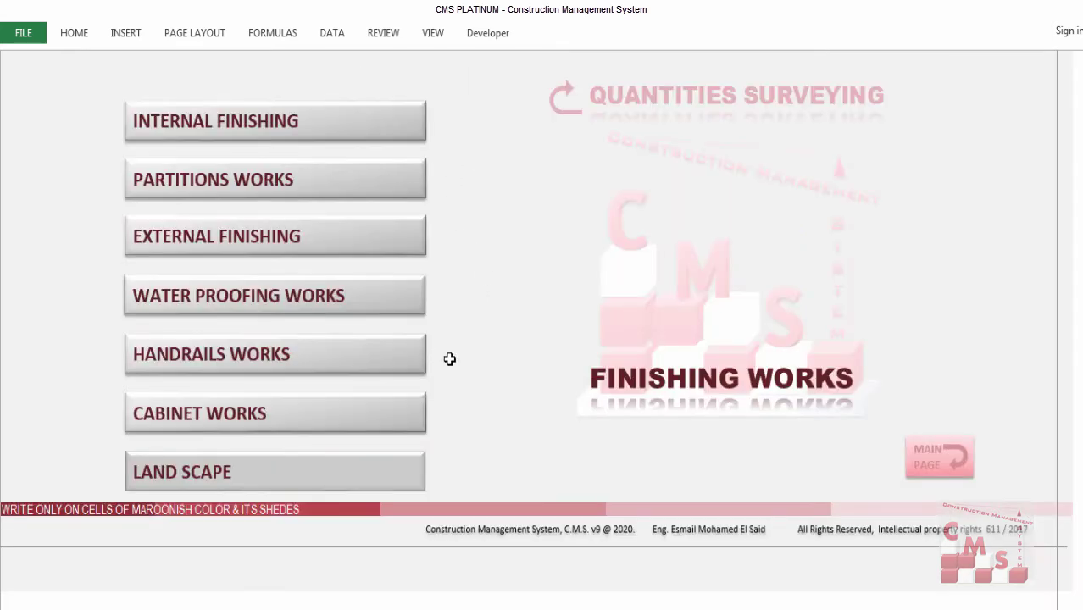
left_click(334, 364)
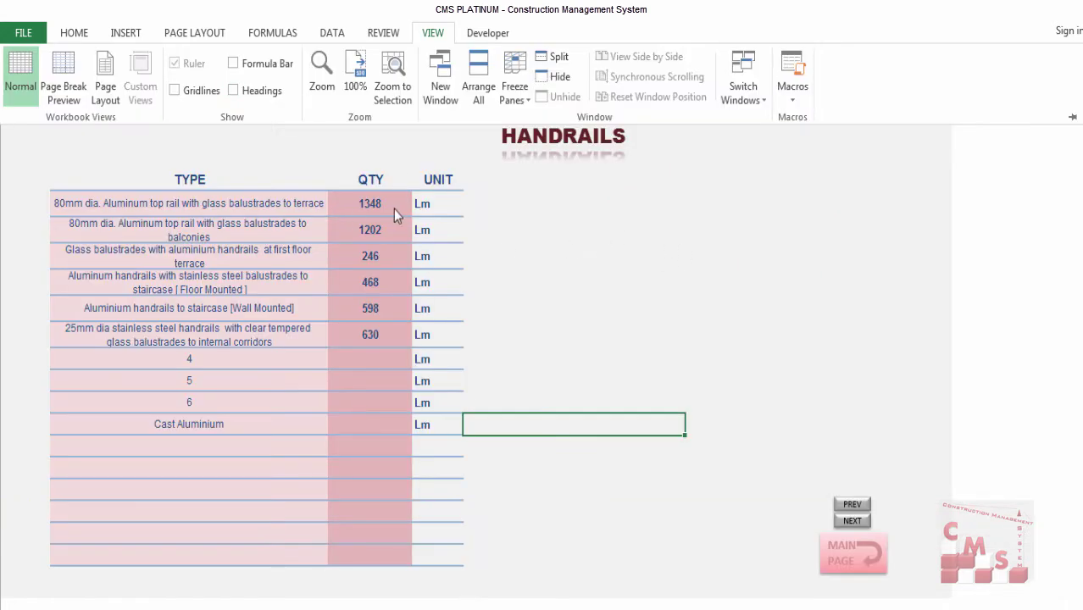
left_click(250, 206)
left_click(245, 205)
left_click(244, 234)
left_click(240, 256)
left_click(236, 283)
left_click(232, 311)
left_click(229, 338)
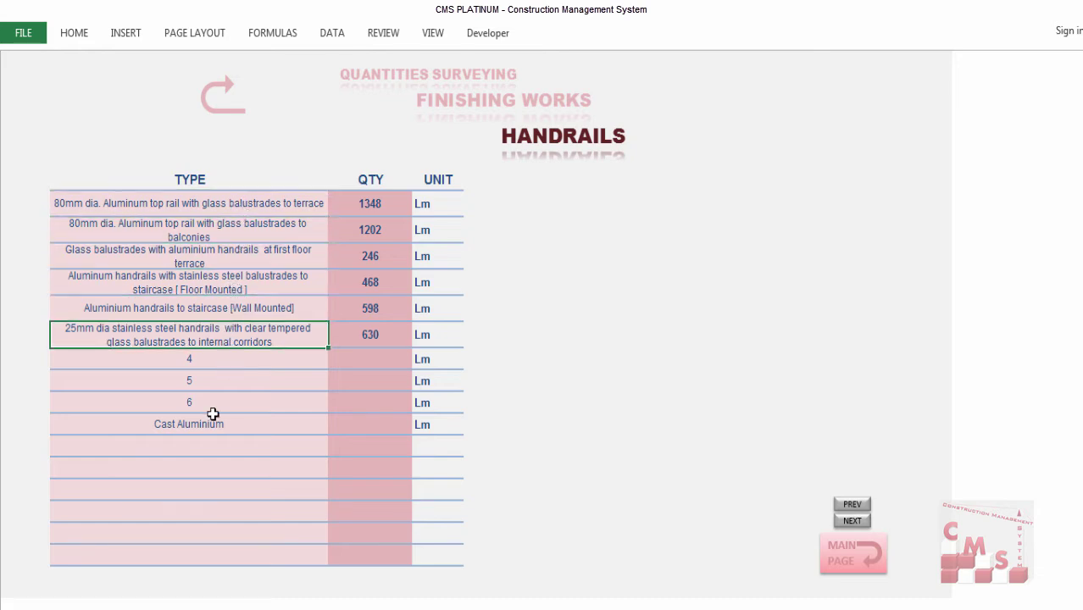
Step: Recheck the handrail type descriptions and examine the quantities entered for them
left_click(262, 204)
left_click(257, 231)
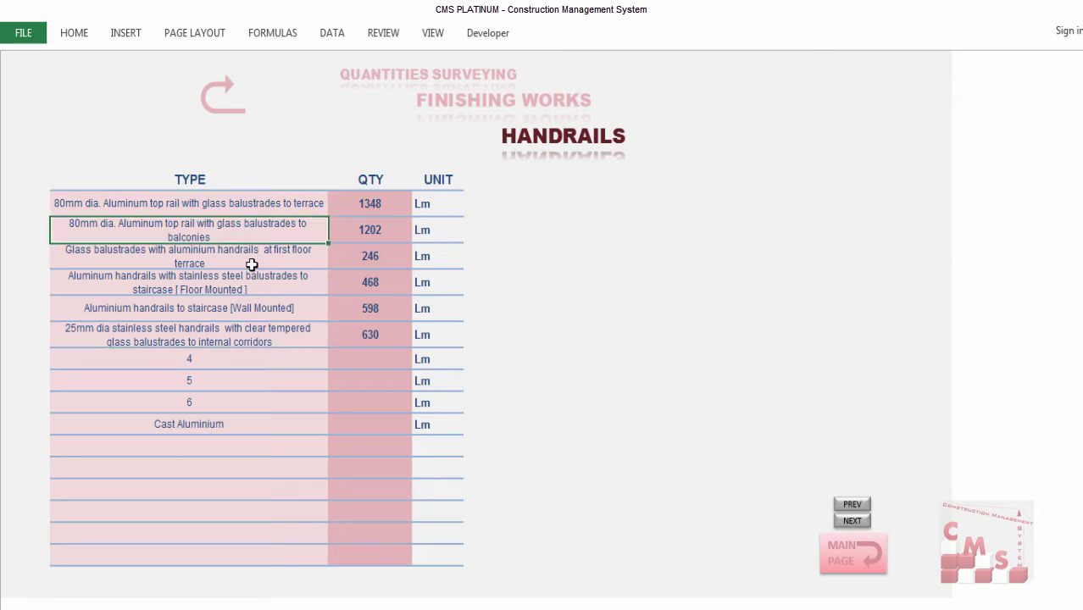
left_click(218, 301)
left_click(218, 335)
left_click_drag(377, 206, 373, 347)
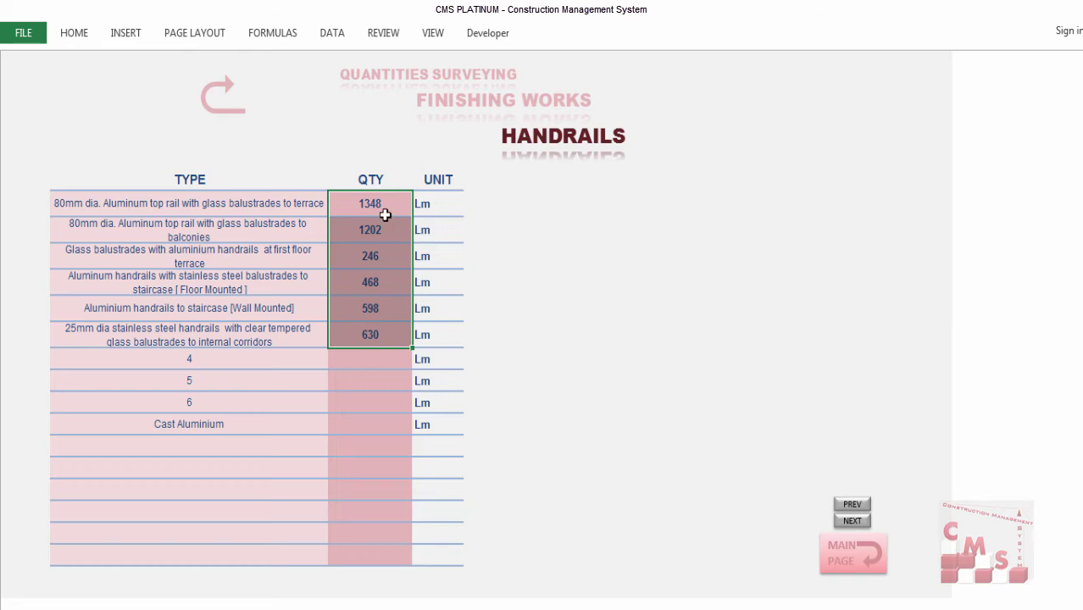
left_click_drag(389, 205, 380, 319)
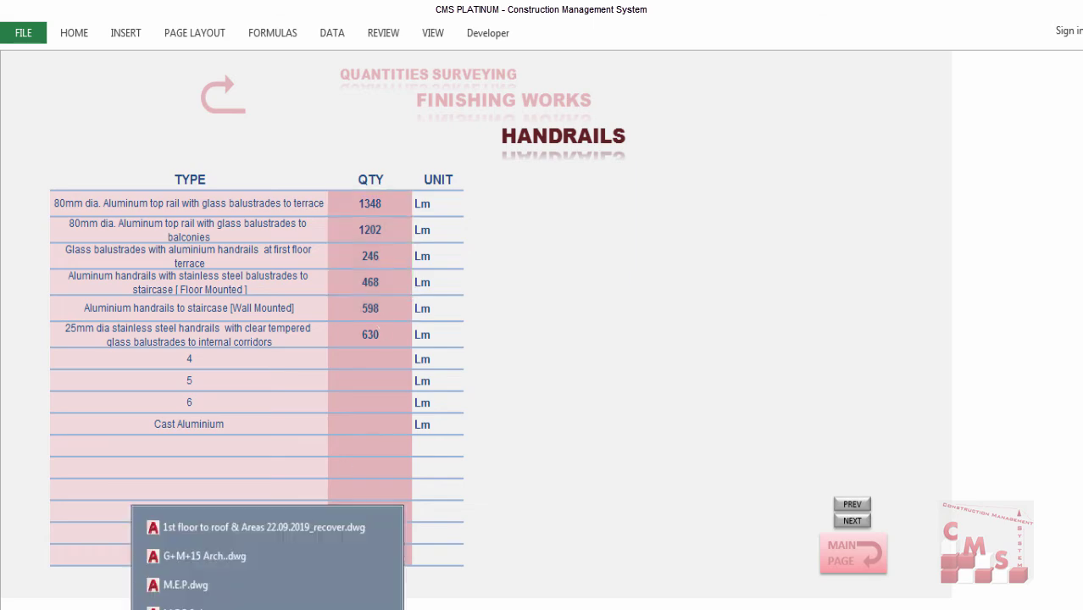
Step: Switch to the AutoCAD drawing "1st floor to roof & Areas 22.09.2019_recover.dwg" and trace a studio balcony's outer edge with a two-segment polyline about 4 units long
left_click(264, 527)
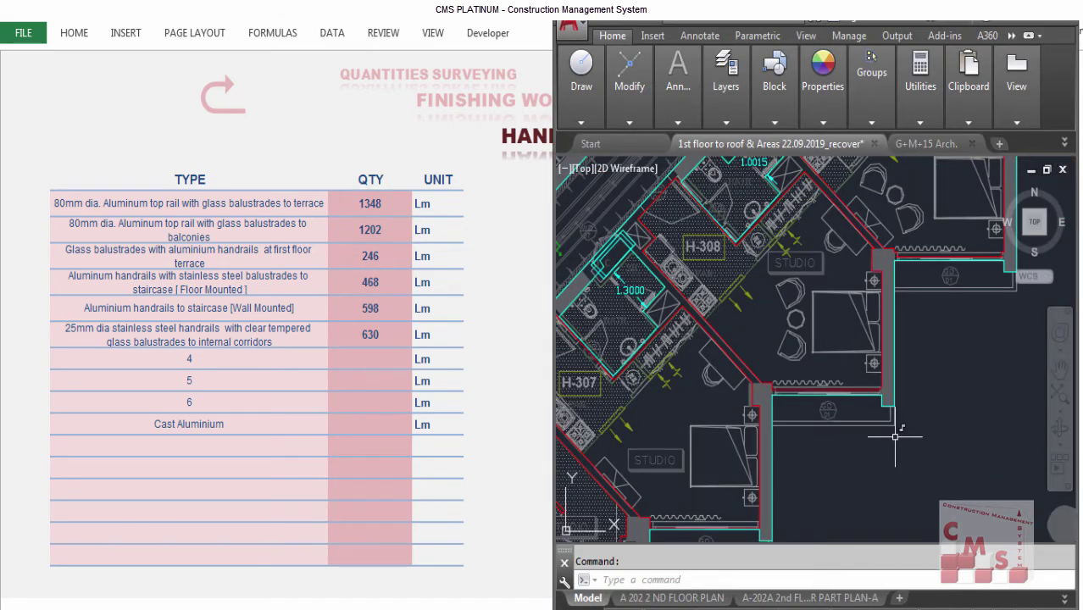
scroll(895, 436, "up", 3)
left_click(902, 428)
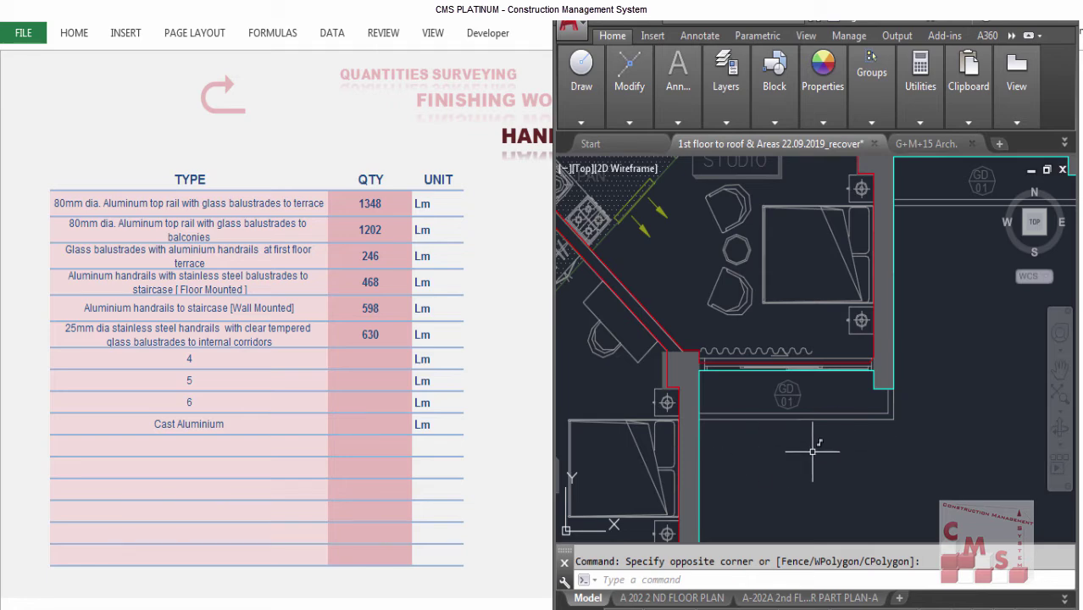
key("Escape")
type("pl")
key("Return")
left_click(893, 389)
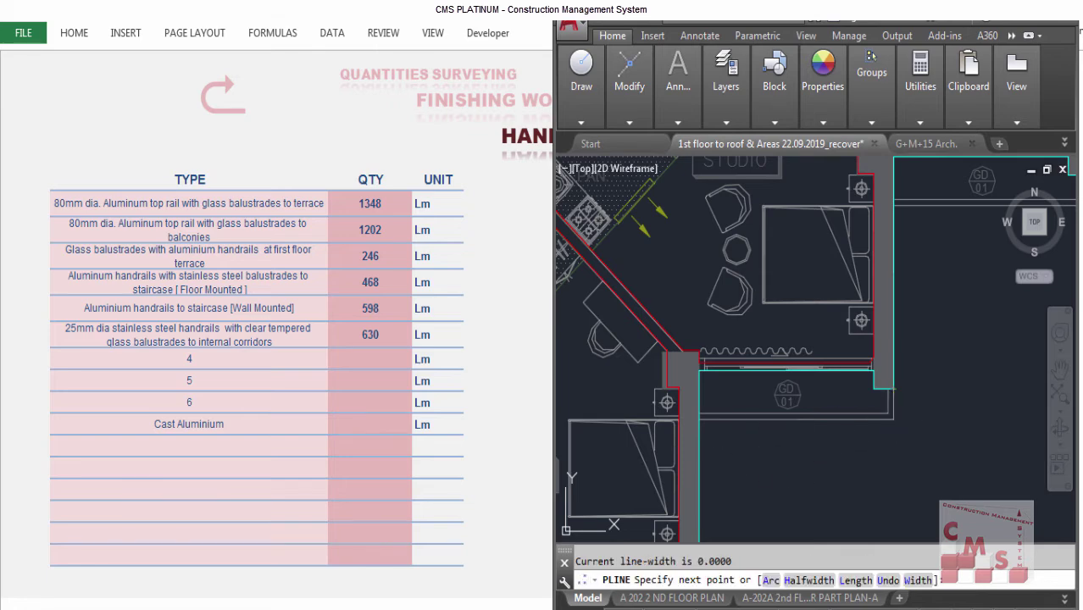
left_click(894, 419)
left_click(698, 419)
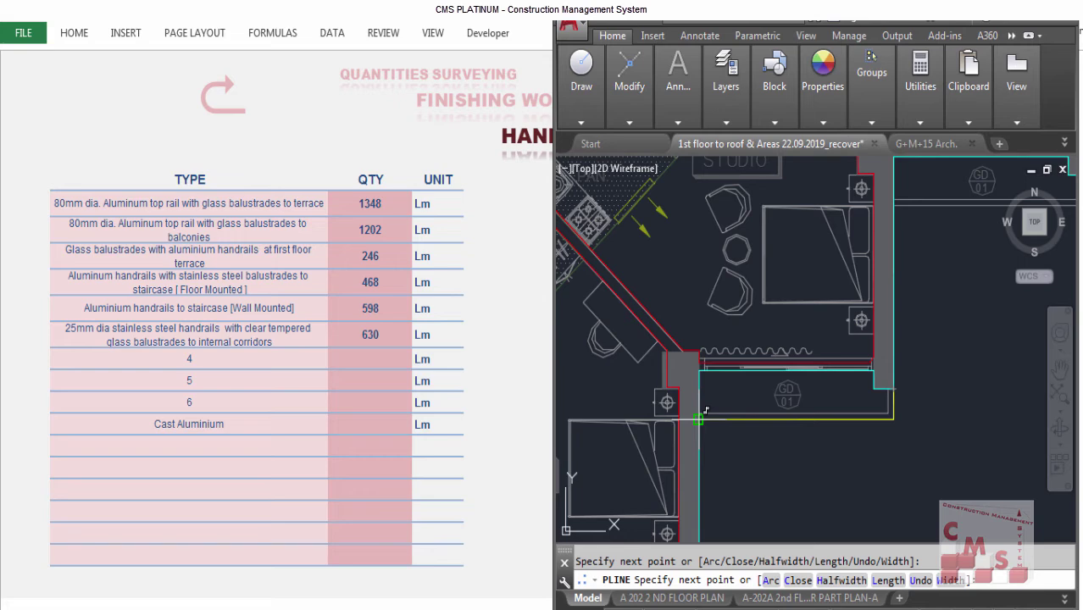
key("Return")
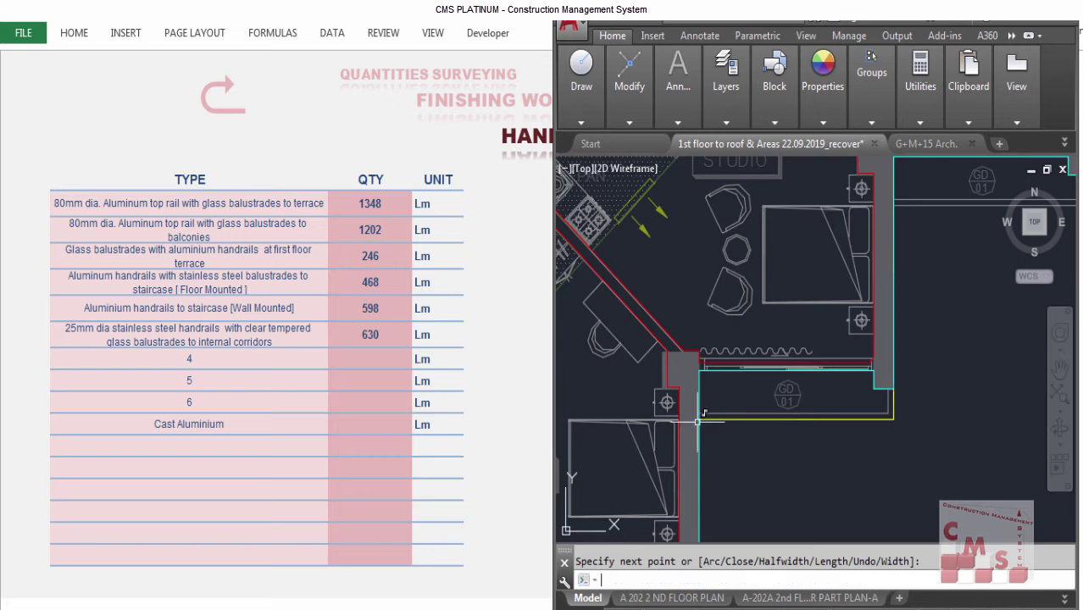
Step: List the balcony polyline's properties to read its length, and inspect the other balconies on the floor plan
left_click(816, 416)
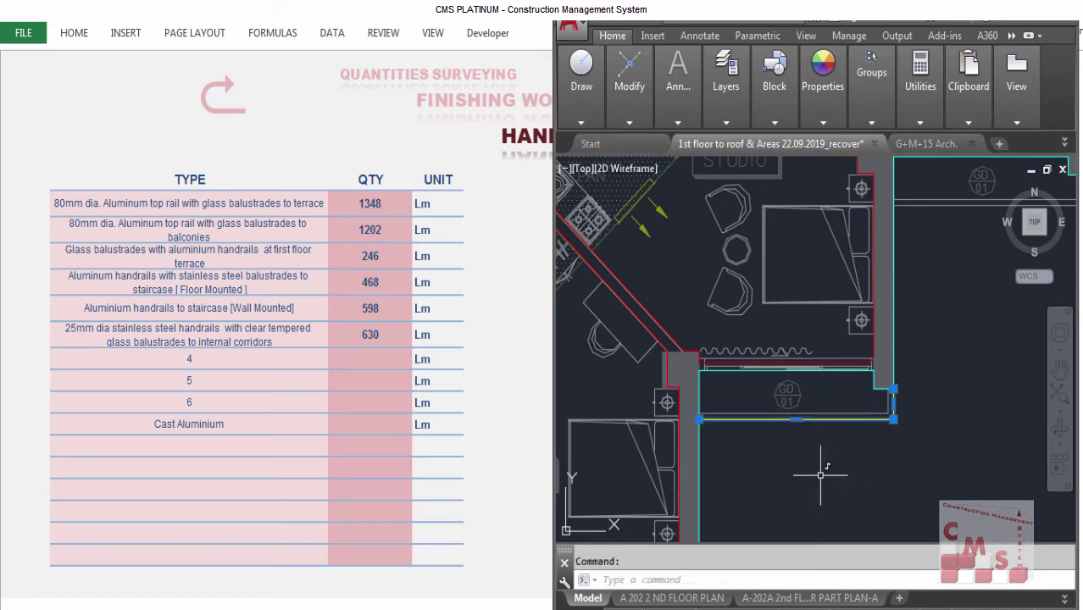
type("LI")
key("Return")
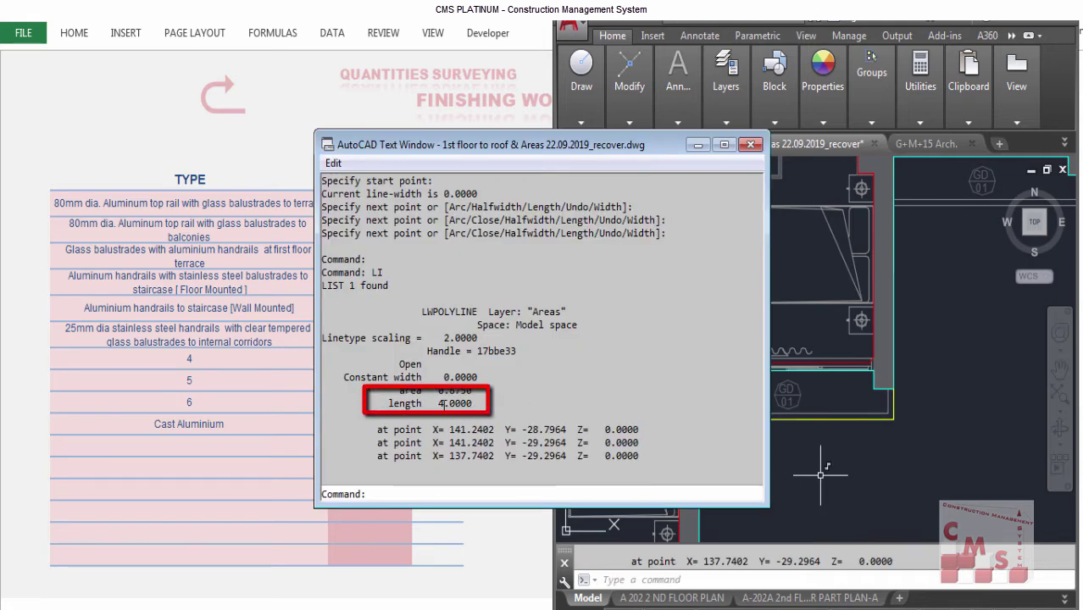
left_click(779, 381)
scroll(780, 382, "down", 5)
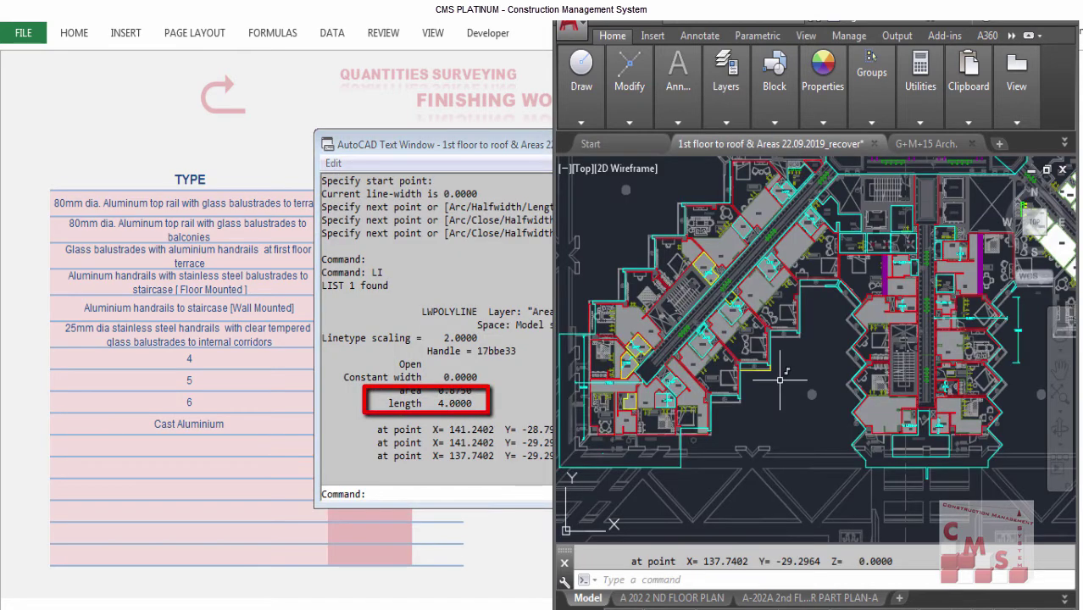
scroll(780, 380, "up", 2)
scroll(779, 380, "up", 1)
scroll(796, 318, "down", 1)
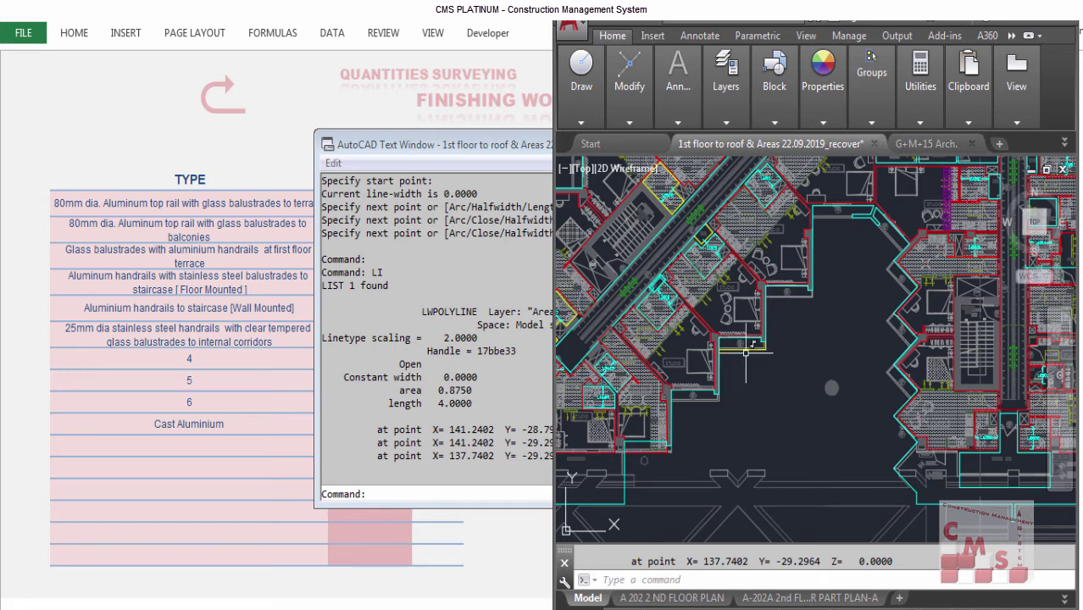
Step: Switch back to the Handrails sheet in CMS Platinum and review the quantity column down to the Cast Aluminium row
left_click(259, 370)
left_click(369, 205)
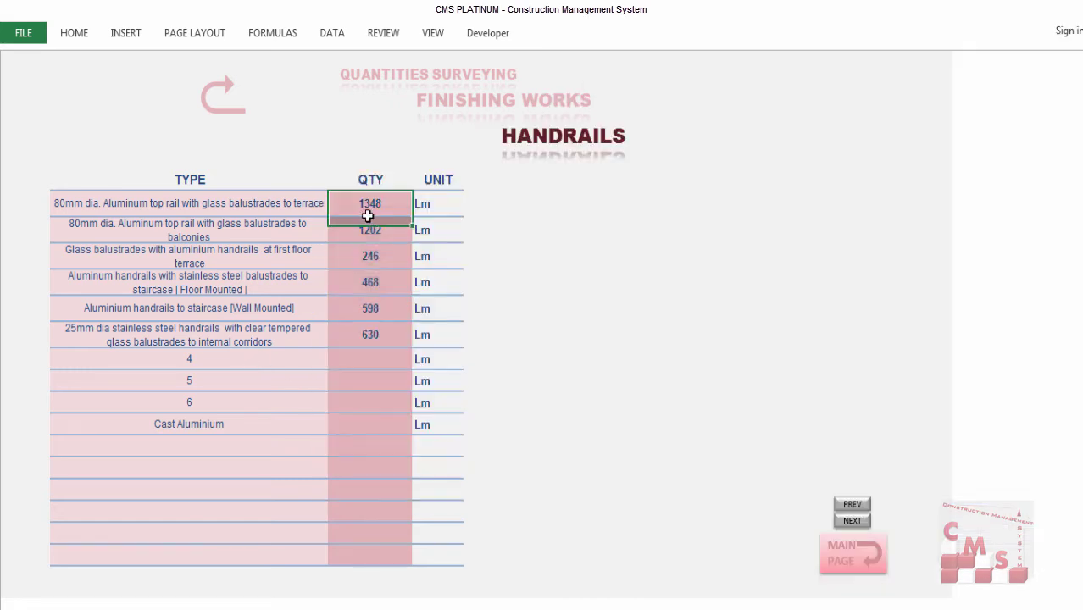
left_click(373, 355, "shift")
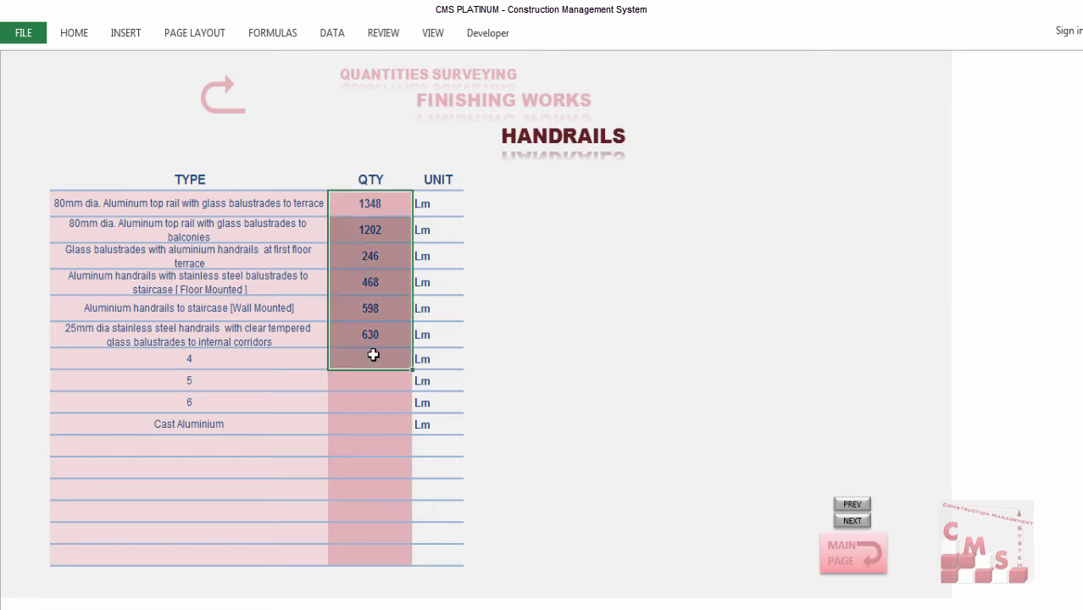
left_click_drag(391, 210, 367, 423)
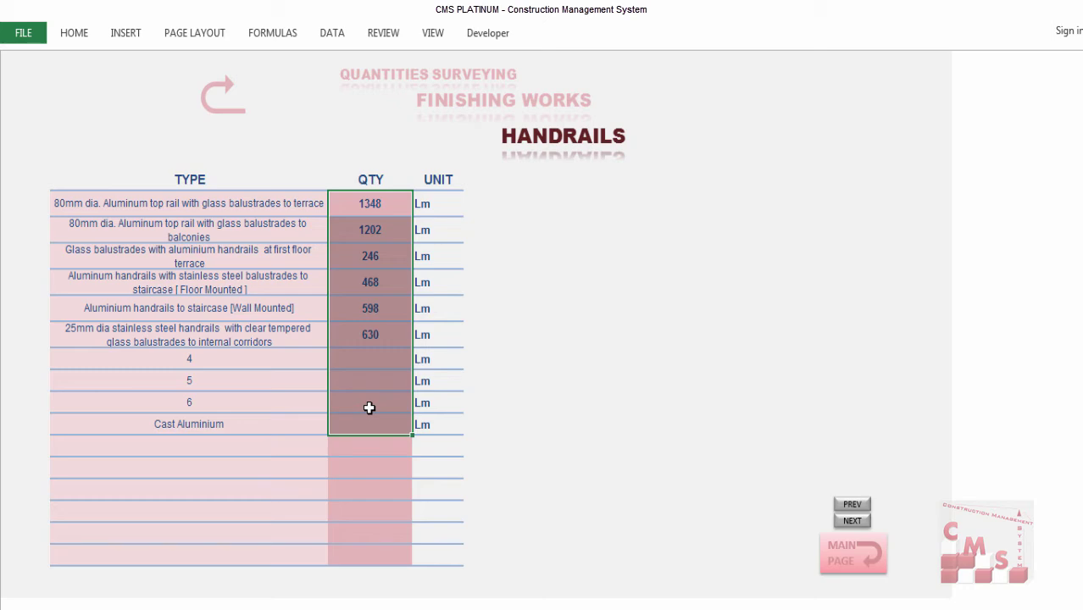
Step: Return to the Finishing Works page, open the Cabinet works sheet and review the cabinet types and quantities
left_click(416, 78)
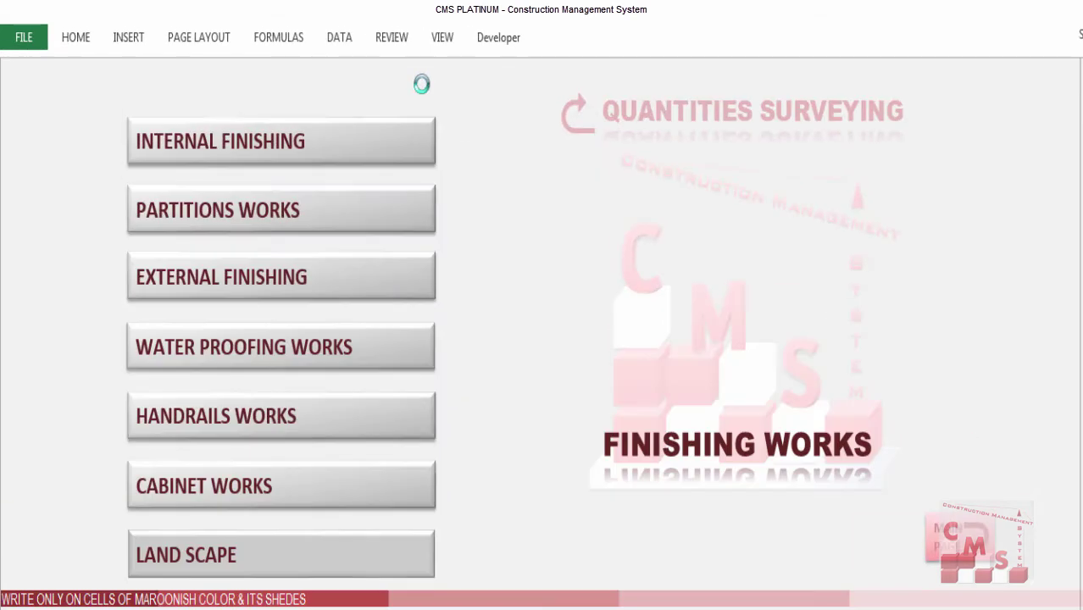
left_click(336, 495)
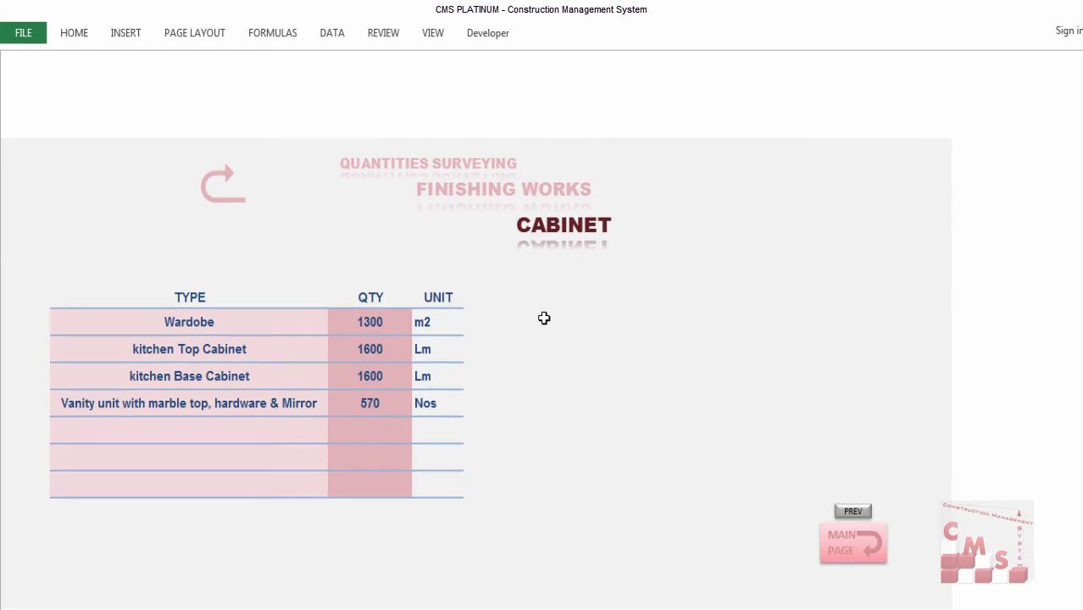
left_click(259, 324)
left_click(239, 354)
left_click(243, 379)
left_click(242, 423)
left_click(246, 457)
left_click_drag(318, 328, 302, 429)
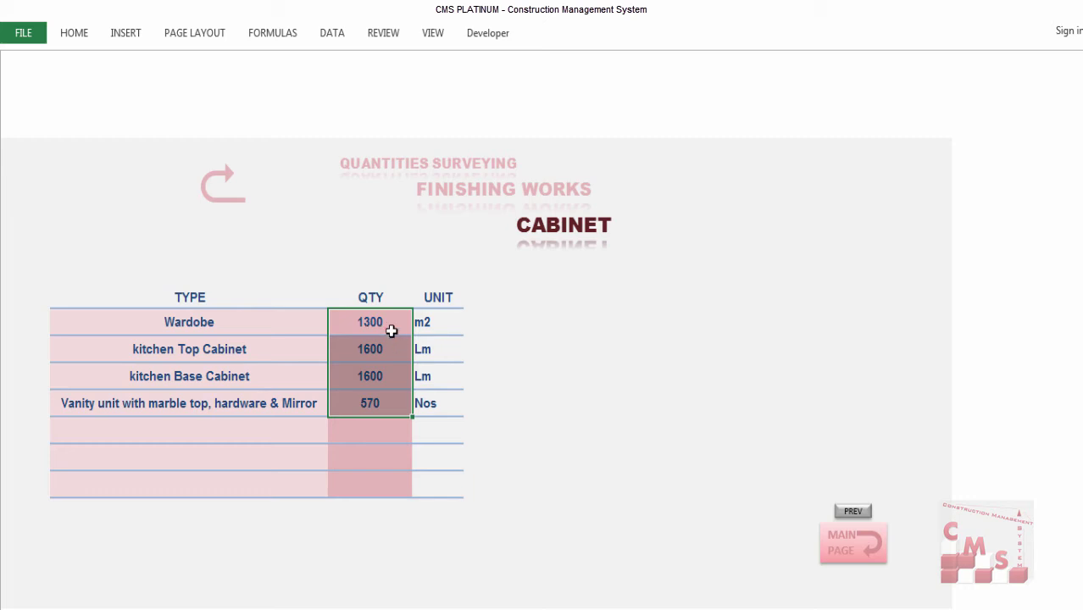
Step: Review the cabinet quantities from Wardobe to the vanity unit, return to Finishing Works and open the Land Scape sheet
left_click_drag(387, 329, 375, 404)
left_click(467, 193)
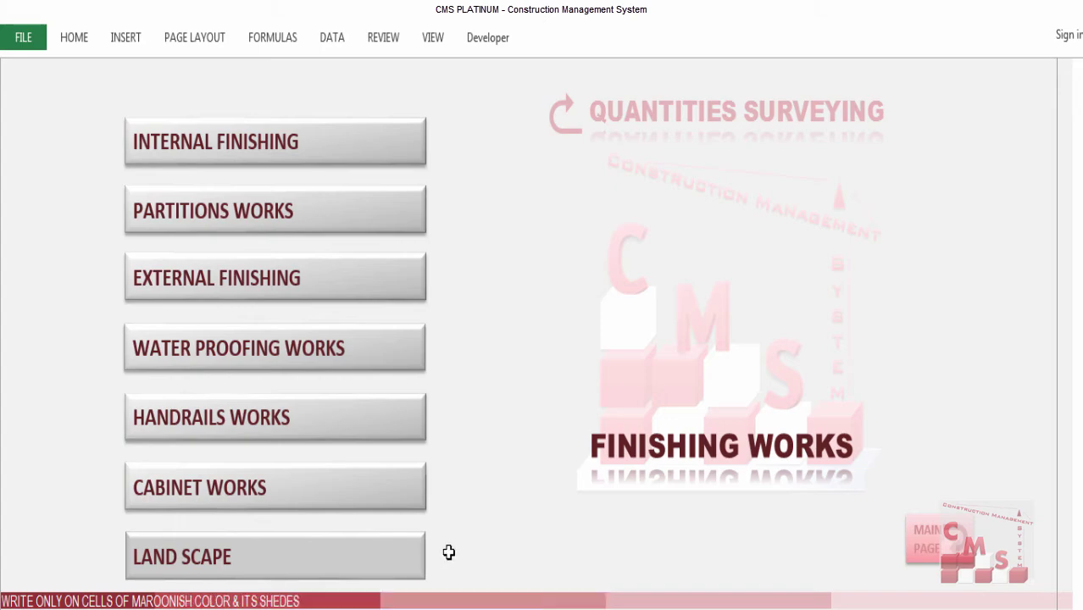
left_click(269, 562)
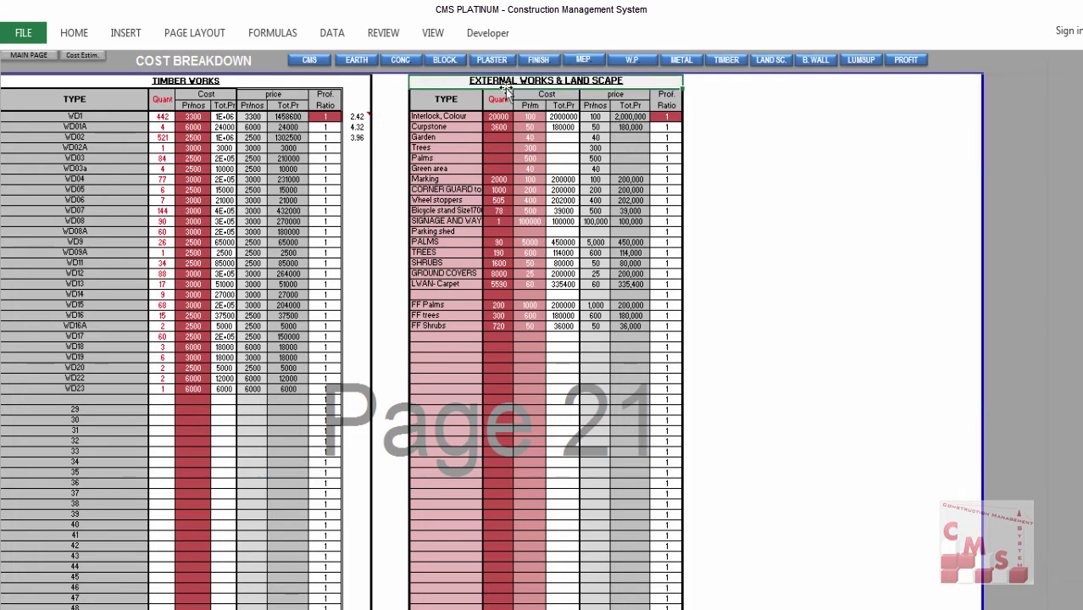
Step: Review the item types and quantity column of the External Works & Land Scape table in the cost breakdown
left_click(441, 127)
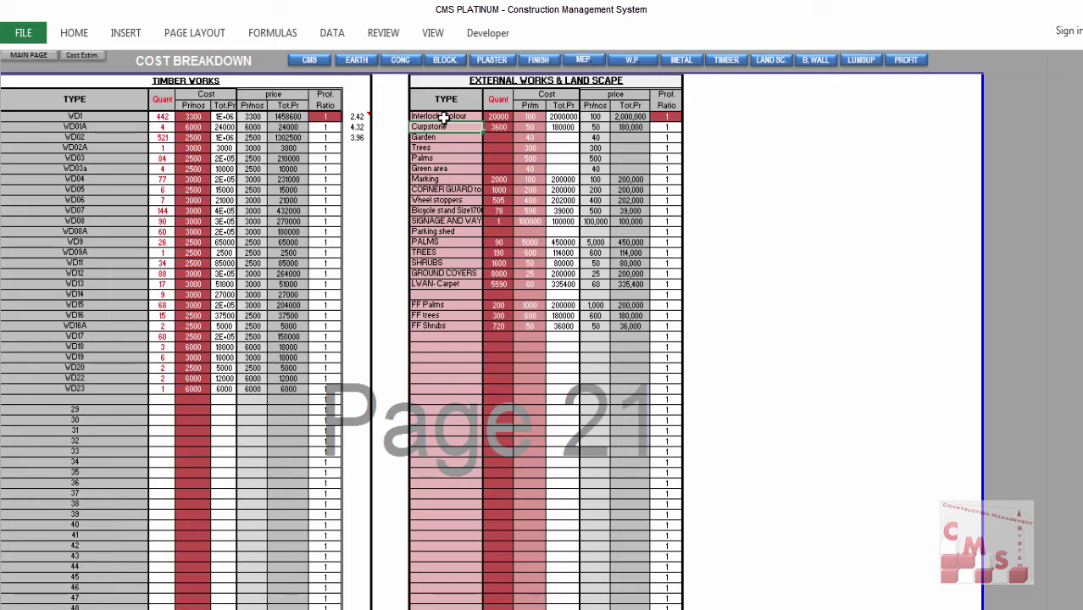
left_click(441, 116)
mouse_move(448, 149)
left_mouse_down()
mouse_move(440, 377)
mouse_move(451, 584)
mouse_move(464, 233)
mouse_move(447, 169)
left_mouse_up()
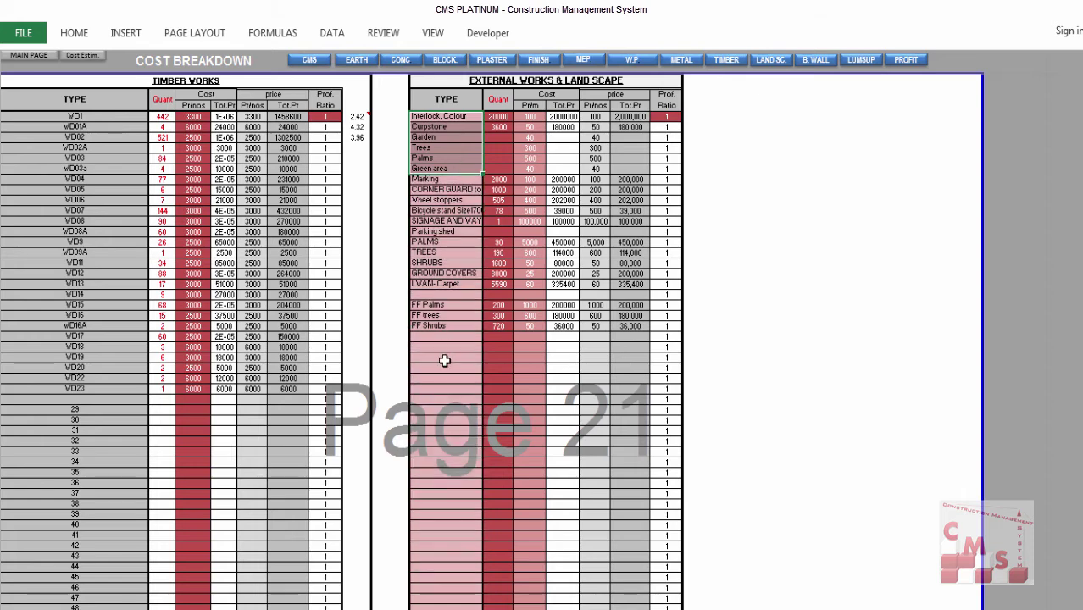
left_click_drag(503, 118, 490, 492)
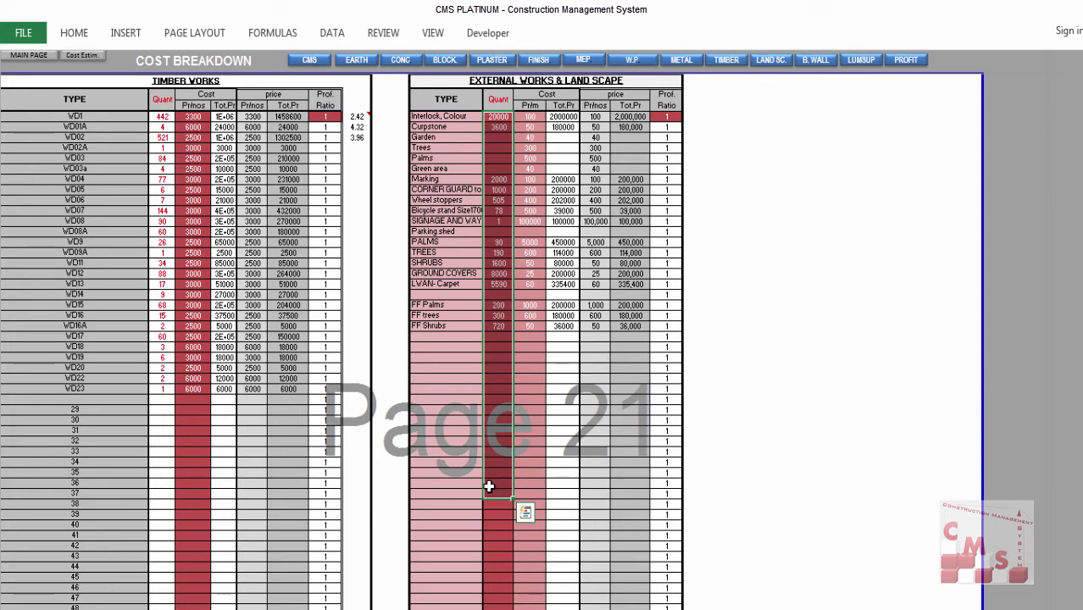
left_click(504, 325)
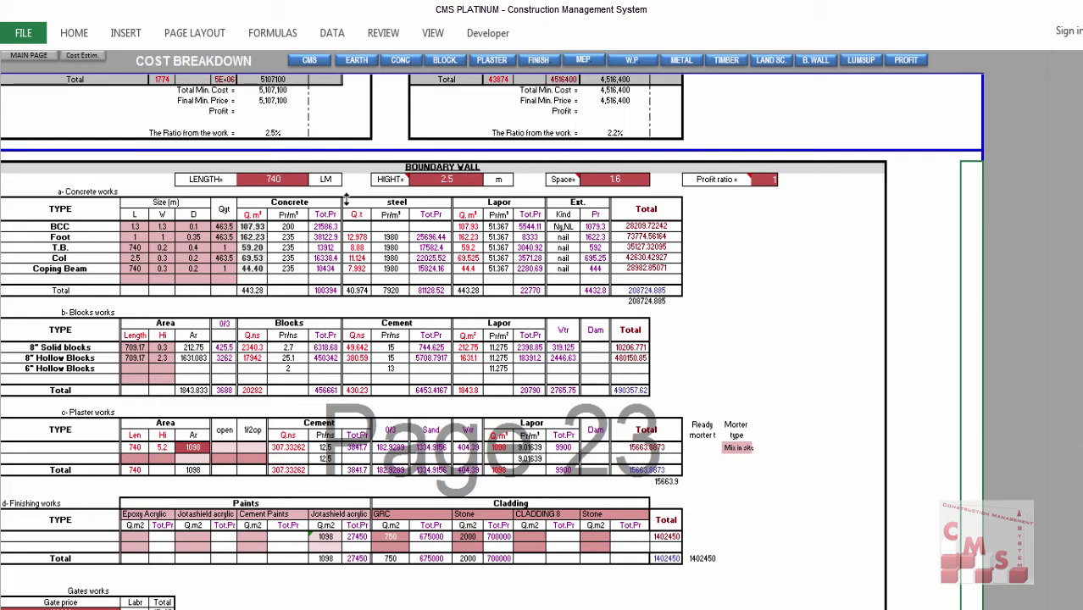
Step: Examine the length, height and space input cells of the Boundary Wall section
left_click(301, 179)
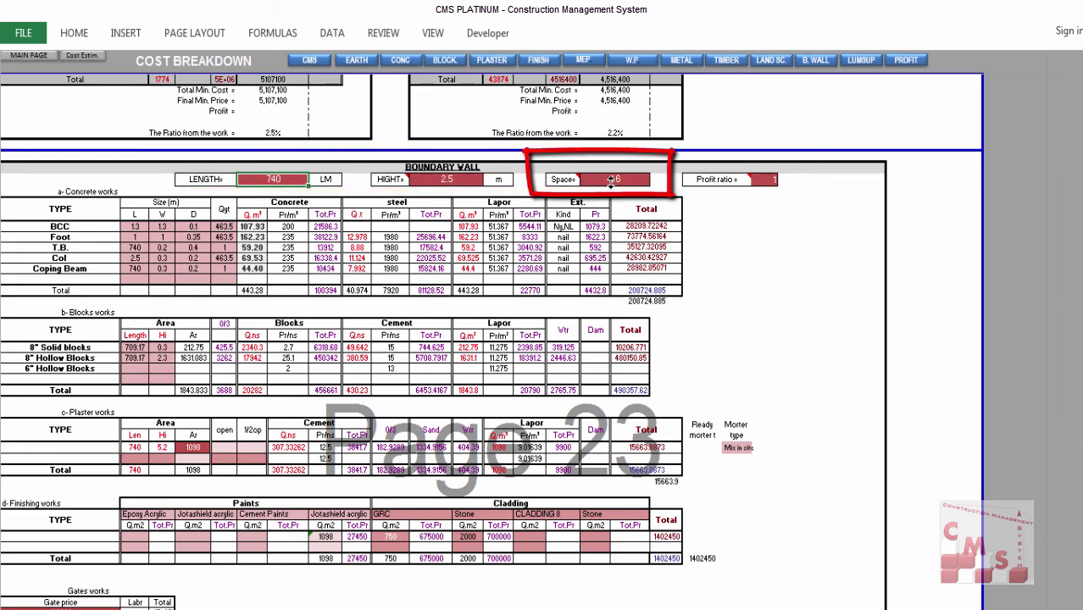
left_click(447, 178)
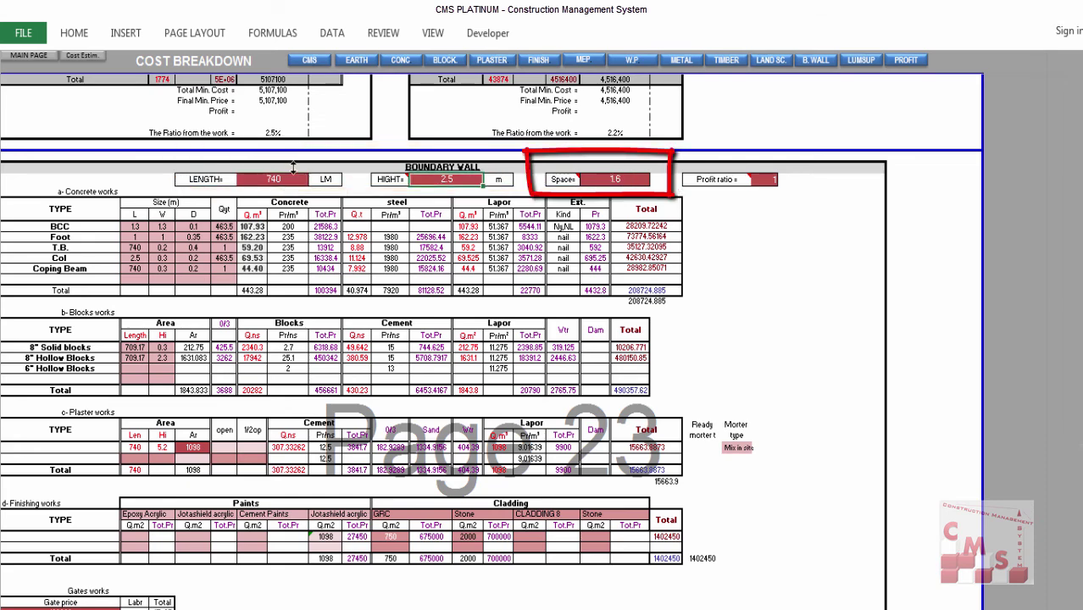
left_click(599, 180)
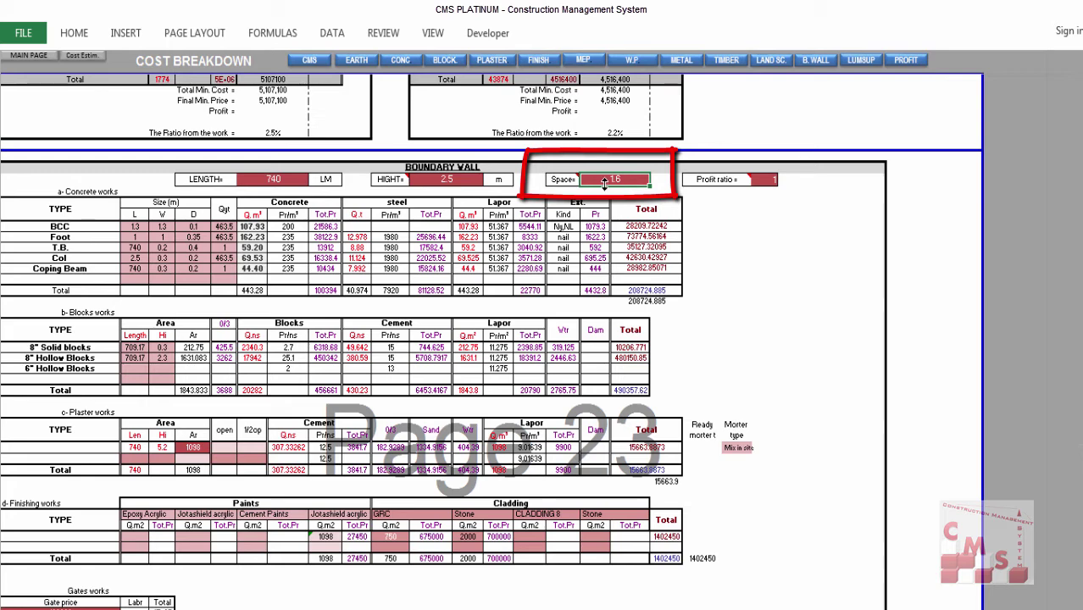
Step: Inspect the boundary wall's concrete member sizes and quantities and the length and height cells of its blocks works
left_click(224, 238)
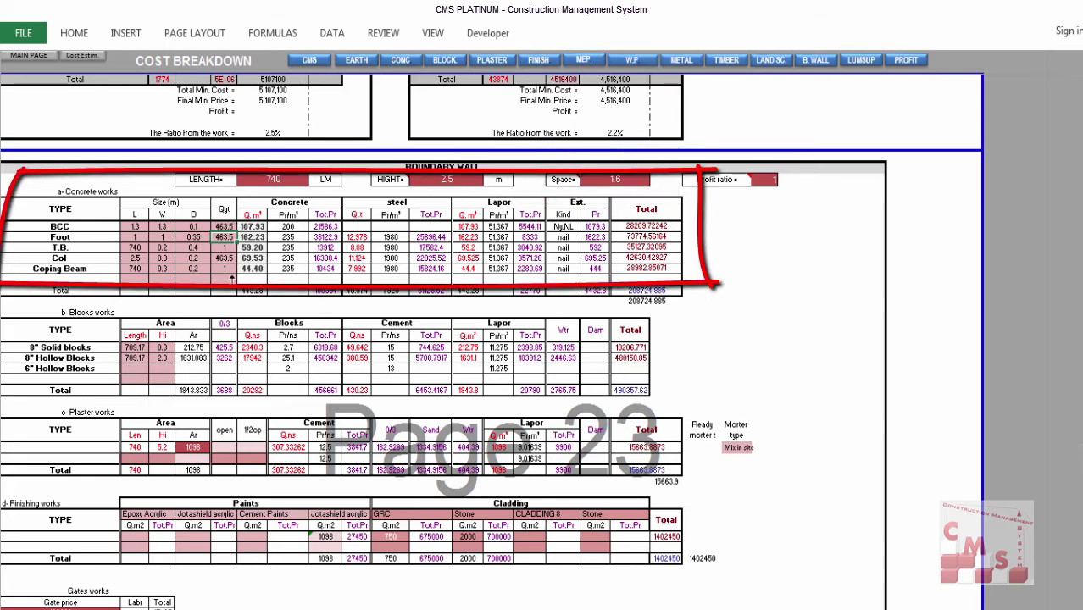
left_click(141, 251)
key("Down")
key("Right")
key("Right")
key("Right")
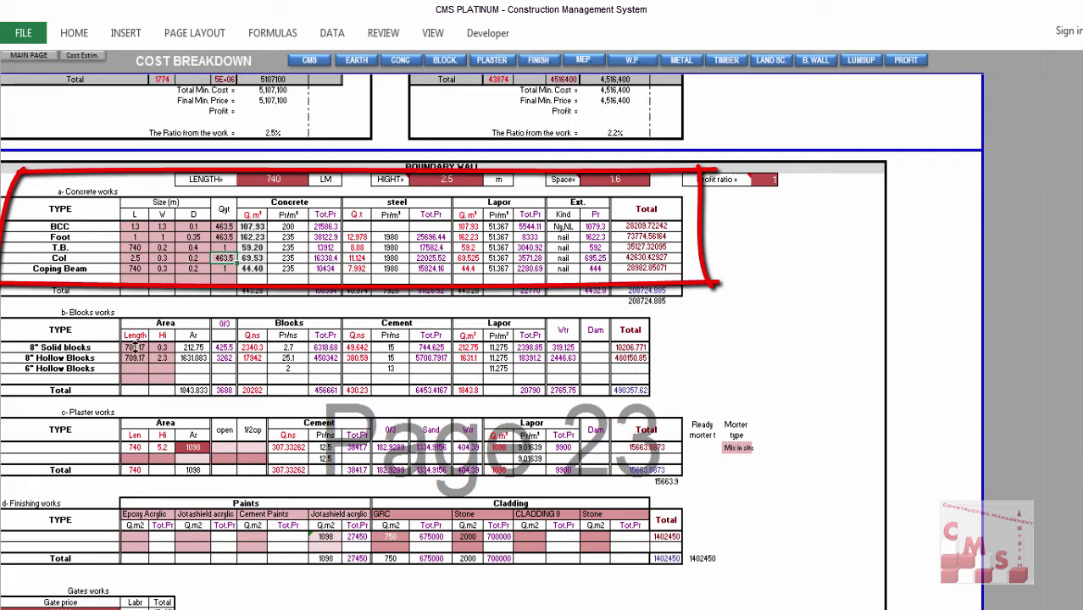
left_click_drag(136, 348, 162, 347)
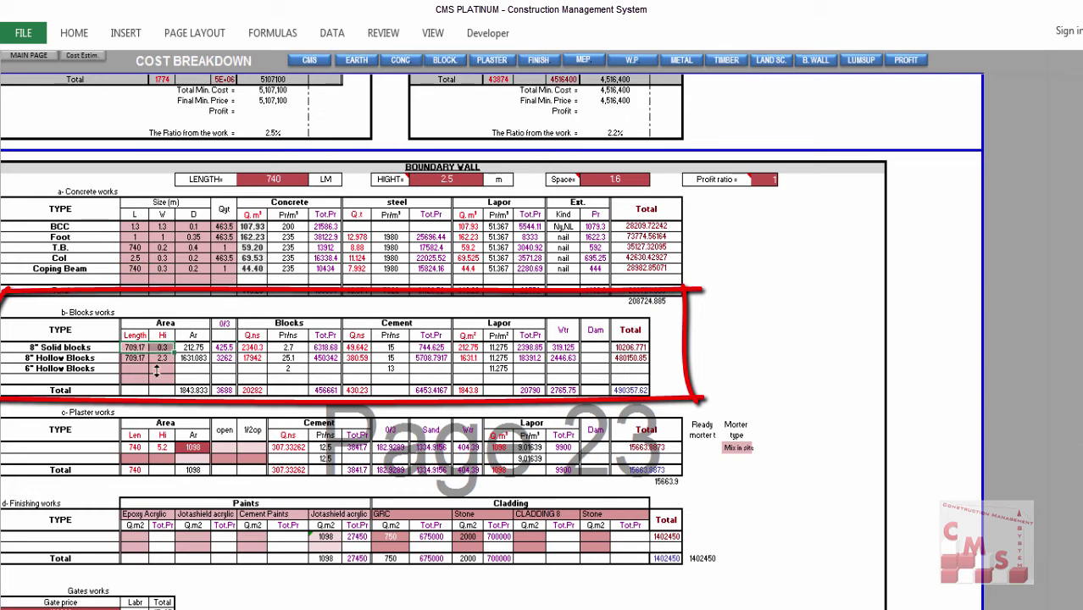
left_click_drag(157, 373, 147, 373)
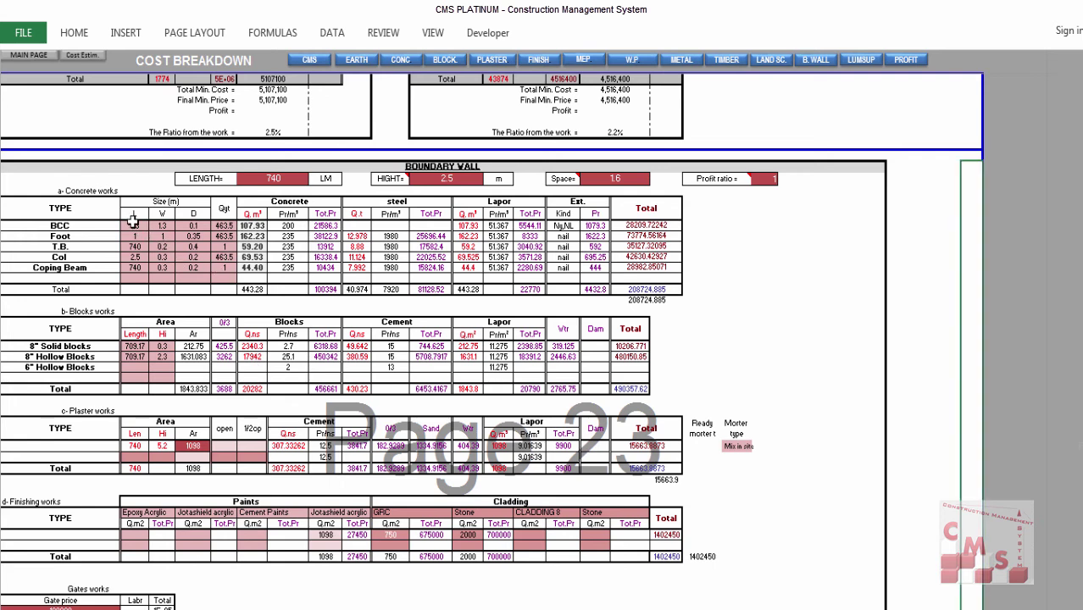
Step: Go over the boundary wall's input cells again across the concrete, blocks and plaster tables
left_click_drag(134, 226, 207, 273)
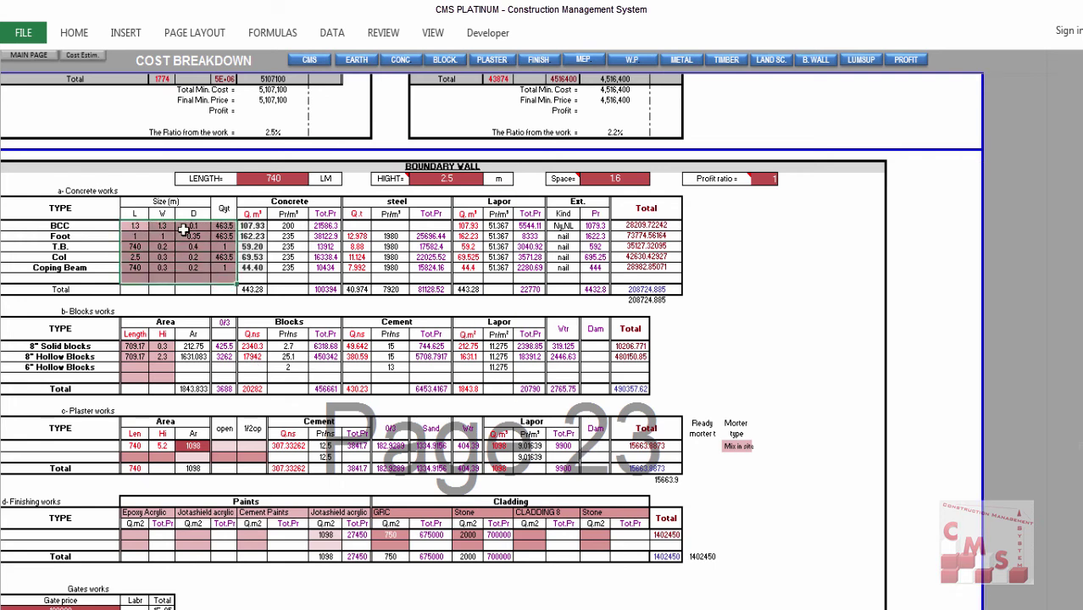
left_click(139, 226)
left_click_drag(136, 236, 162, 237)
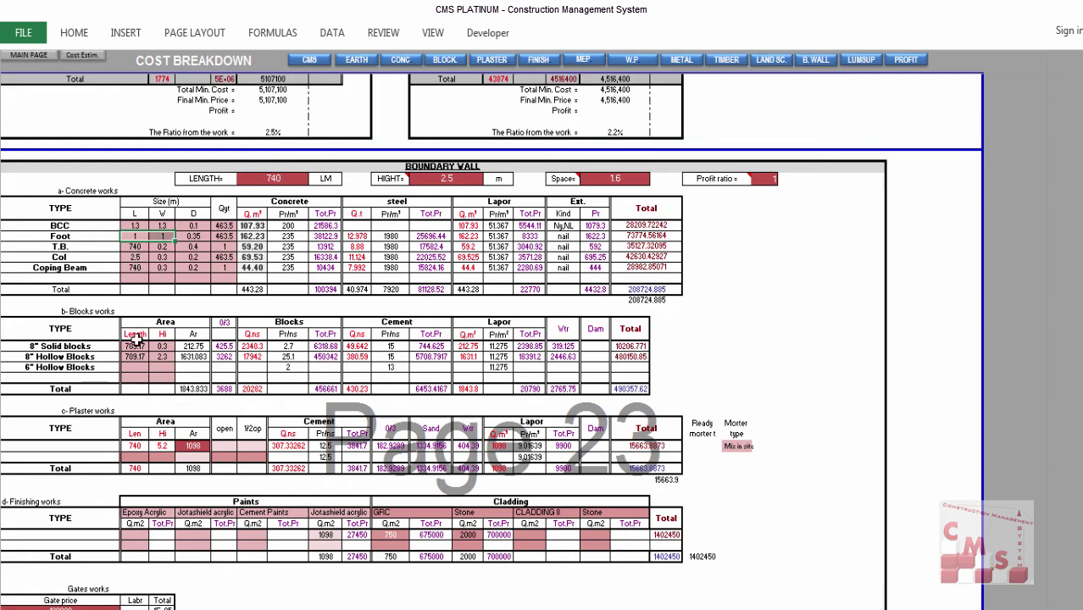
left_click_drag(137, 346, 142, 358)
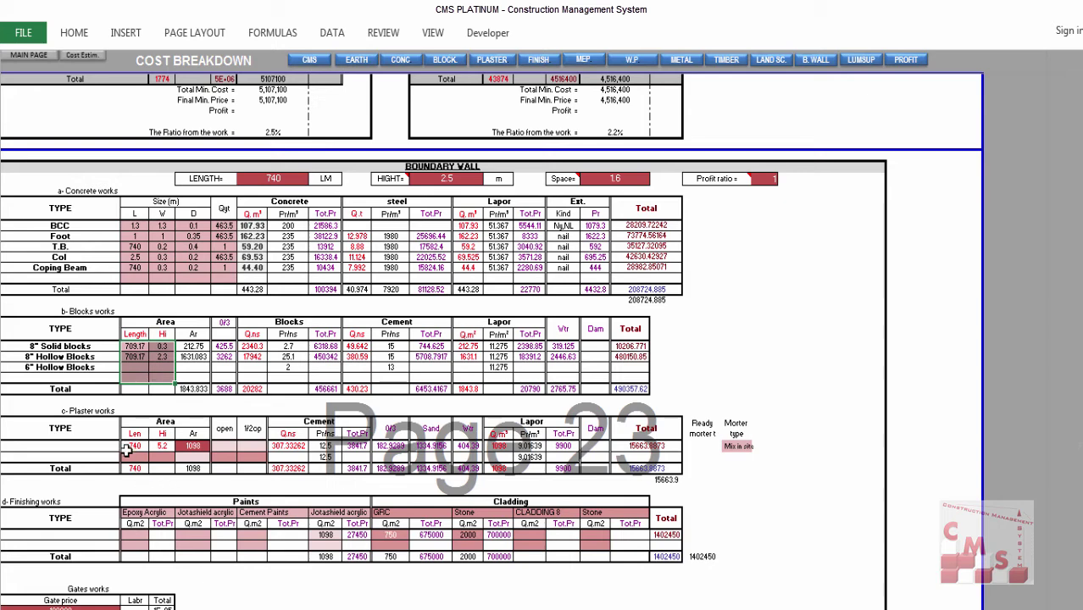
left_click(250, 457)
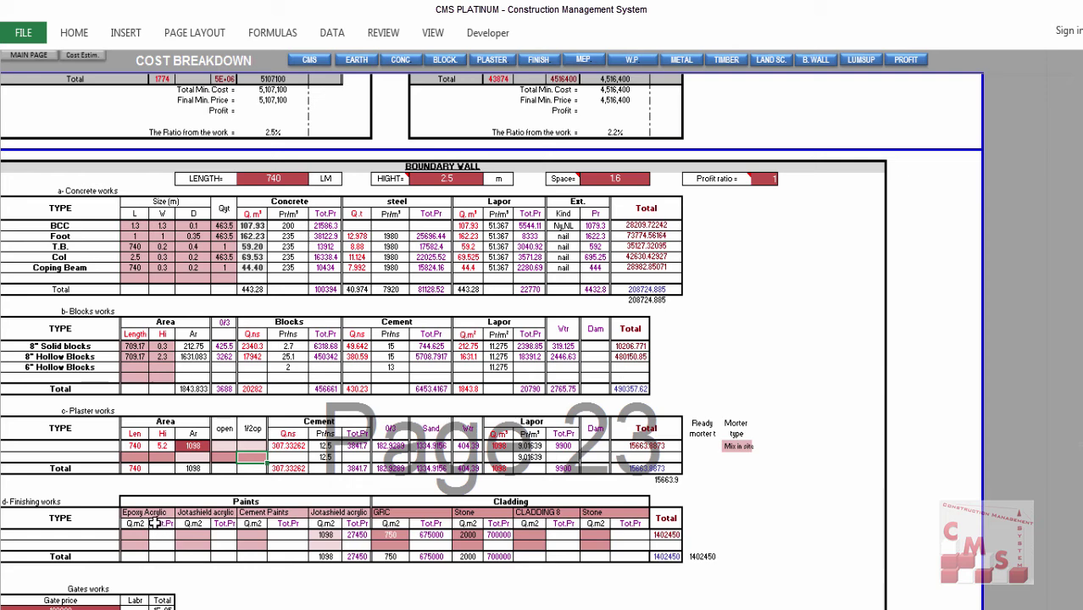
Step: Check the selectable paint and cladding types in the boundary wall's Finishing works table, leaving the paint selection at Jotashield acrylic
left_click(475, 500)
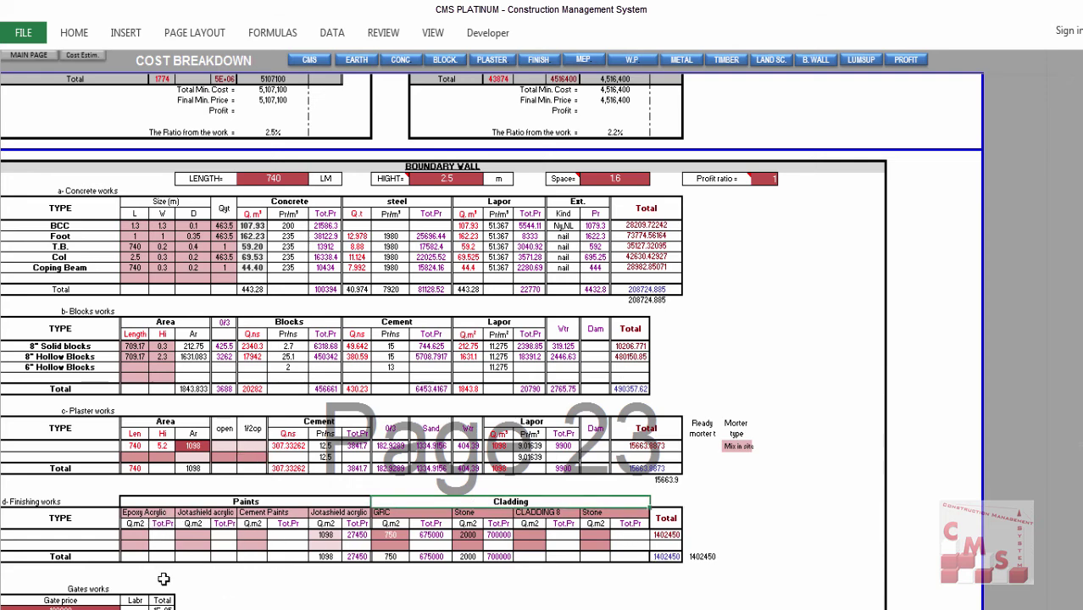
left_click(163, 514)
left_click(178, 513)
left_click(207, 512)
left_click(241, 512)
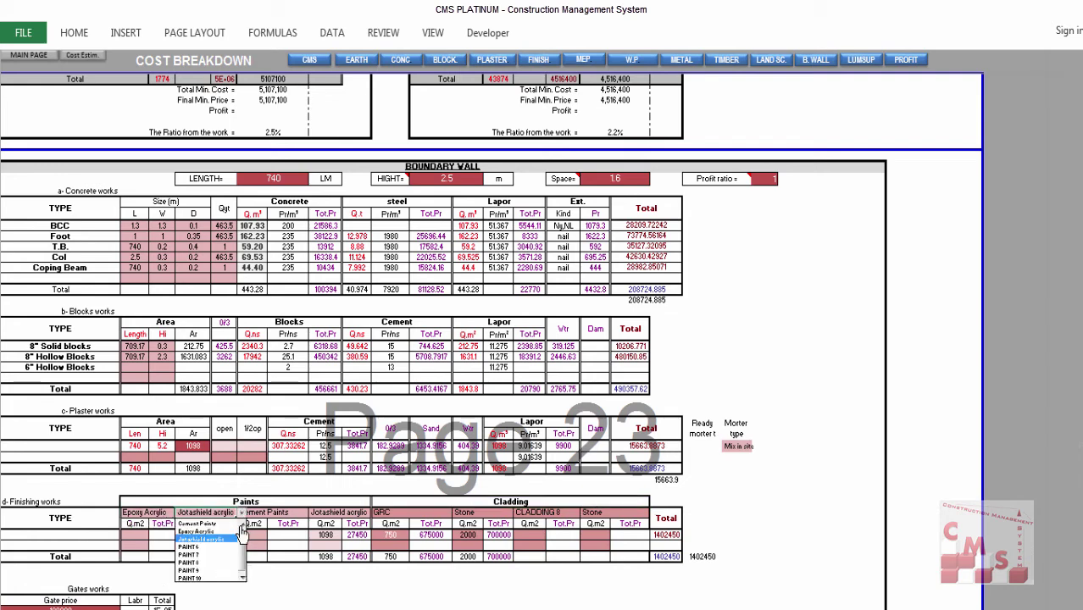
key("Escape")
left_click(431, 521)
left_click(562, 513)
left_click(594, 514)
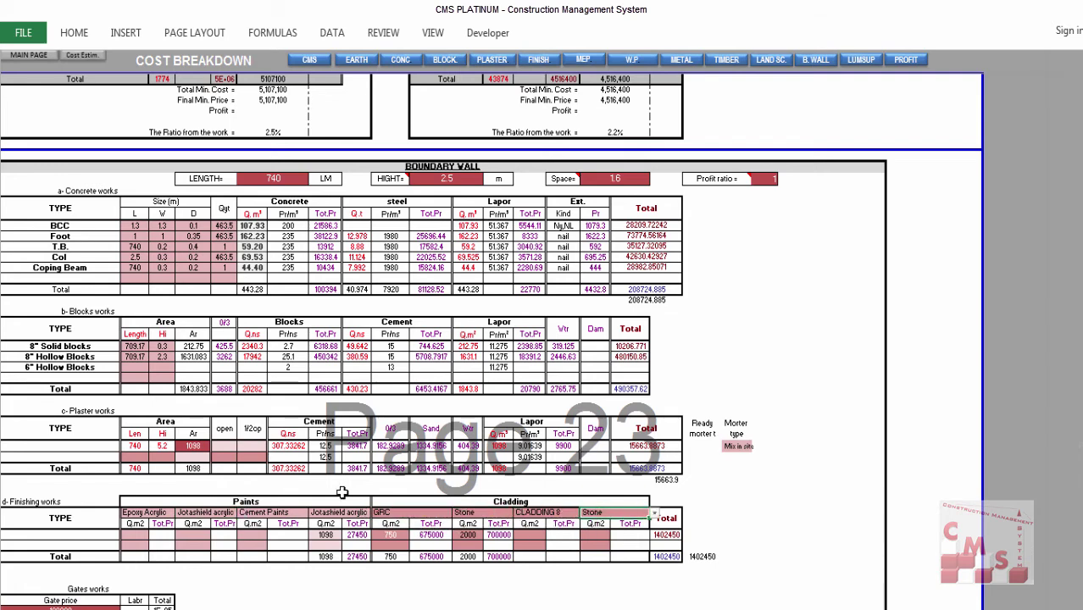
Step: Inspect the gate price cell in the Gates works table below the boundary wall's finishing works
scroll(368, 482, "down", 3)
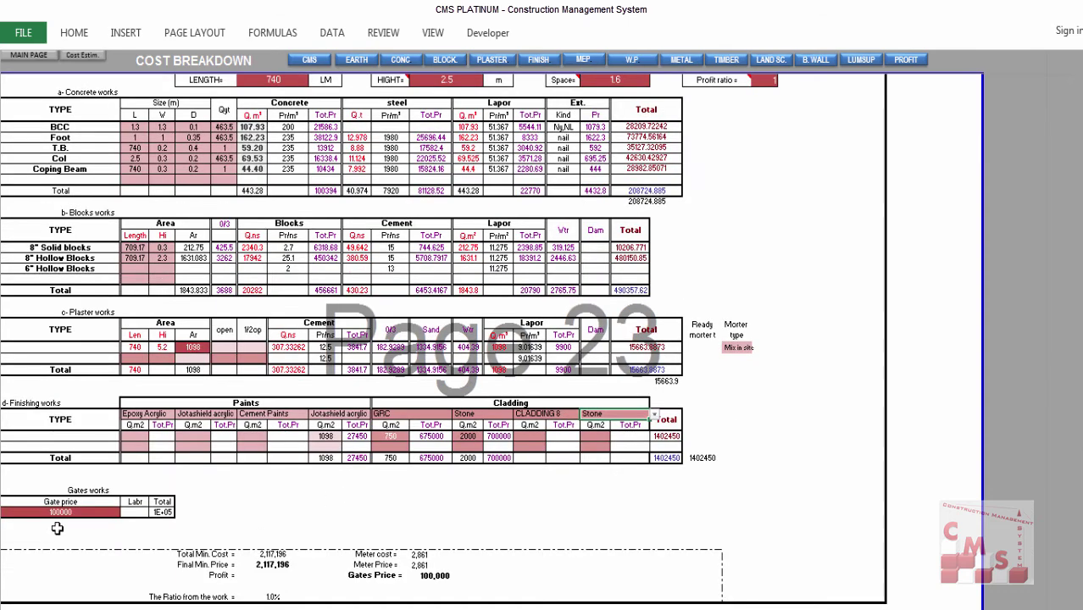
left_click(58, 513)
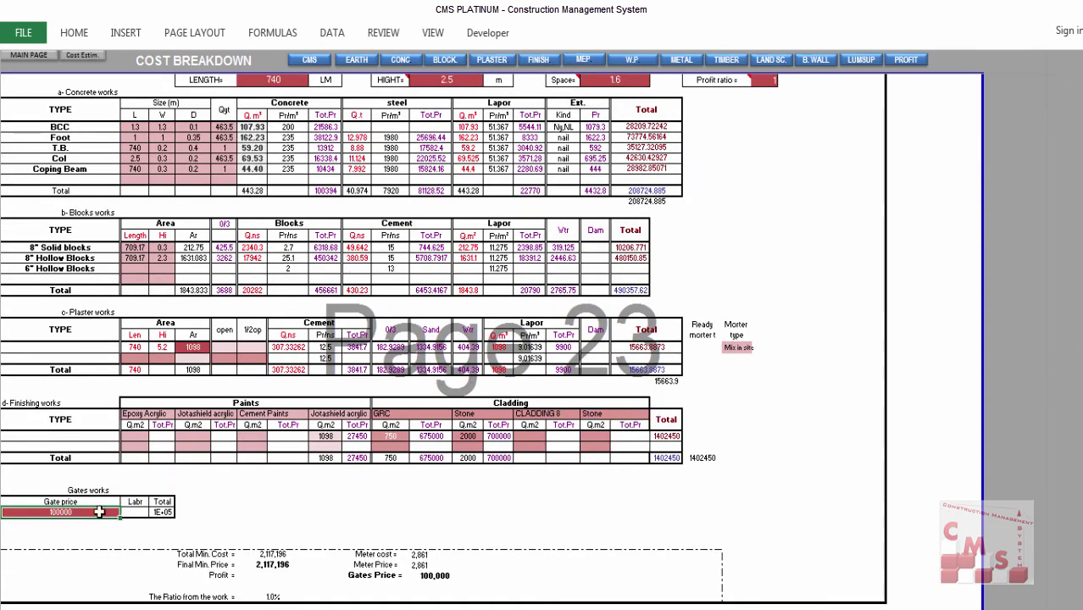
scroll(332, 491, "up", 1)
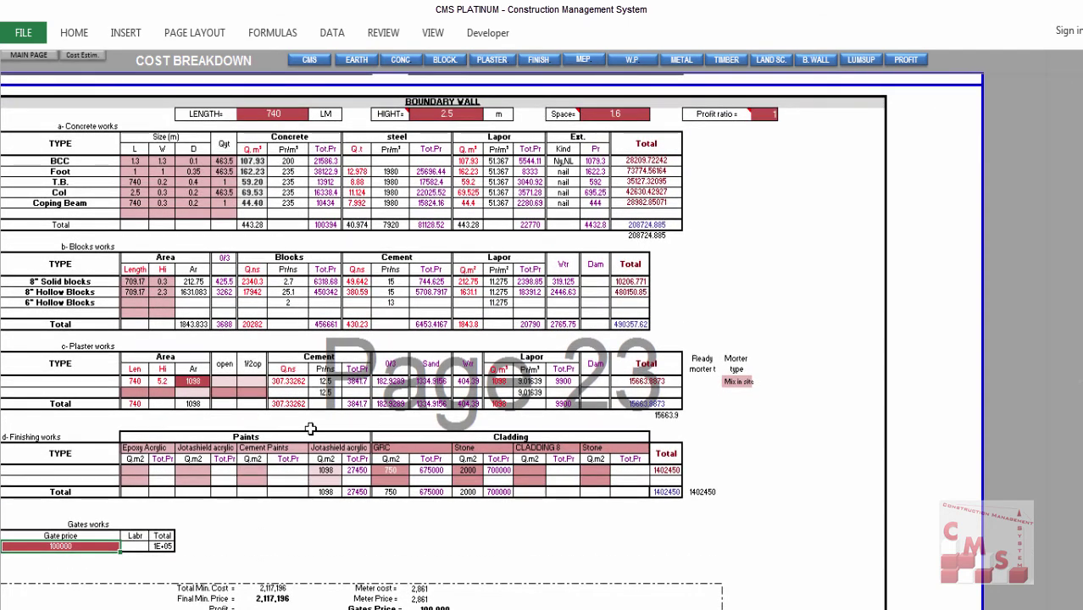
scroll(310, 429, "up", 1)
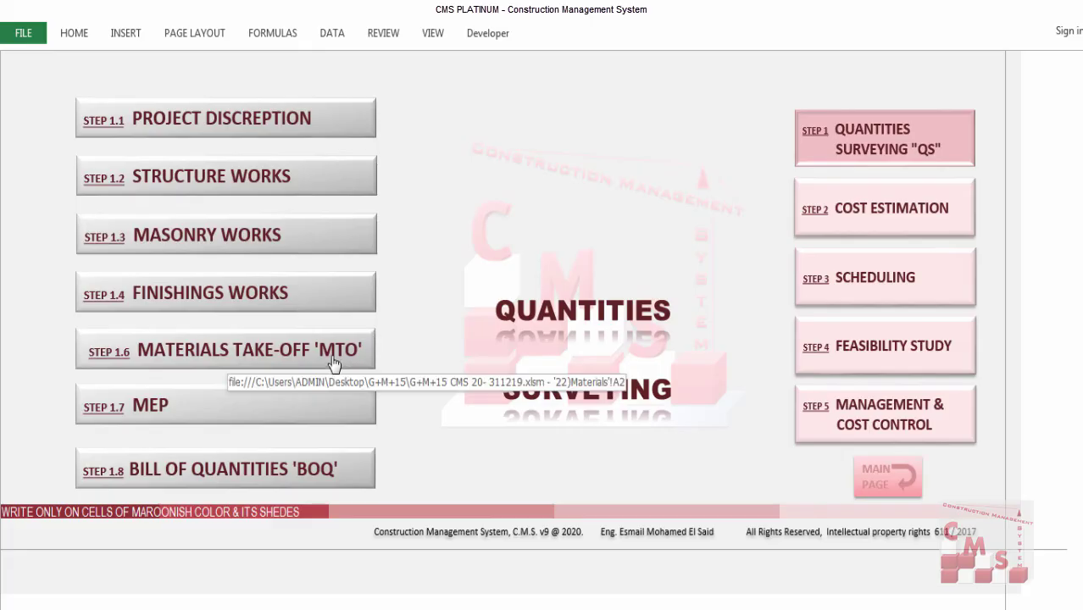
Step: Open the Materials Take-Off sheet from Quantities Surveying and run its Step 1 calculation through to completion
left_click(332, 362)
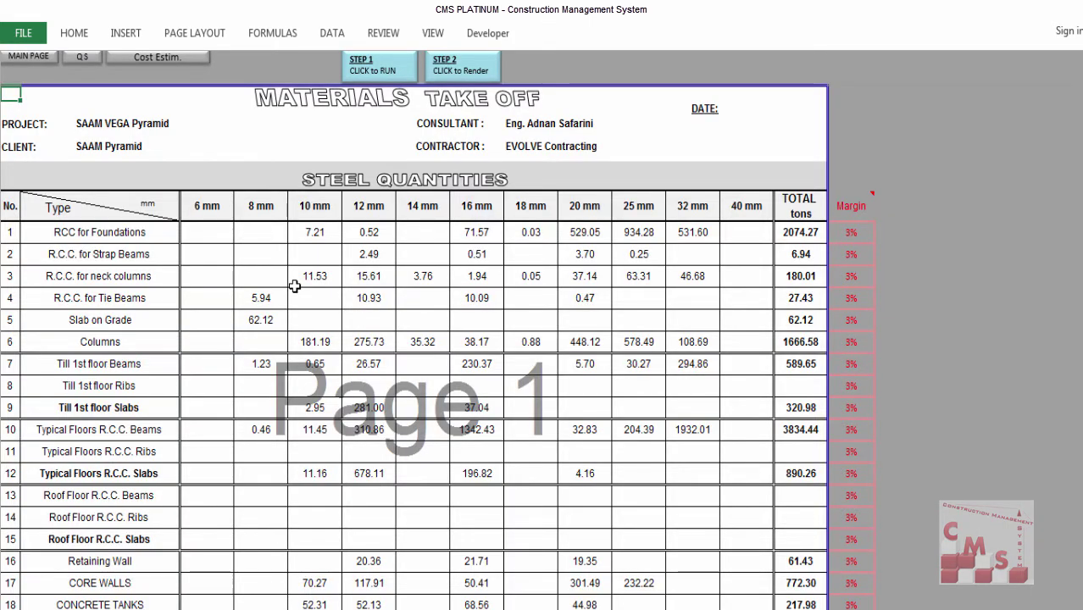
left_click(392, 69)
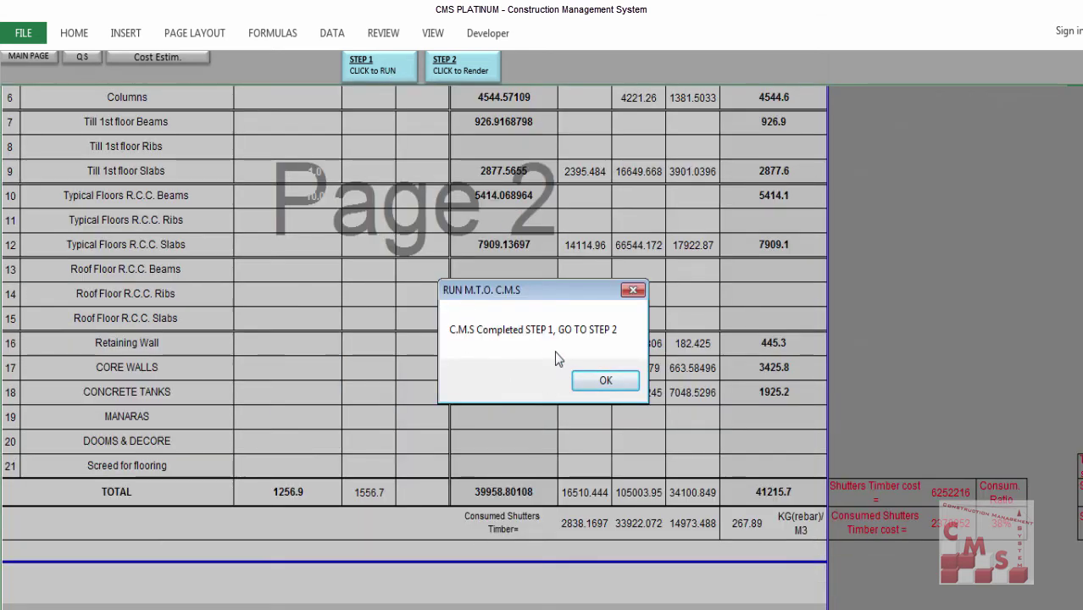
left_click(616, 383)
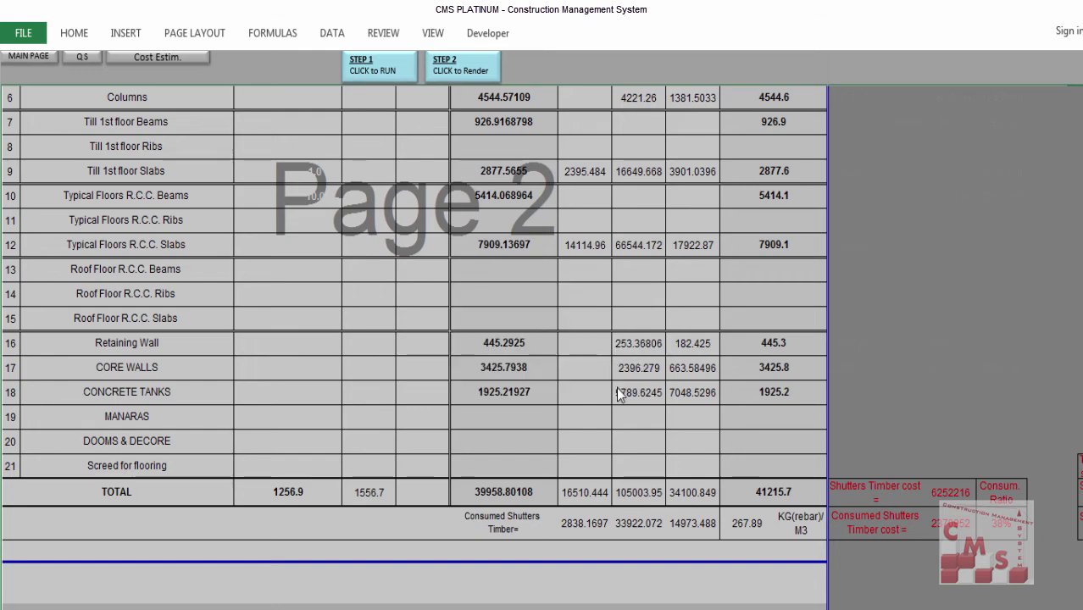
Step: Render the materials take-off with Step 2 and accept the start and completion messages
left_click(461, 78)
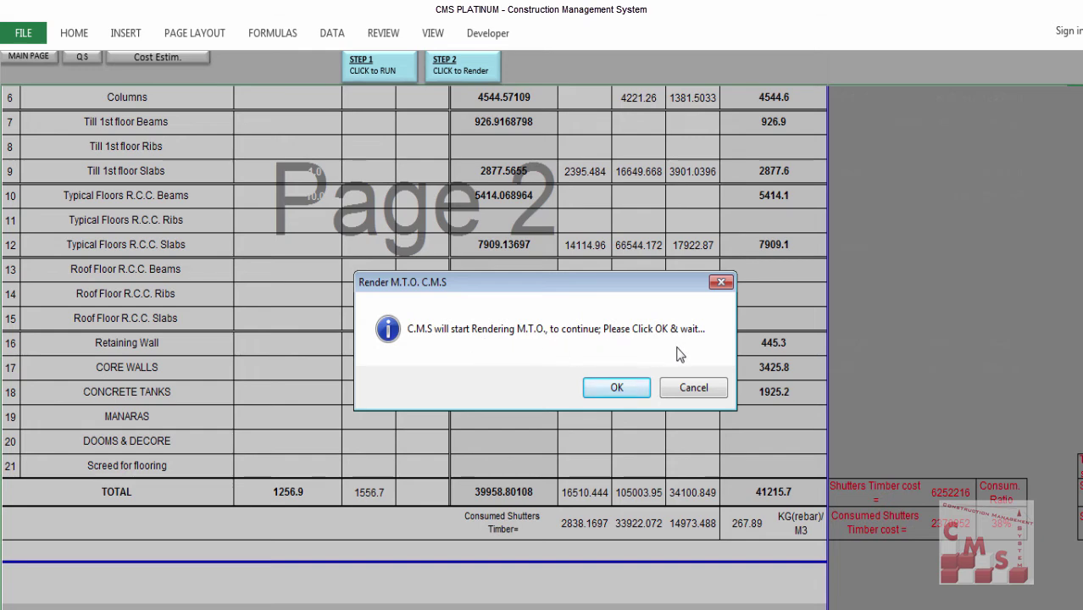
left_click(624, 391)
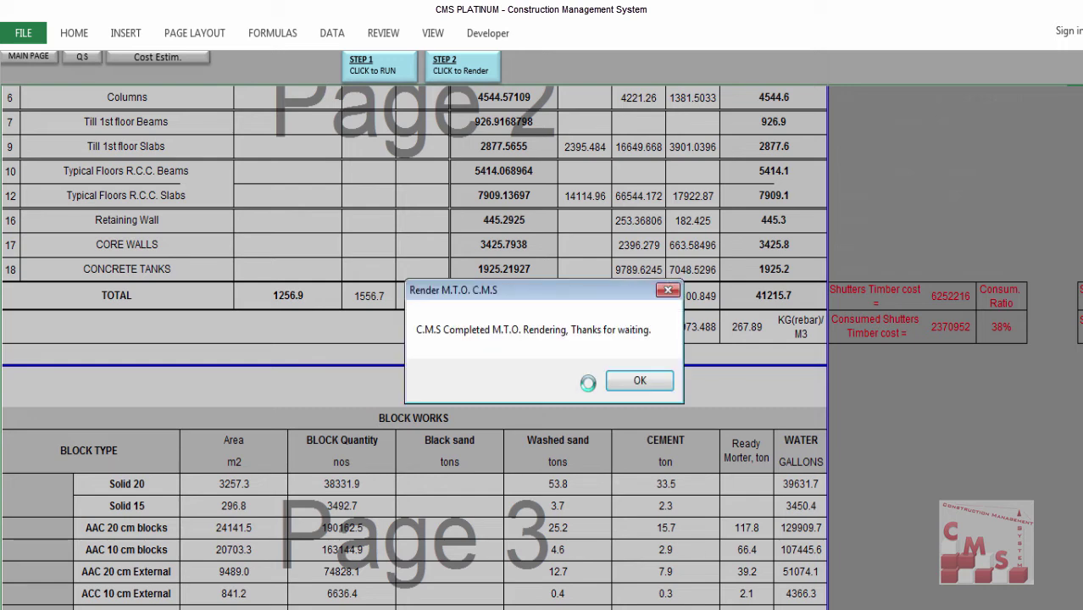
left_click(640, 381)
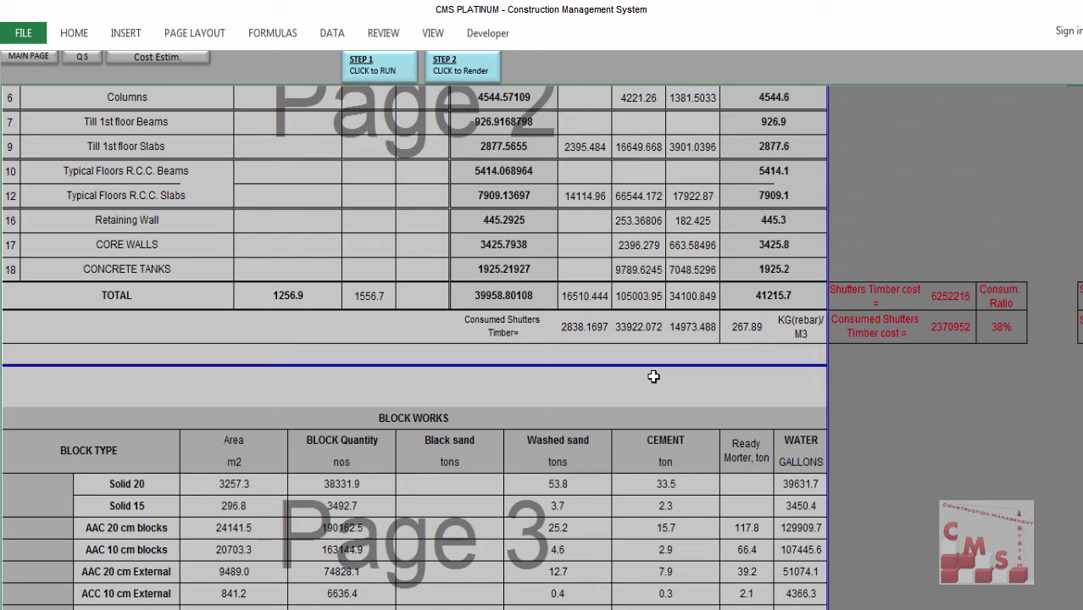
Step: Review the Concrete Quantities table's element types and its plain, reinforced and total concrete columns
scroll(653, 365, "up", 9)
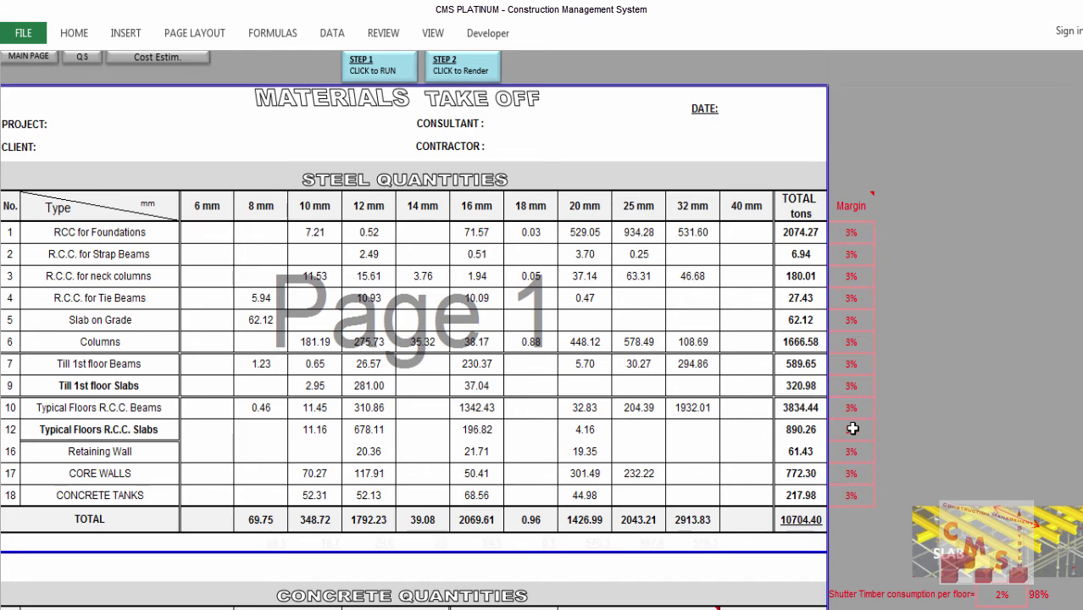
scroll(853, 429, "down", 5)
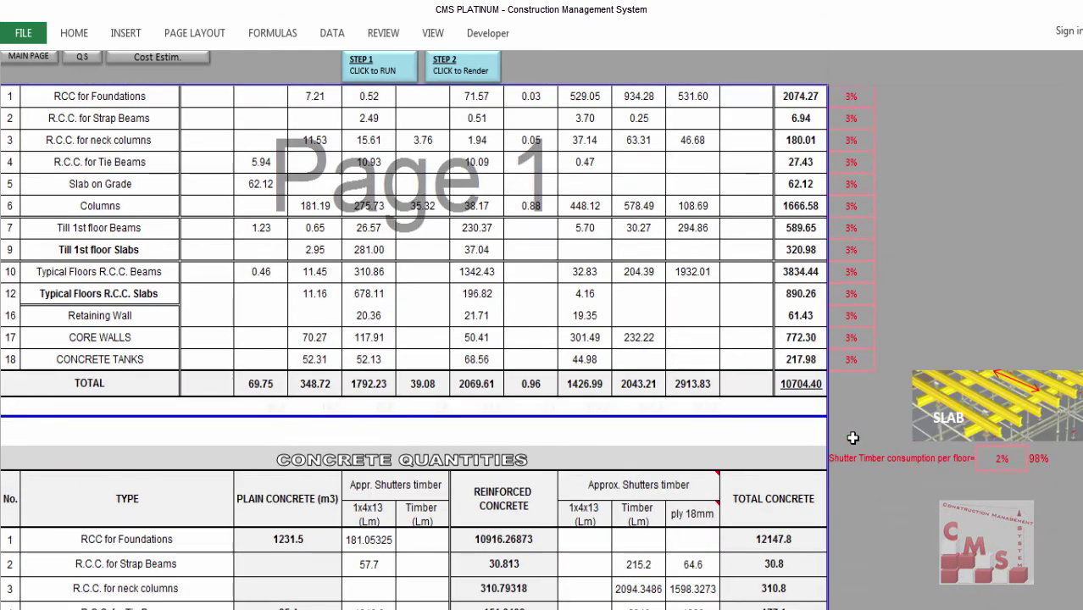
scroll(853, 437, "down", 2)
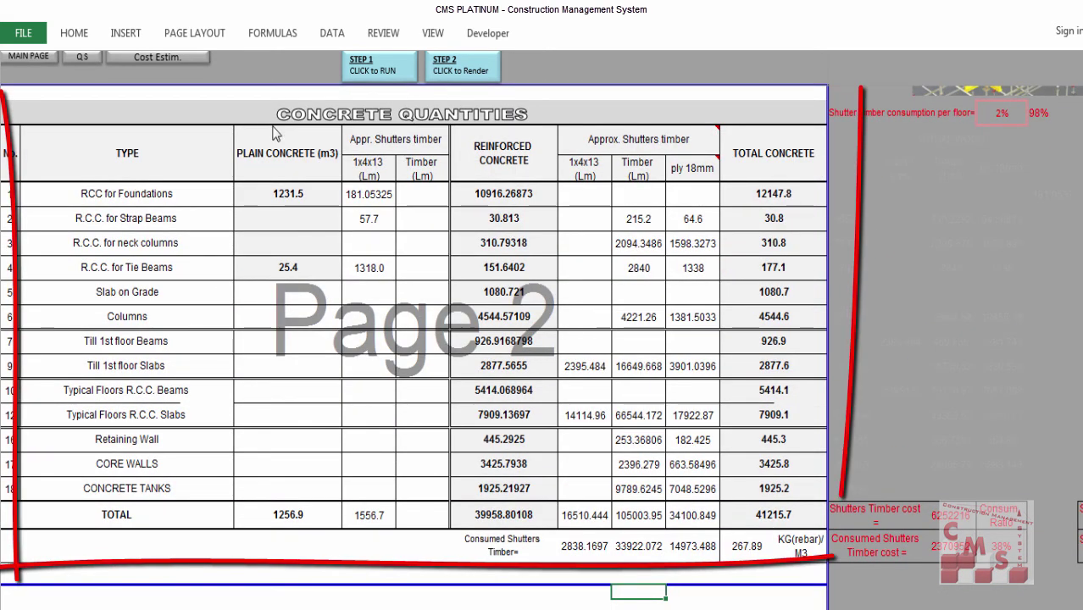
left_click_drag(170, 193, 150, 490)
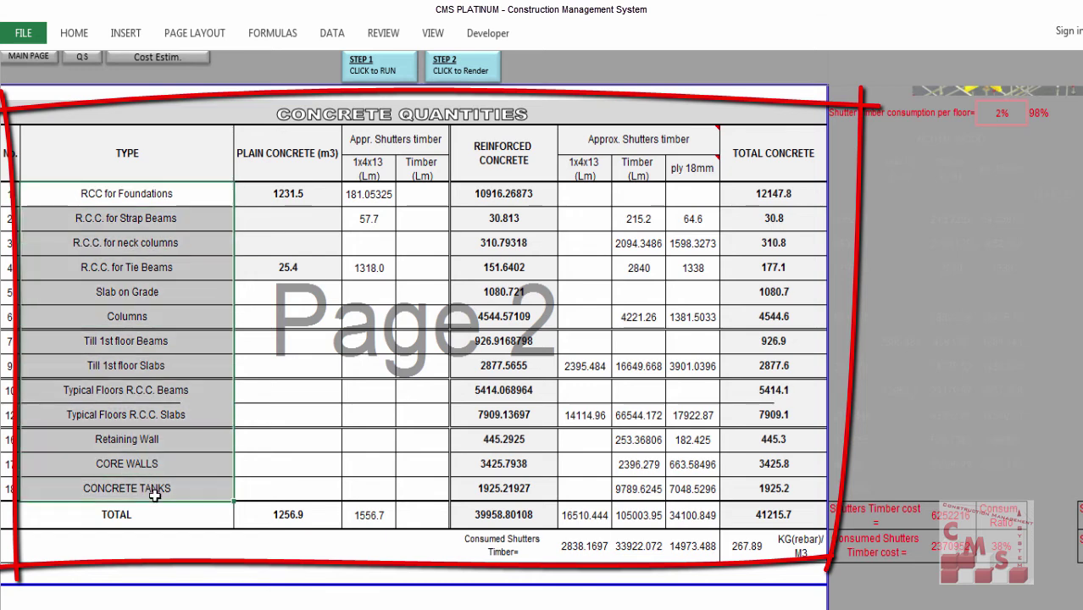
left_click(274, 170)
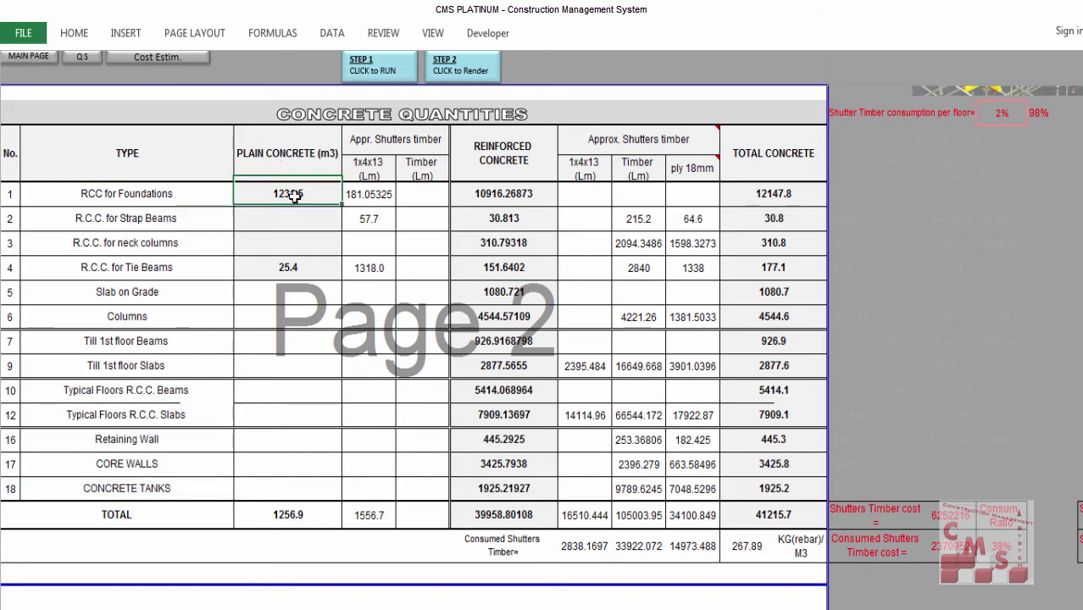
left_click(293, 195)
key("ctrl+shift+Down")
left_click(517, 169)
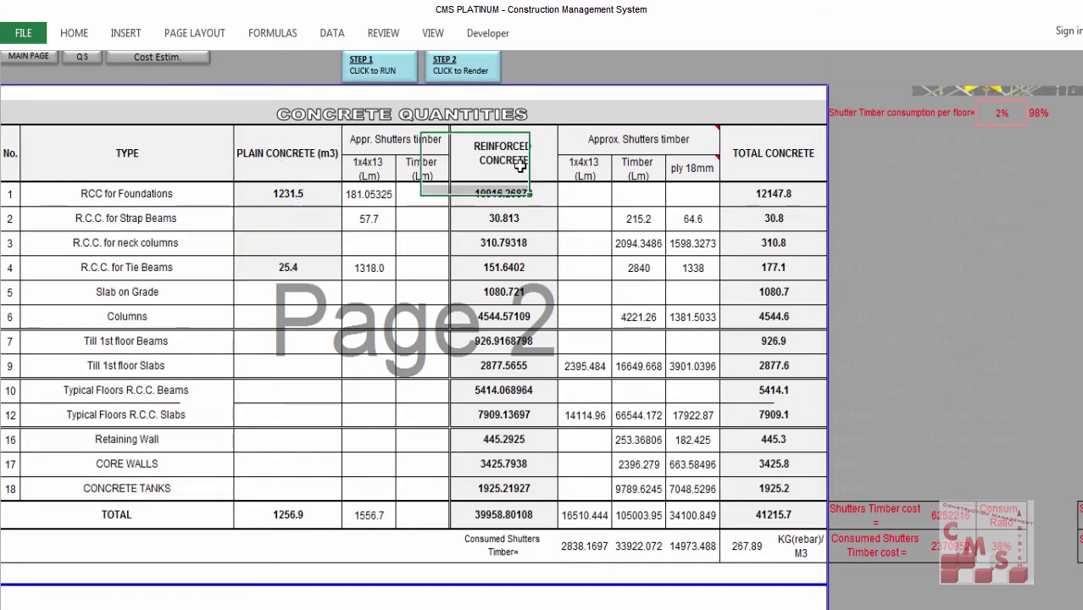
left_click(517, 192)
left_click_drag(518, 240, 523, 511)
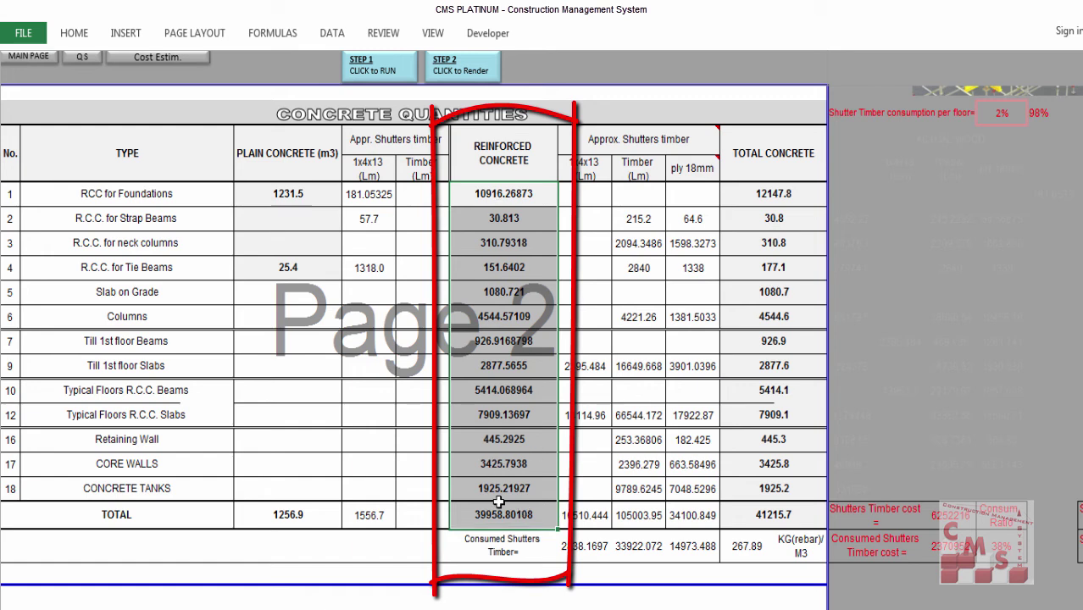
mouse_move(756, 196)
left_mouse_down()
mouse_move(773, 466)
mouse_move(737, 533)
left_mouse_up()
Step: Examine the approximate shutters timber columns for both plain and reinforced concrete in the Concrete Quantities table
left_click_drag(605, 489, 613, 143)
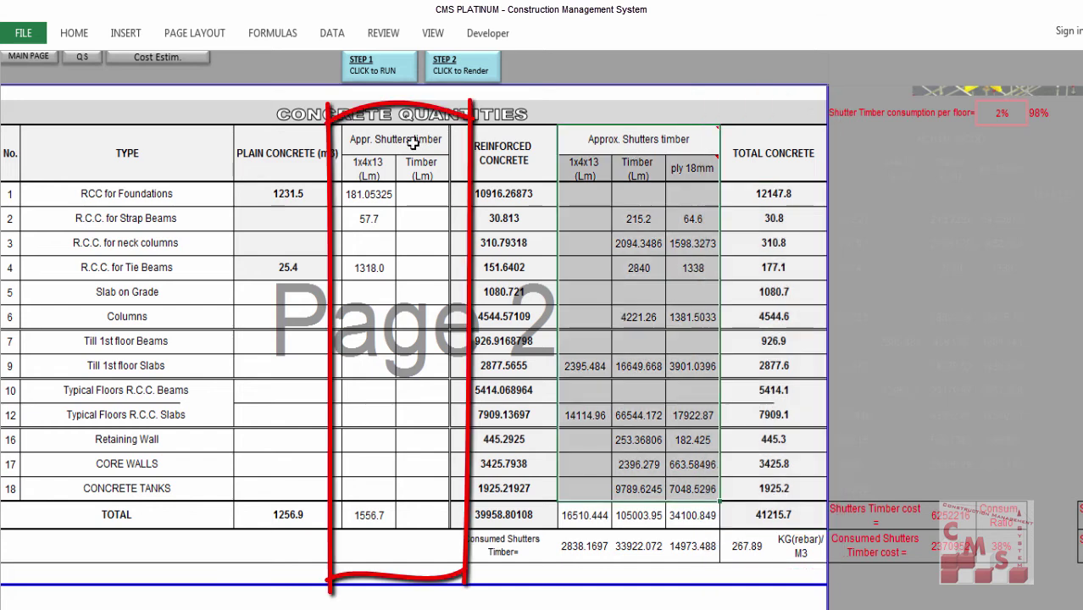
left_click(415, 140)
left_click_drag(408, 200, 387, 499)
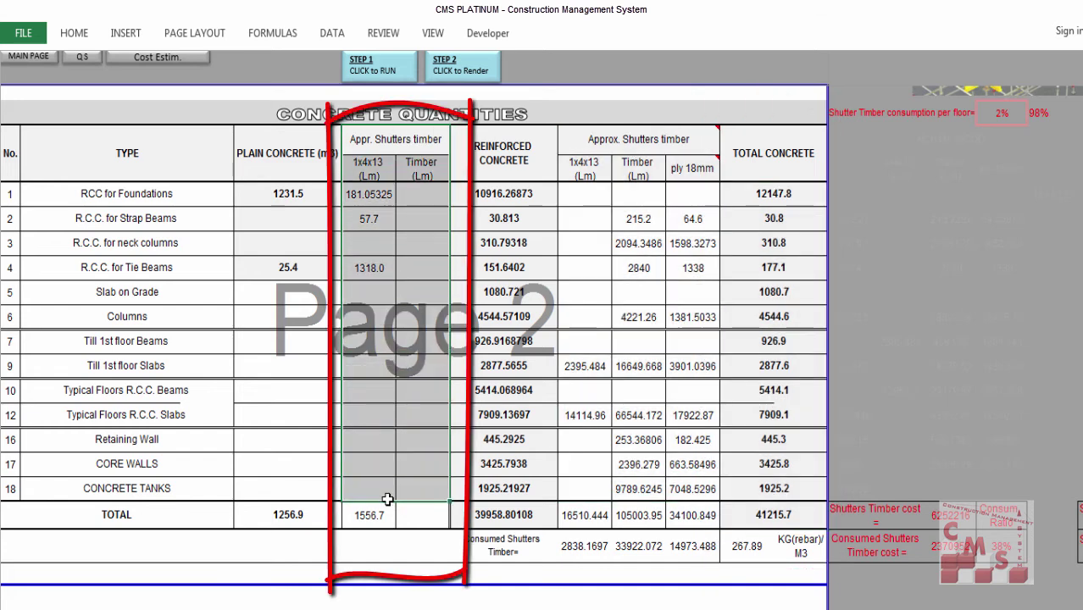
left_click_drag(649, 150, 676, 494)
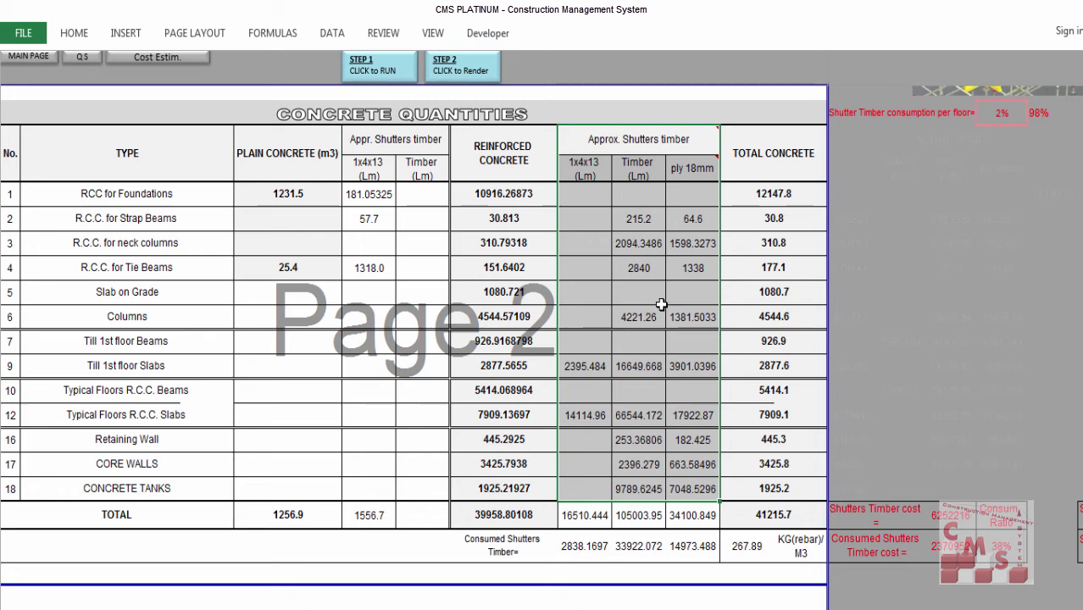
Step: Set the shutter timber consumption per floor to 10% beside the Concrete Quantities table
scroll(665, 296, "up", 1)
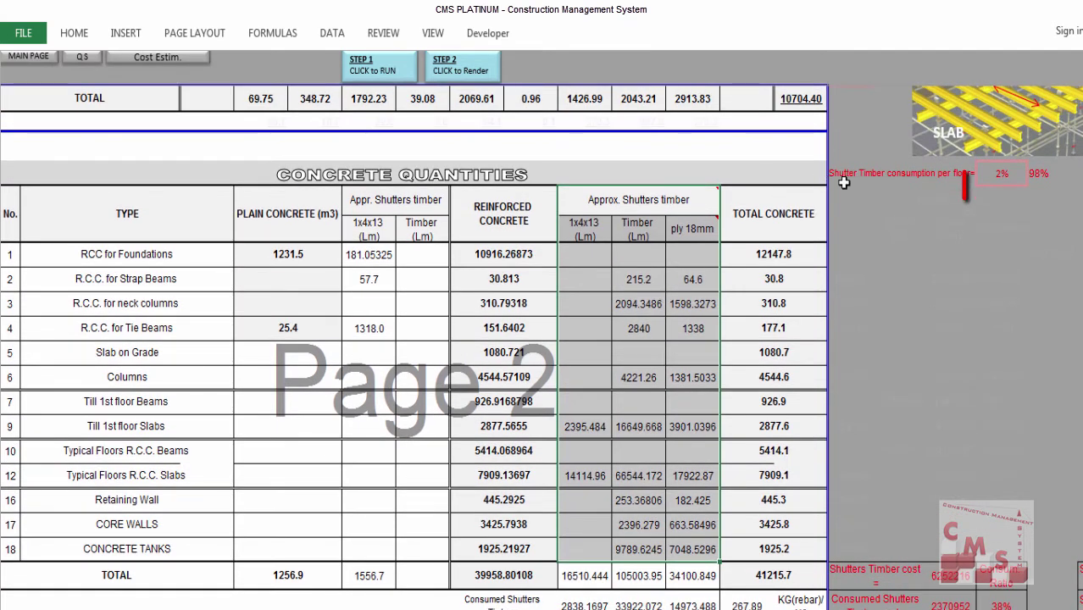
scroll(966, 182, "up", 1)
left_click(1013, 194)
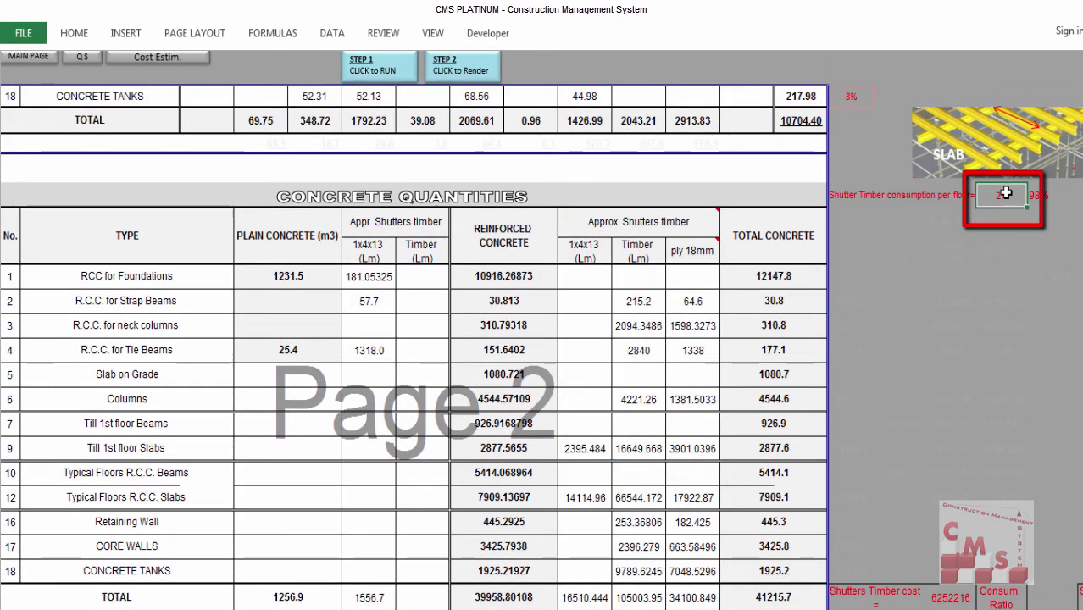
scroll(995, 254, "up", 1)
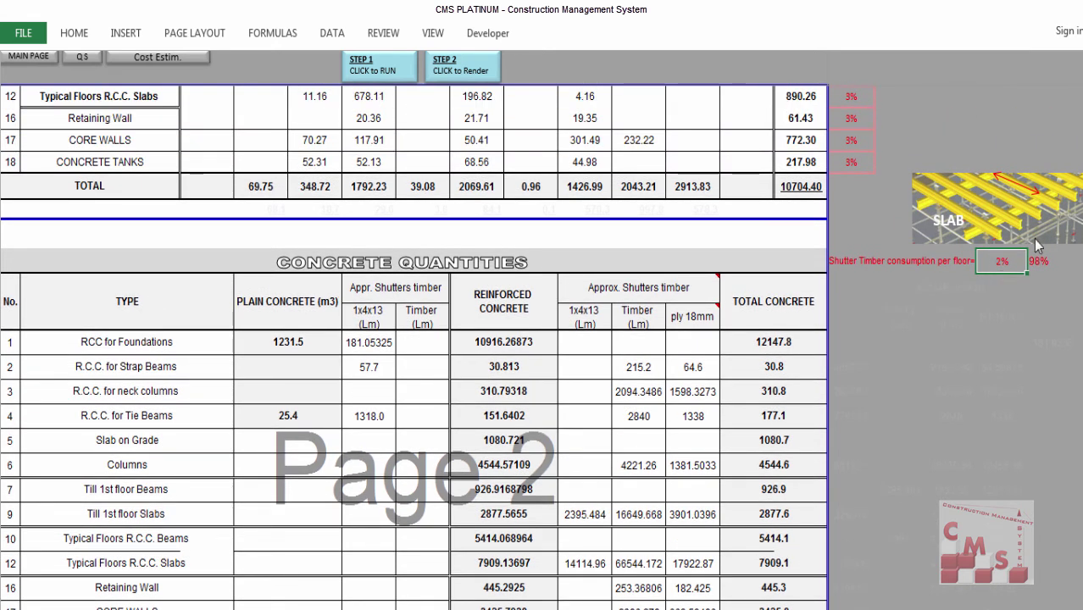
type("10")
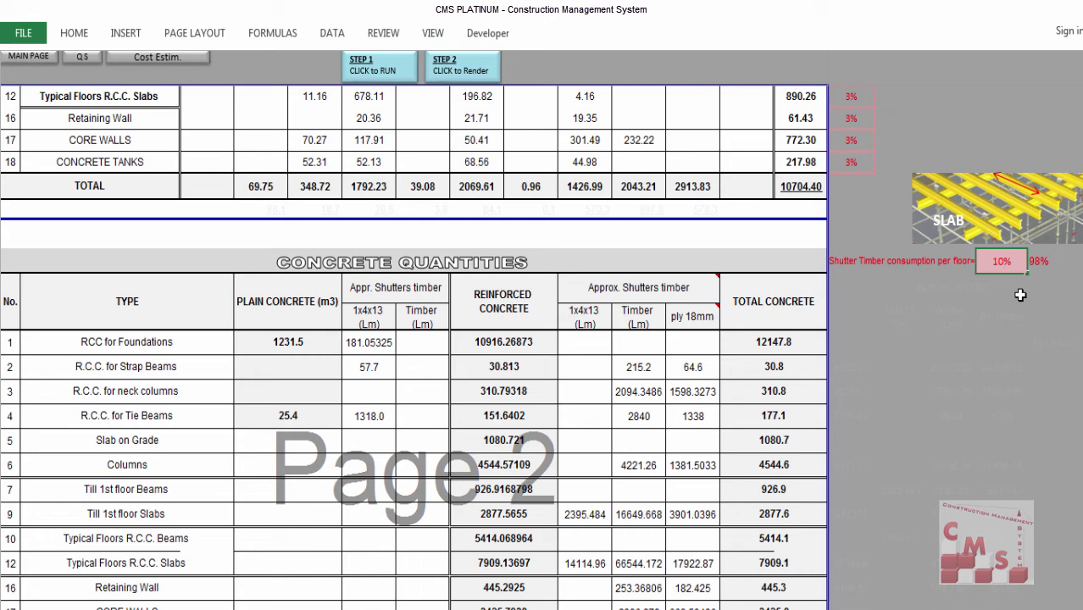
key("Return")
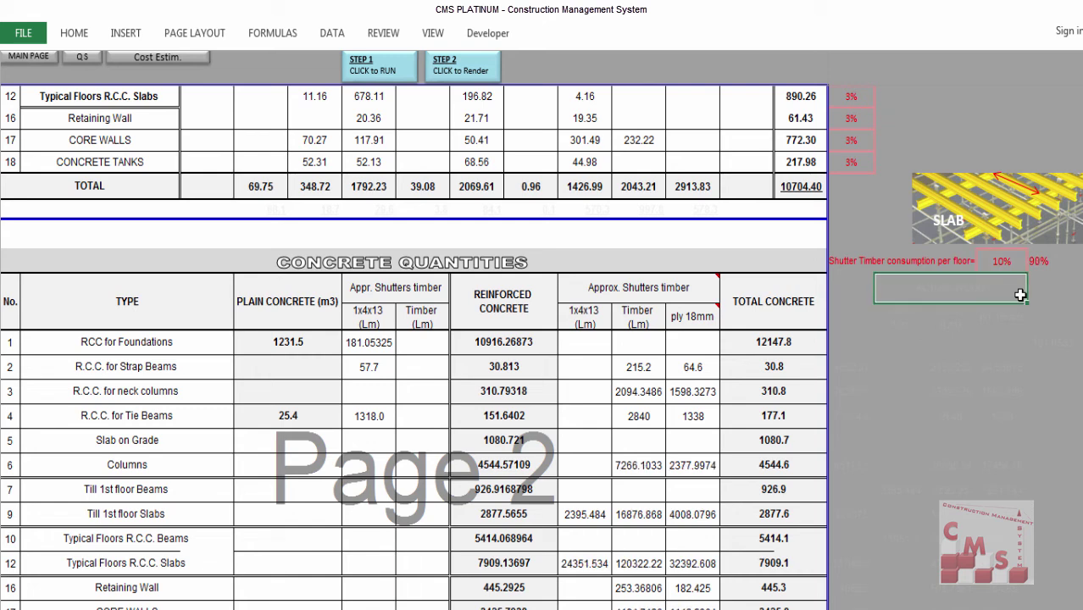
Step: Set the shutter timber consumption per floor to 15%
key("Up")
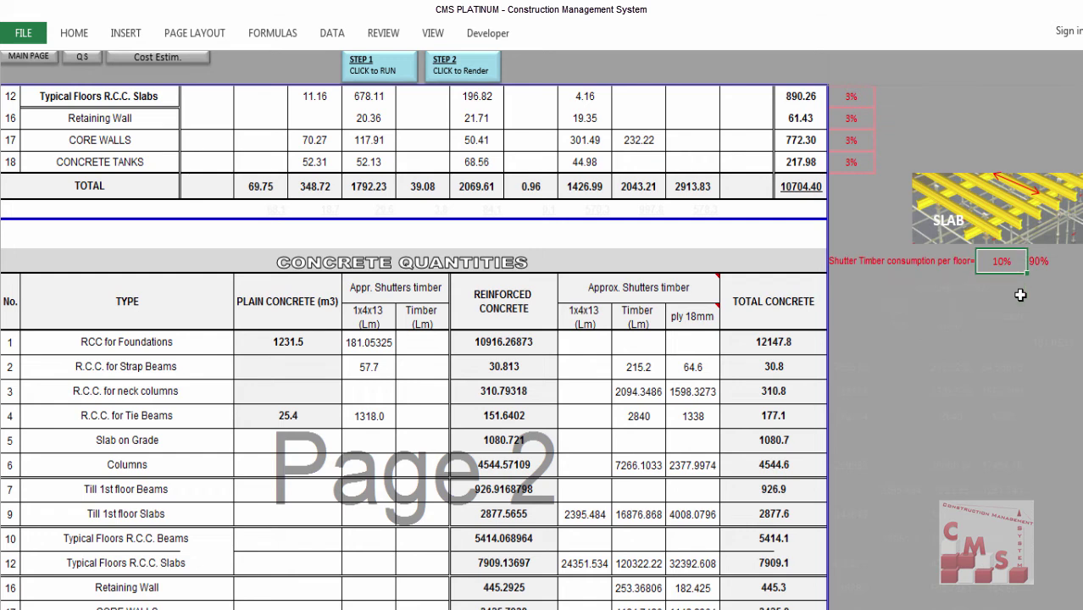
type("15%")
key("Return")
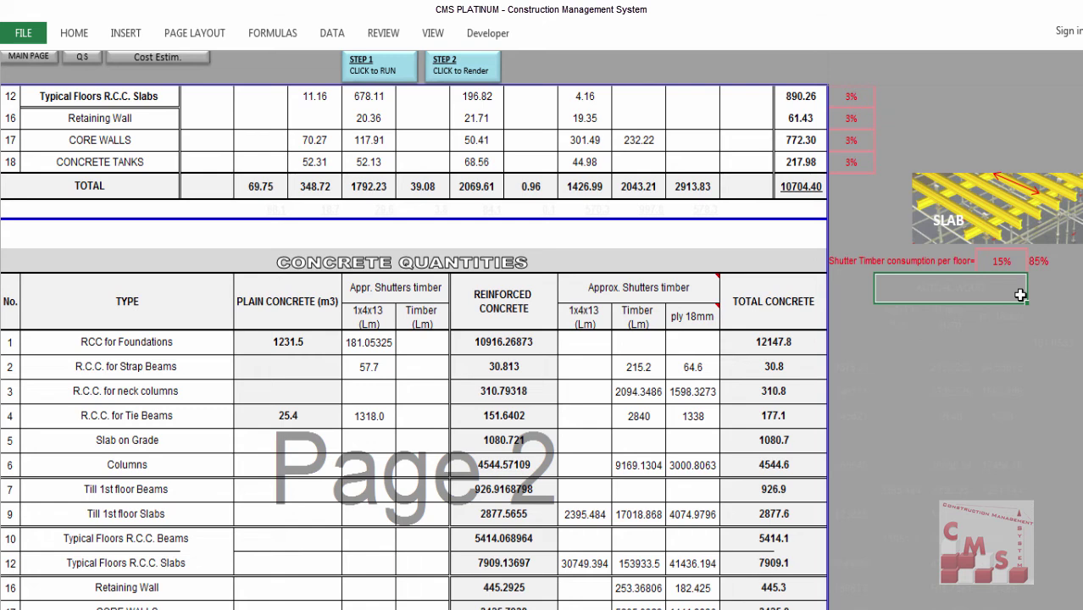
Step: Check the recalculated reinforced concrete shutters timber quantities and the consumption ratio beside the consumed timber cost
left_click(1002, 263)
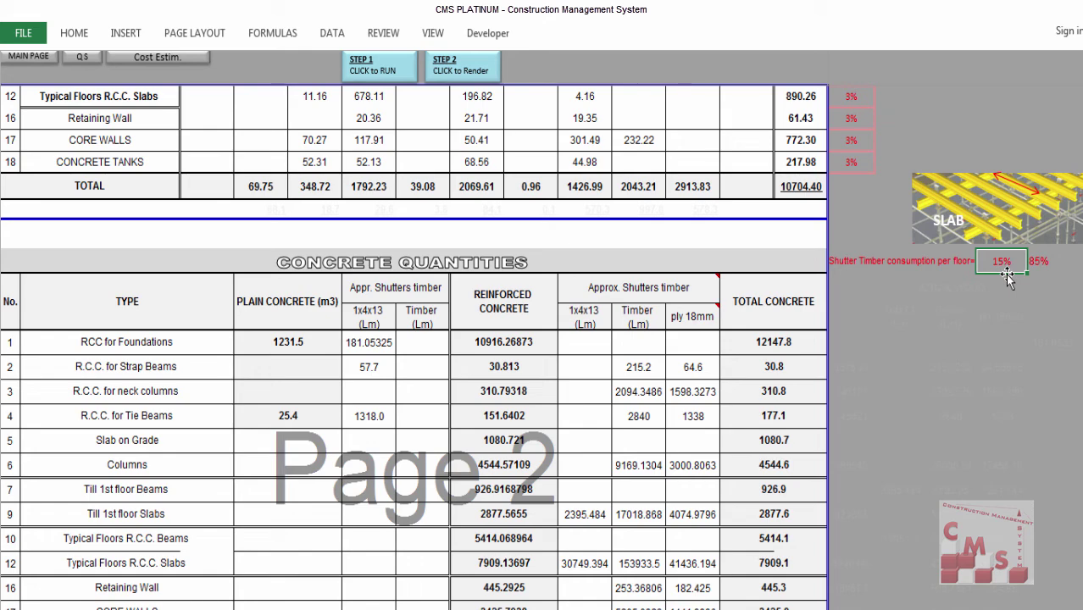
scroll(644, 356, "down", 2)
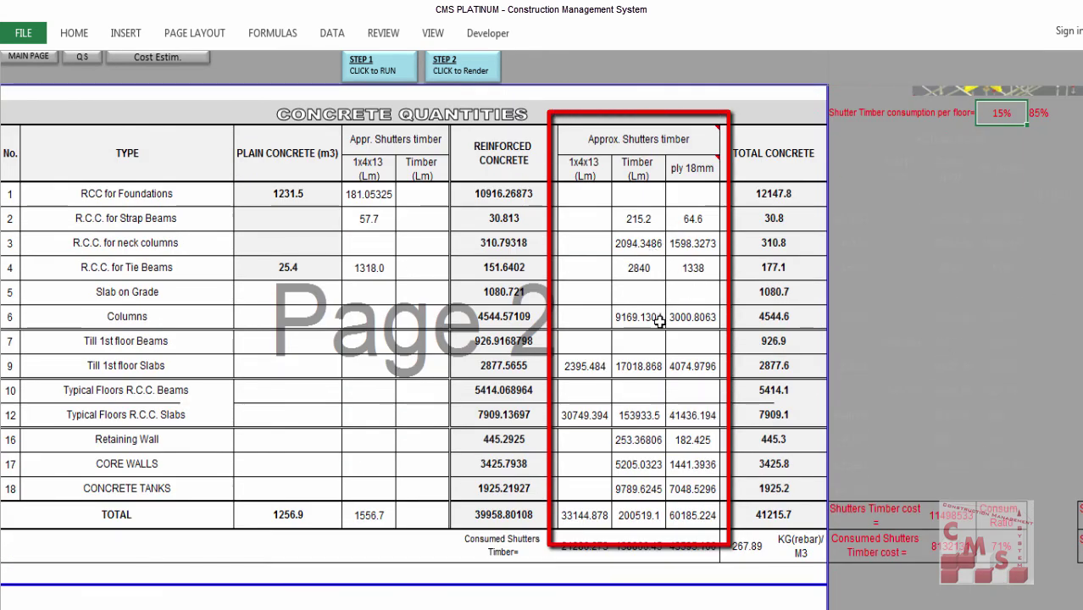
left_click(1002, 545)
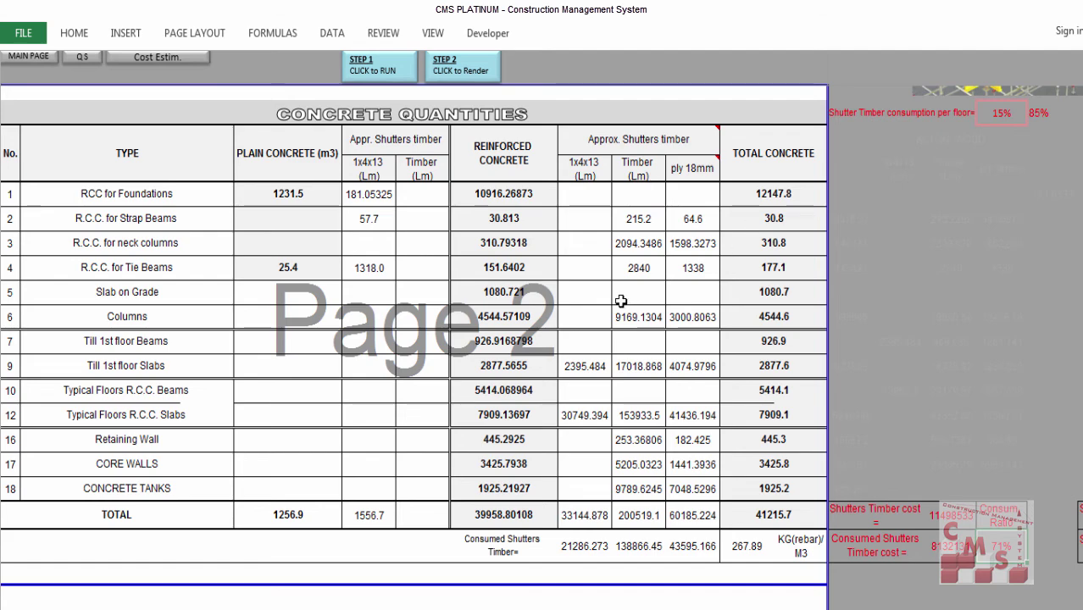
Step: Review the block types, areas and block quantities in the Block Works table
scroll(647, 221, "down", 4)
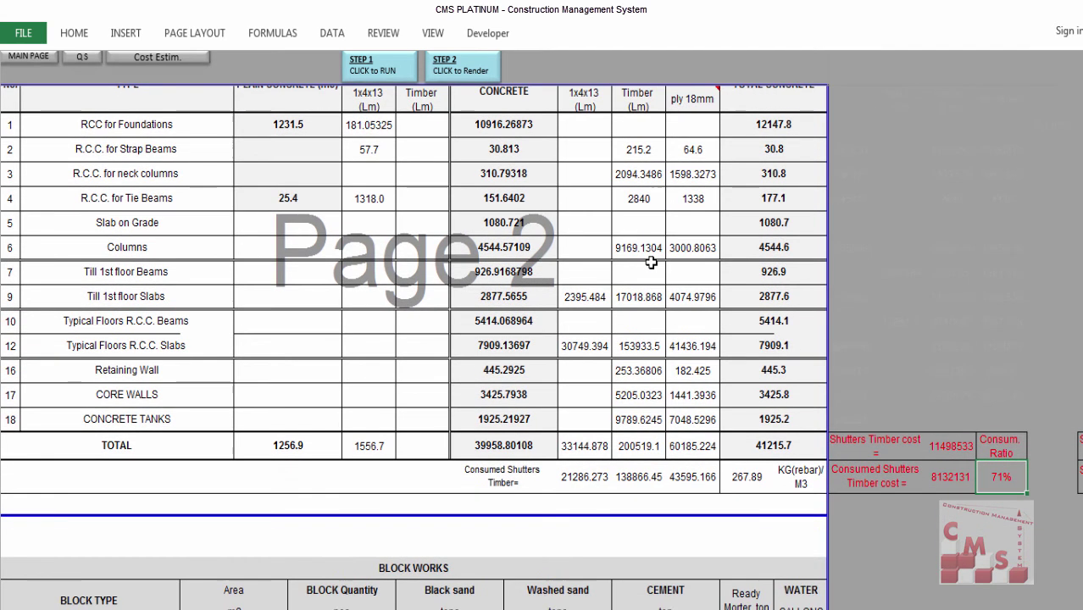
scroll(650, 263, "down", 1)
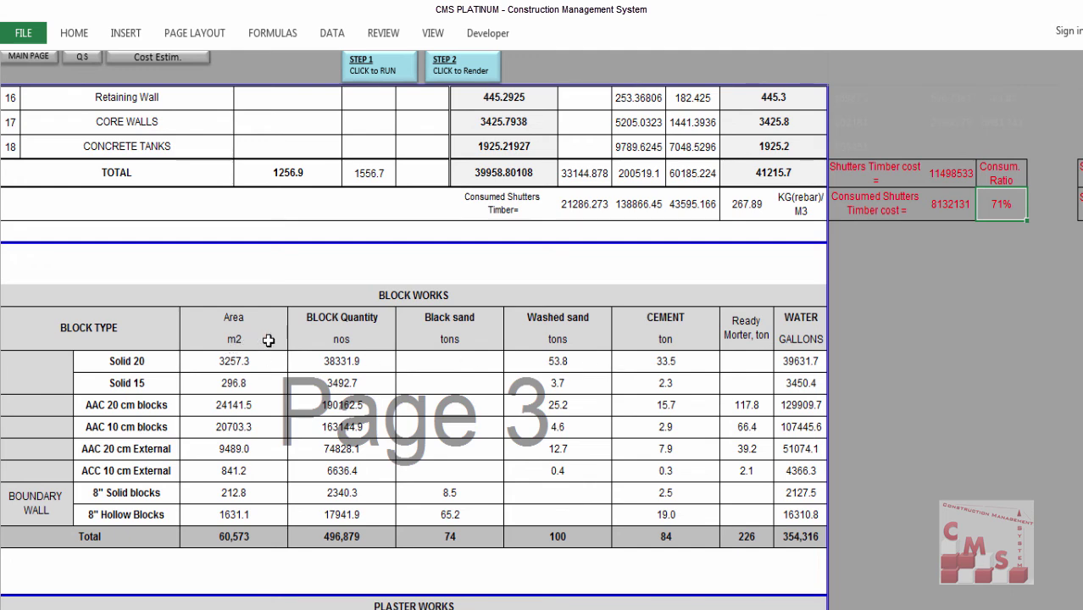
left_click(346, 305)
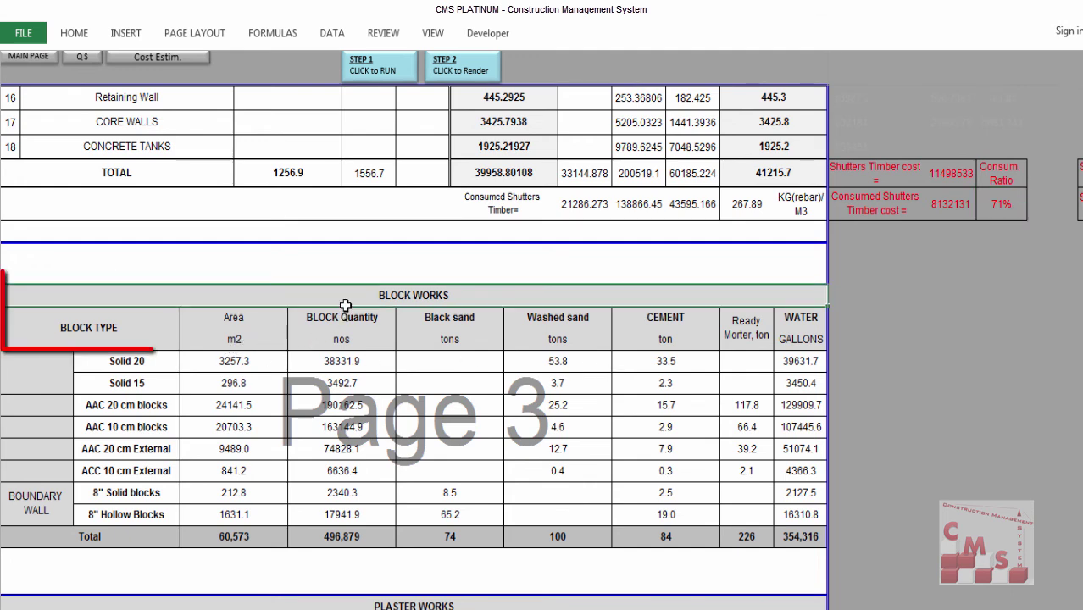
left_click_drag(137, 364, 124, 513)
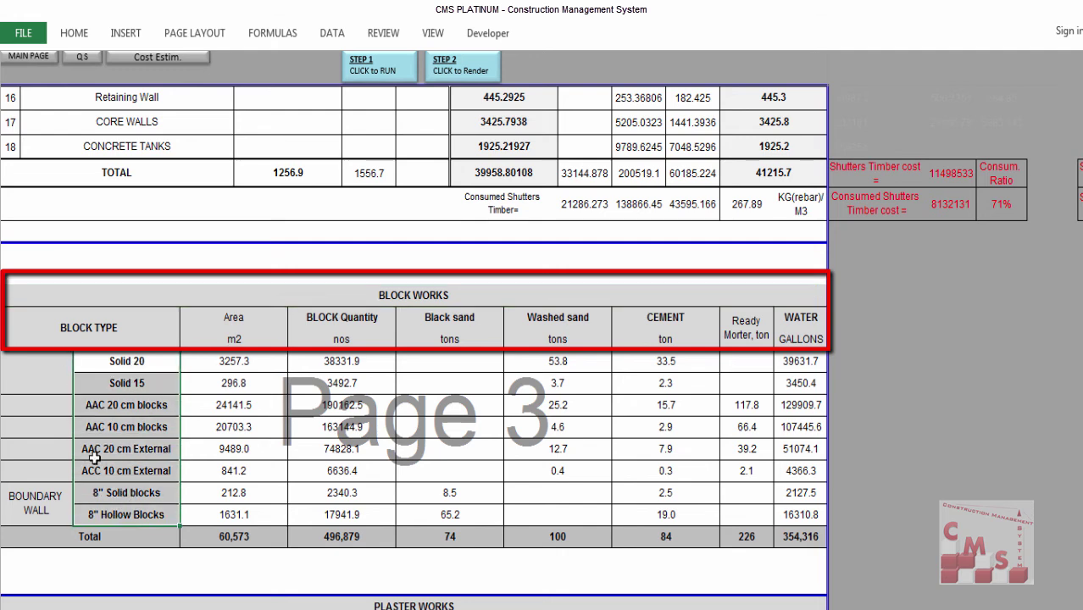
left_click_drag(216, 363, 229, 506)
left_click_drag(344, 361, 344, 508)
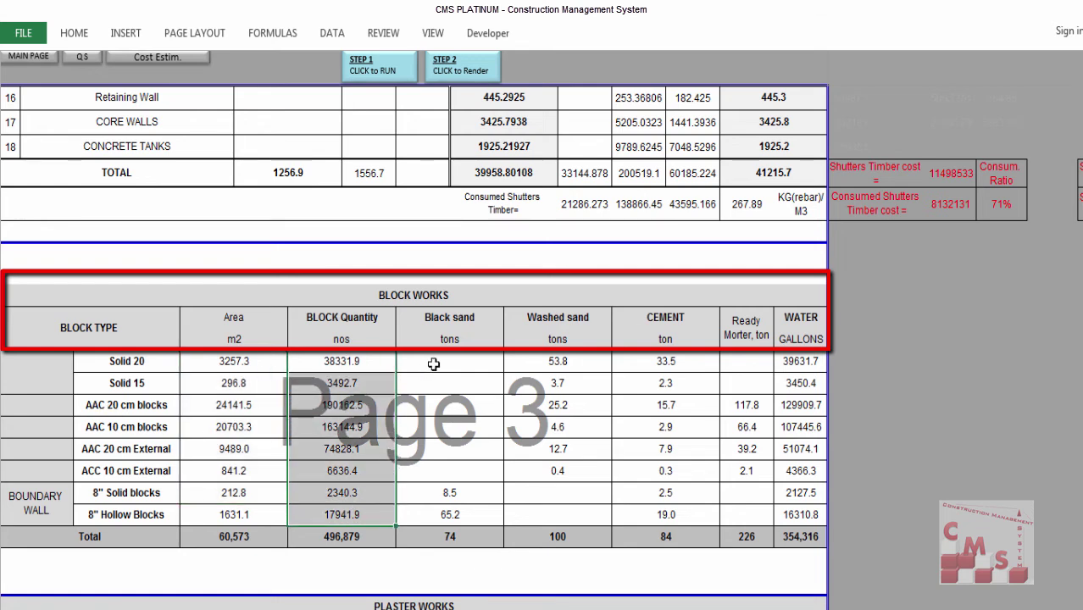
Step: Review the black sand, washed sand, cement, ready mortar and water columns of the Block Works table
left_click_drag(433, 364, 450, 512)
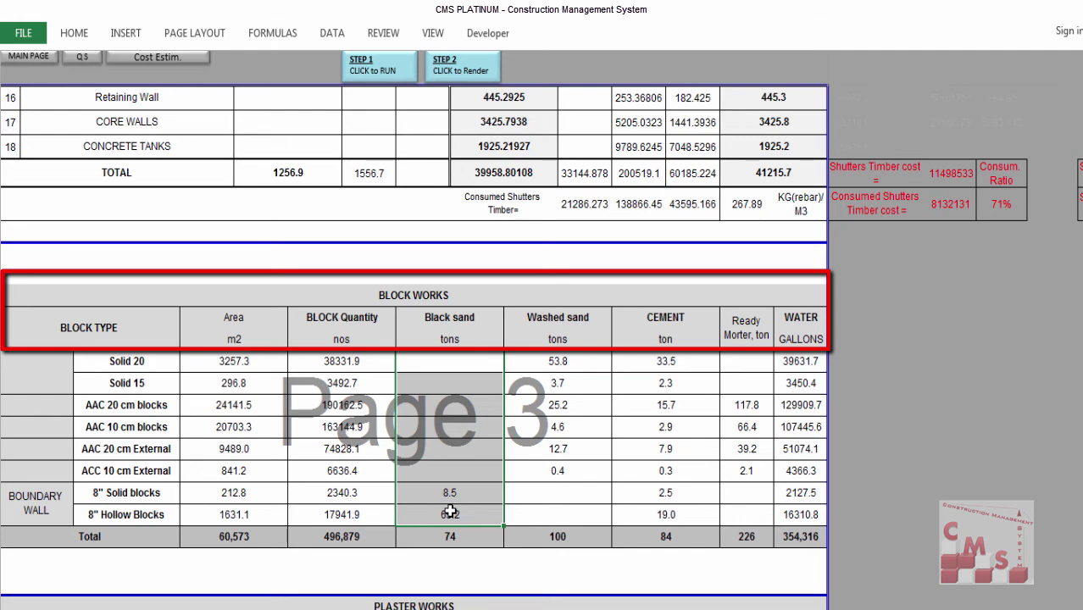
left_click_drag(567, 366, 566, 466)
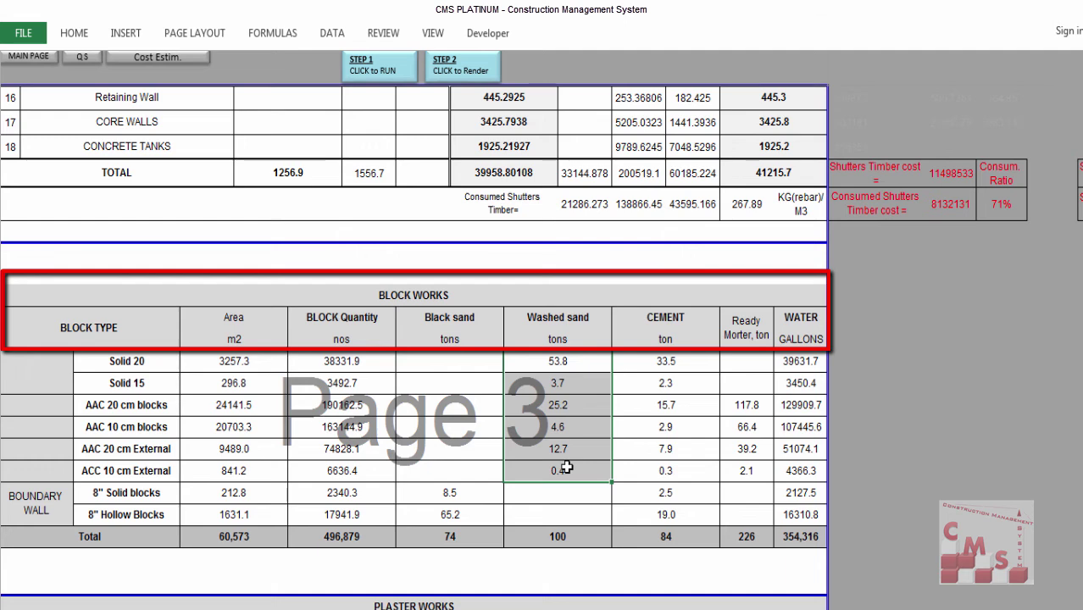
left_click_drag(663, 359, 669, 500)
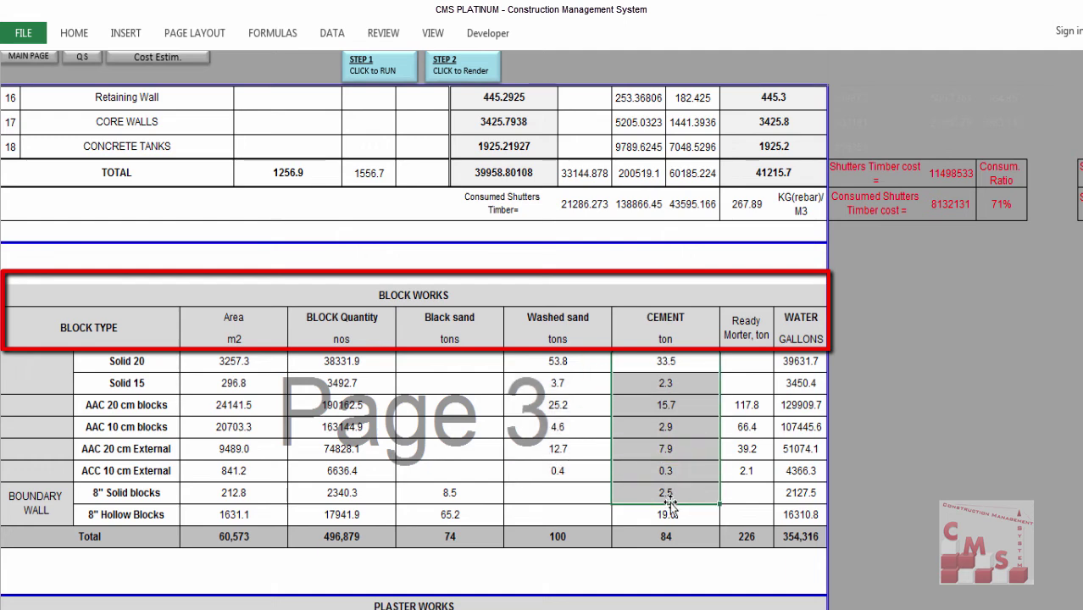
left_click_drag(650, 359, 655, 510)
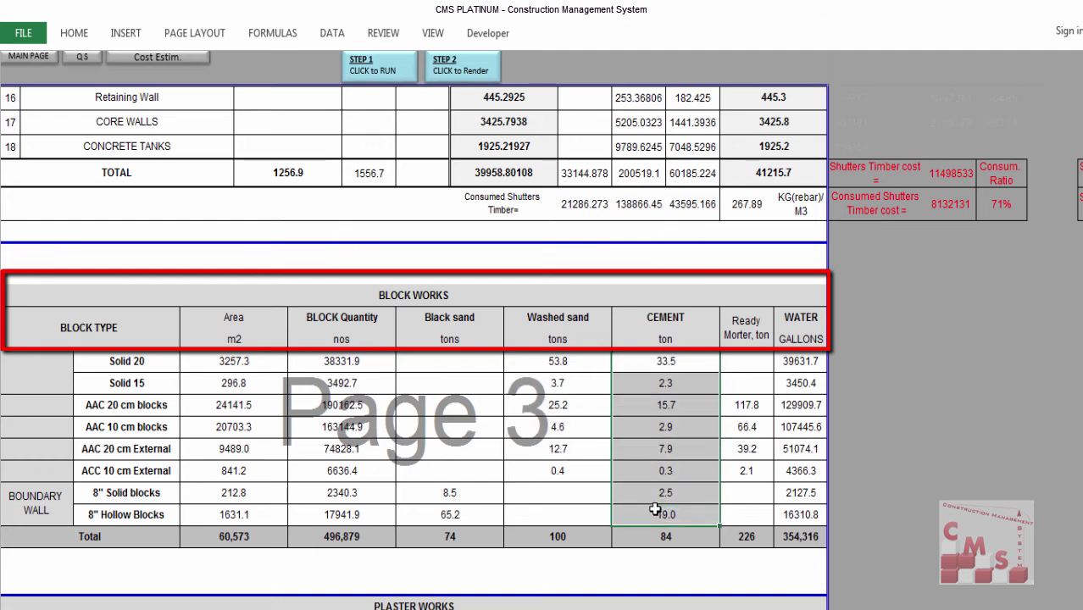
left_click_drag(744, 367, 751, 497)
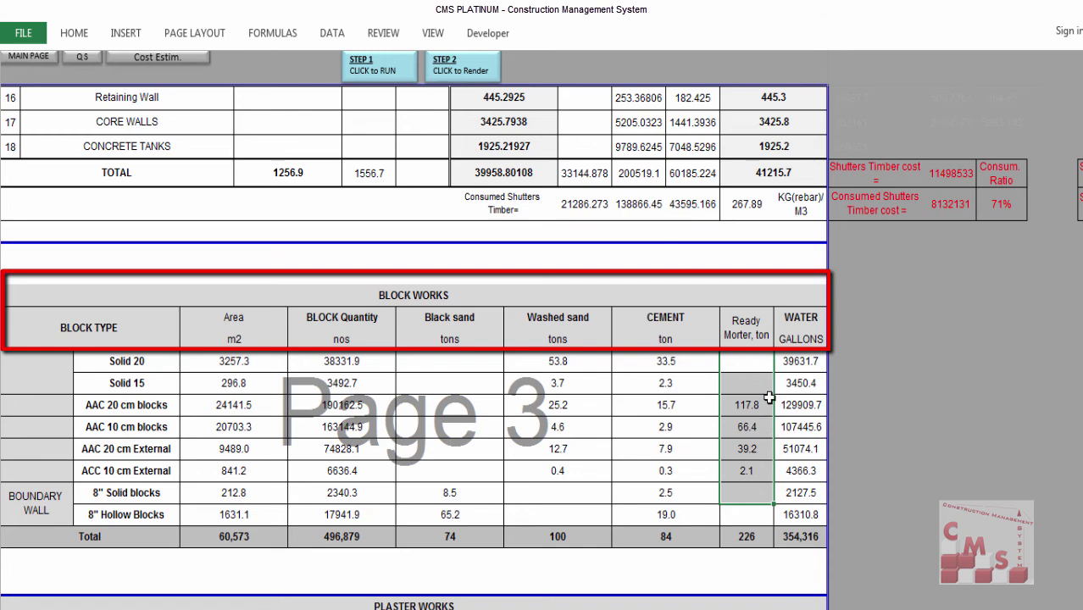
left_click_drag(797, 361, 799, 515)
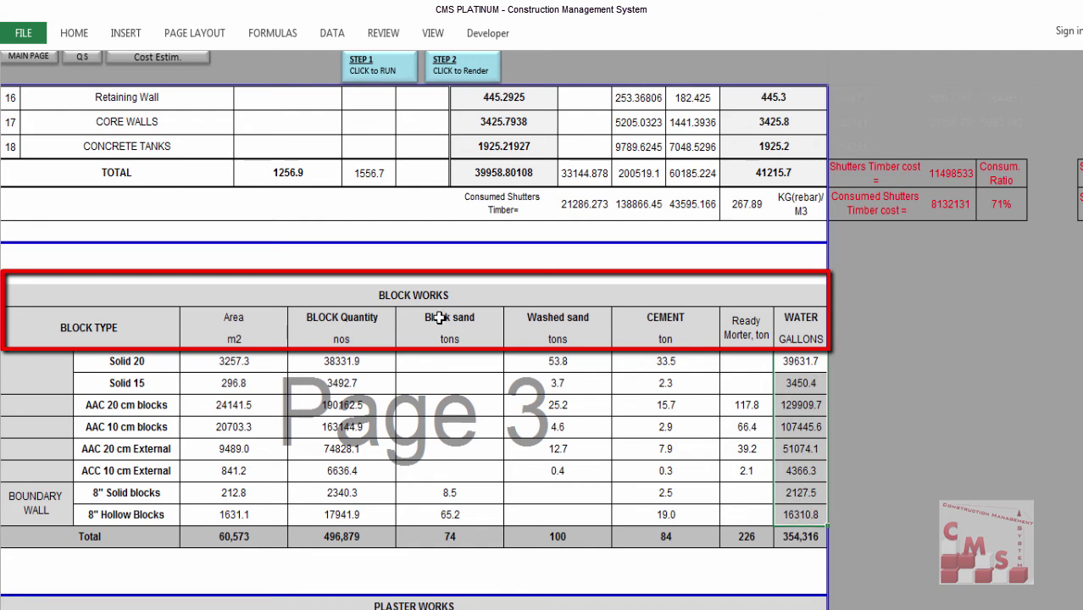
Step: Review the Plaster Works table's plaster types, areas, sand, cement and water quantities
scroll(531, 339, "down", 4)
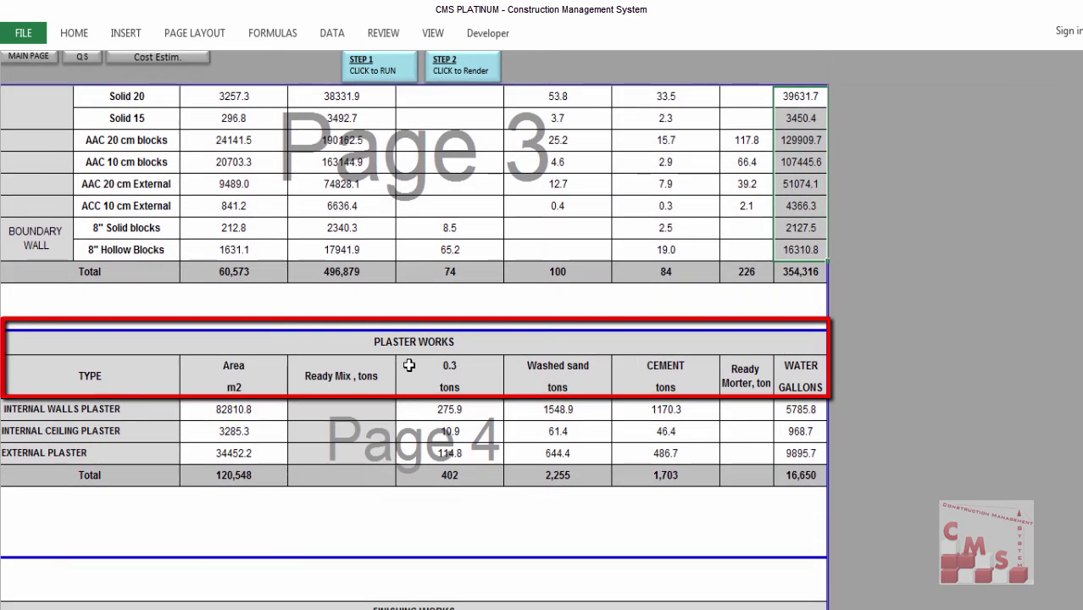
left_click_drag(131, 413, 127, 453)
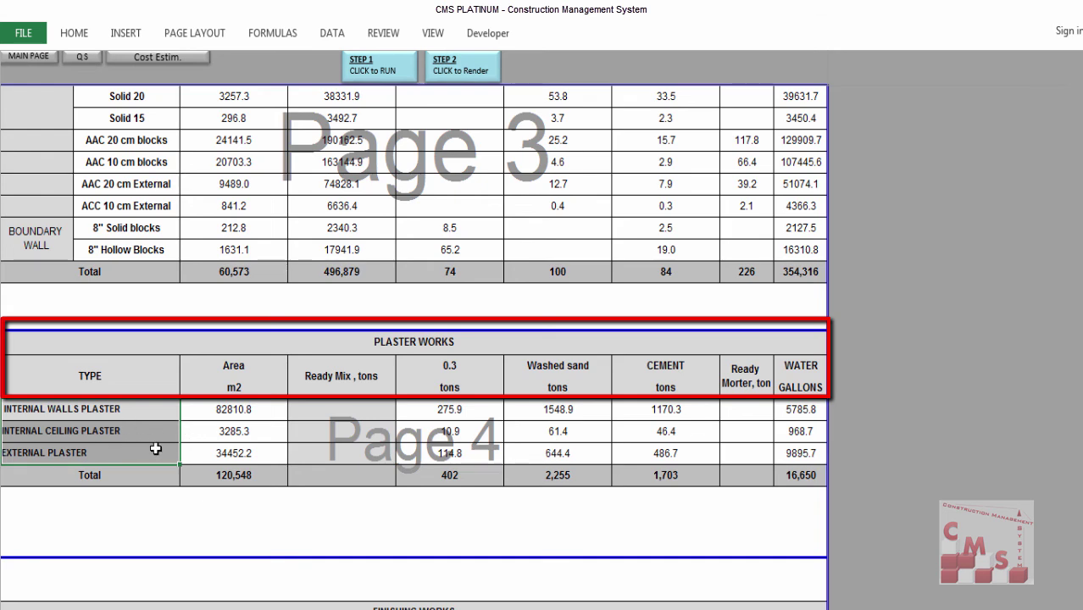
left_click_drag(245, 411, 242, 450)
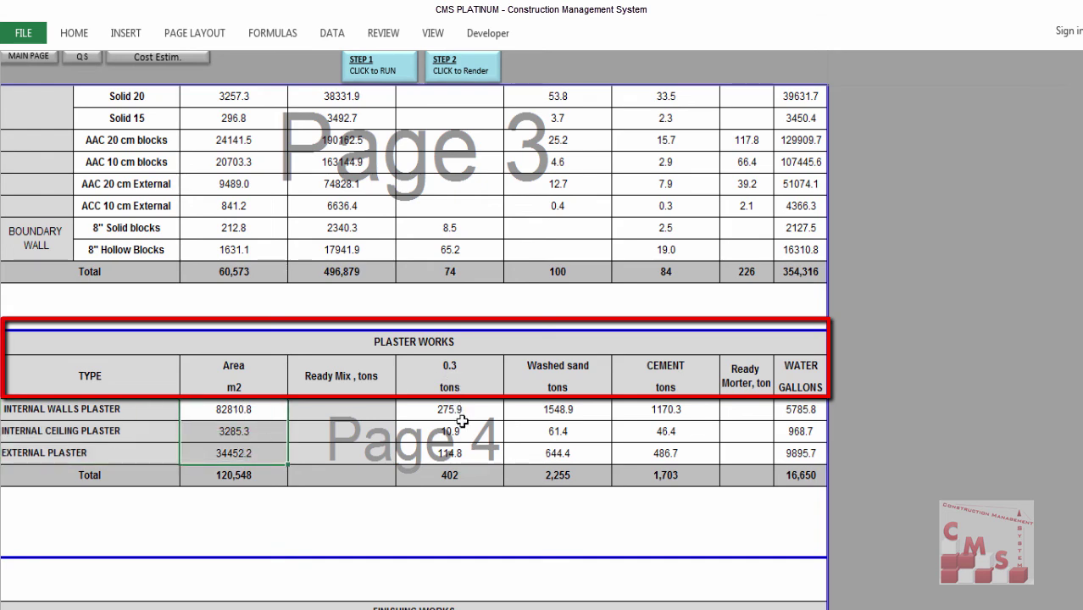
left_click_drag(460, 409, 457, 432)
left_click(484, 371)
left_click_drag(557, 409, 561, 449)
left_click_drag(641, 388, 640, 453)
left_click_drag(800, 365, 800, 453)
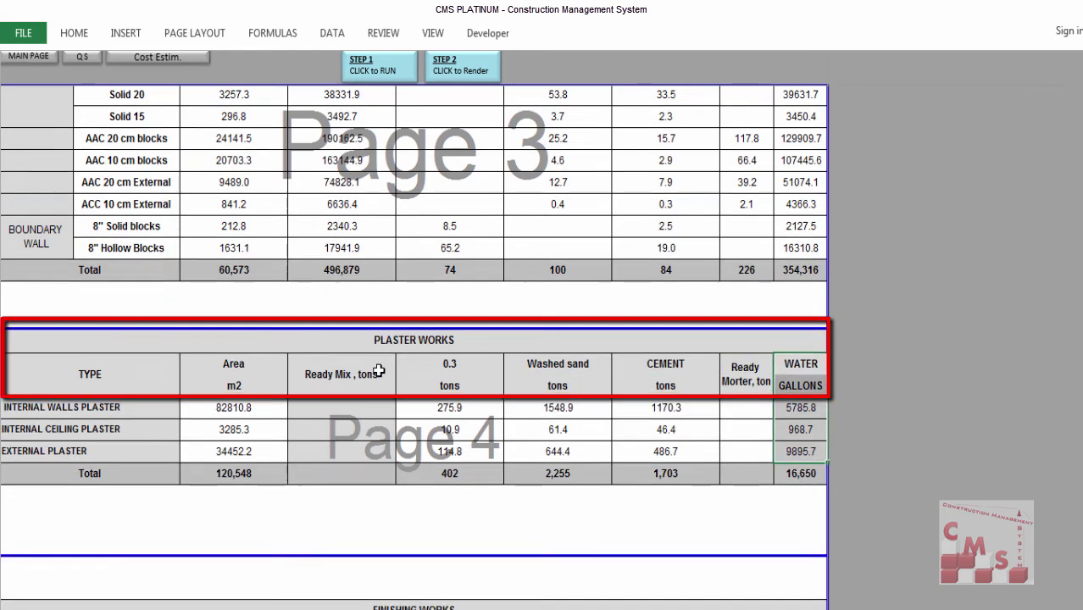
Step: Review the rough flooring types and their areas in the Finishing Works table
scroll(378, 371, "down", 5)
left_click(300, 281)
scroll(300, 281, "down", 2)
left_click_drag(48, 228, 61, 448)
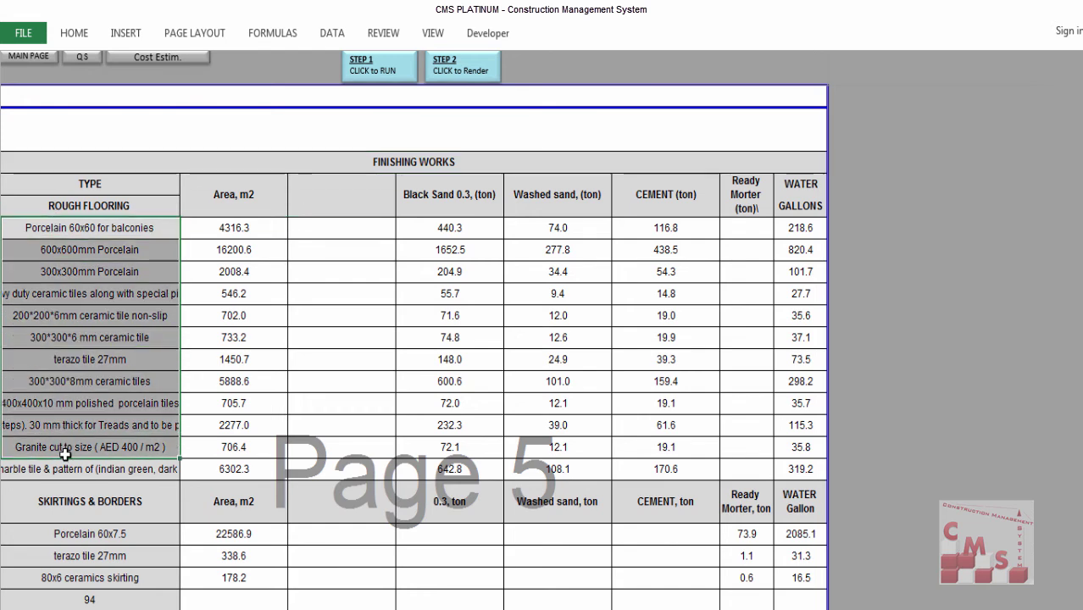
left_click_drag(203, 224, 215, 360)
left_click_drag(215, 416, 230, 475)
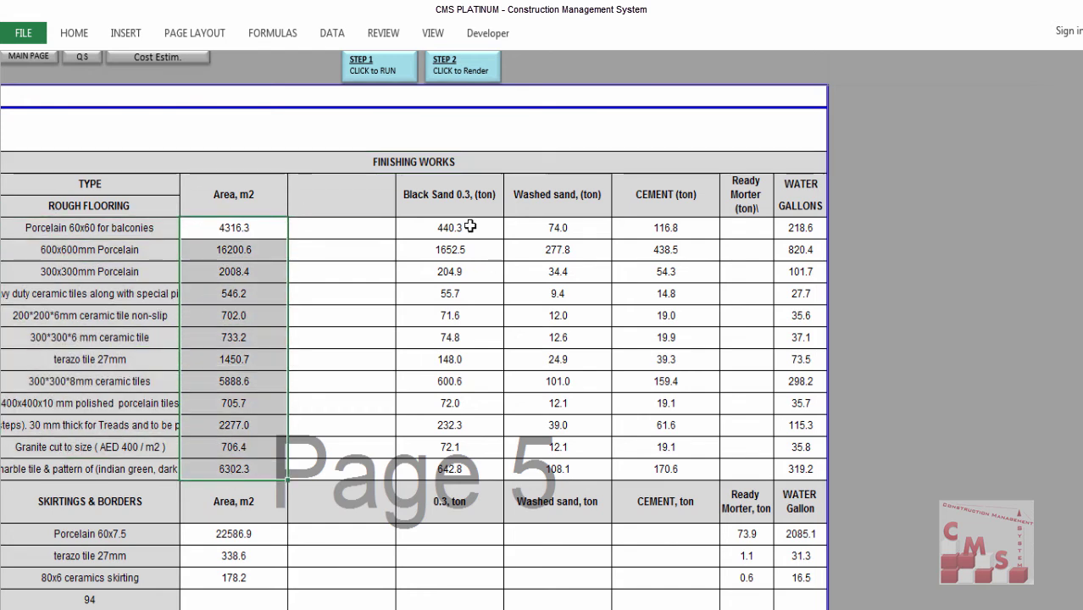
Step: Review the black sand, washed sand, cement, ready mortar and water columns for rough flooring in the Finishing Works table
left_click_drag(464, 196, 792, 185)
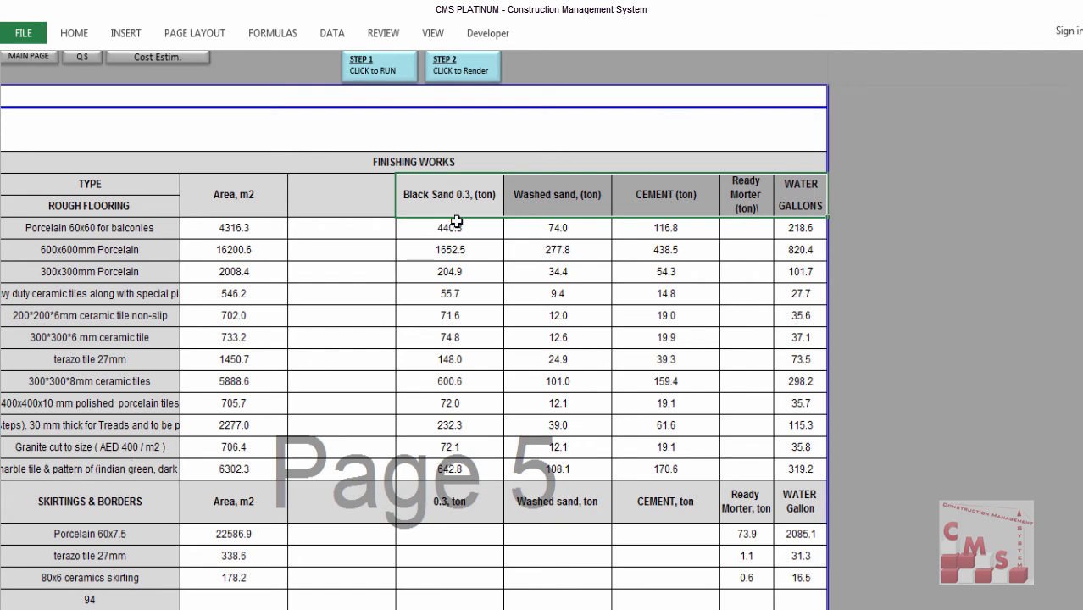
left_click(552, 201)
left_click(681, 195)
left_click(762, 194)
left_click(806, 194)
left_click(745, 197)
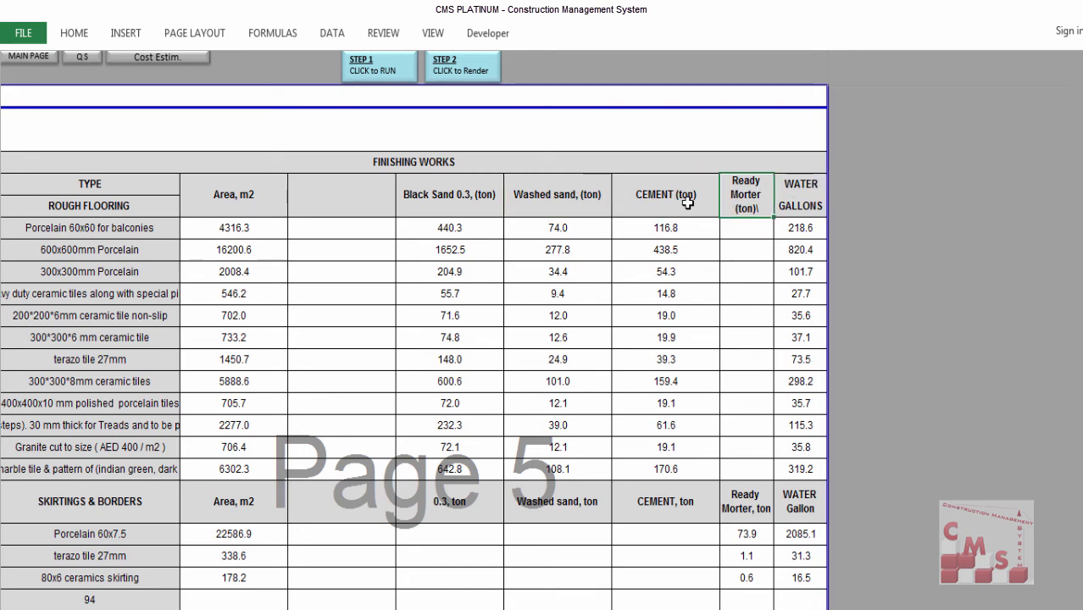
left_click(693, 201)
left_click_drag(786, 208, 788, 381)
left_click_drag(815, 203, 623, 403)
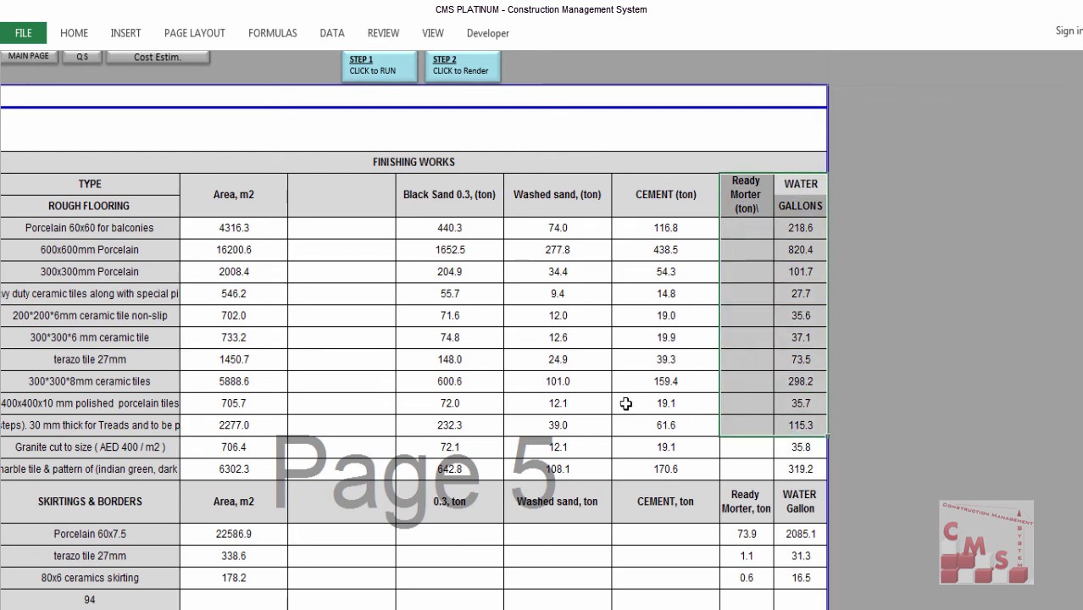
left_click_drag(791, 185, 791, 421)
Step: Examine the skirtings and borders and internal walls sections of the Finishing Works table, including their areas and material quantities
scroll(791, 437, "down", 5)
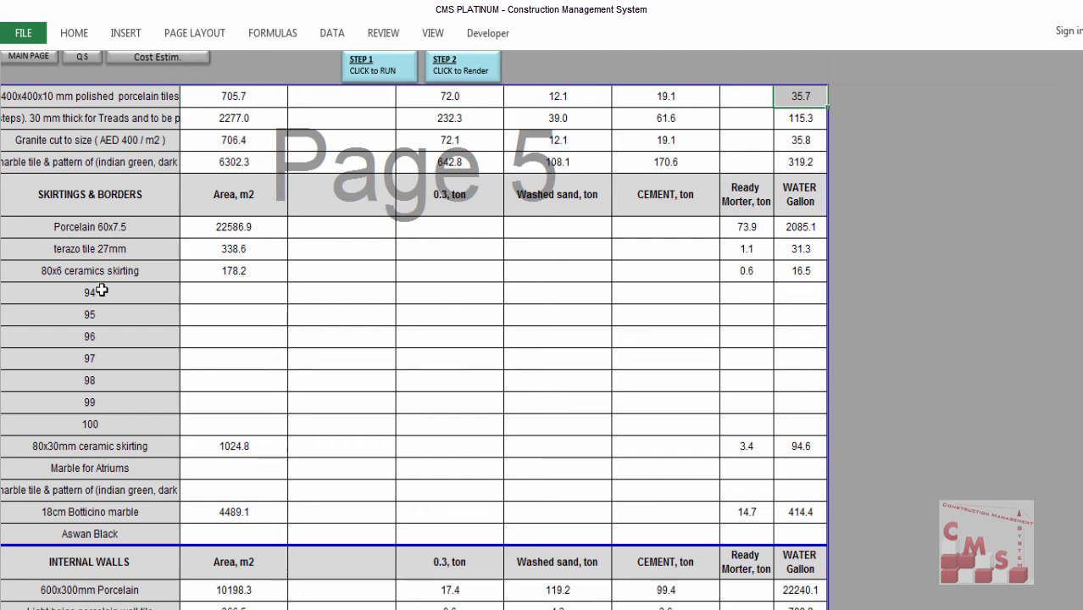
scroll(102, 288, "down", 2)
scroll(85, 399, "down", 8)
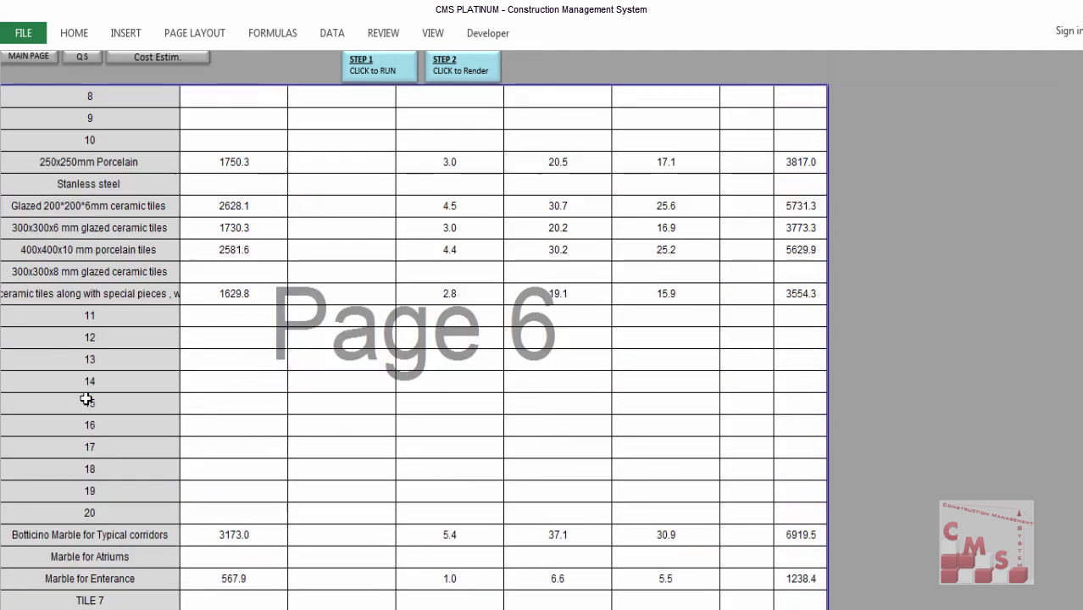
scroll(87, 400, "down", 4)
scroll(86, 400, "down", 5)
left_click(241, 356)
left_click(322, 335)
left_click(448, 339)
left_click_drag(470, 317, 798, 359)
scroll(89, 333, "up", 10)
scroll(88, 333, "up", 7)
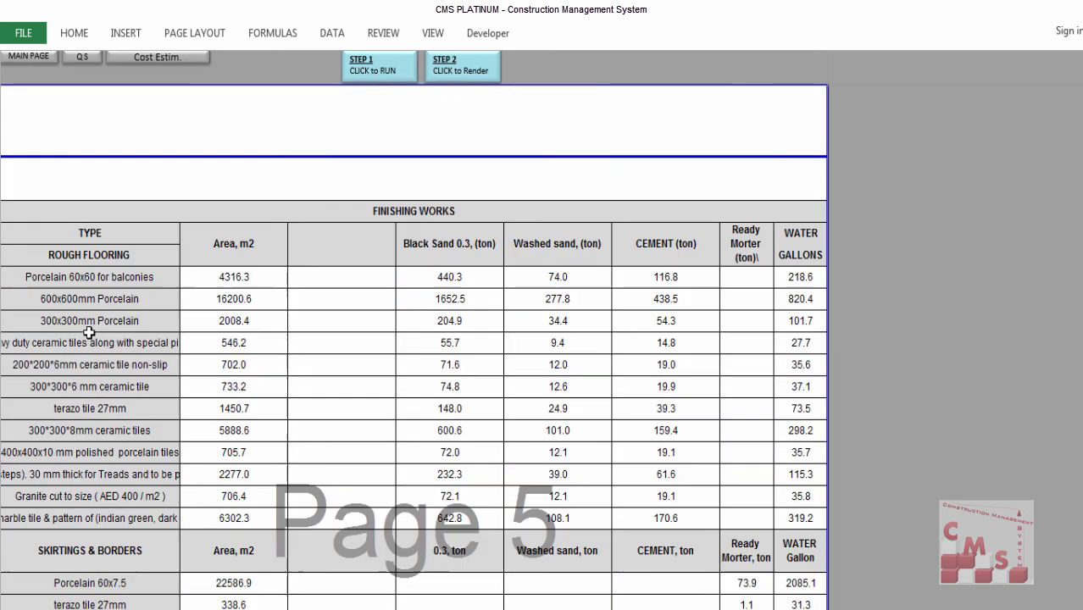